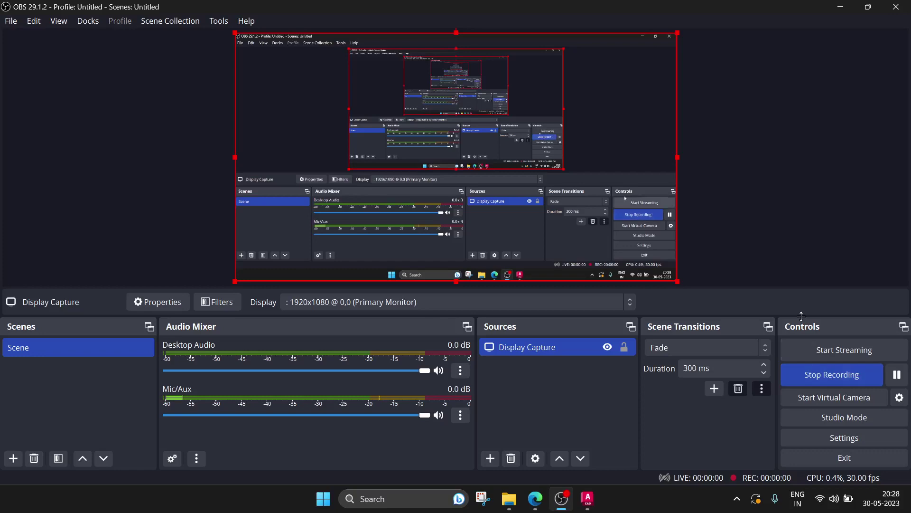
- Open the PDF lesson and scroll to the Lesson 13 array objectives on page 248
left_click(535, 498)
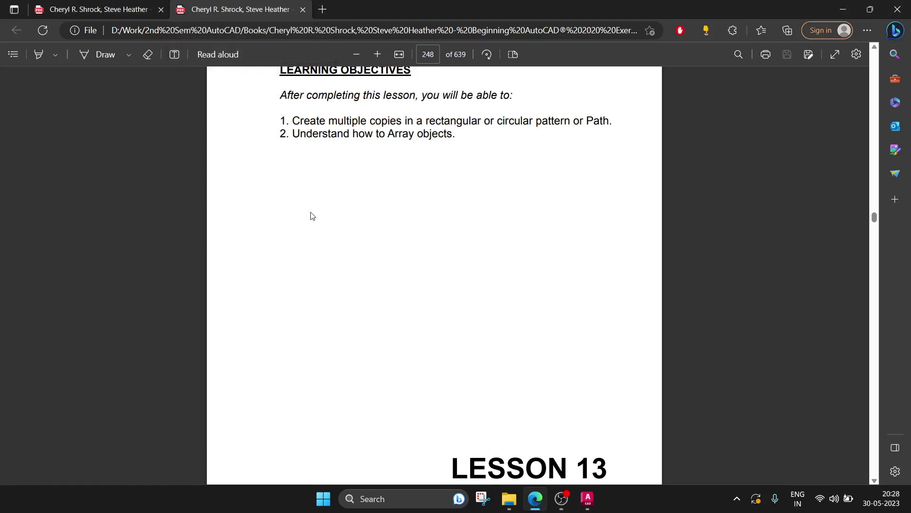
scroll(311, 216, "down", 1)
scroll(311, 216, "up", 1)
left_click_drag(380, 134, 454, 137)
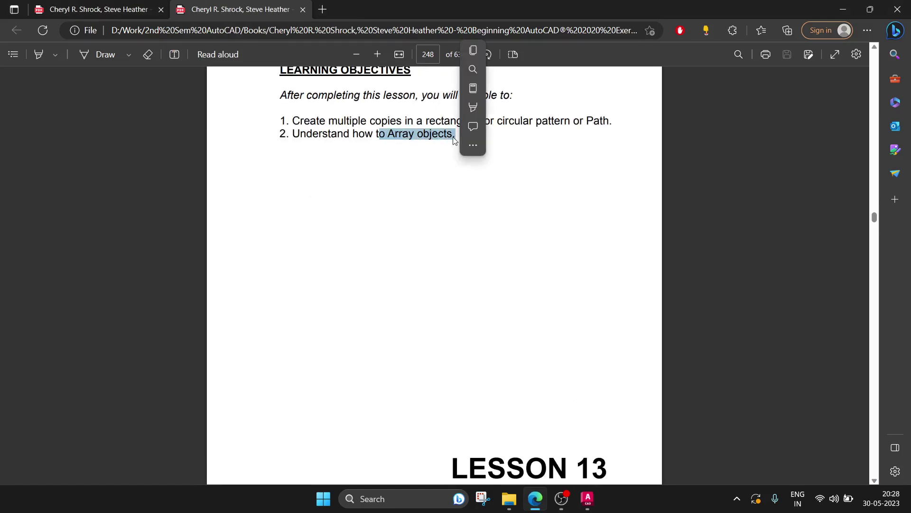
scroll(454, 137, "down", 1)
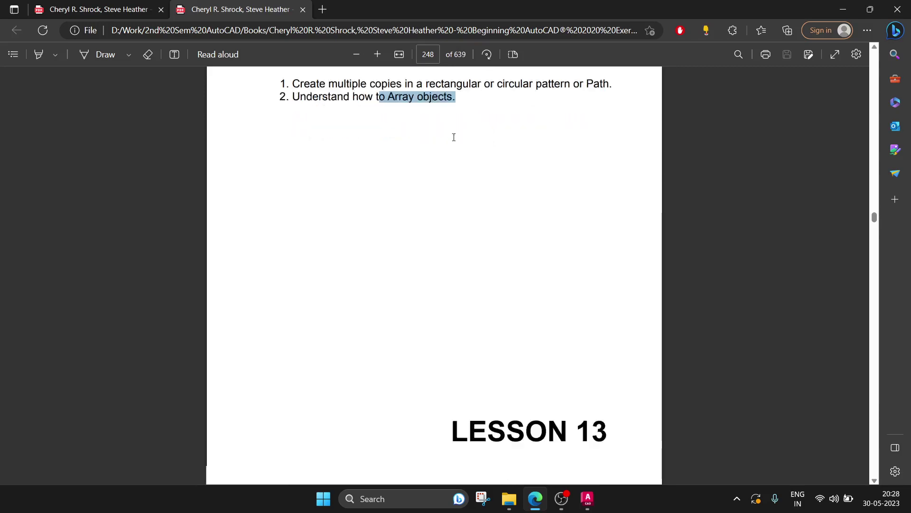
scroll(454, 137, "down", 5)
scroll(437, 176, "up", 5)
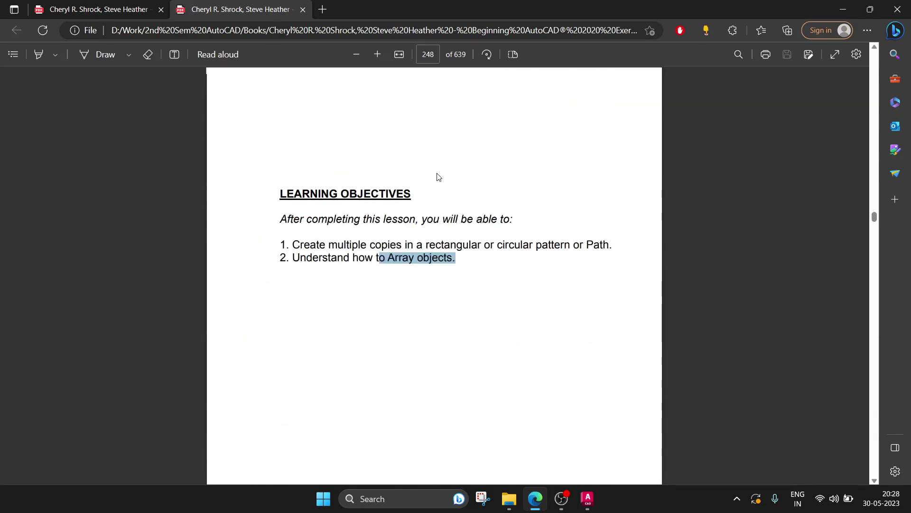
- Highlight the word 'rectangular' in the objectives, then go back to AutoCAD
left_click(433, 210)
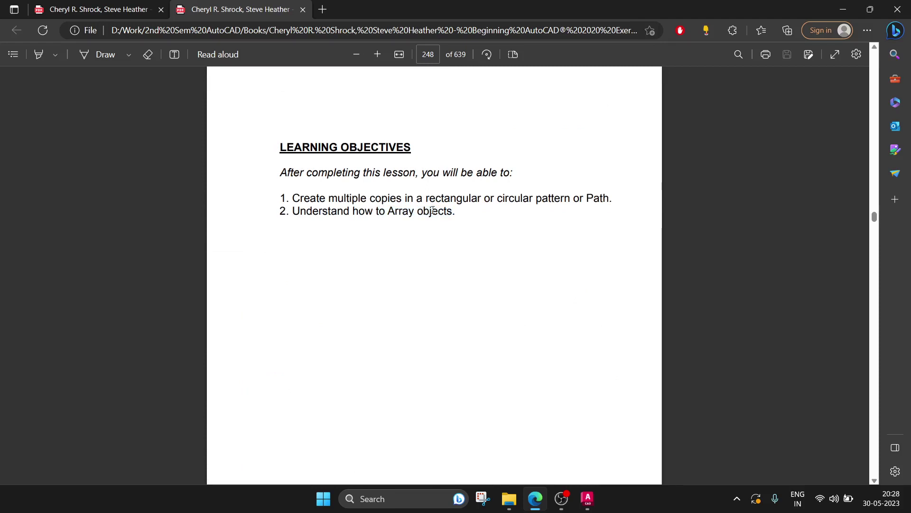
left_click_drag(429, 204, 477, 203)
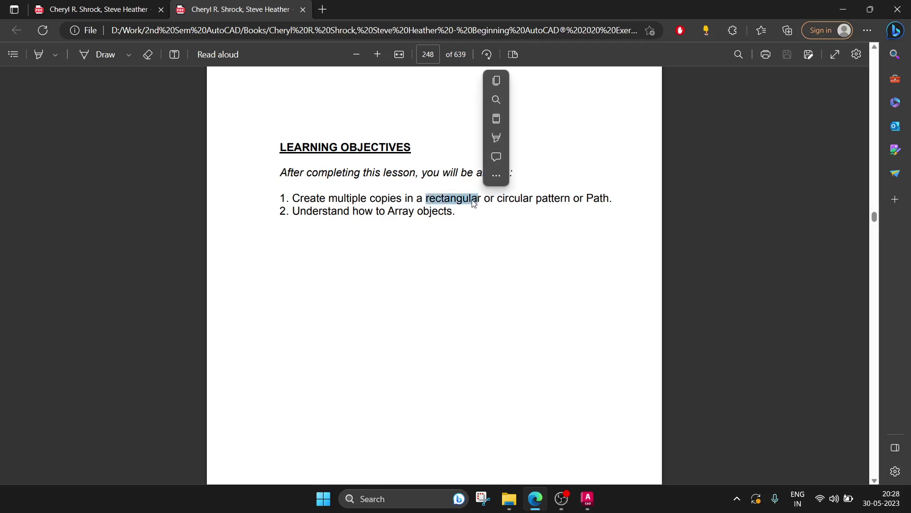
left_click_drag(491, 204, 504, 203)
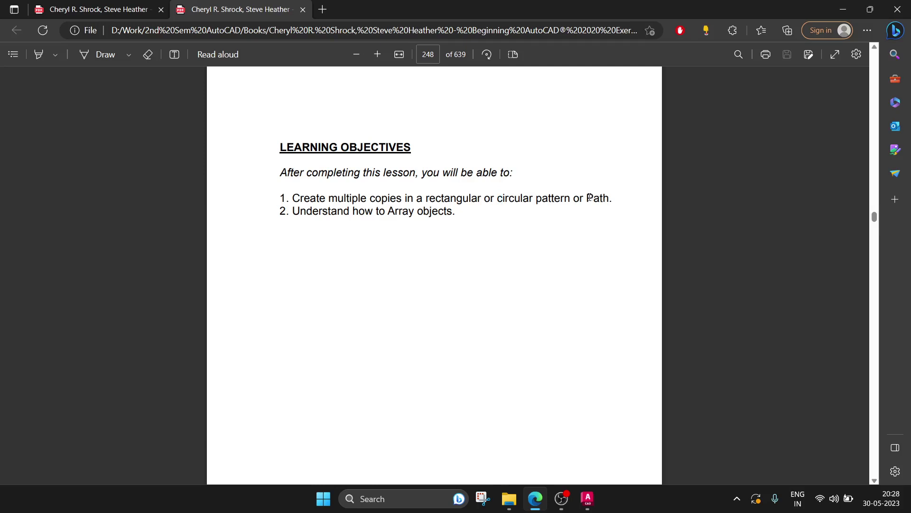
left_click(587, 502)
left_click(562, 498)
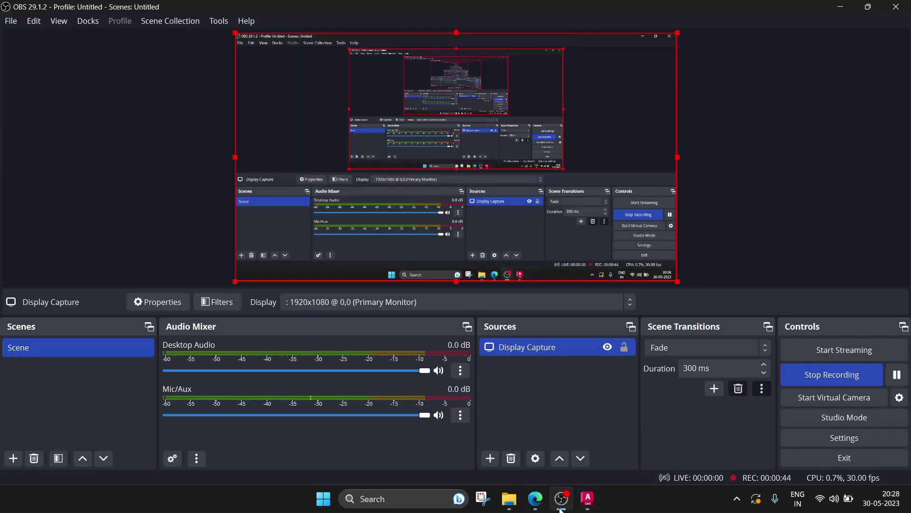
- Draw a small rectangle in the lower-left area inside the large frame
left_click(562, 498)
scroll(439, 295, "up", 2)
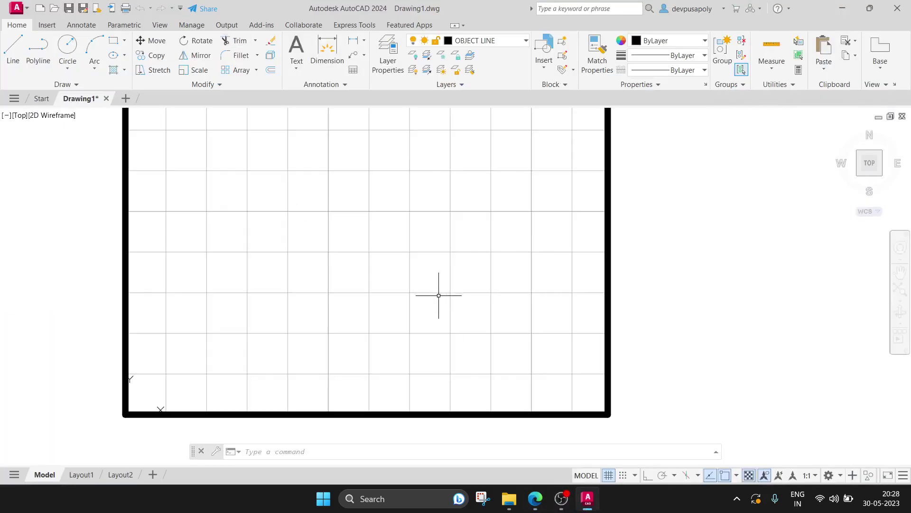
middle_click_drag(441, 292, 488, 305)
scroll(488, 305, "down", 2)
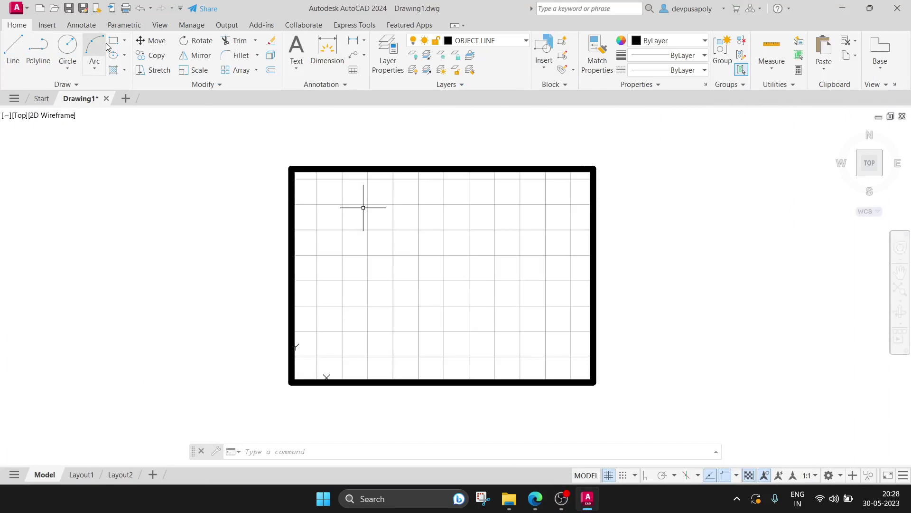
left_click(113, 43)
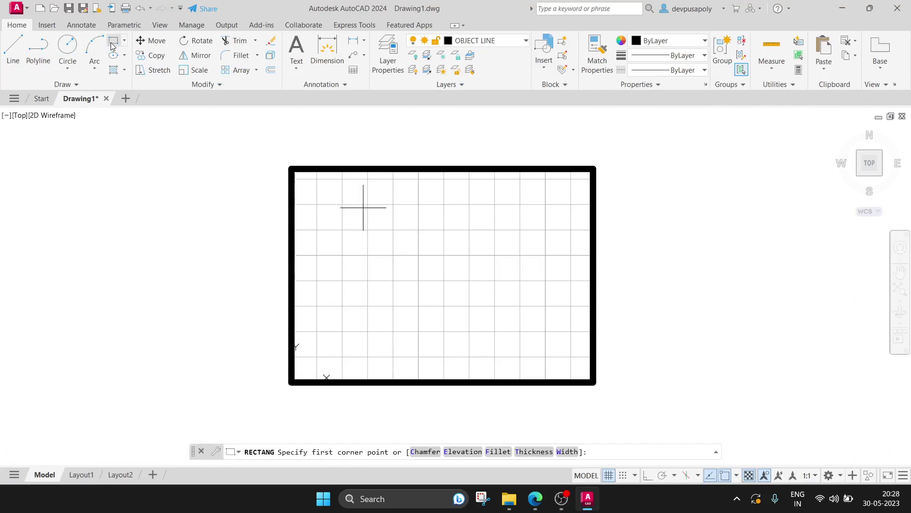
left_click(338, 317)
left_click(380, 347)
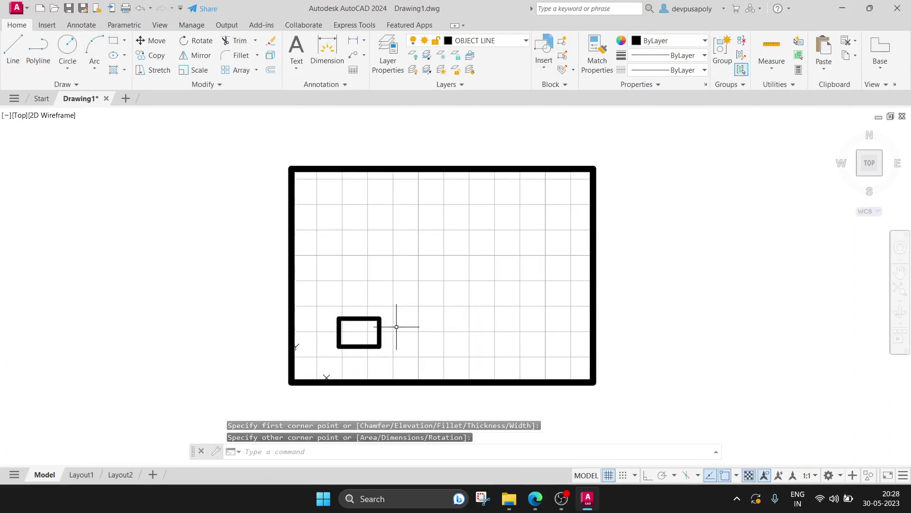
type("arra")
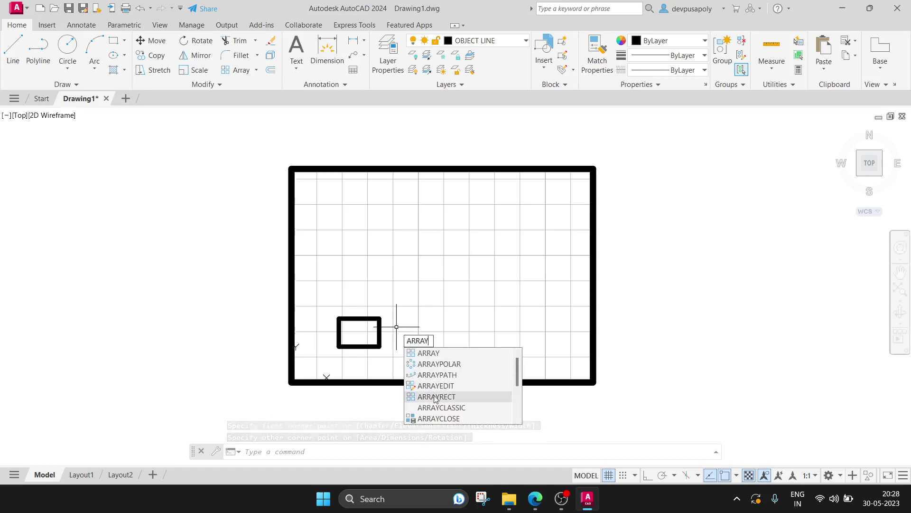
mouse_move(436, 397)
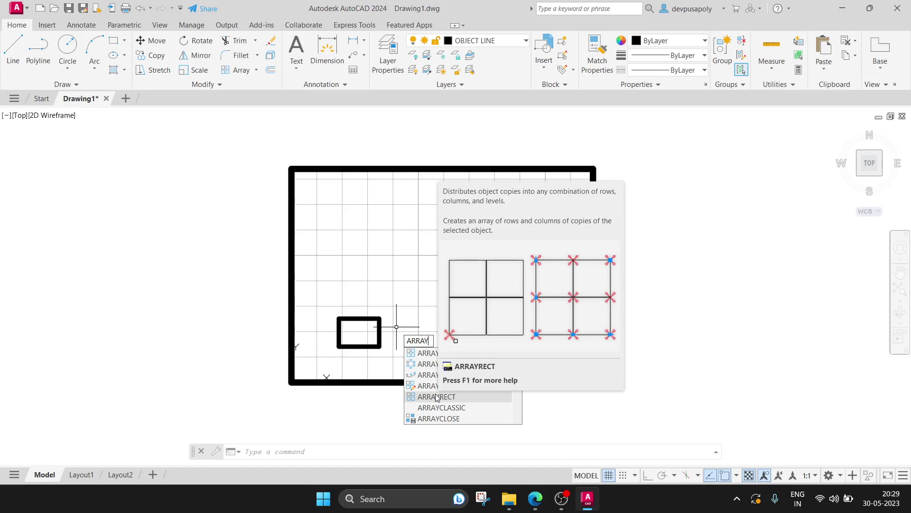
- Make a rectangular array of the small rectangle with 4 columns, after trying 5 and 3
left_click(436, 397)
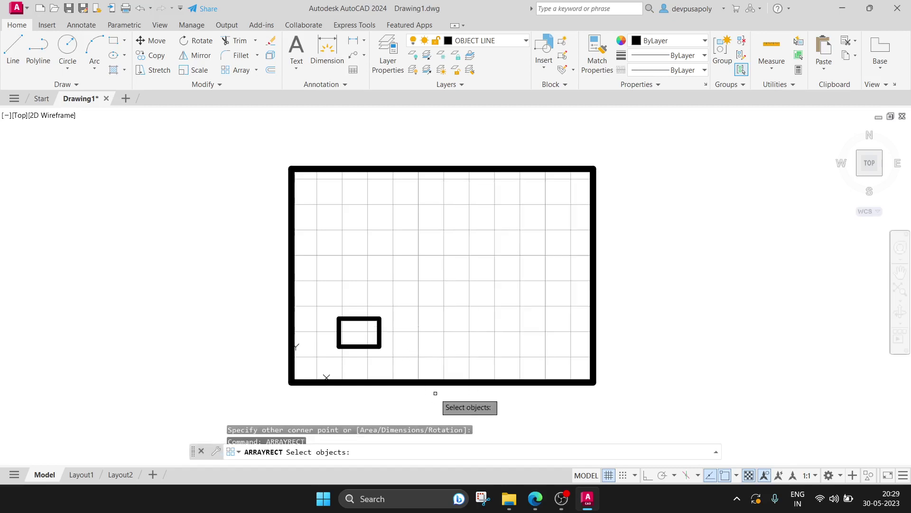
left_click(357, 319)
key("Return")
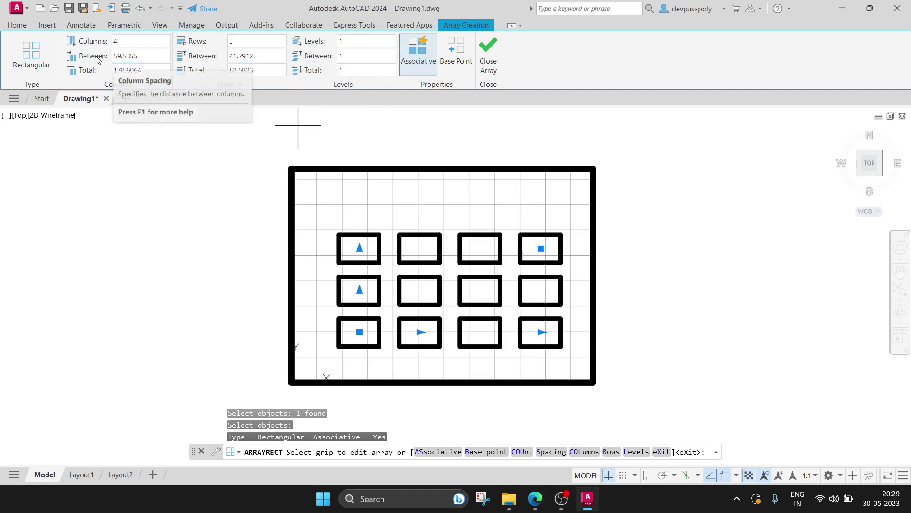
left_click(117, 42)
type("5")
key("Return")
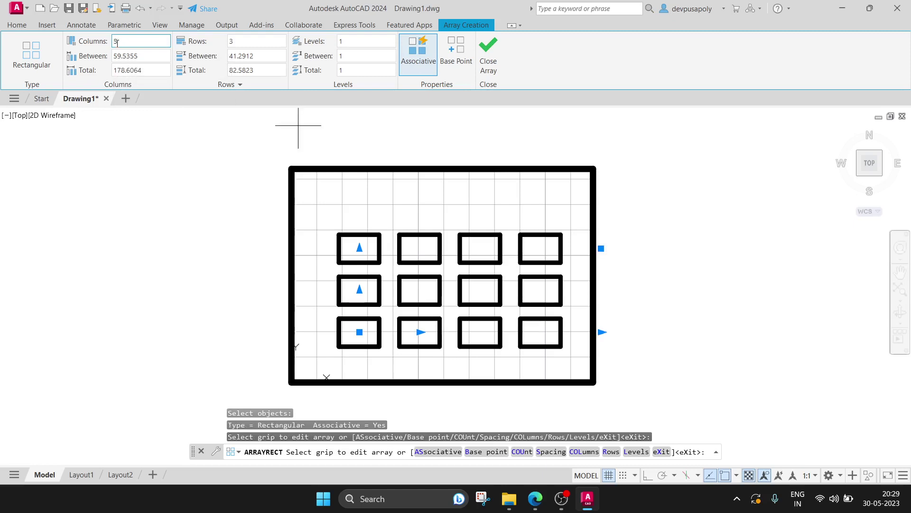
left_click(117, 42)
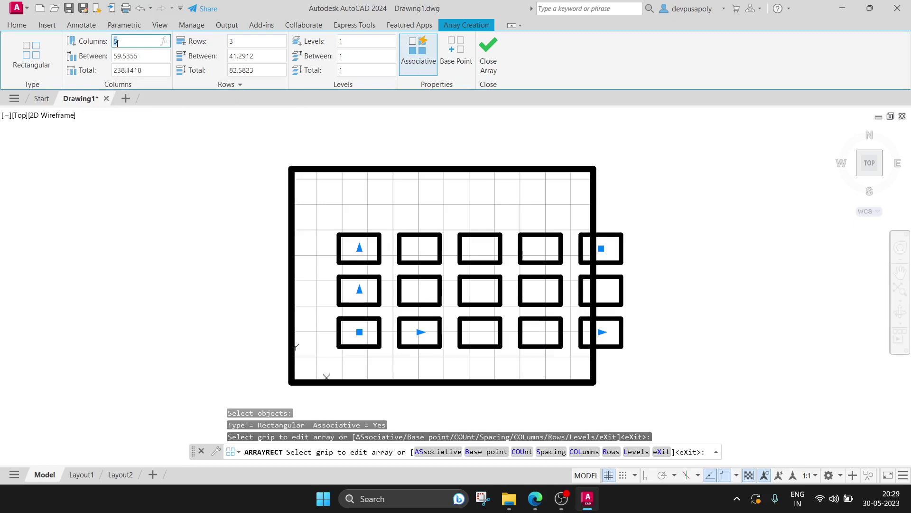
type("3")
key("Return")
left_click(117, 42)
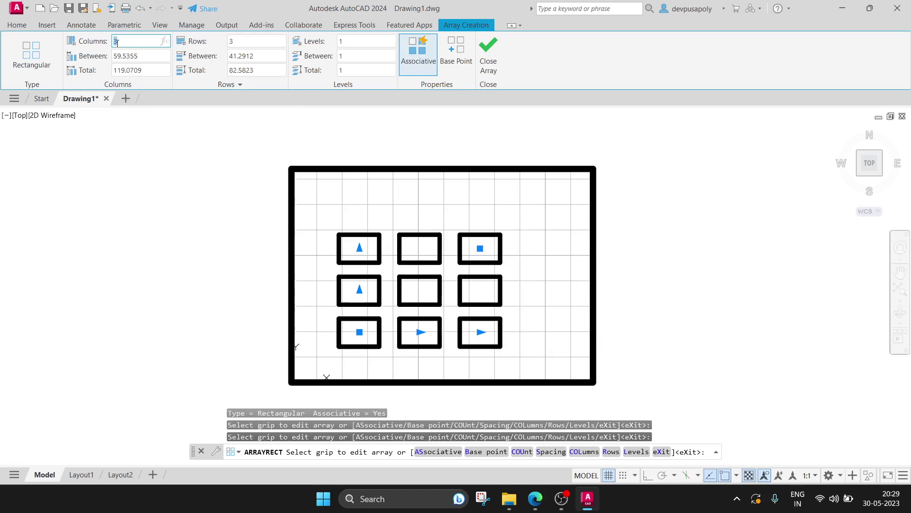
type("4")
key("Return")
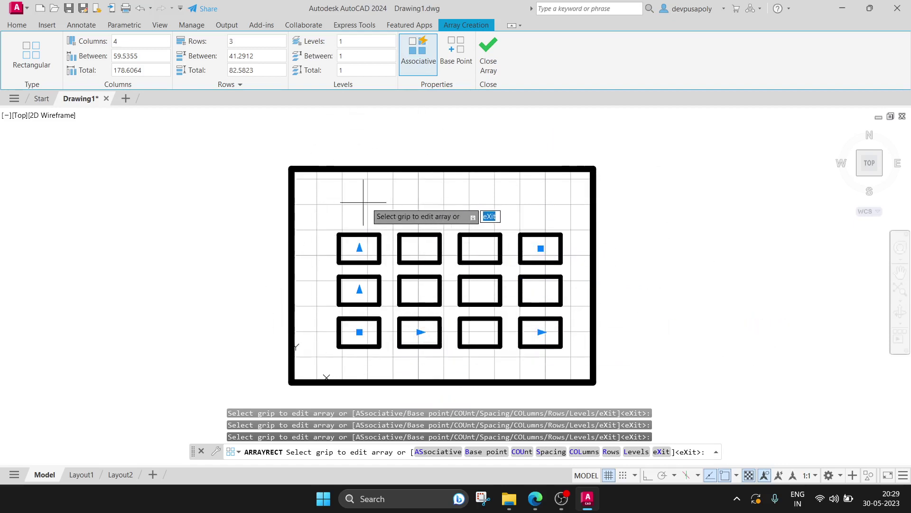
- Set the array's column spacing to 50, after trying 60, and finish editing
left_click(120, 57)
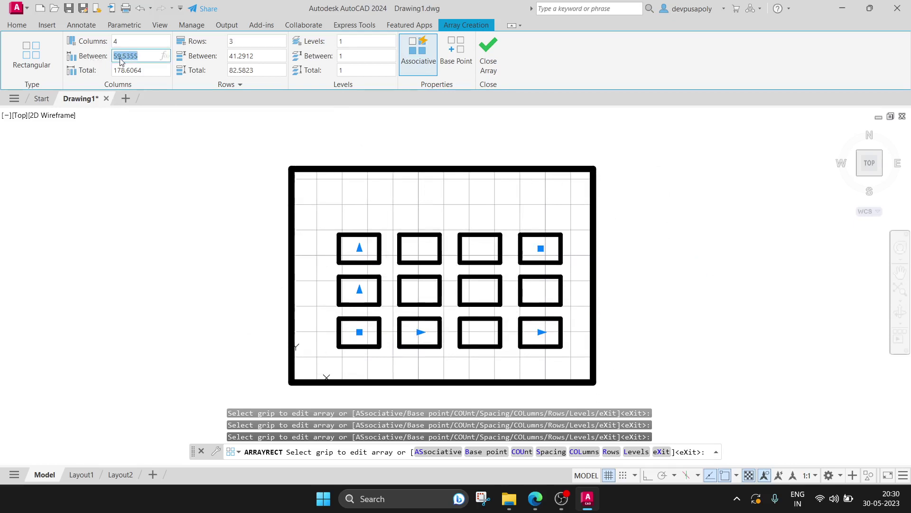
type("60")
key("Return")
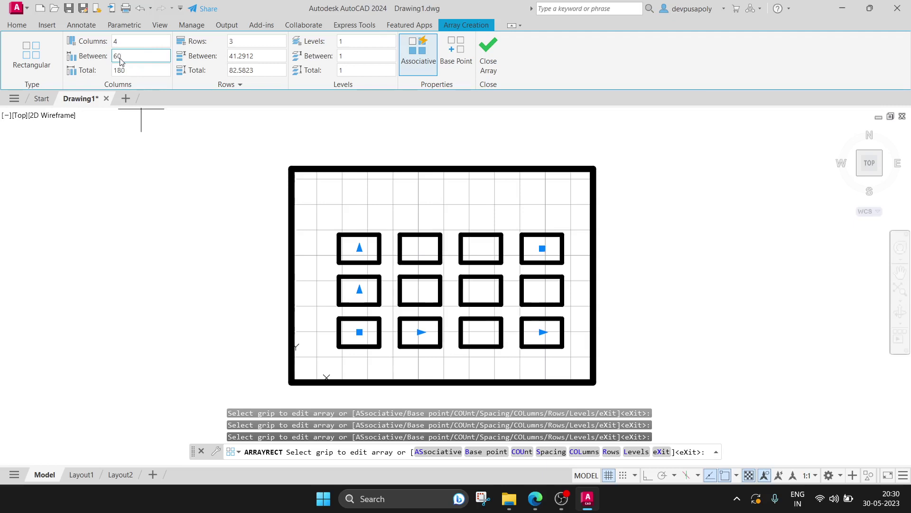
type("50")
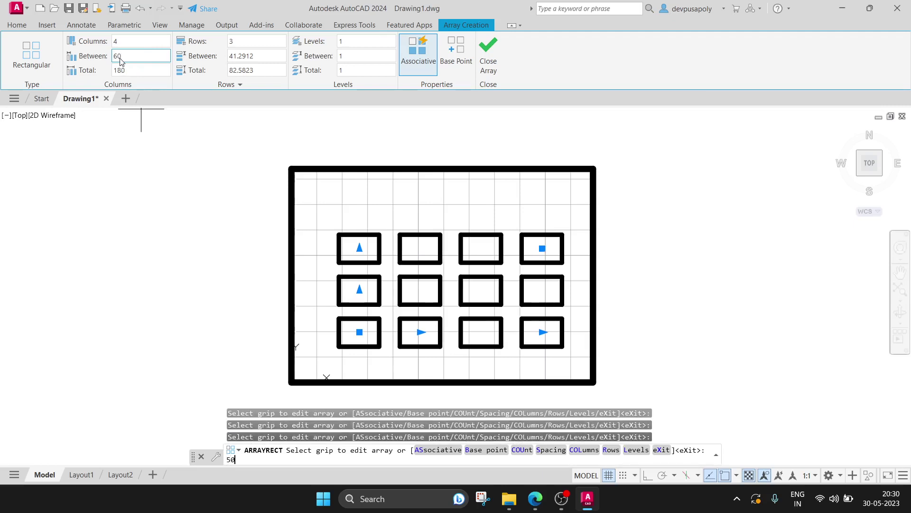
left_click(120, 61)
type("5")
key("Return")
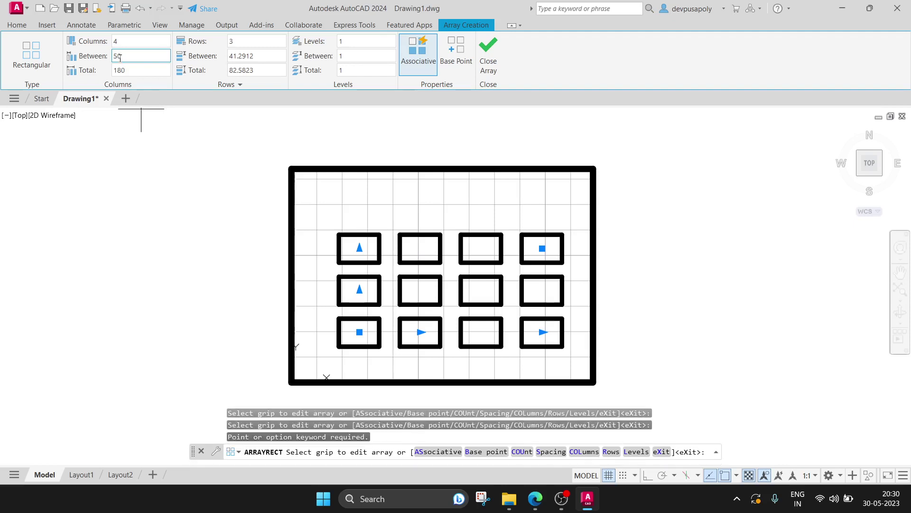
key("Escape")
- Set the array's column spacing to 60 (180 total), after trying 55 and a 150 total
left_click(326, 222)
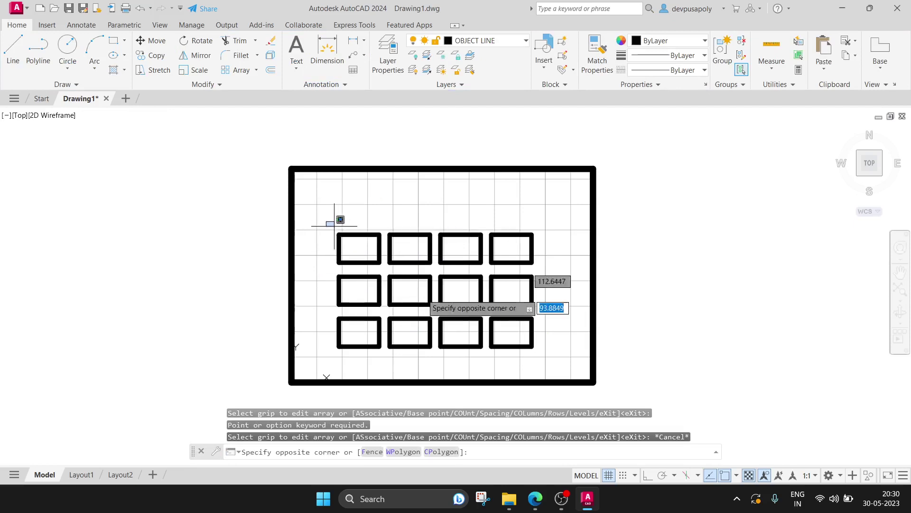
left_click(578, 377)
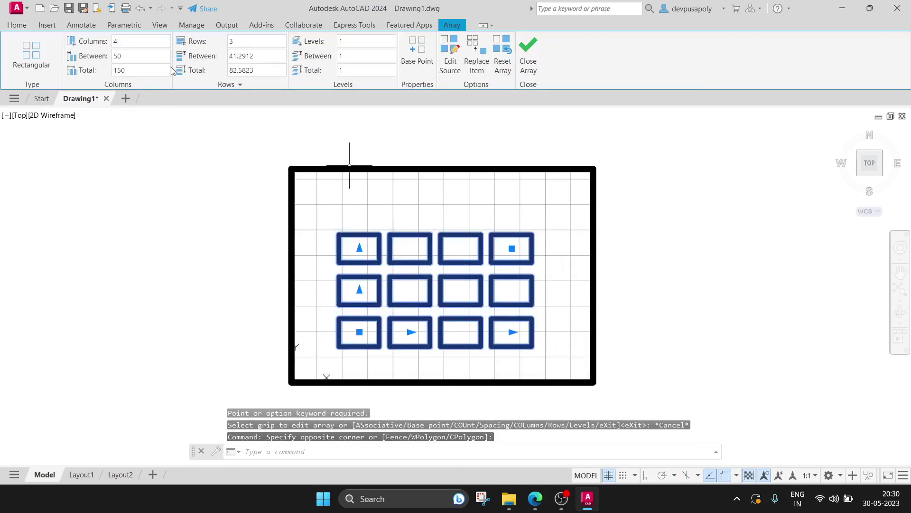
left_click(135, 56)
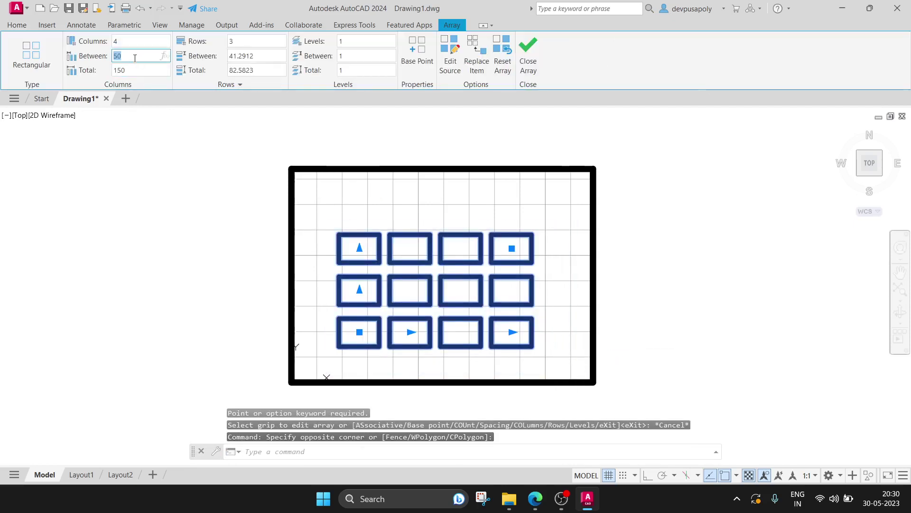
type("55")
key("Return")
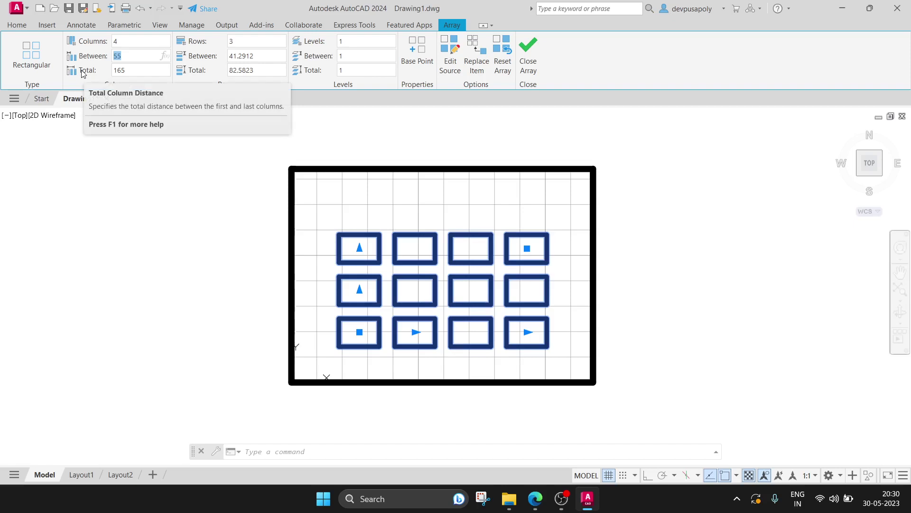
left_click(116, 73)
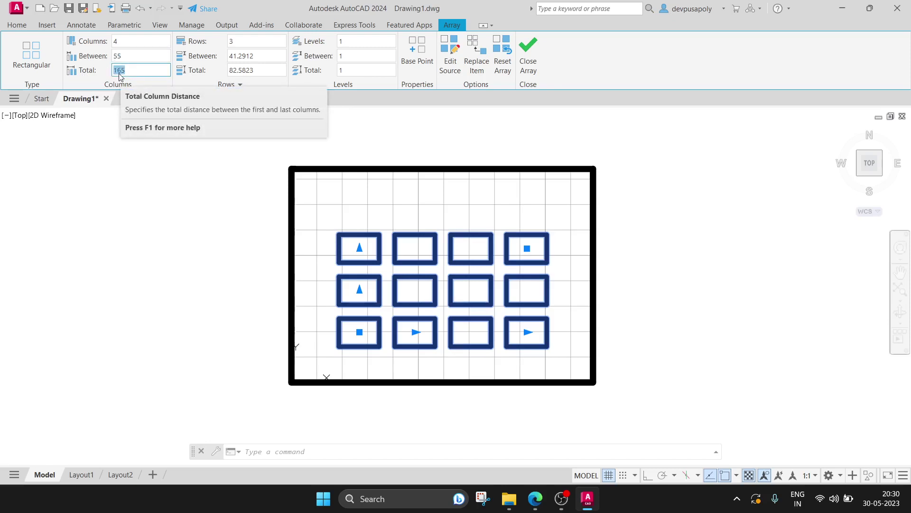
left_click(119, 56)
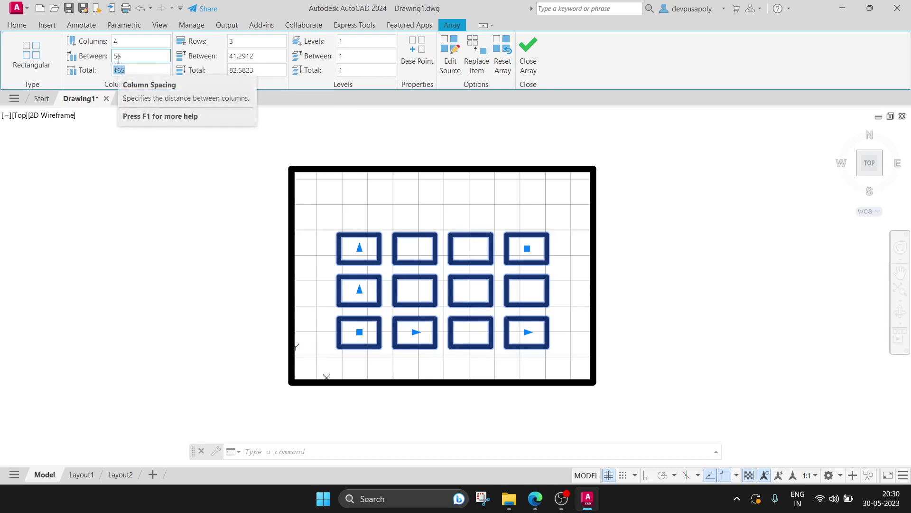
left_click(119, 72)
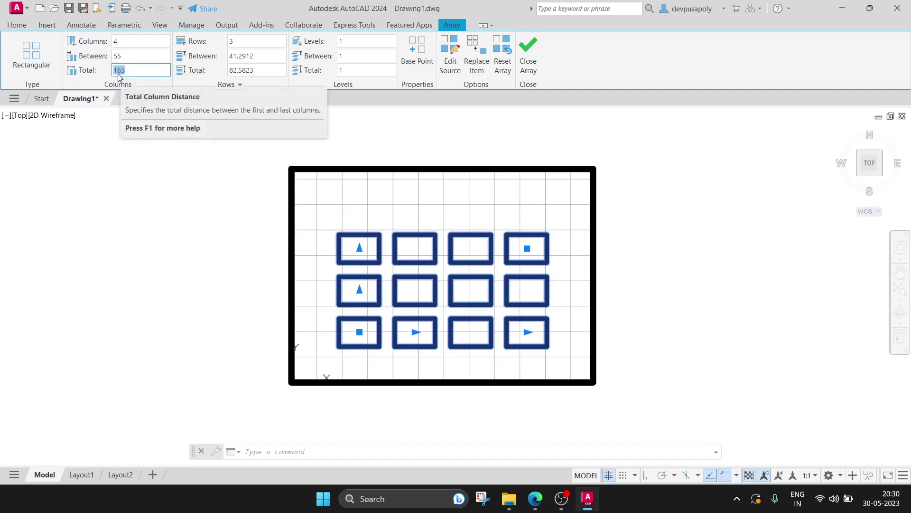
type("15")
key("Return")
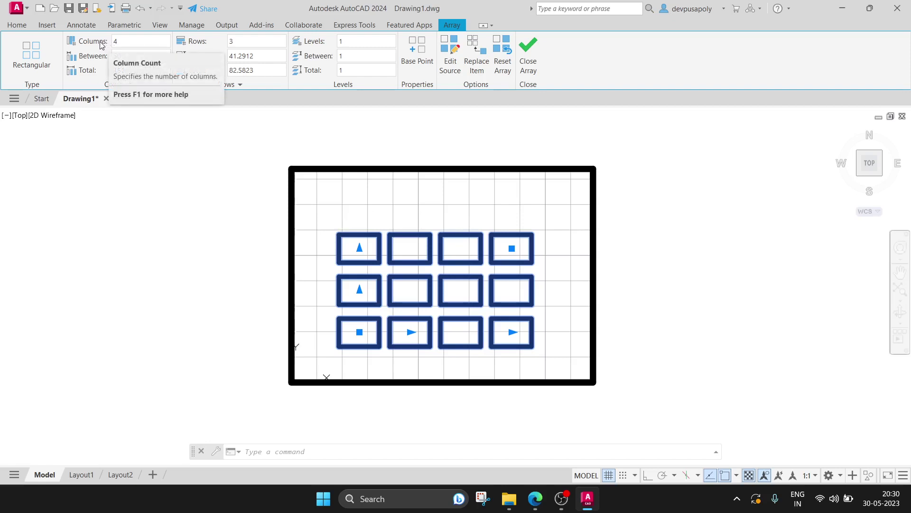
left_click(130, 58)
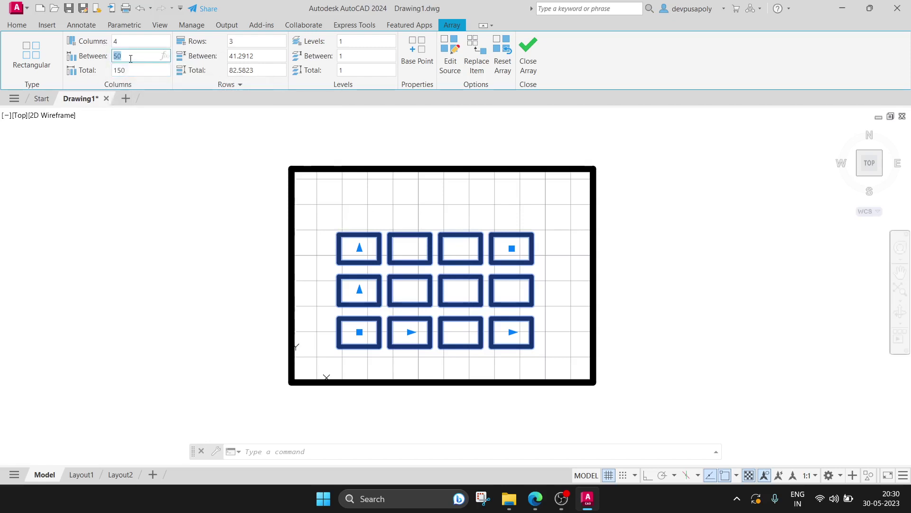
type("60")
key("Return")
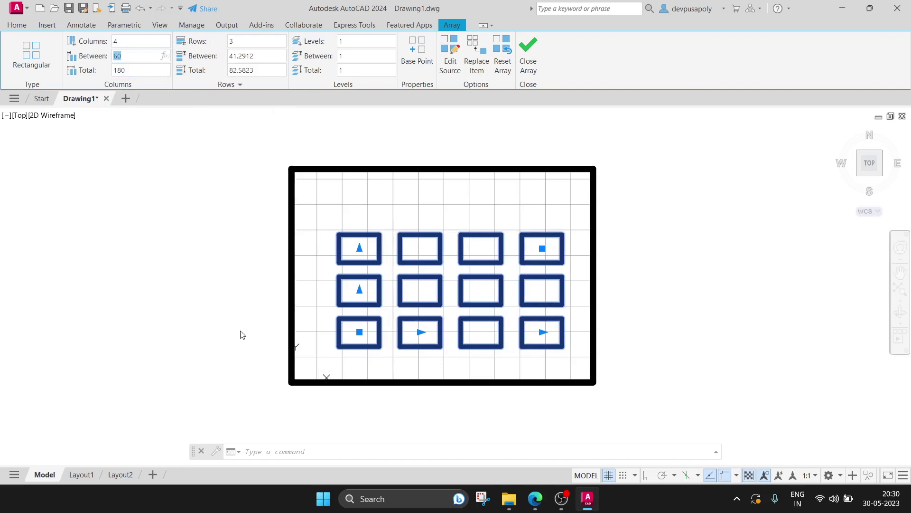
- Try 4 and 5 rows, then keep the array at 3 rows
left_click(242, 38)
type("4")
key("Return")
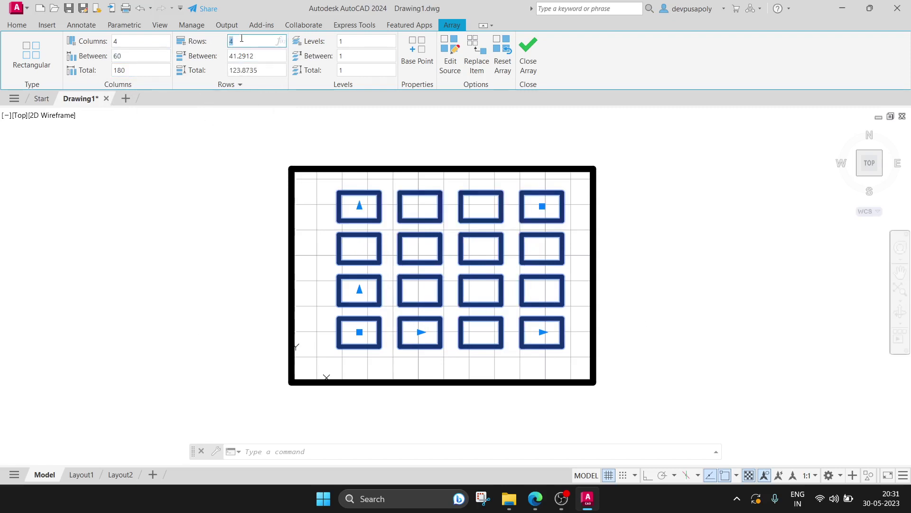
type("5")
key("Return")
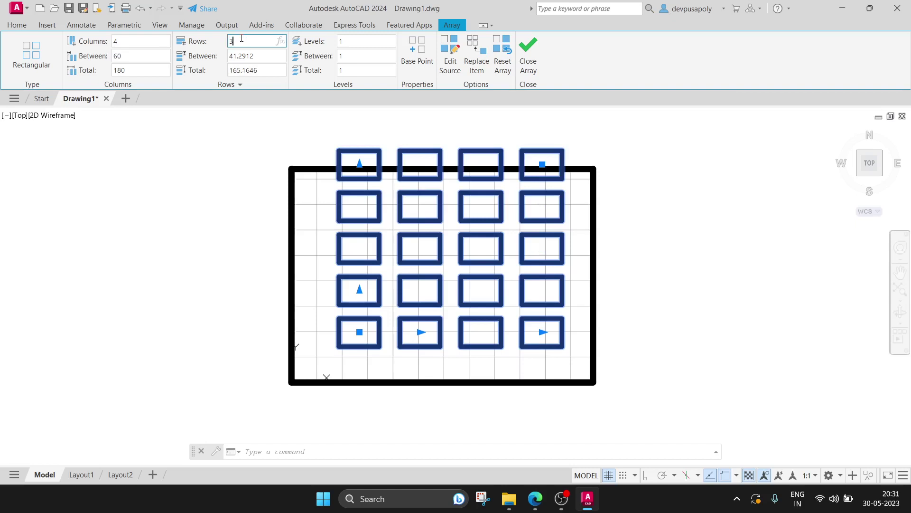
type("3")
key("Return")
left_click(245, 57)
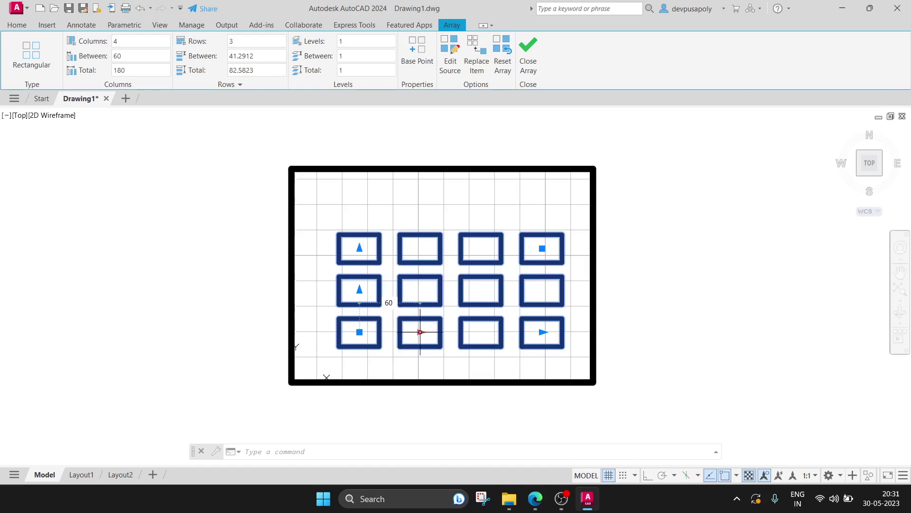
- Grip-edit the array's column spacing, entering 60, then dragging the columns leftwards
left_click(420, 332)
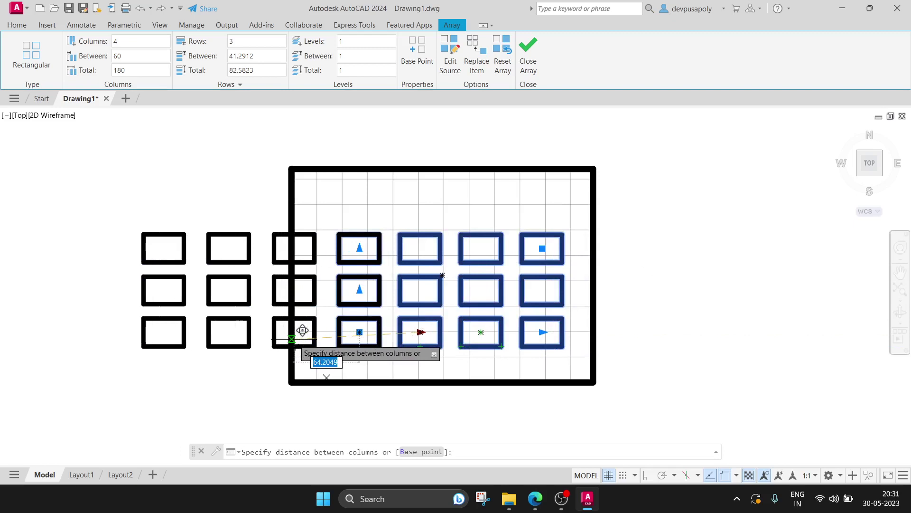
type("60")
key("Return")
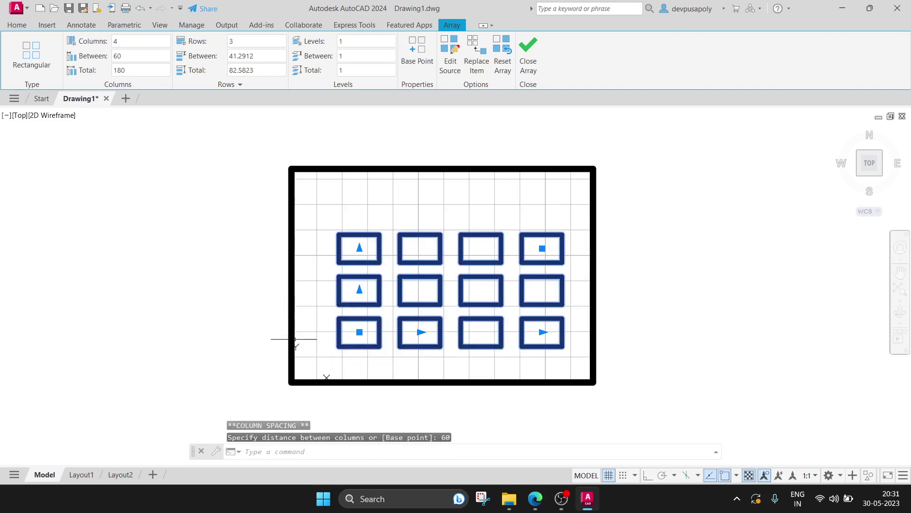
key("Escape")
left_click(306, 197)
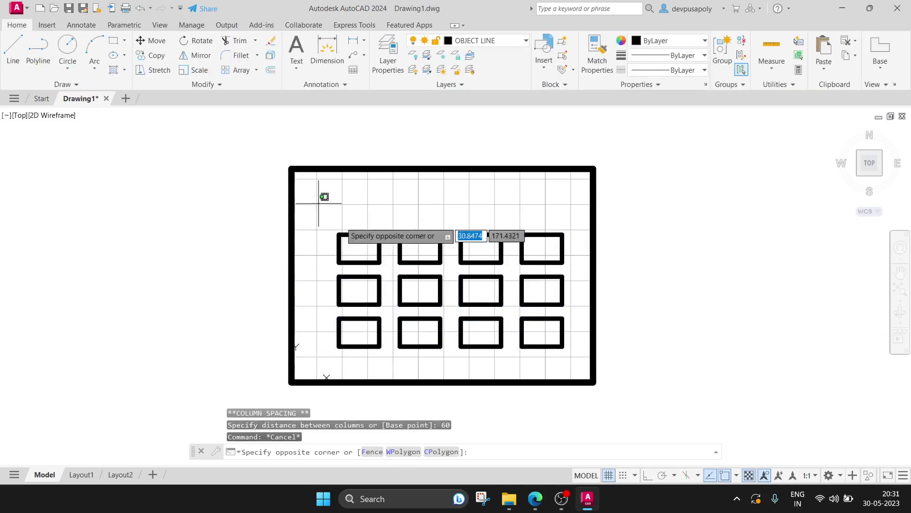
left_click(577, 362)
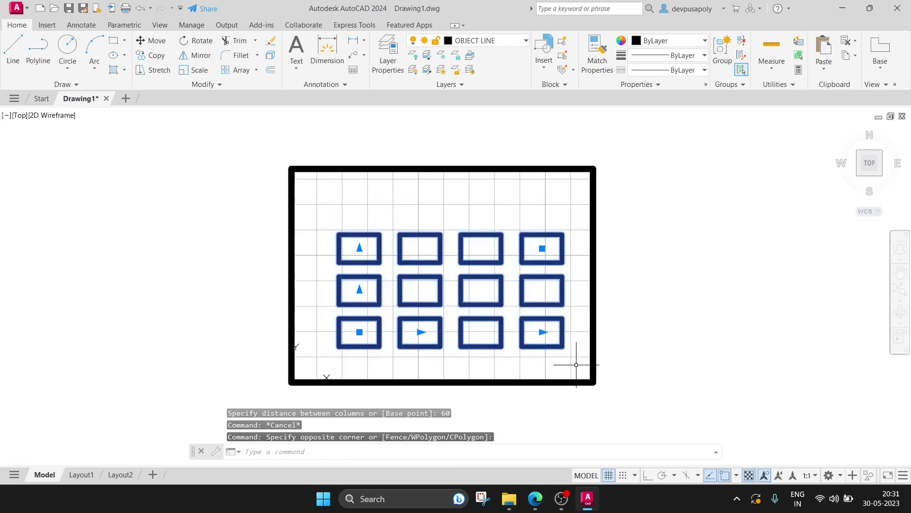
left_click(420, 332)
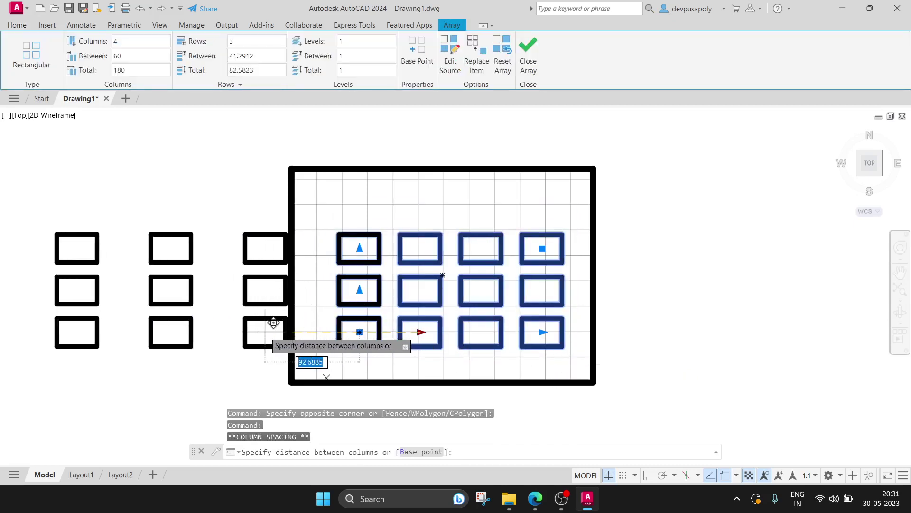
left_click(295, 331)
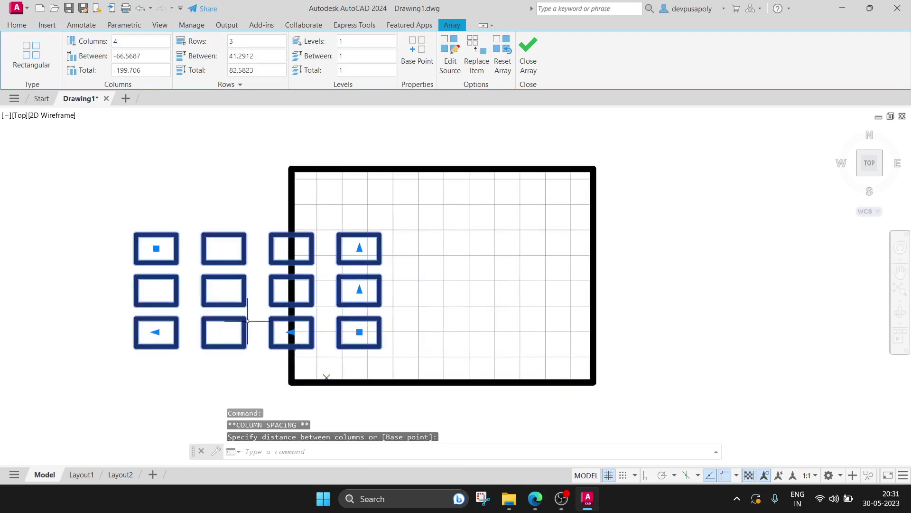
- Drag the column-spacing grip to spread the columns 67.4735 apart, cancelling row and column changes
left_click(359, 246)
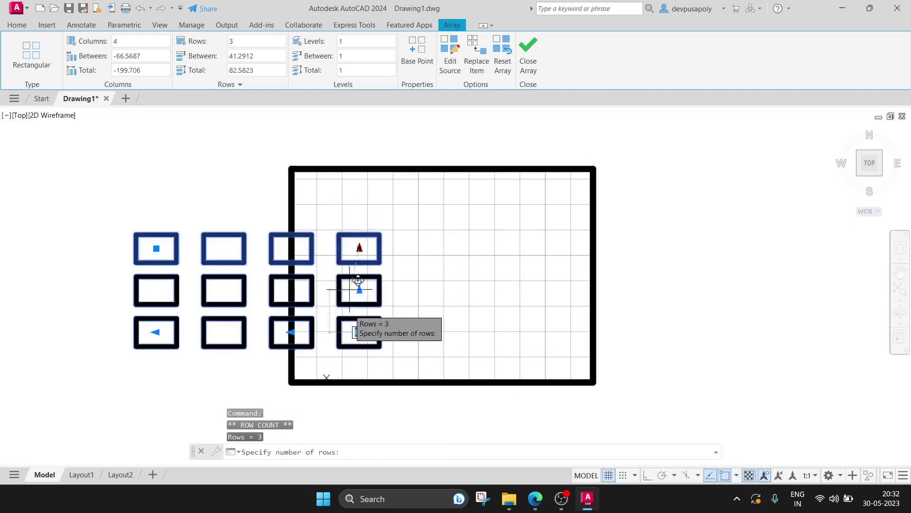
key("Escape")
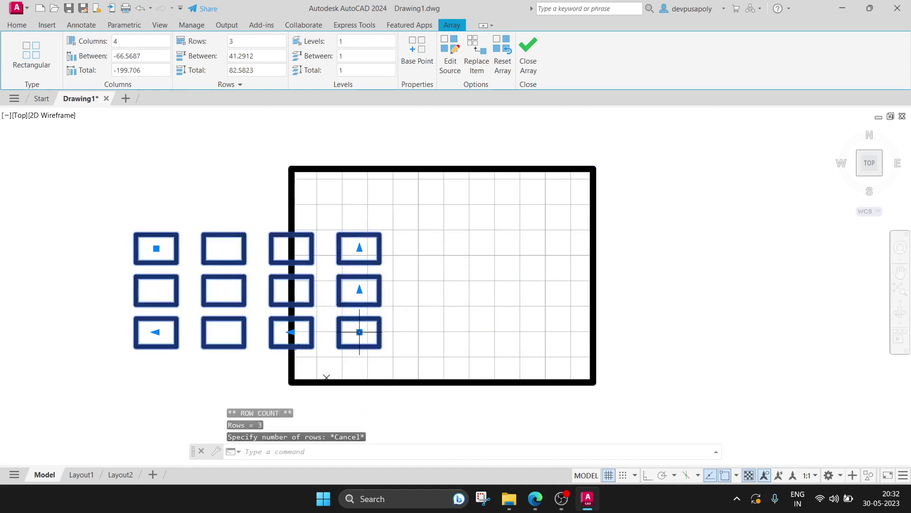
left_click(159, 332)
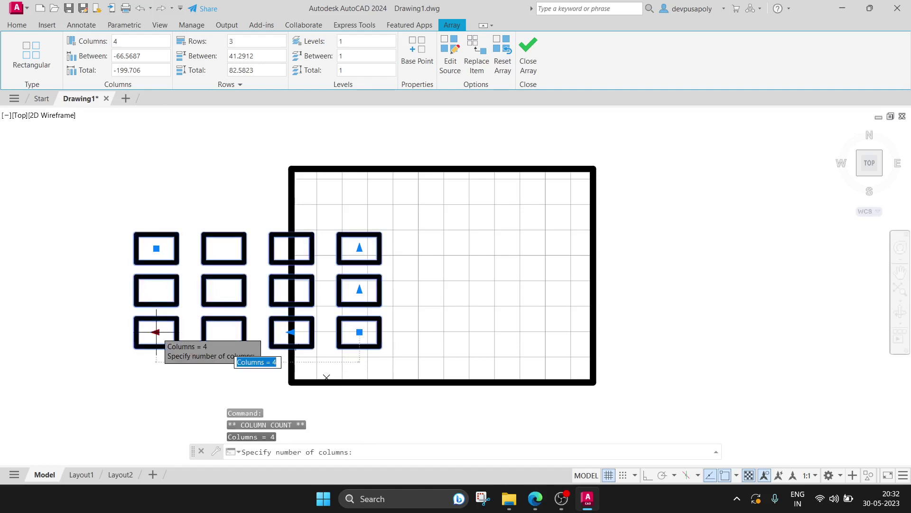
key("Escape")
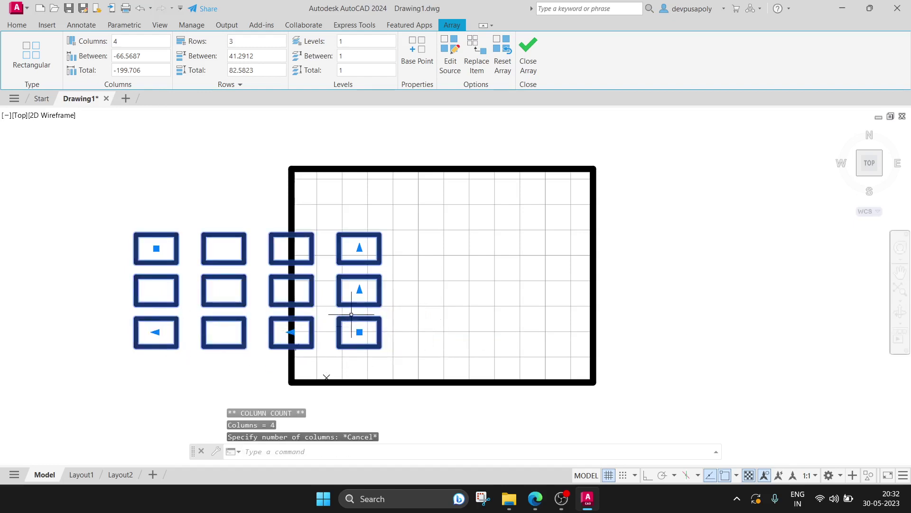
left_click(293, 330)
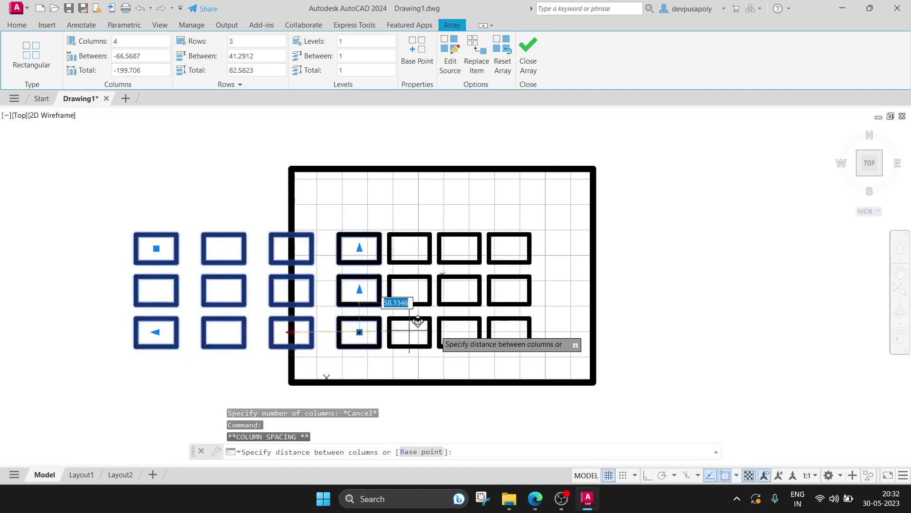
left_click(427, 332)
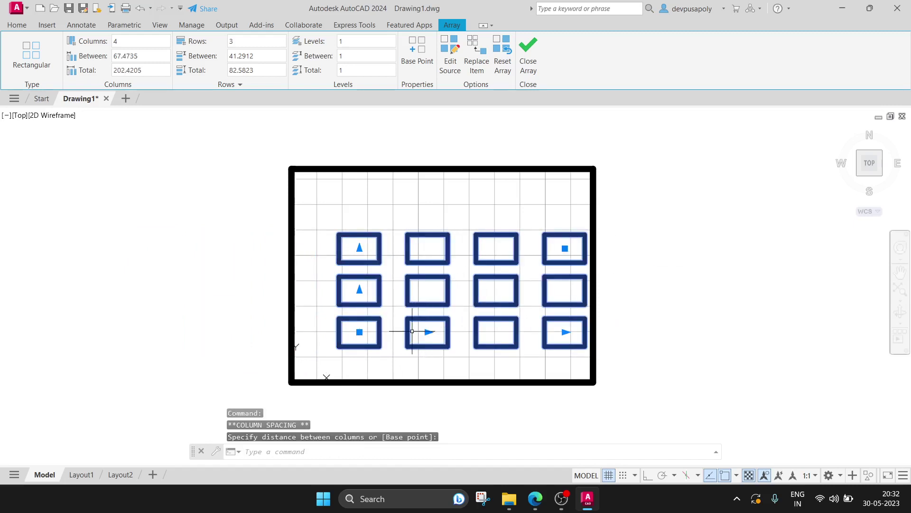
left_click(359, 290)
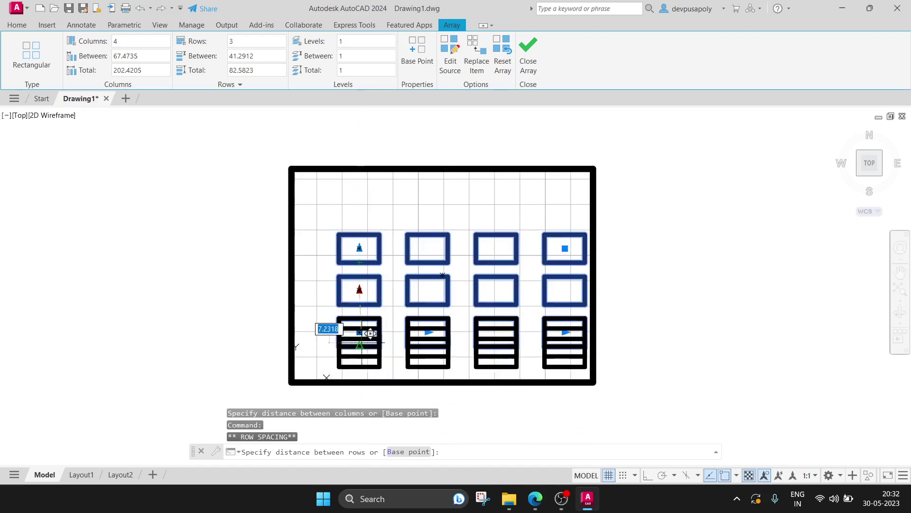
key("Escape")
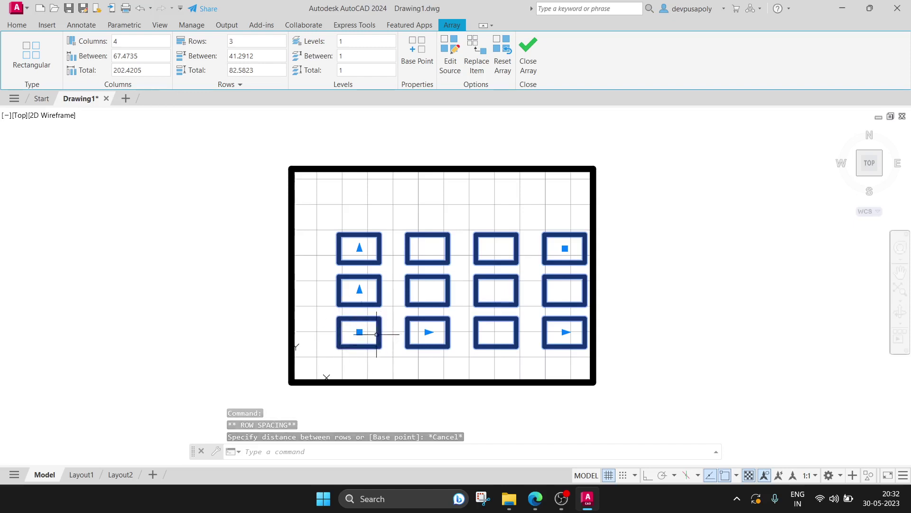
left_click(428, 332)
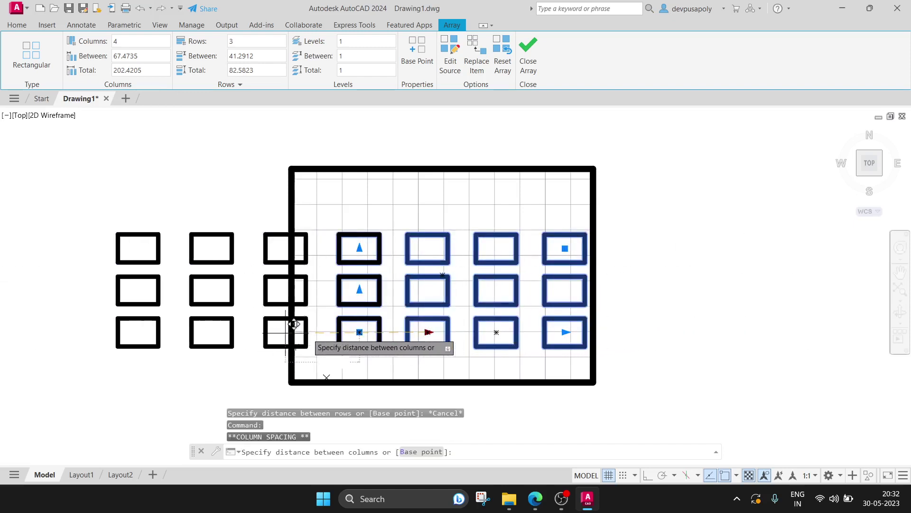
left_click(427, 332)
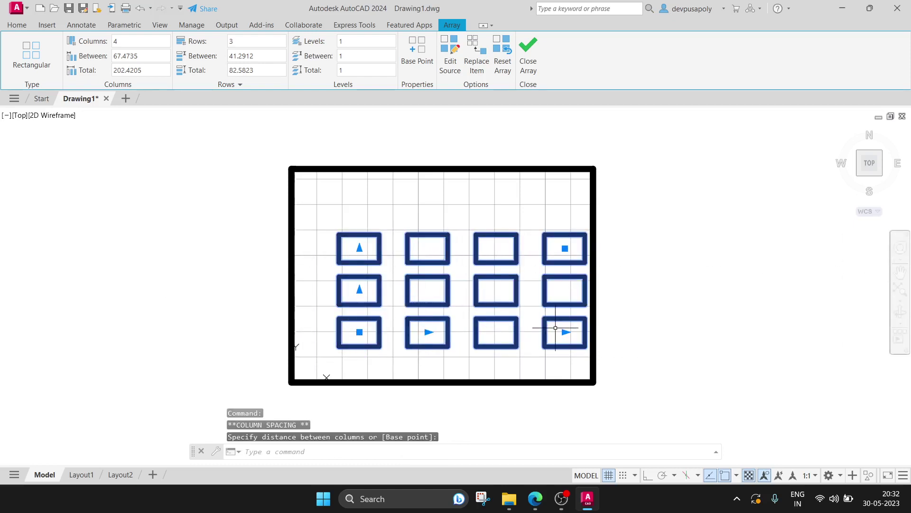
left_click(565, 331)
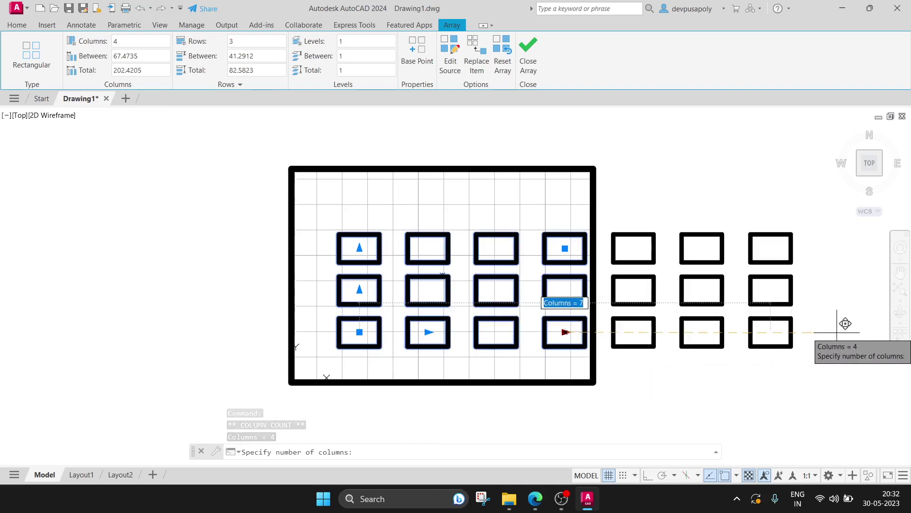
- Extend the array to 5 columns (269.894 total), cancelling attempted row edits
left_click(668, 335)
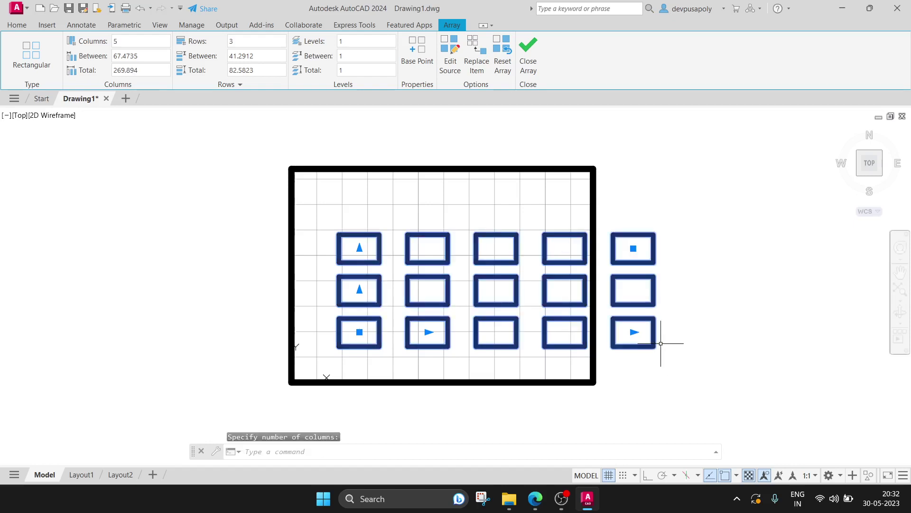
key("Escape")
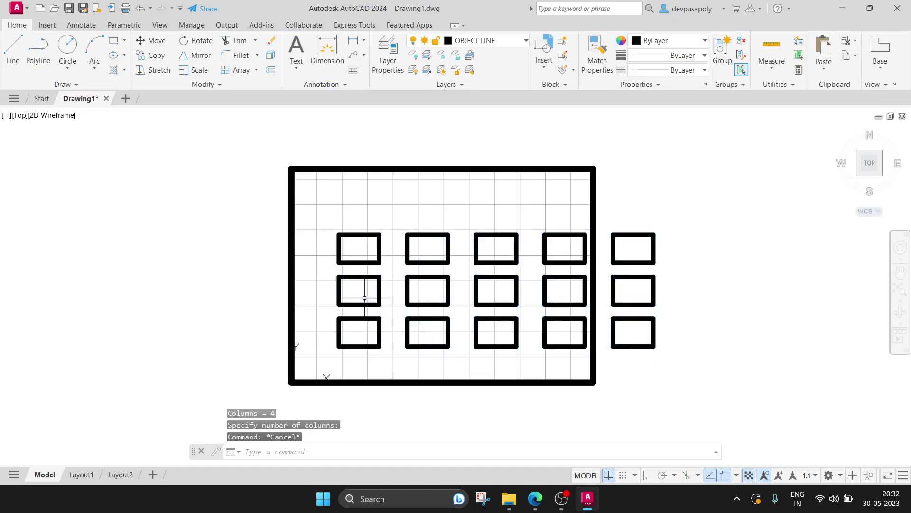
left_click(321, 222)
left_click(717, 369)
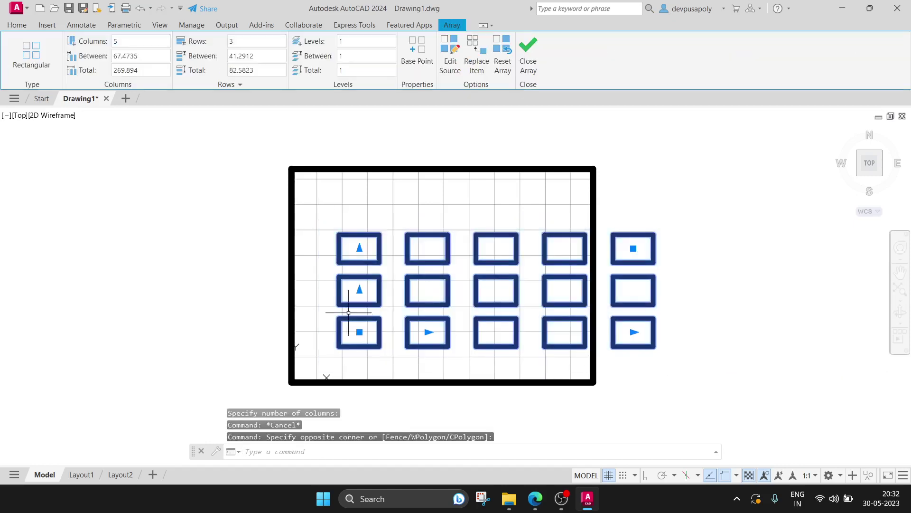
left_click(360, 290)
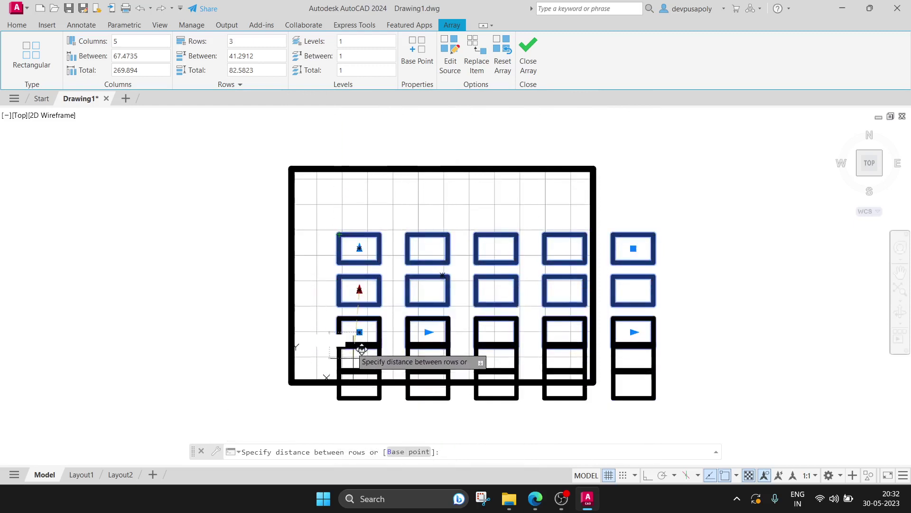
key("Escape")
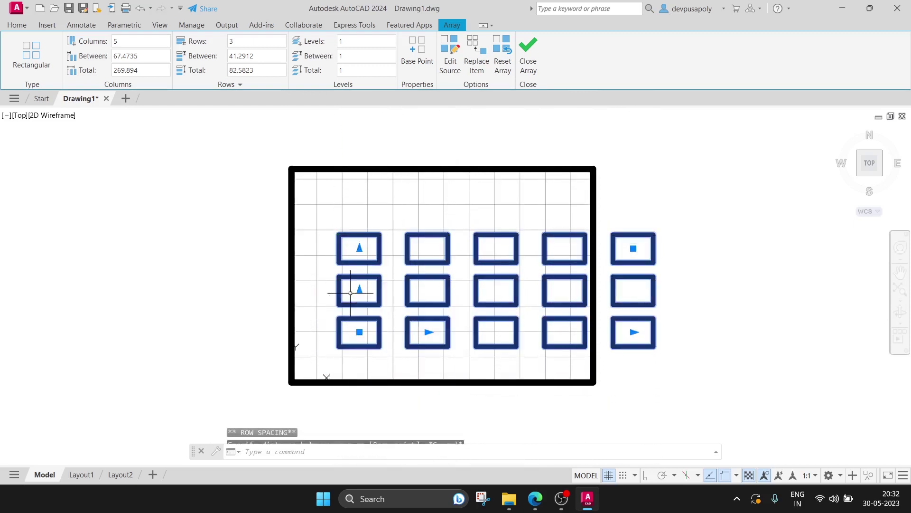
left_click(360, 248)
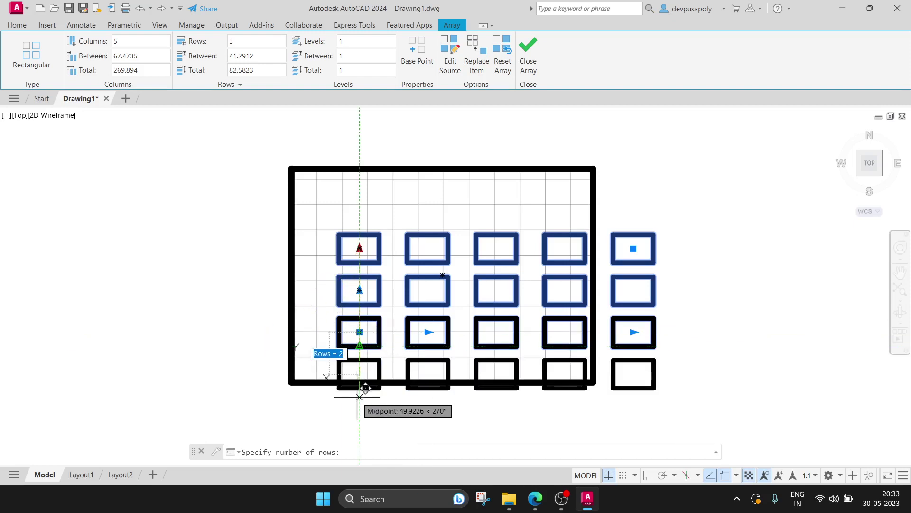
key("Escape")
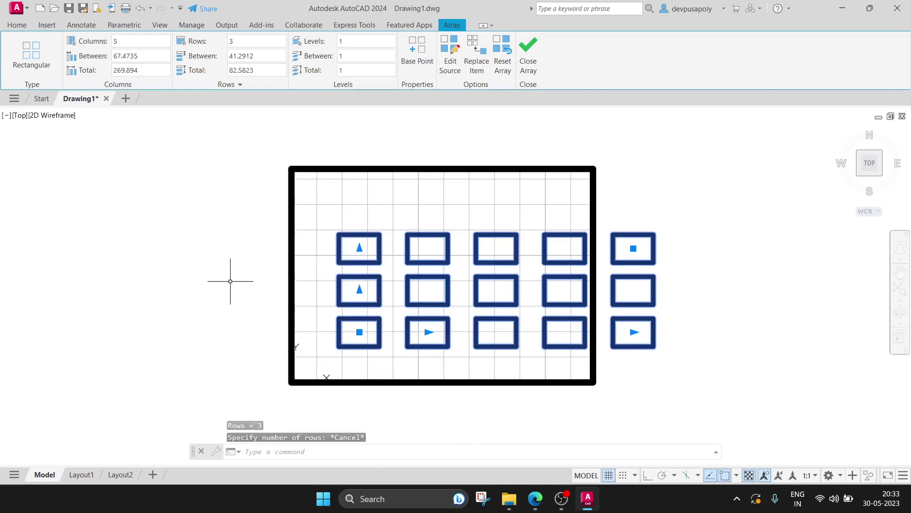
- Delete the rectangle array and draw a circle inside the frame
key("Delete")
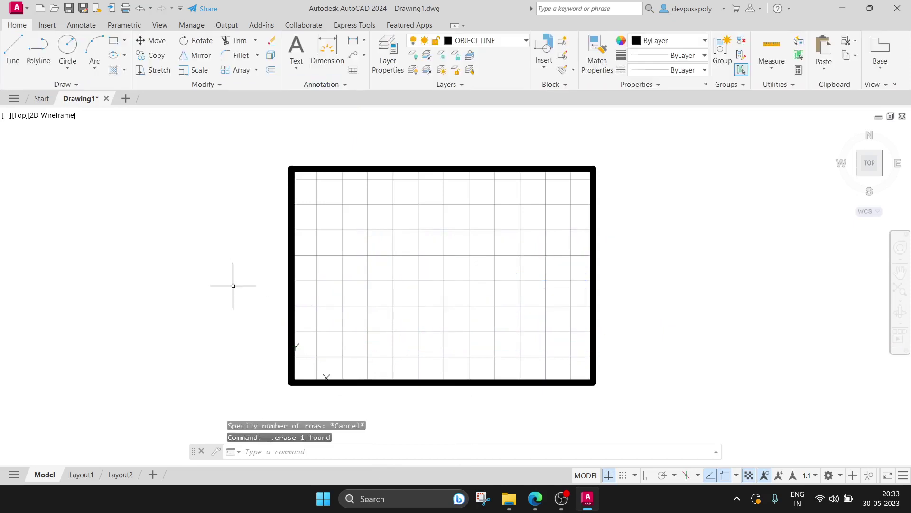
left_click(69, 54)
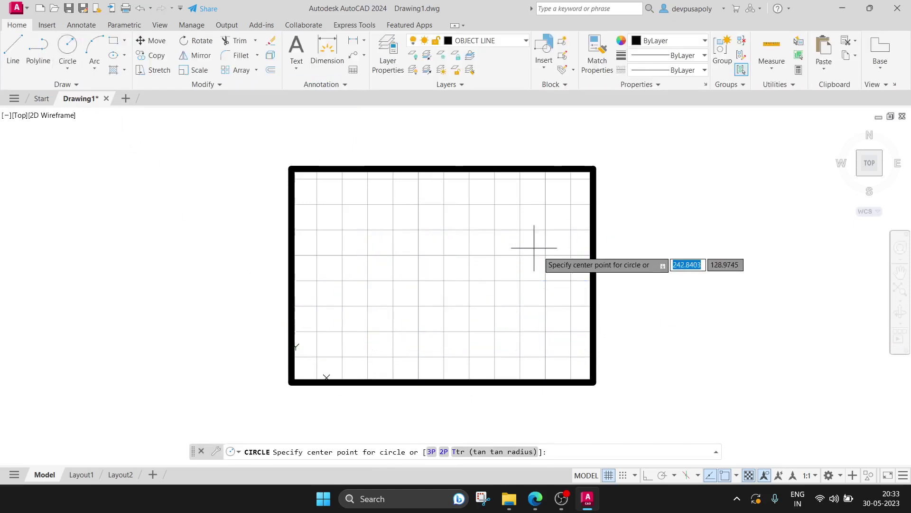
left_click(426, 293)
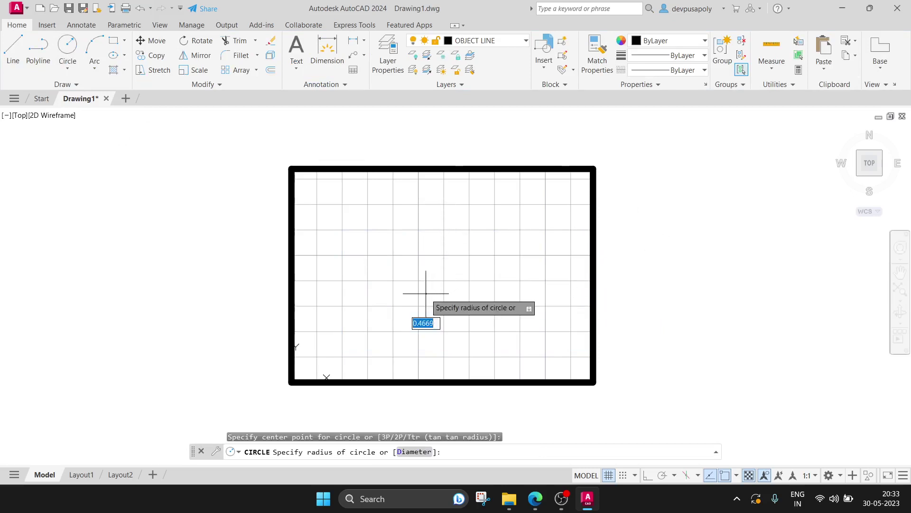
left_click(420, 238)
scroll(496, 264, "up", 2)
middle_click_drag(504, 271, 525, 187)
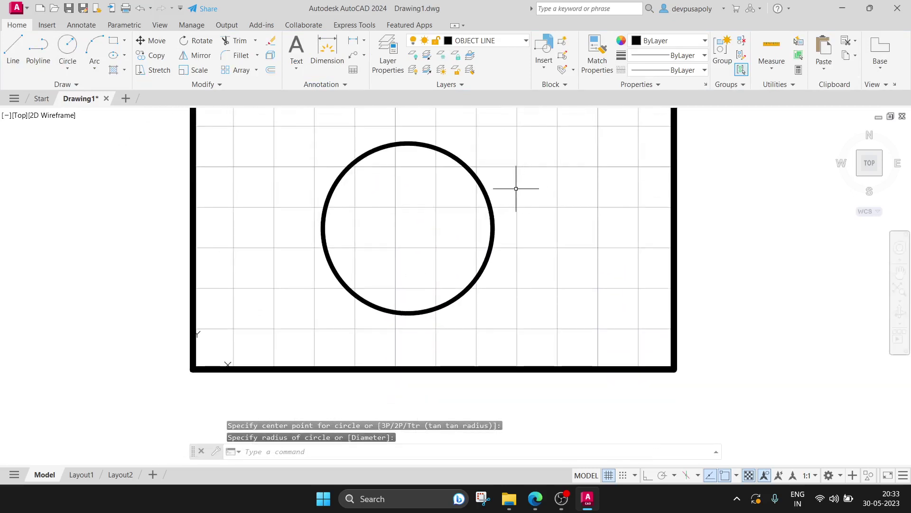
middle_click_drag(383, 177, 311, 242)
type("pl")
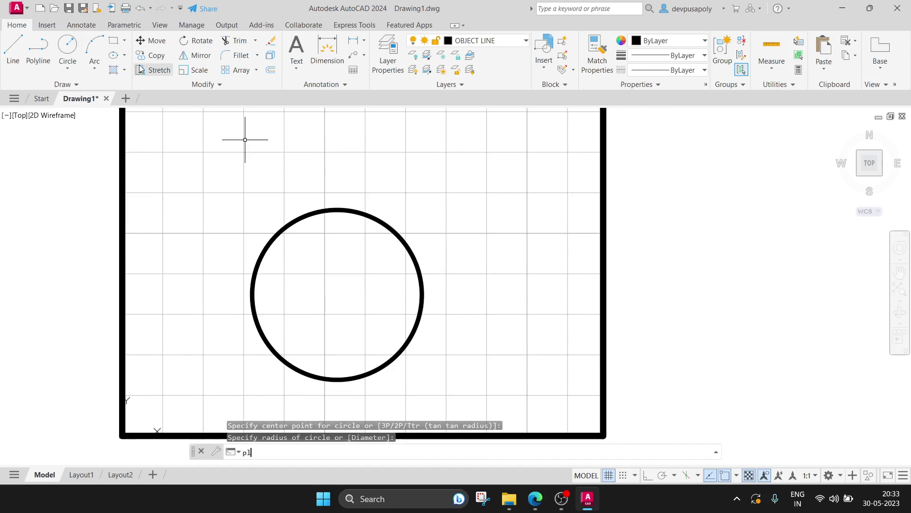
- Draw a small closed triangular polyline with its apex at the circle's top point
type("ine")
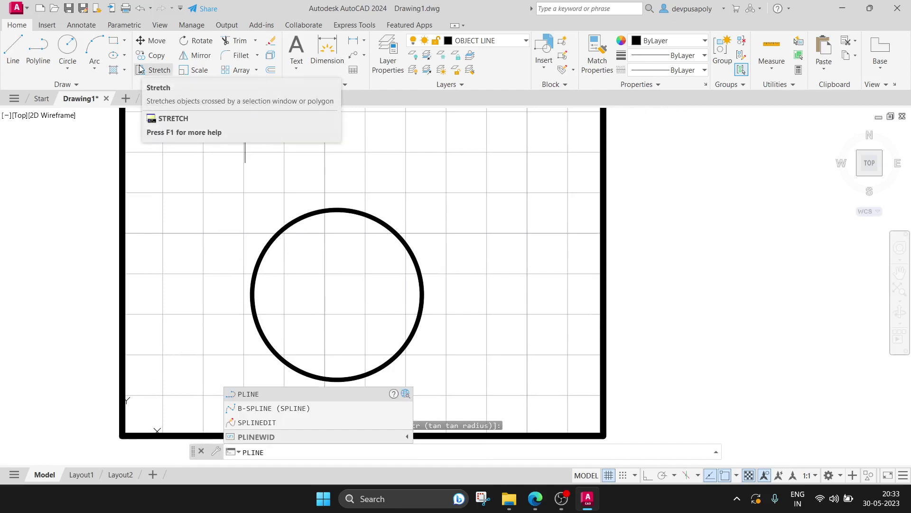
key("Return")
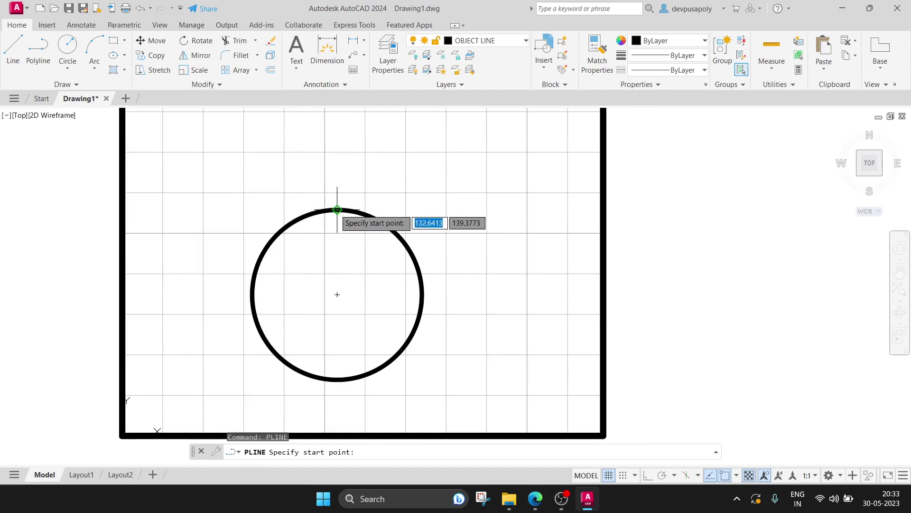
left_click(337, 209)
left_click(312, 245)
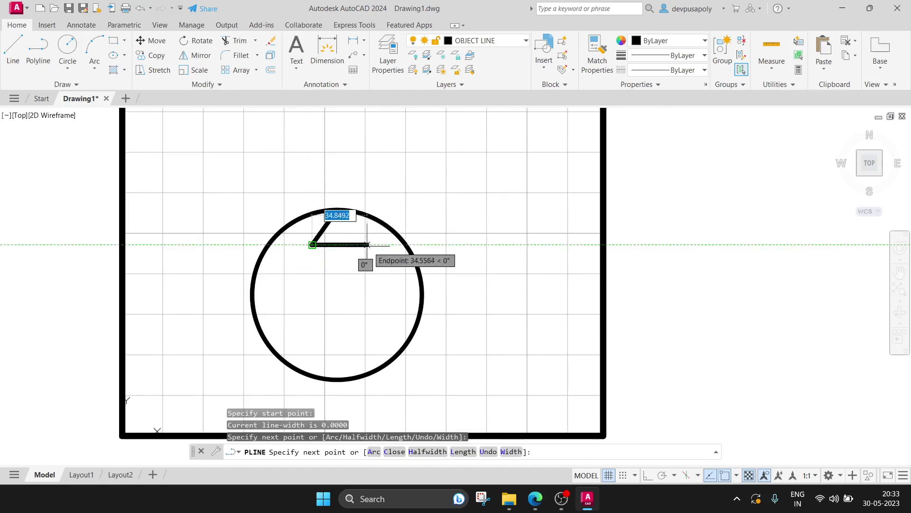
left_click(354, 245)
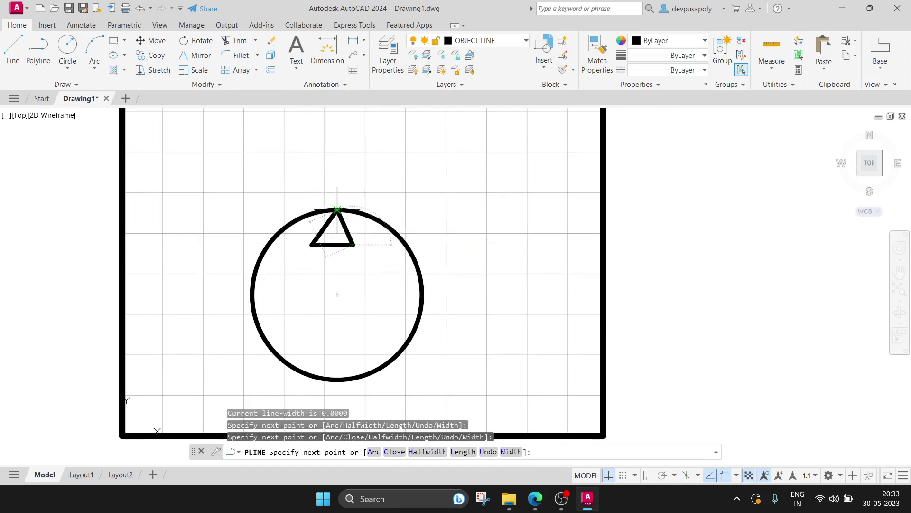
left_click(337, 209)
key("Escape")
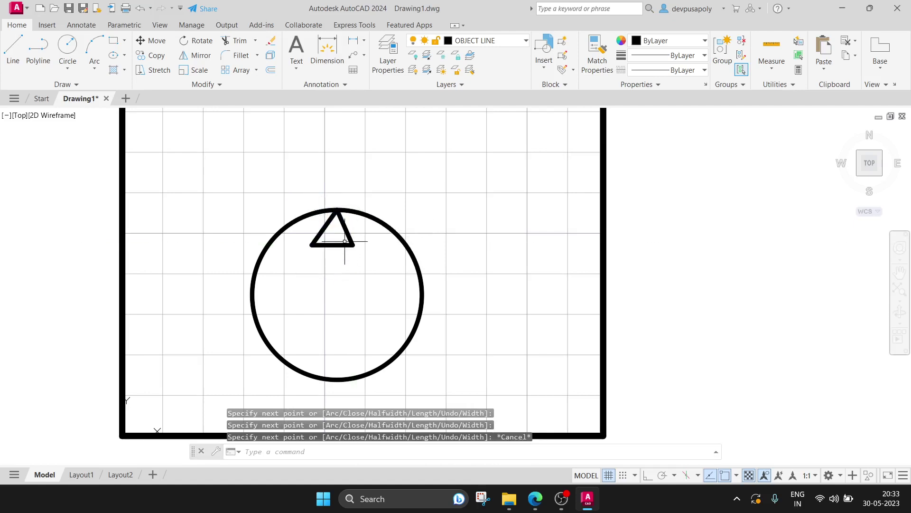
left_click(351, 244)
middle_click_drag(436, 218, 474, 211)
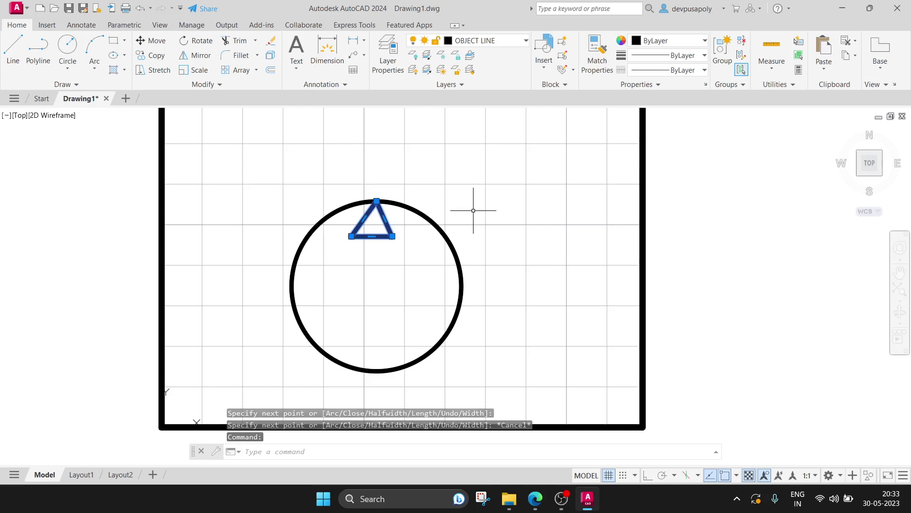
- Polar-array the triangle around the circle's centre, giving six triangles over 360 degrees
type("ARRAY")
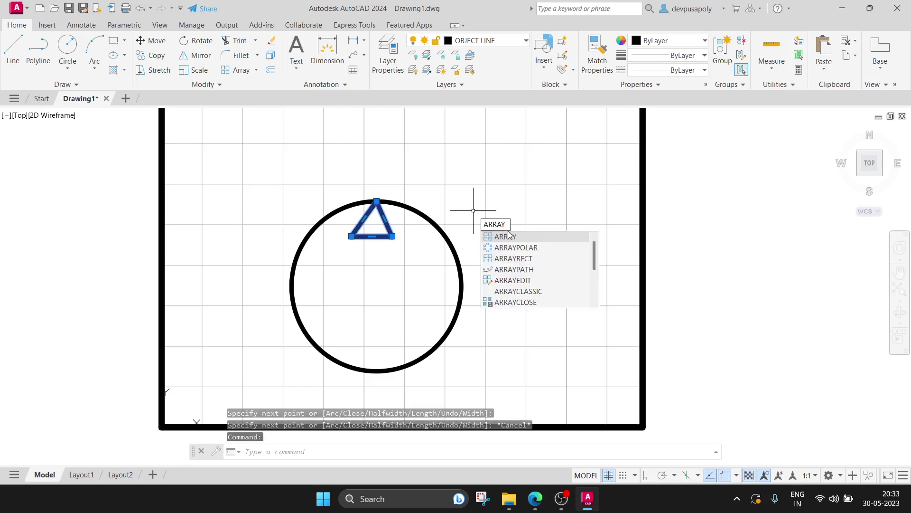
left_click(525, 248)
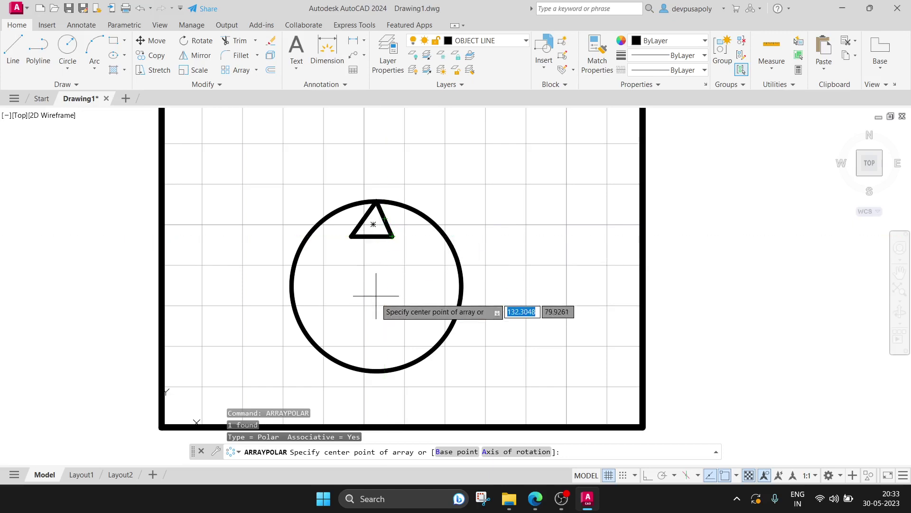
key("Escape")
type("ARRAY")
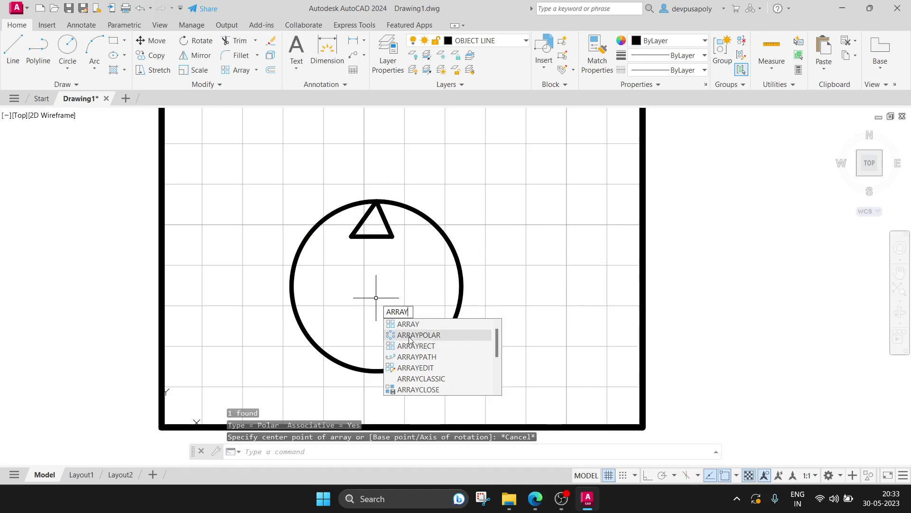
left_click(409, 333)
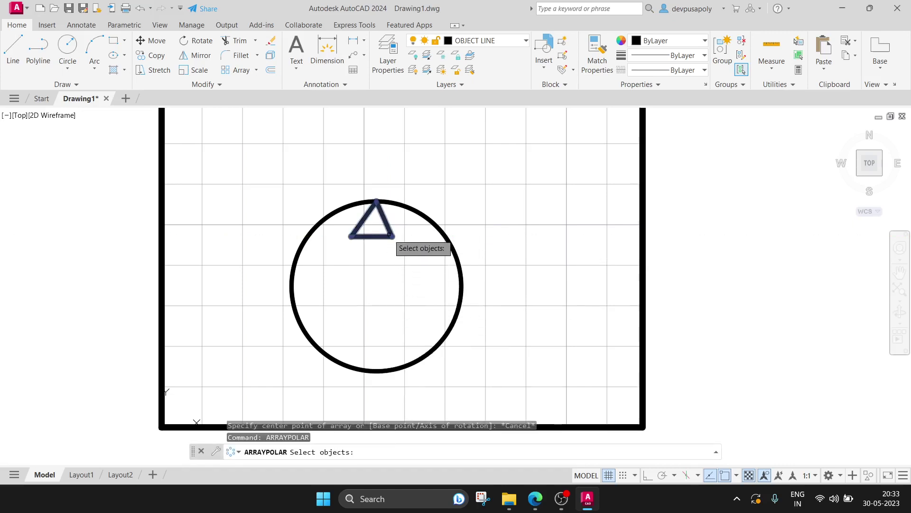
left_click(389, 235)
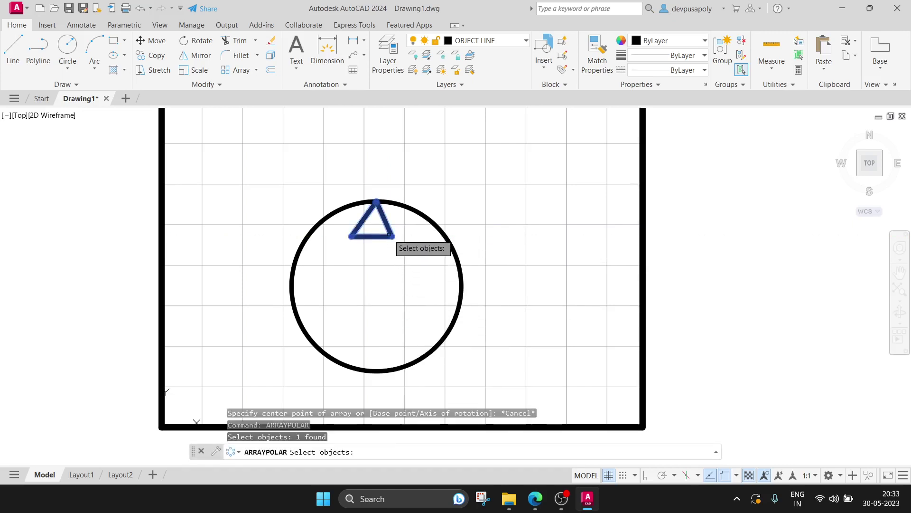
key("Return")
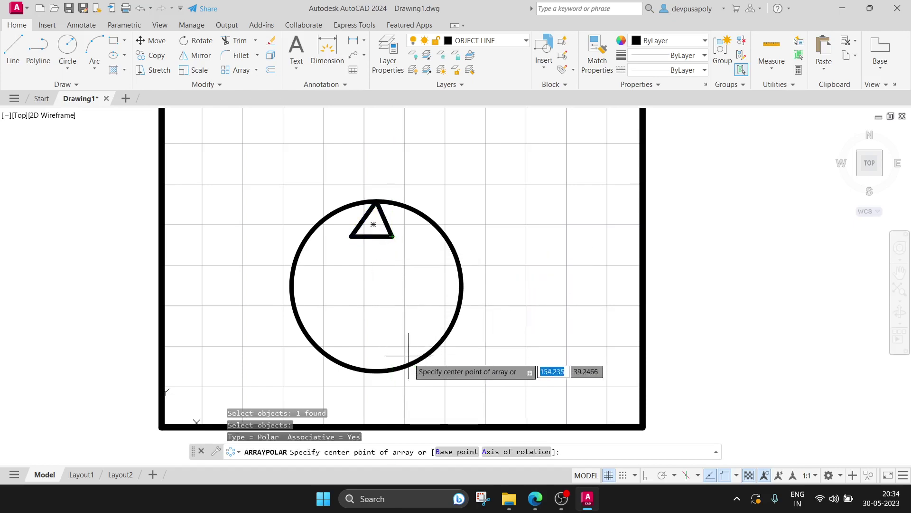
left_click(376, 286)
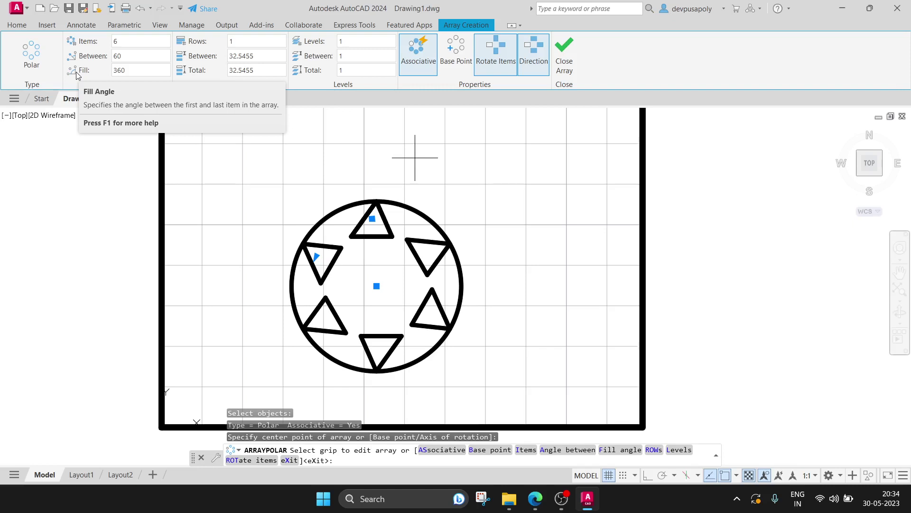
- Try polar array values: a 180-degree fill, five items, 30 degrees between items
left_click(133, 73)
type("0")
key("Return")
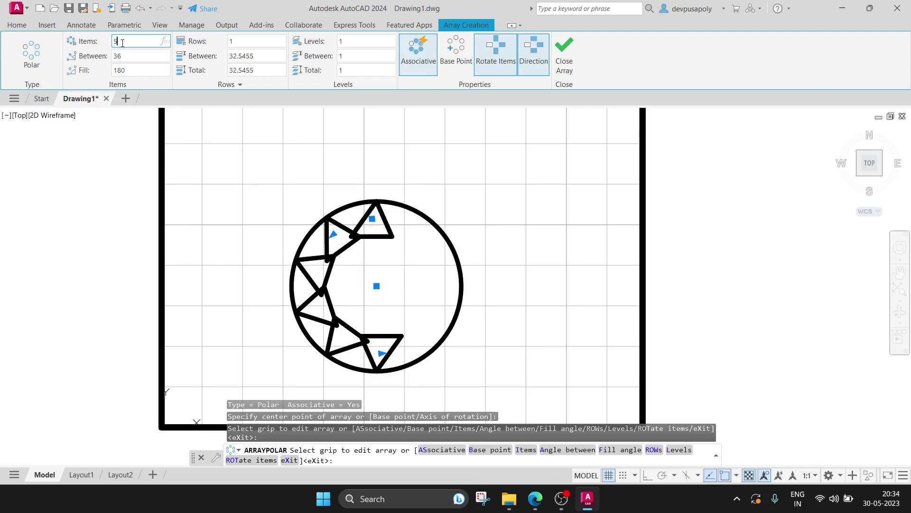
key("Return")
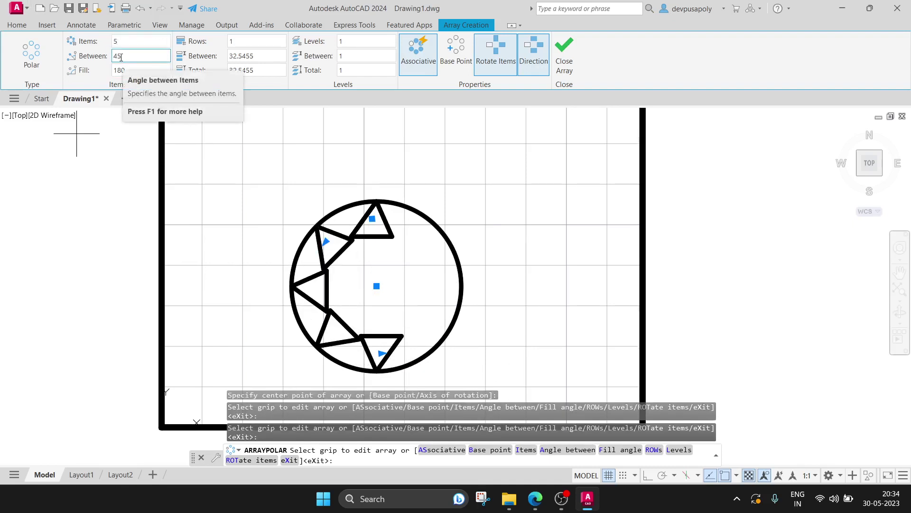
left_click(121, 57)
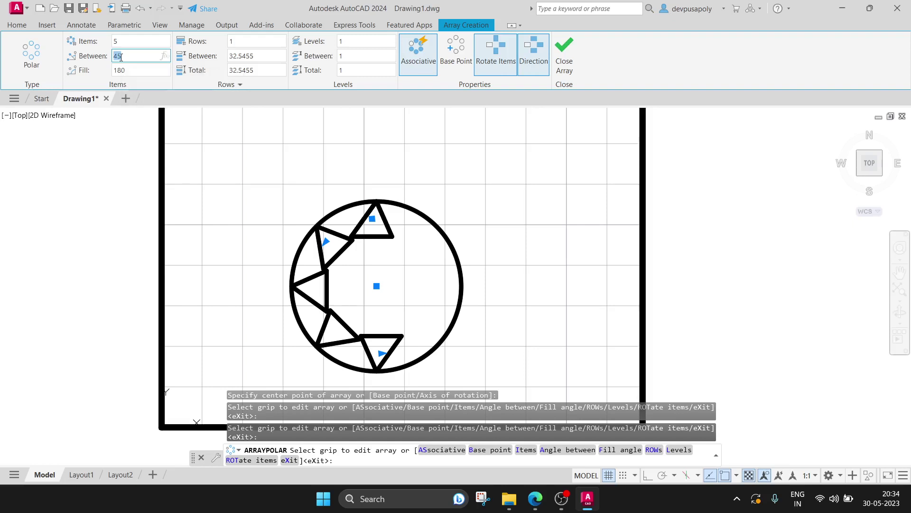
type("30")
key("Return")
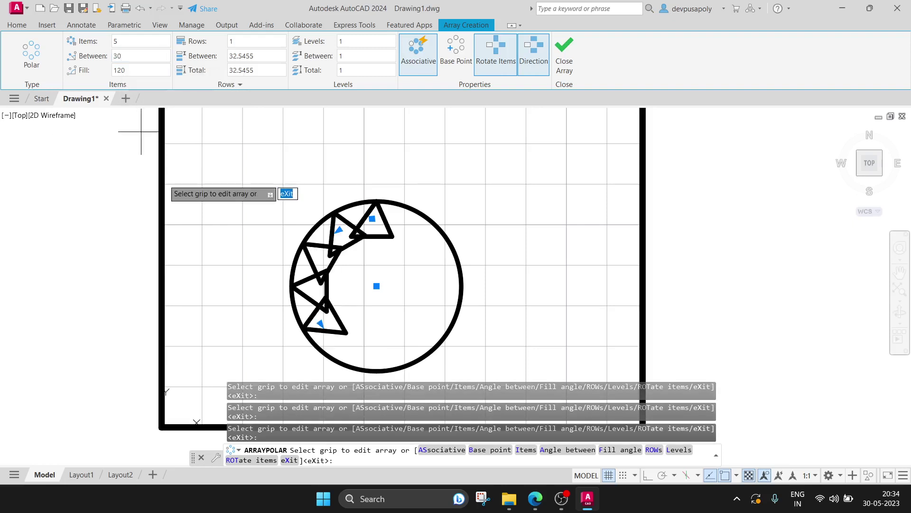
- Set the polar array's fill angle to 270 degrees for the five triangles
left_click(127, 67)
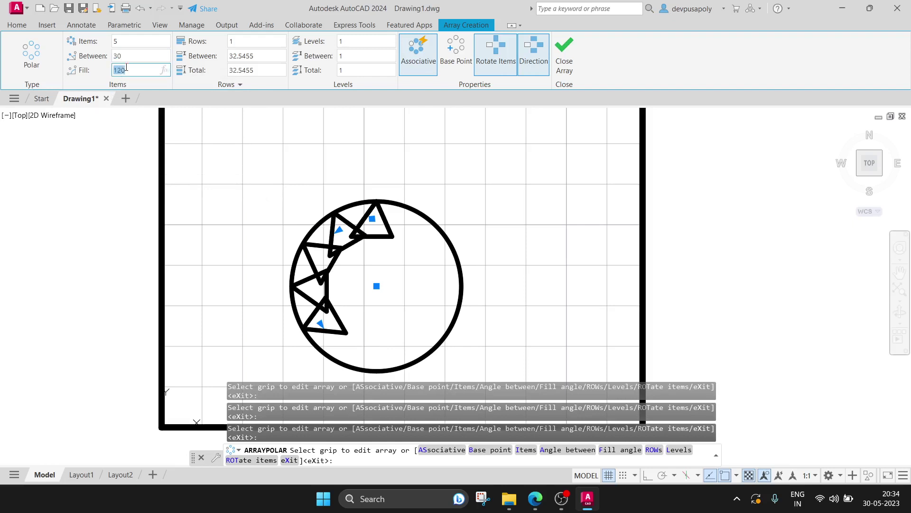
type("180")
key("Return")
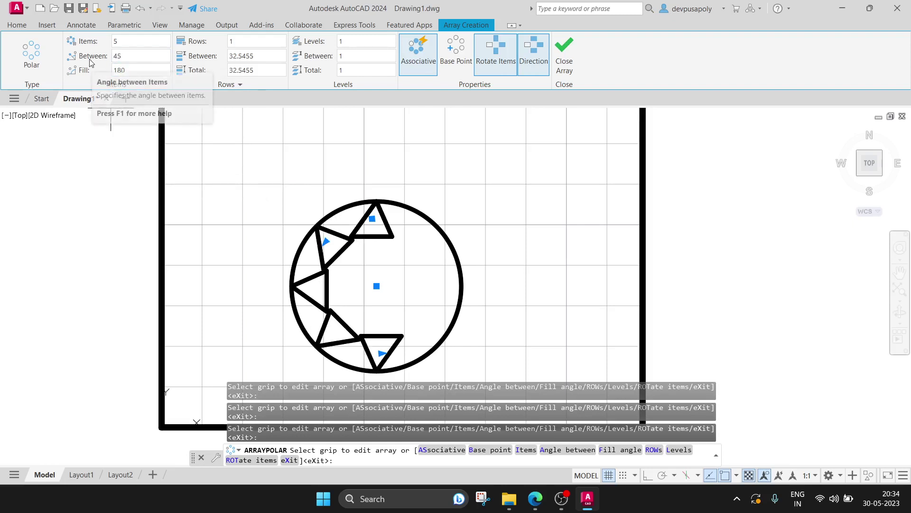
left_click(130, 71)
type("270")
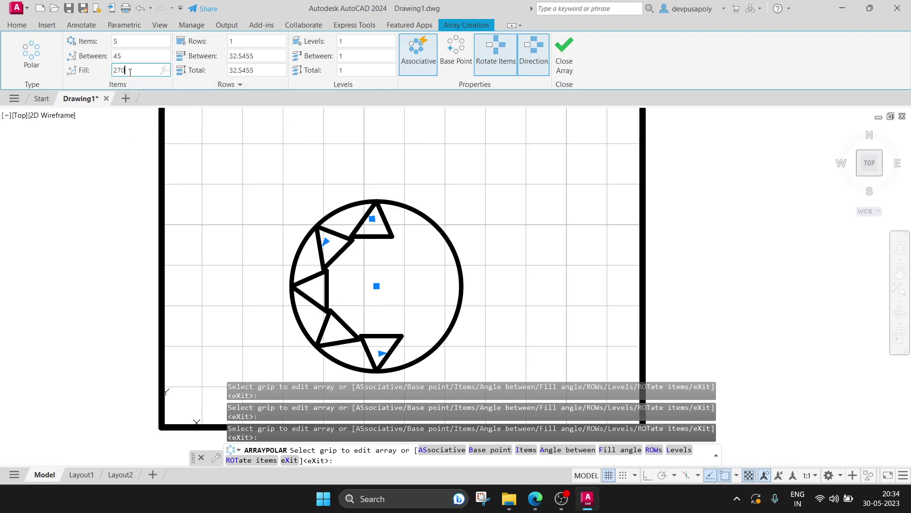
key("Return")
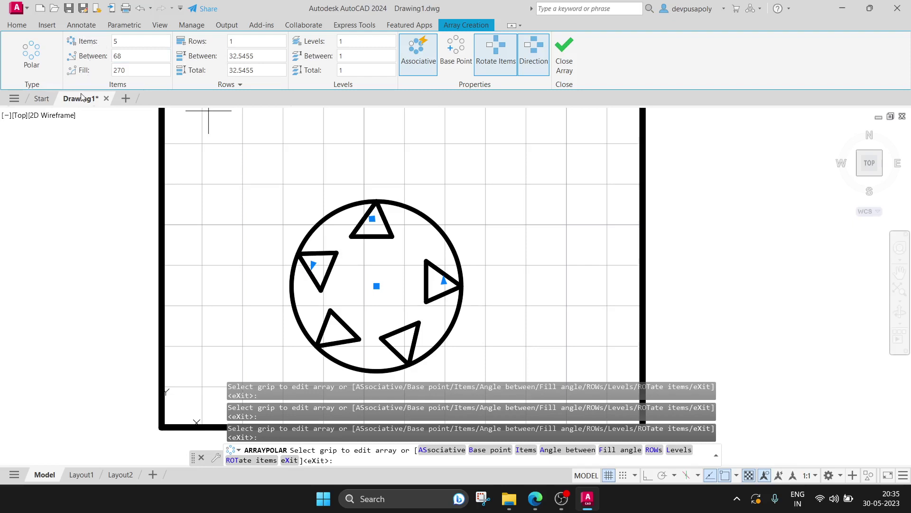
mouse_move(80, 98)
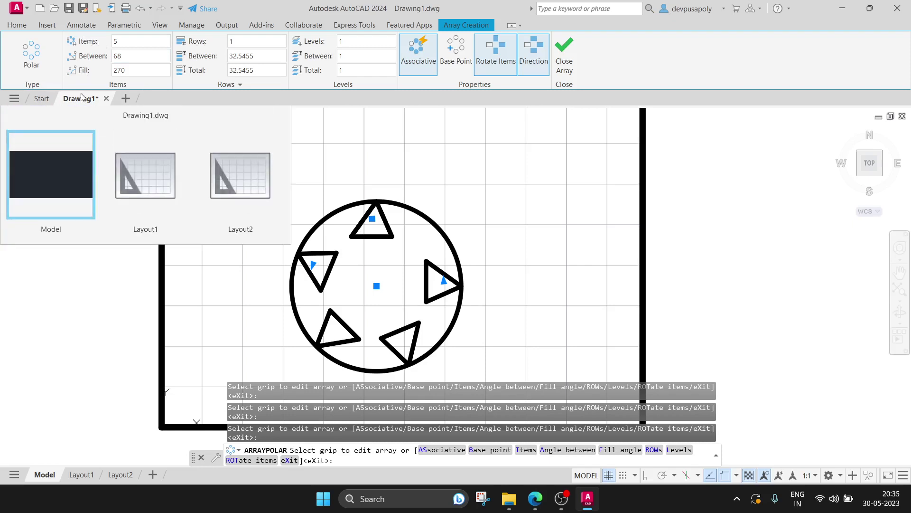
middle_click_drag(490, 257, 494, 212)
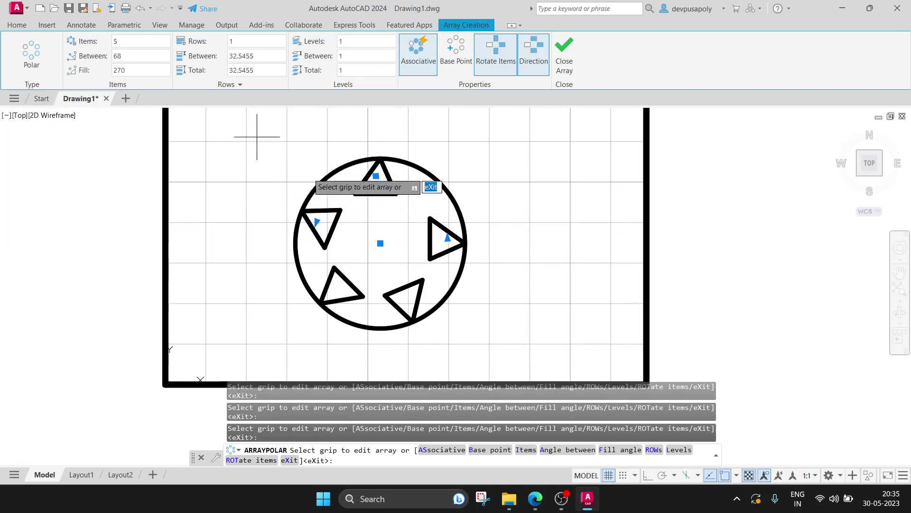
- Delete the circle and its triangle array
type("1")
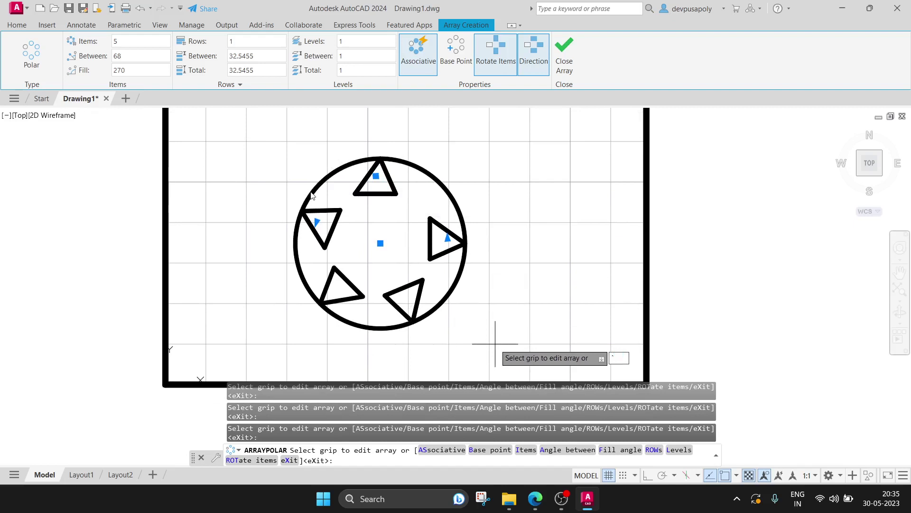
key("Escape")
left_click(255, 137)
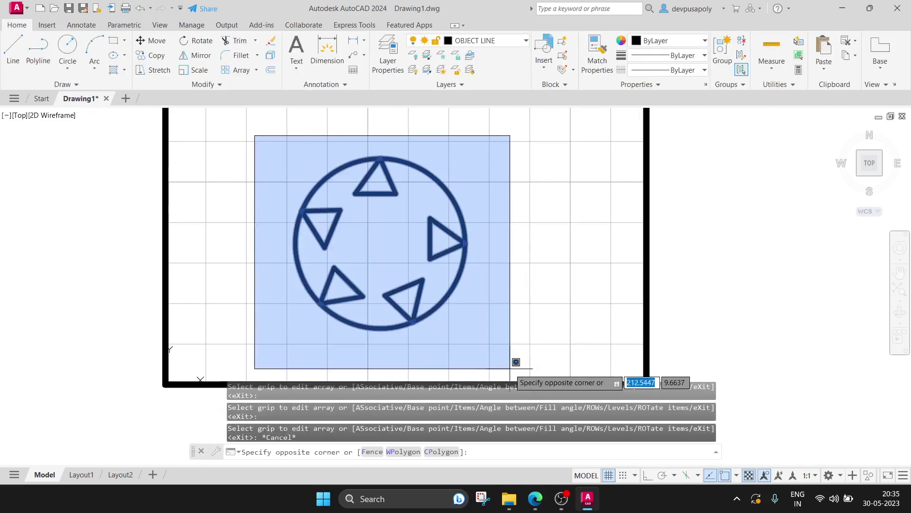
left_click(510, 368)
key("Delete")
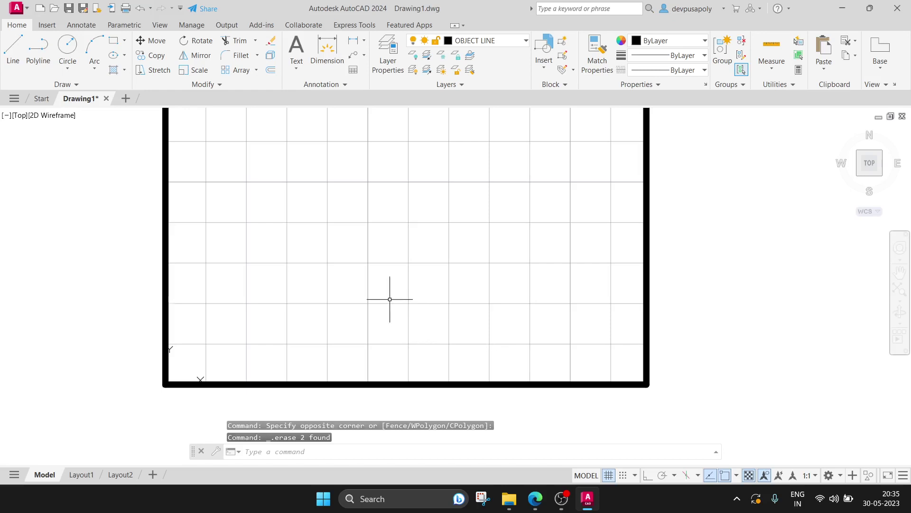
- Draw a large open three-point arc inside the frame
left_click(95, 53)
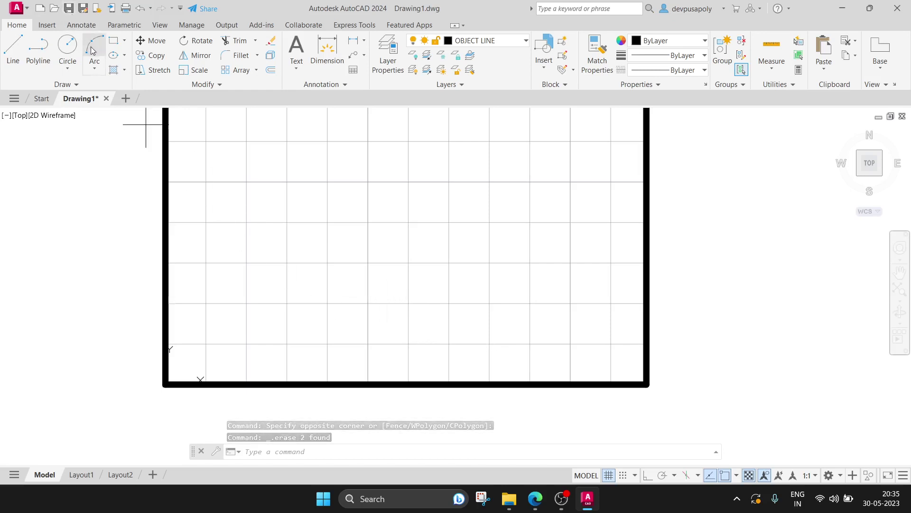
left_click(284, 276)
left_click(465, 152)
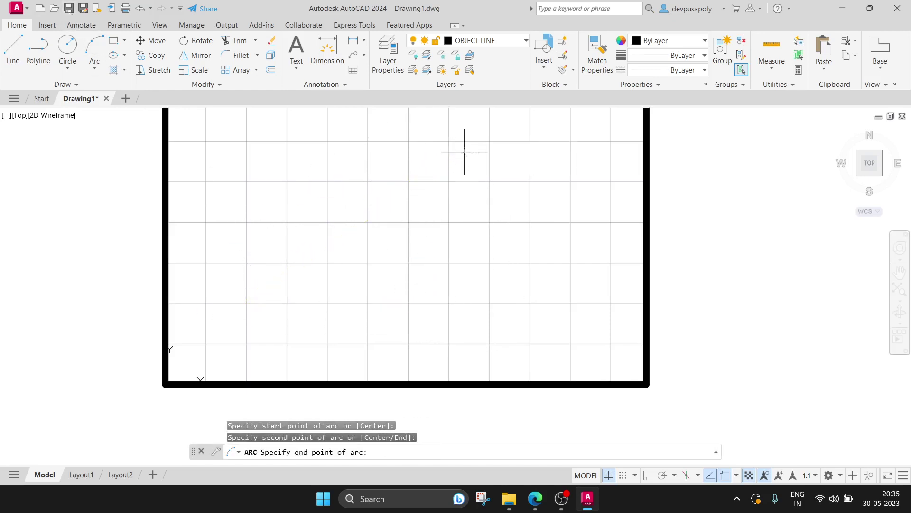
left_click(481, 192)
middle_click_drag(499, 183, 532, 240)
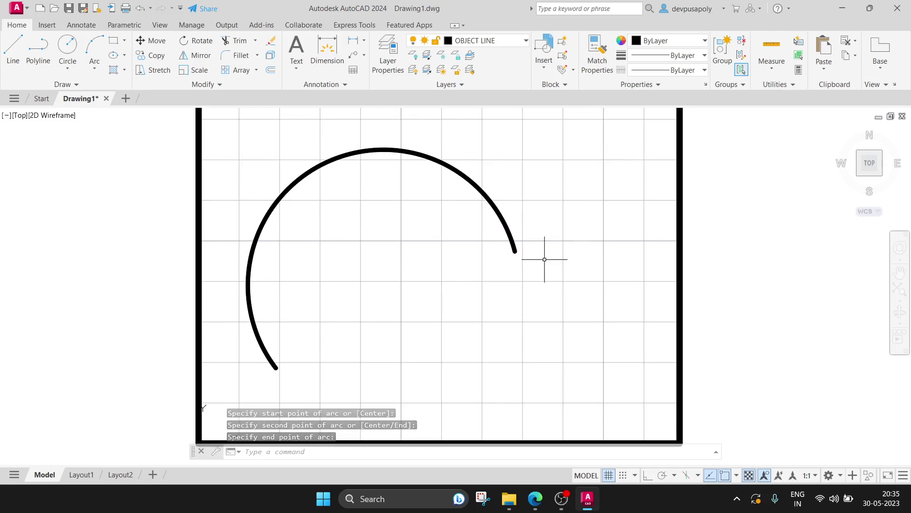
- Draw a small closed triangular polyline at the arc's lower end
type("pline")
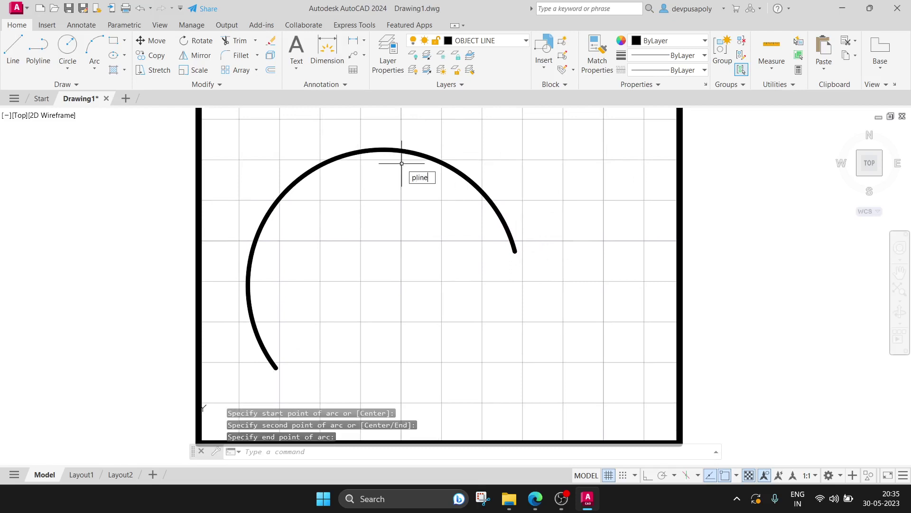
key("Return")
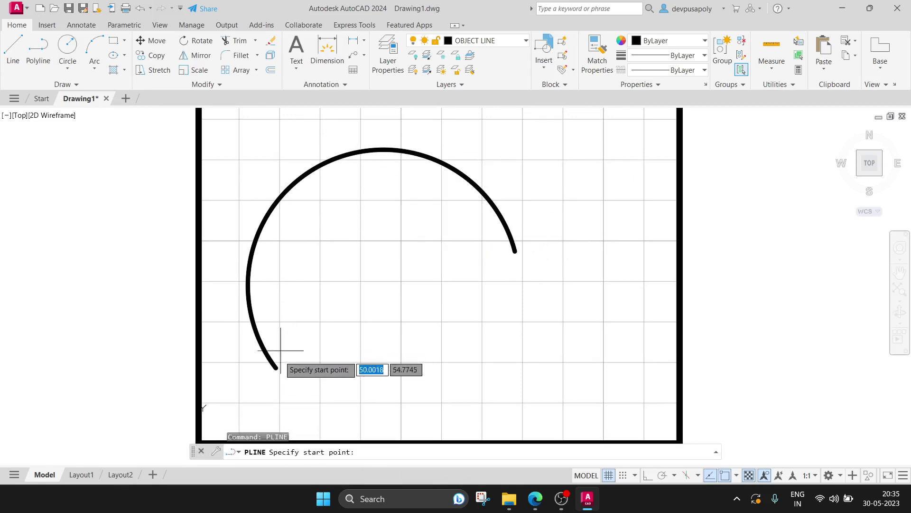
left_click(276, 367)
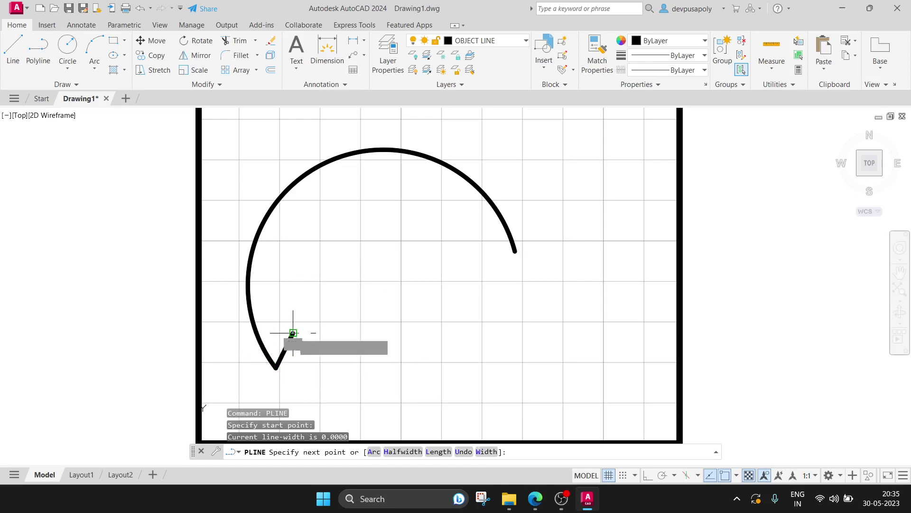
left_click(293, 333)
left_click(317, 370)
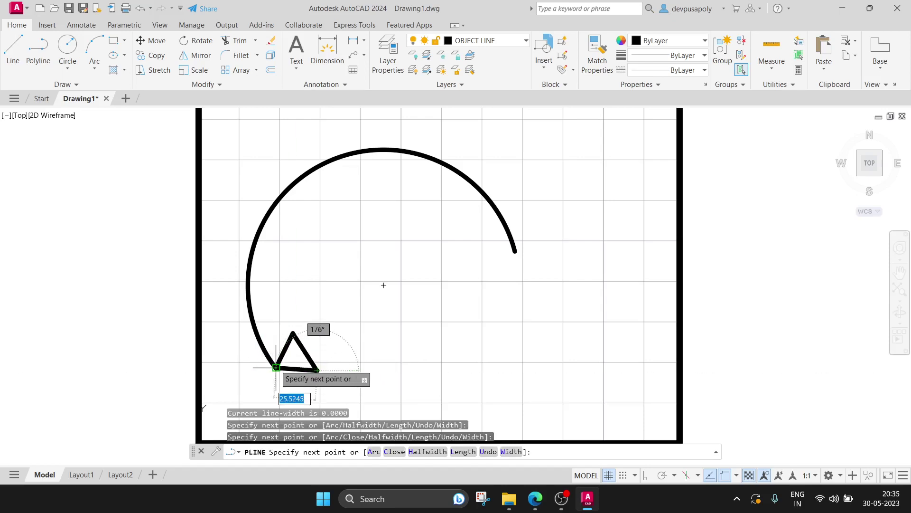
left_click(276, 367)
key("Escape")
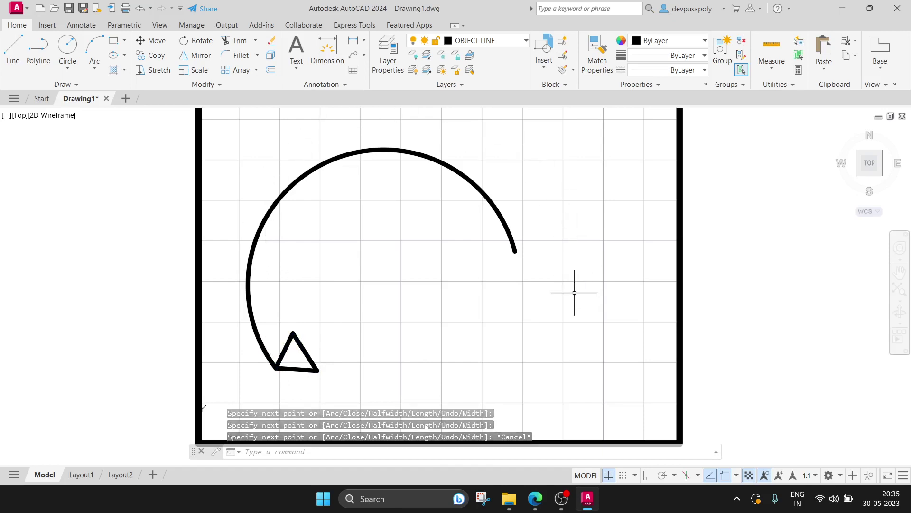
type("ar")
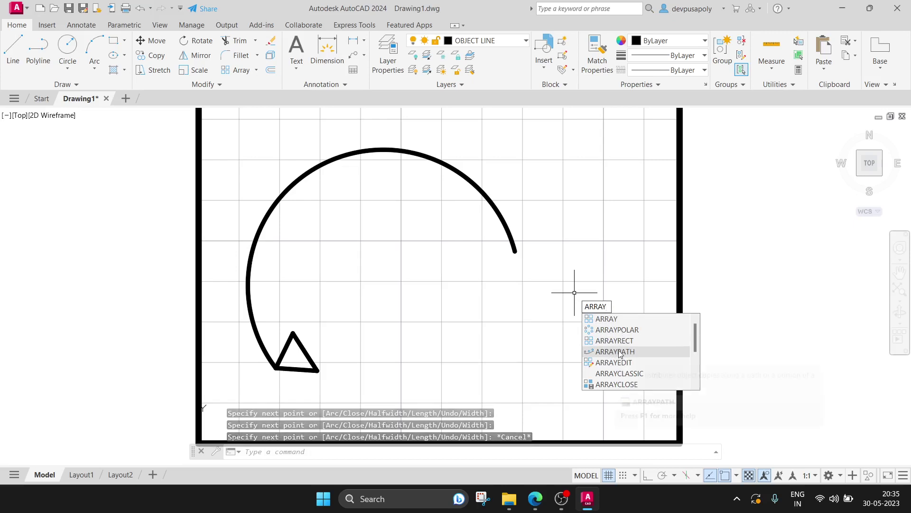
mouse_move(615, 352)
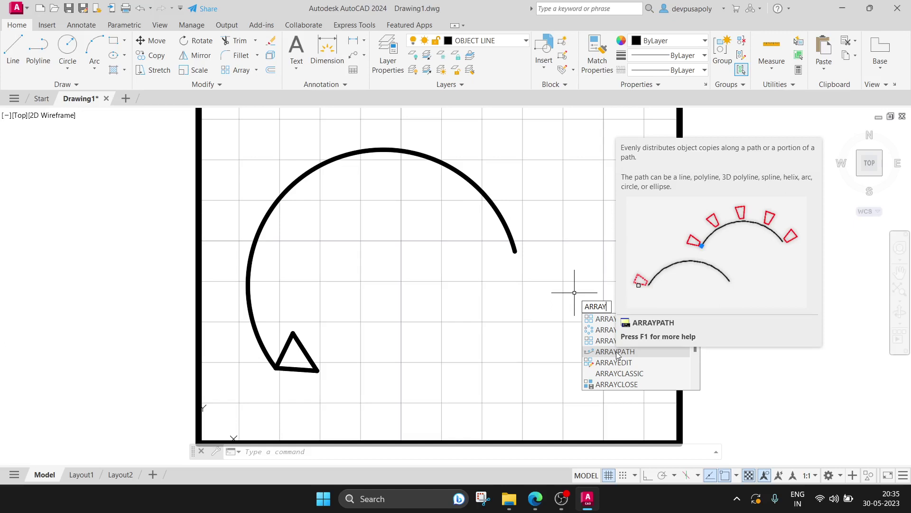
- Path-array the triangle along the arc, first with a spacing of 40
left_click(617, 352)
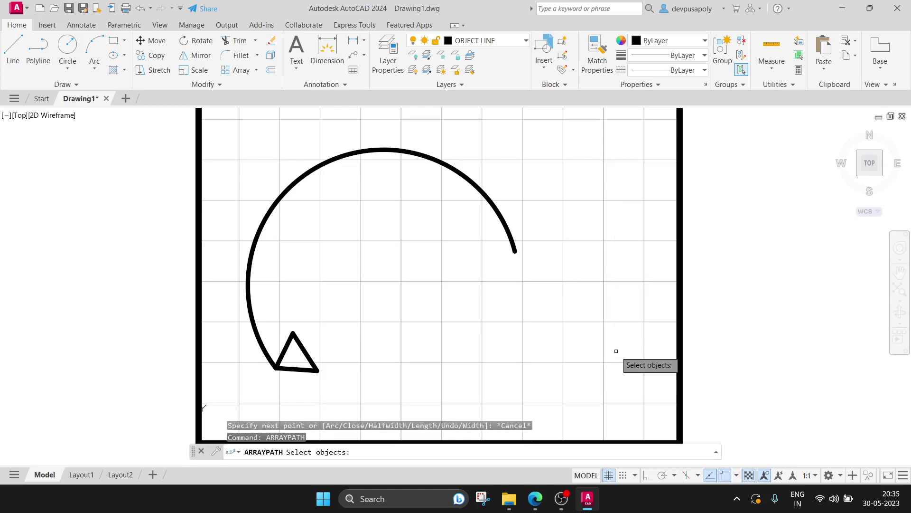
left_click(307, 354)
key("Return")
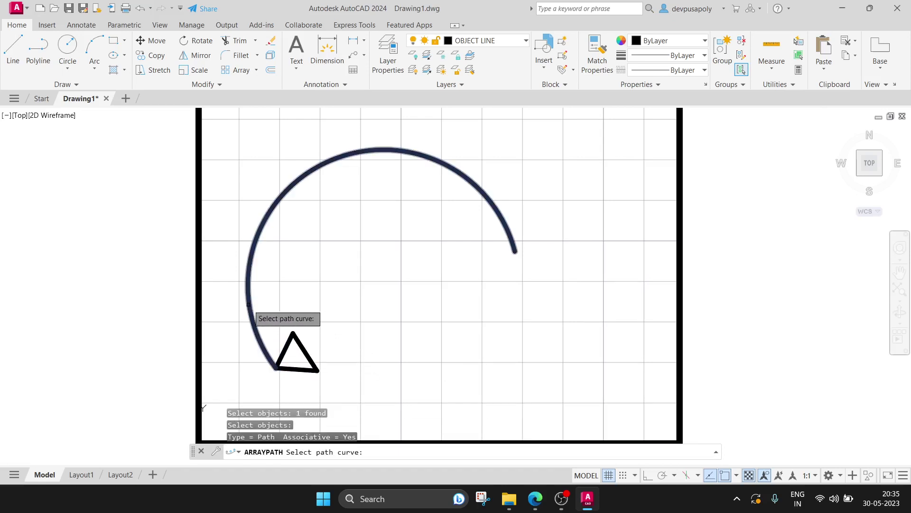
left_click(249, 305)
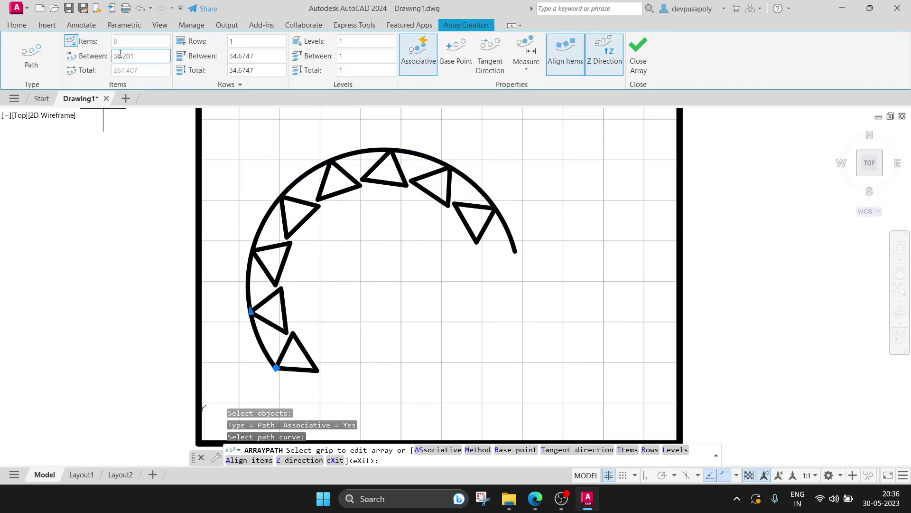
left_click(136, 54)
type("40")
key("Return")
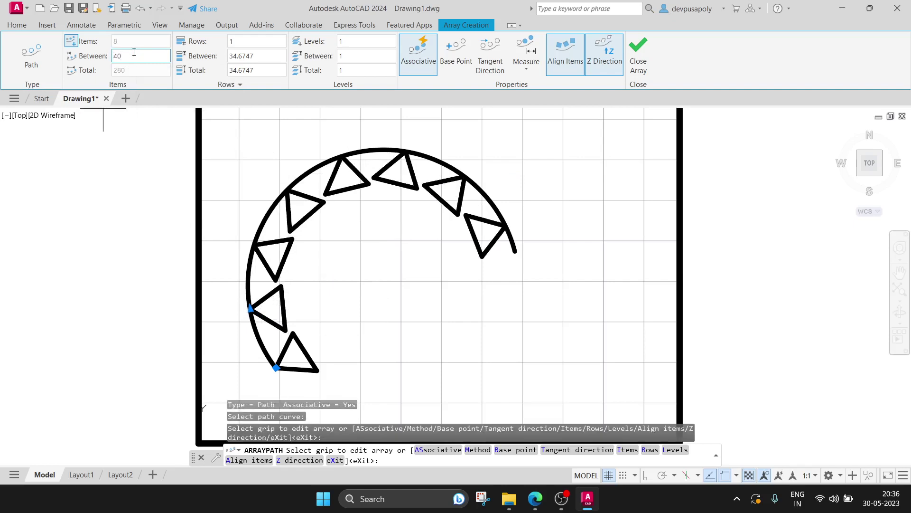
- Change the triangle spacing to 30 for ten copies, then bring the textbook PDF forward
left_click(120, 56)
type("3")
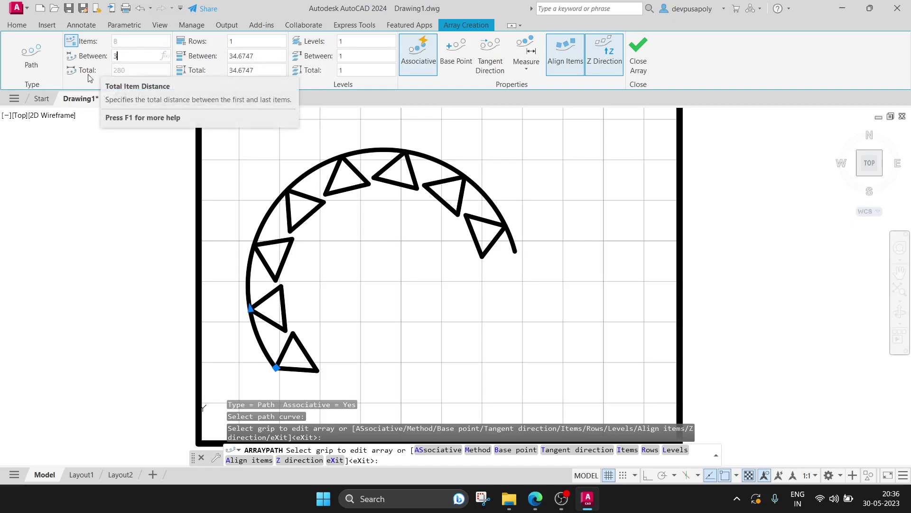
key("Return")
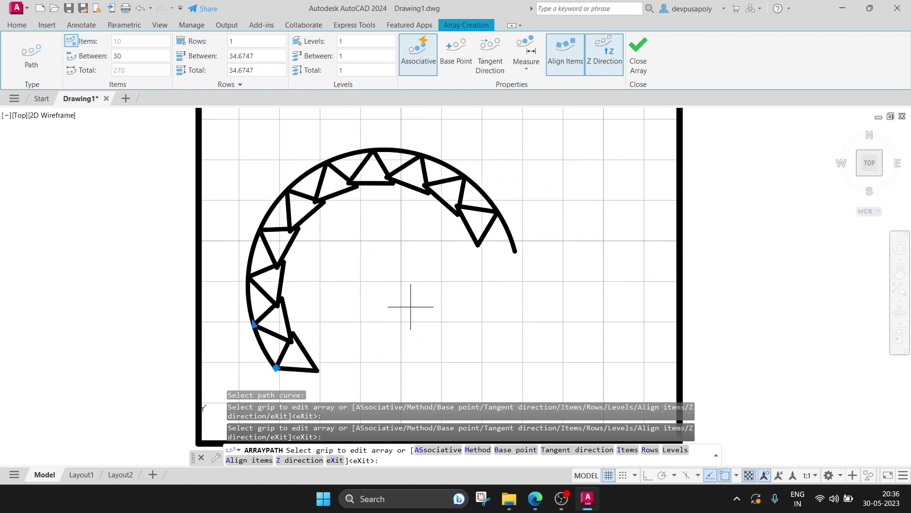
left_click(535, 499)
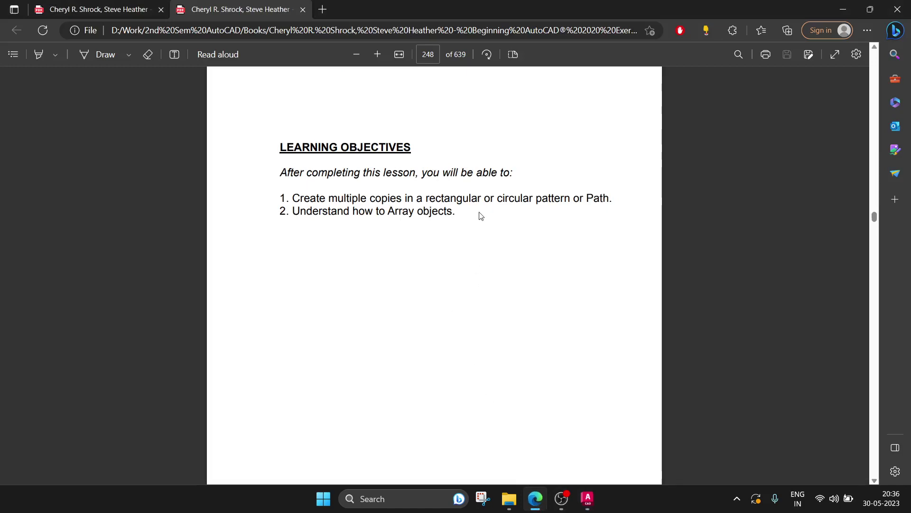
- Scroll the textbook to page 257, the 8-item polar array over 180 degrees
scroll(522, 202, "down", 5)
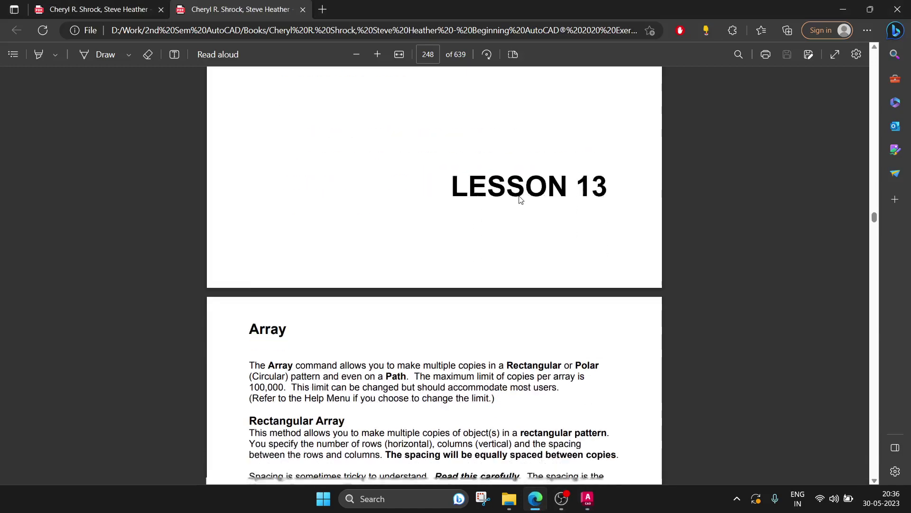
scroll(521, 200, "down", 5)
scroll(521, 199, "down", 2)
scroll(521, 199, "down", 1)
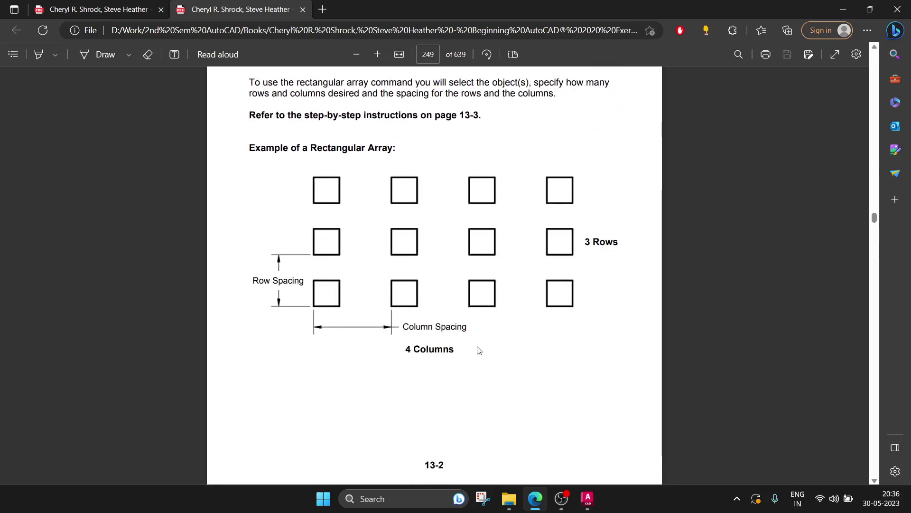
scroll(490, 337, "down", 3)
scroll(490, 337, "down", 5)
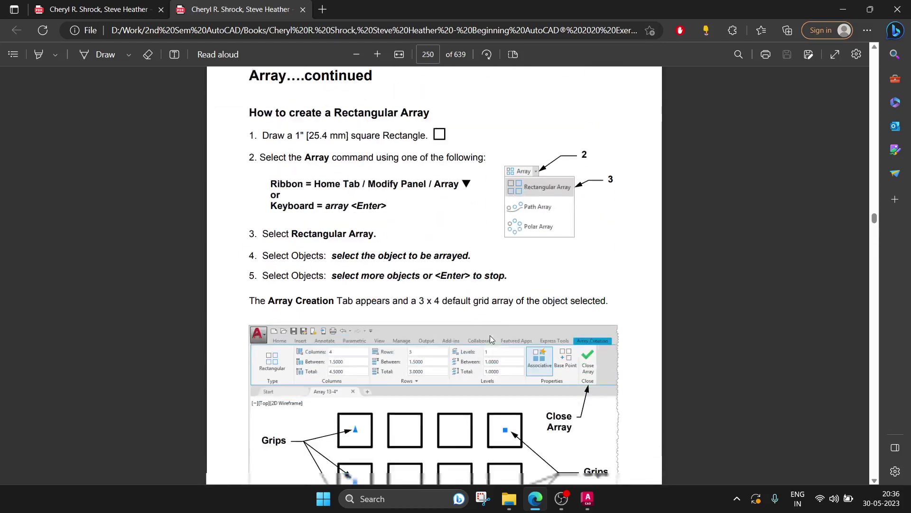
scroll(490, 337, "down", 1)
scroll(526, 132, "down", 2)
scroll(526, 132, "down", 1)
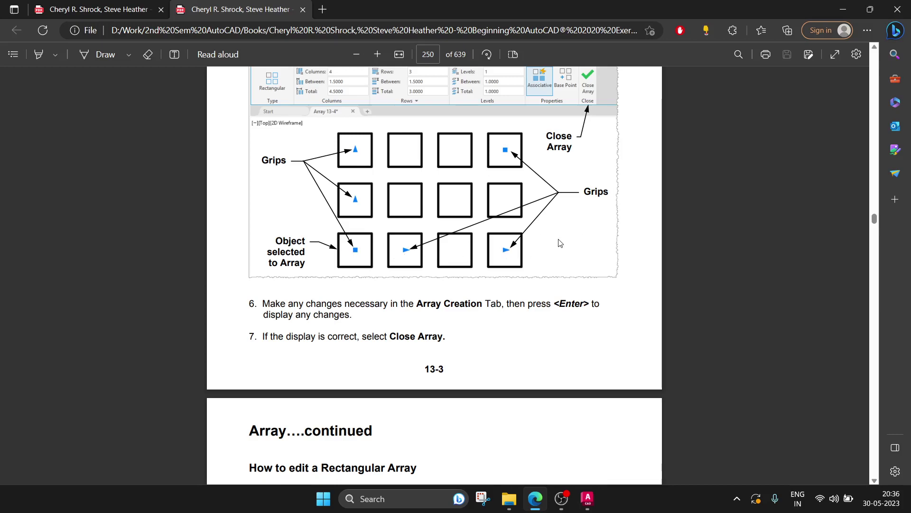
scroll(560, 242, "down", 6)
scroll(560, 242, "down", 2)
scroll(560, 242, "down", 4)
scroll(561, 242, "down", 8)
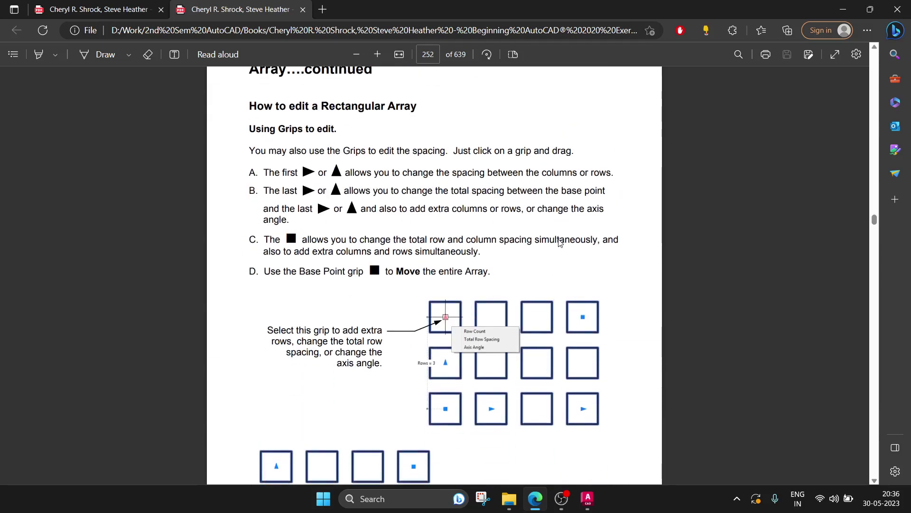
scroll(371, 270, "down", 4)
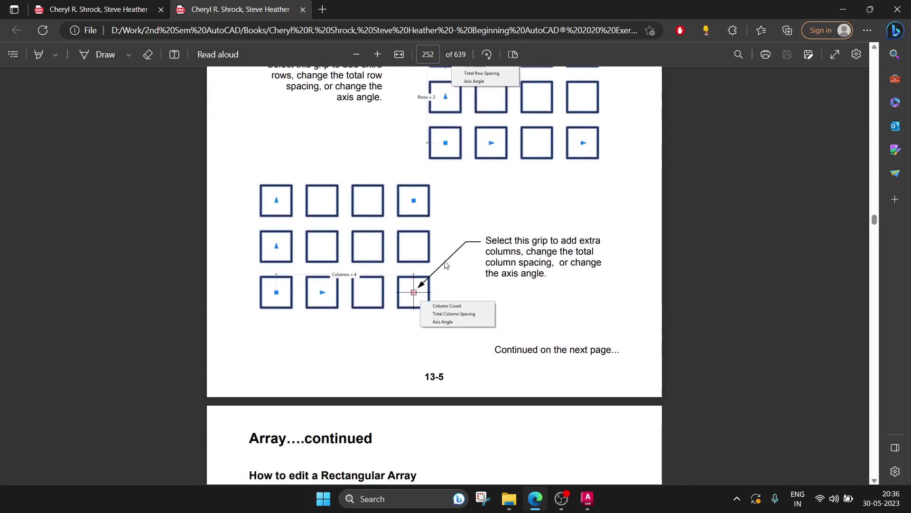
scroll(445, 265, "down", 5)
scroll(442, 275, "down", 5)
scroll(432, 286, "down", 1)
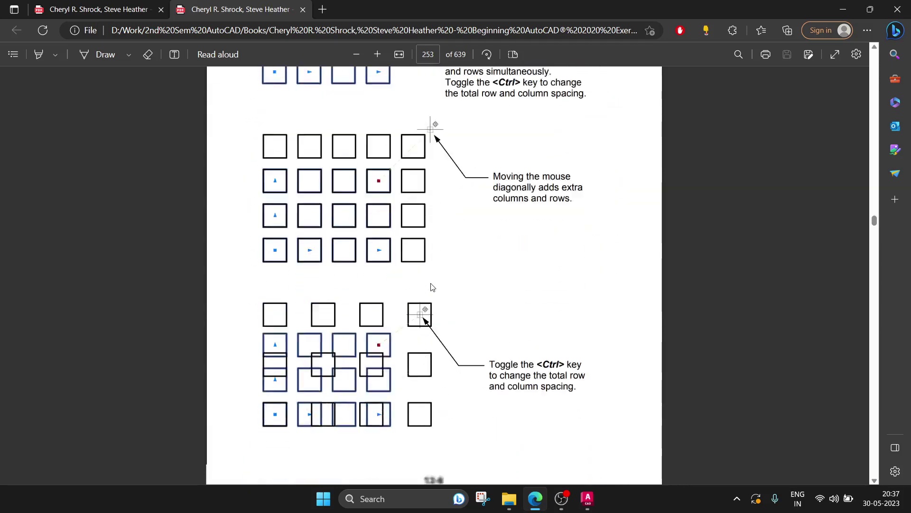
scroll(432, 287, "down", 5)
scroll(439, 285, "down", 5)
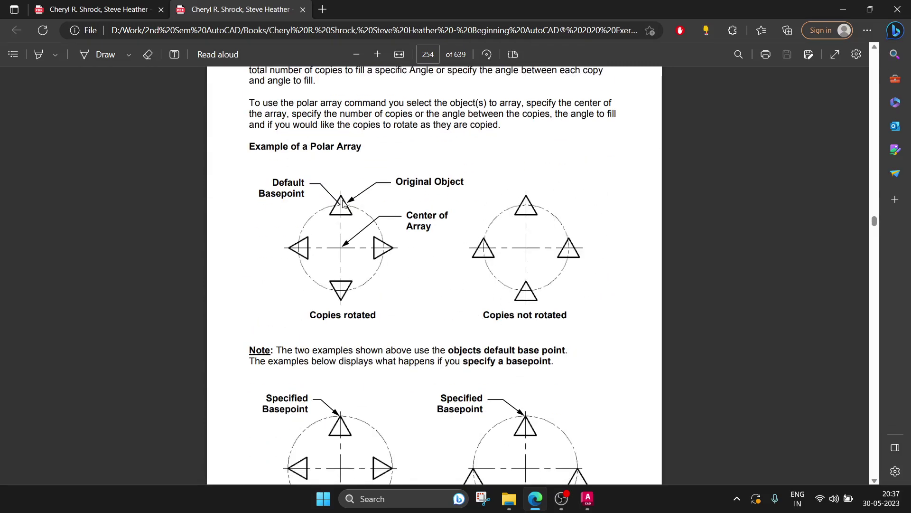
scroll(404, 202, "down", 6)
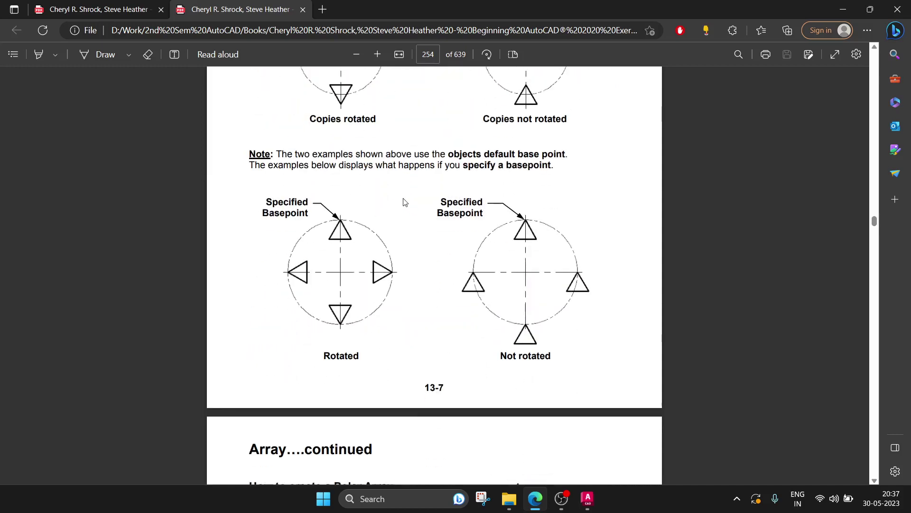
scroll(416, 201, "down", 4)
scroll(417, 201, "down", 4)
scroll(456, 166, "down", 5)
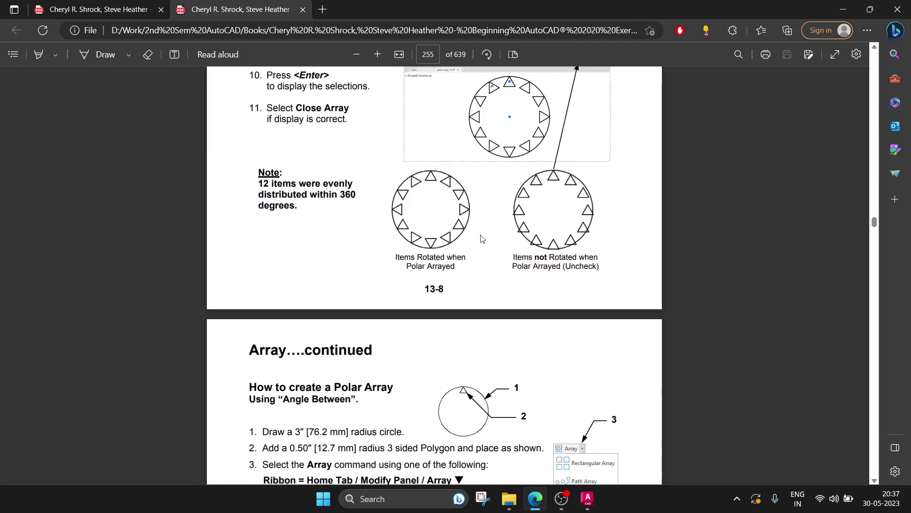
scroll(480, 236, "down", 6)
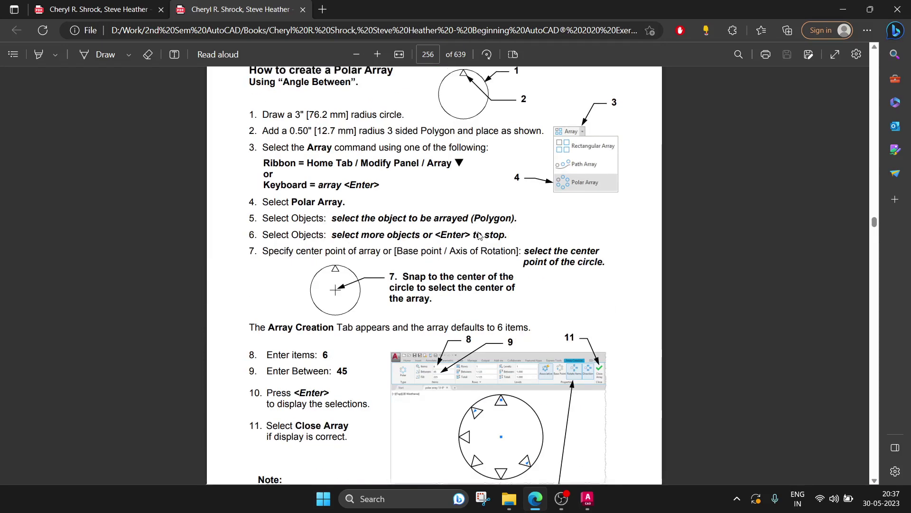
scroll(479, 236, "down", 6)
scroll(479, 236, "up", 5)
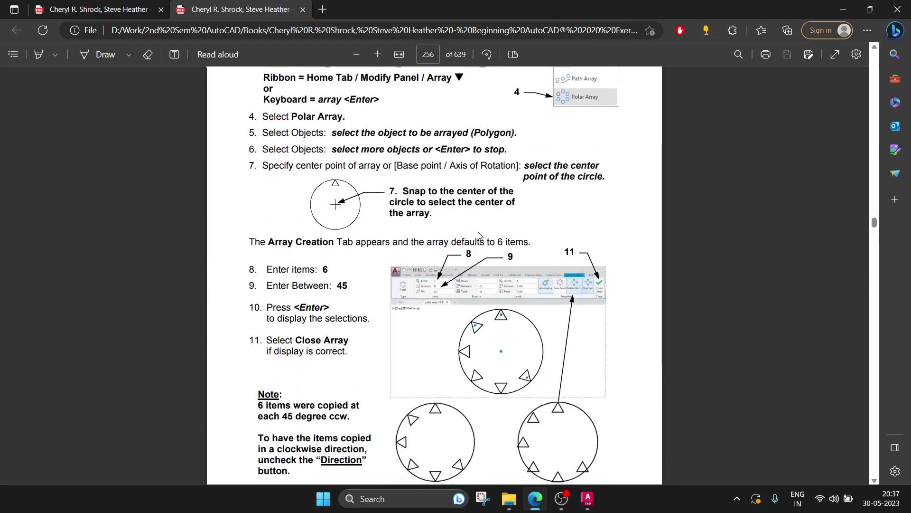
scroll(329, 238, "down", 2)
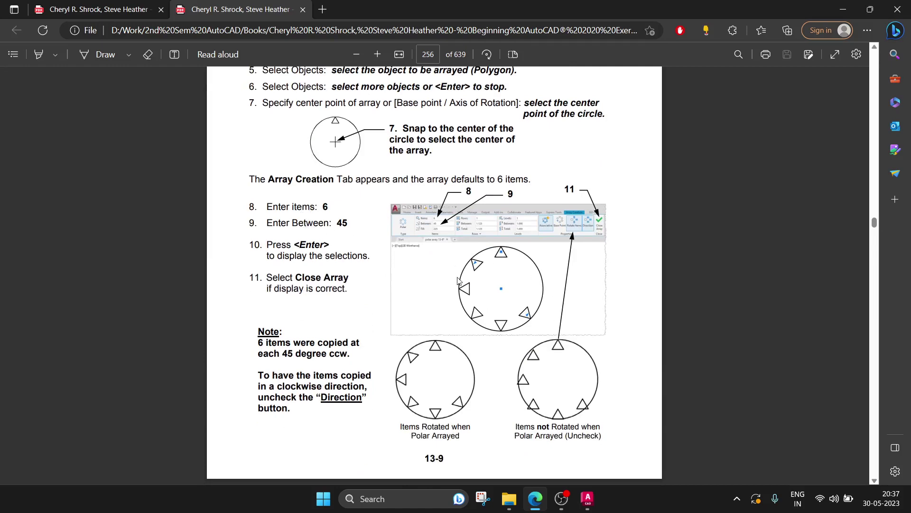
scroll(459, 281, "down", 4)
scroll(459, 281, "down", 6)
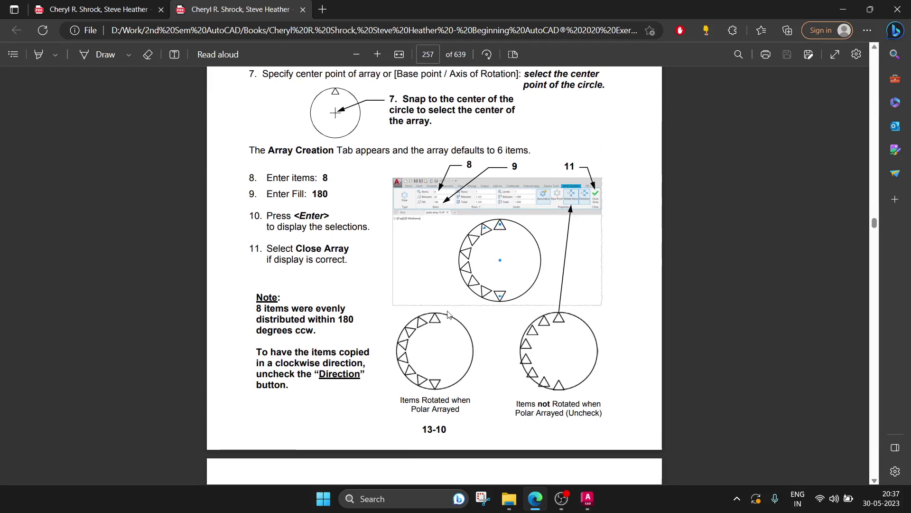
- Page the PDF to the Exercise 13D path array drawing on page 263, then return to AutoCAD
left_click(562, 498)
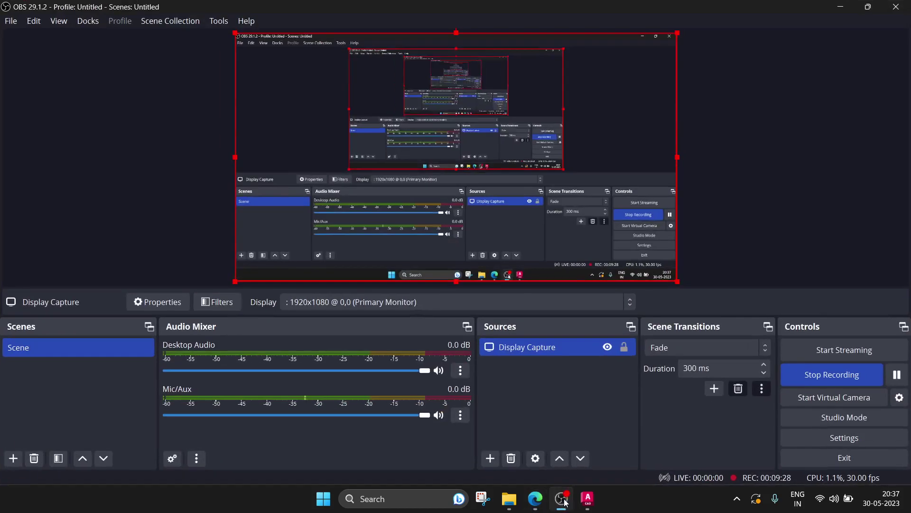
left_click(562, 498)
scroll(500, 308, "down", 3)
scroll(494, 256, "down", 6)
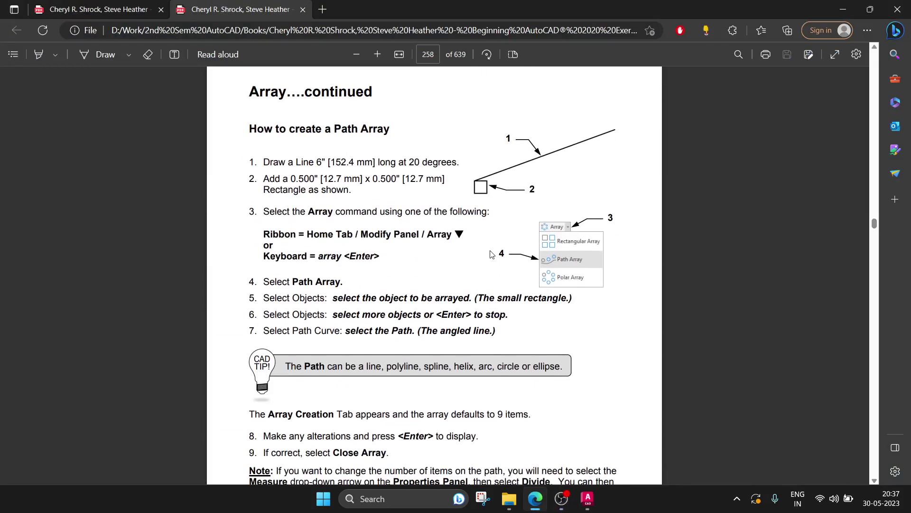
scroll(605, 156, "down", 1)
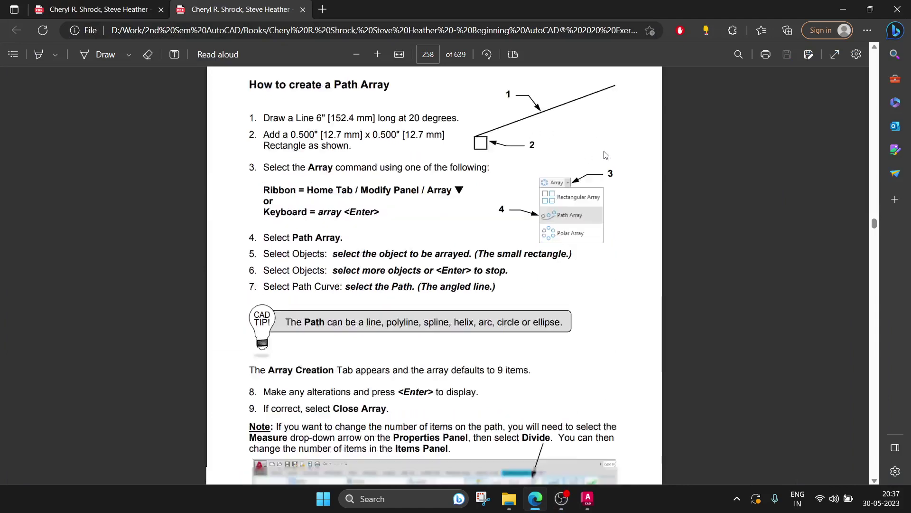
scroll(605, 155, "down", 6)
scroll(605, 155, "down", 4)
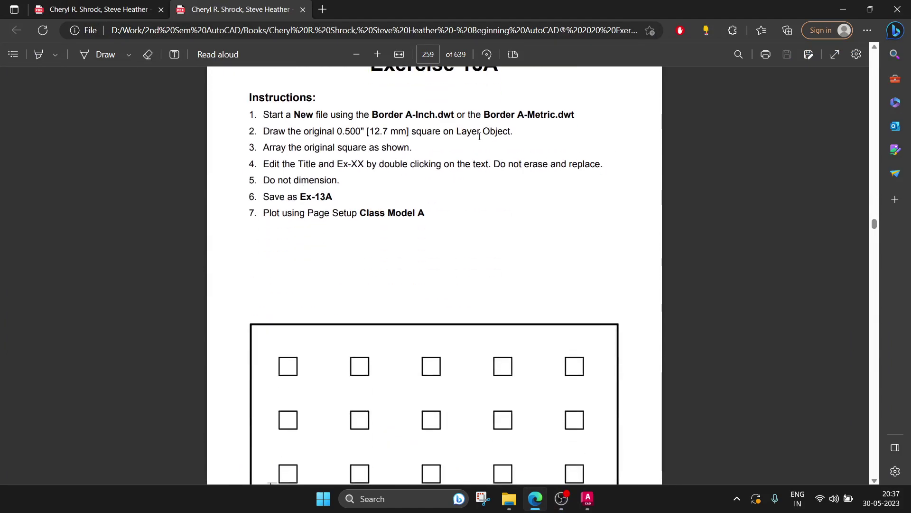
scroll(480, 136, "down", 4)
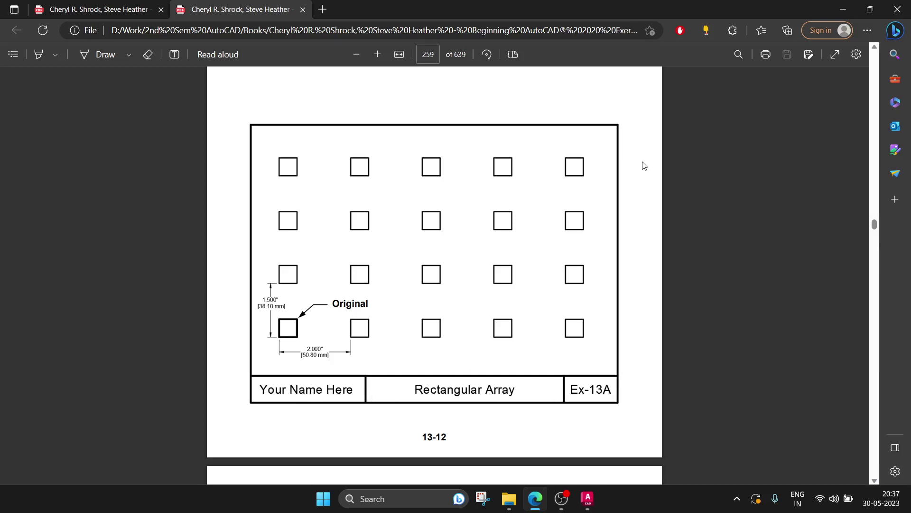
scroll(289, 413, "down", 2)
scroll(380, 380, "down", 5)
scroll(451, 361, "down", 3)
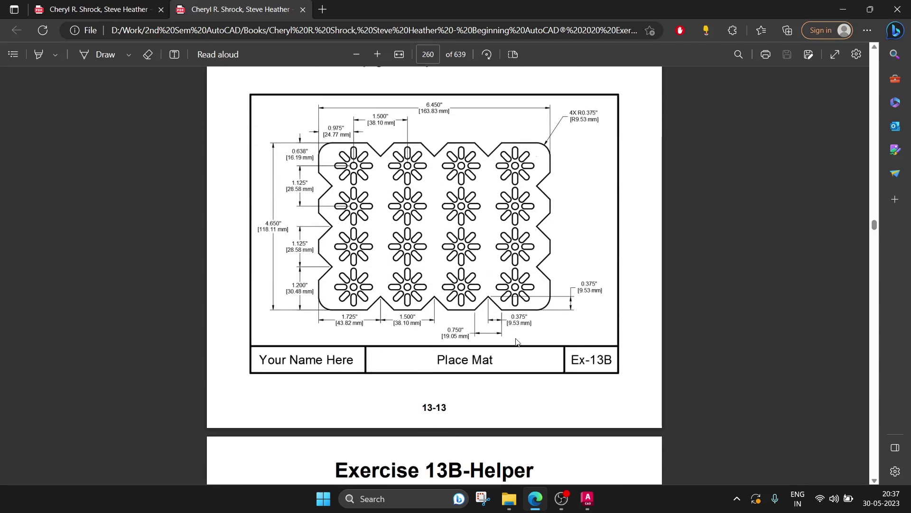
scroll(518, 335, "down", 4)
scroll(518, 335, "up", 6)
scroll(470, 264, "down", 4)
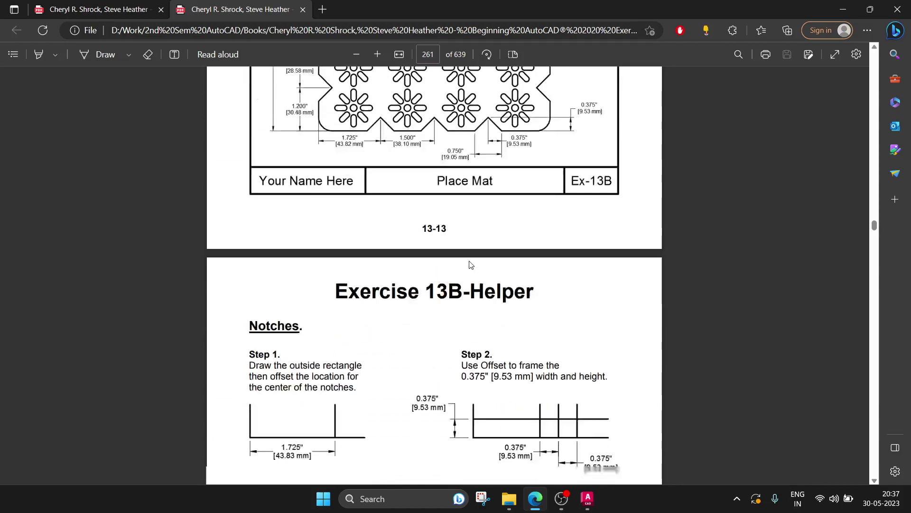
scroll(470, 265, "down", 5)
scroll(470, 265, "down", 5)
scroll(470, 264, "down", 5)
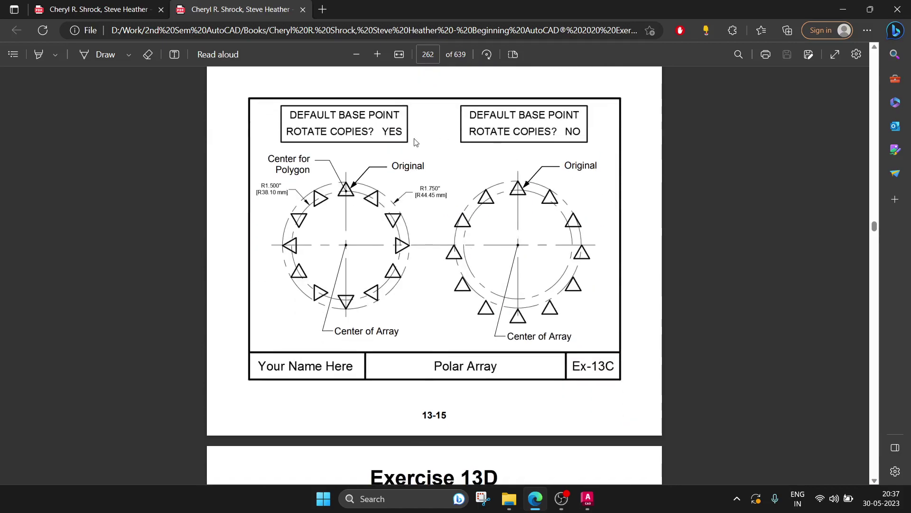
scroll(496, 265, "down", 2)
scroll(523, 261, "down", 7)
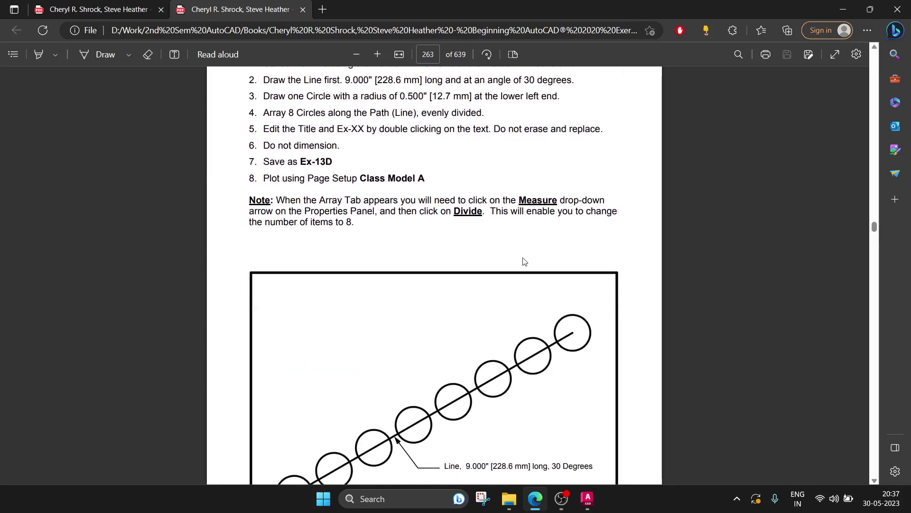
scroll(523, 260, "down", 2)
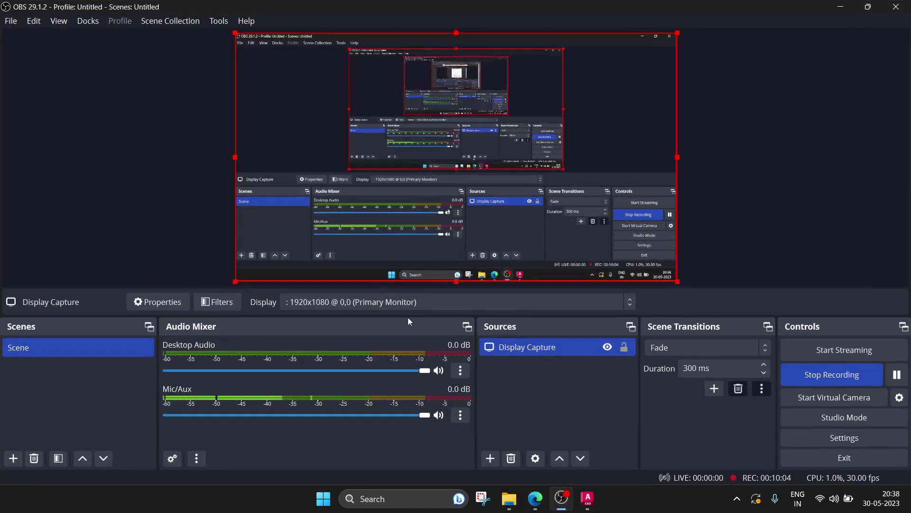
left_click(589, 498)
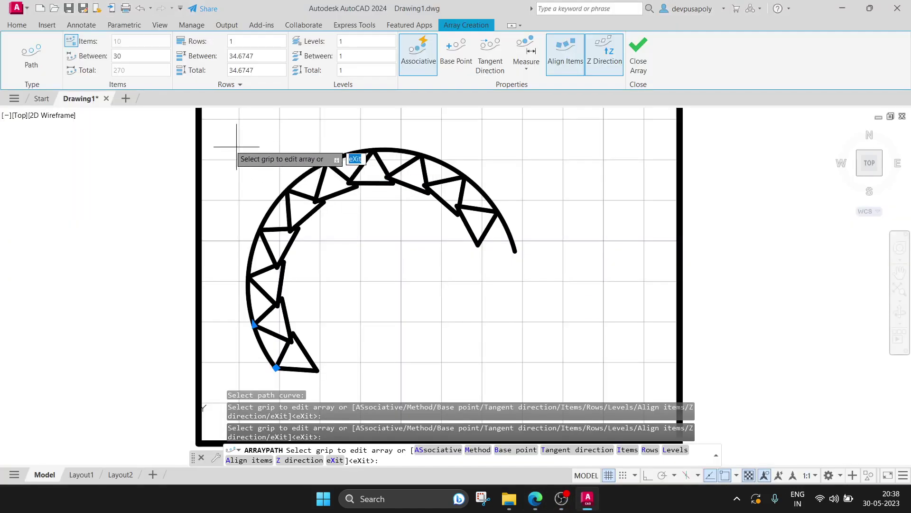
left_click(496, 376)
- Exit the array command and erase the triangle path array
key("Escape")
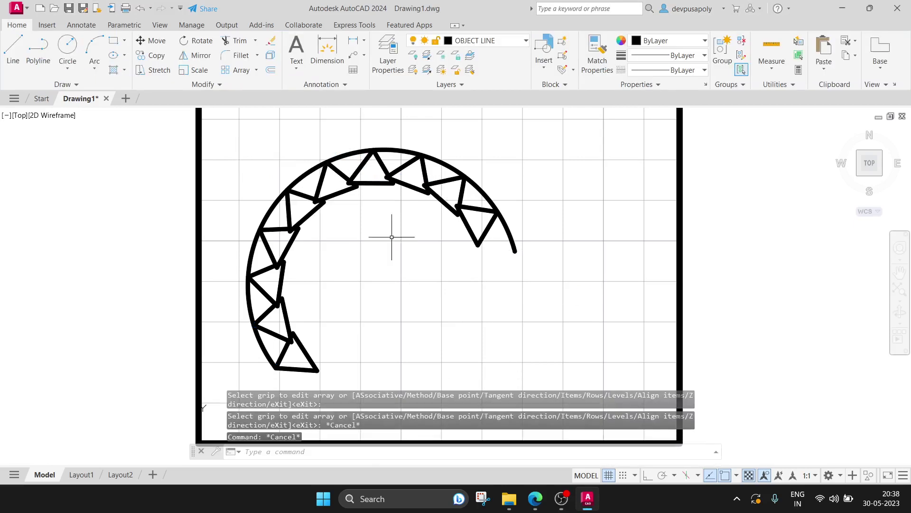
left_click(220, 126)
key("Escape")
left_click(229, 126)
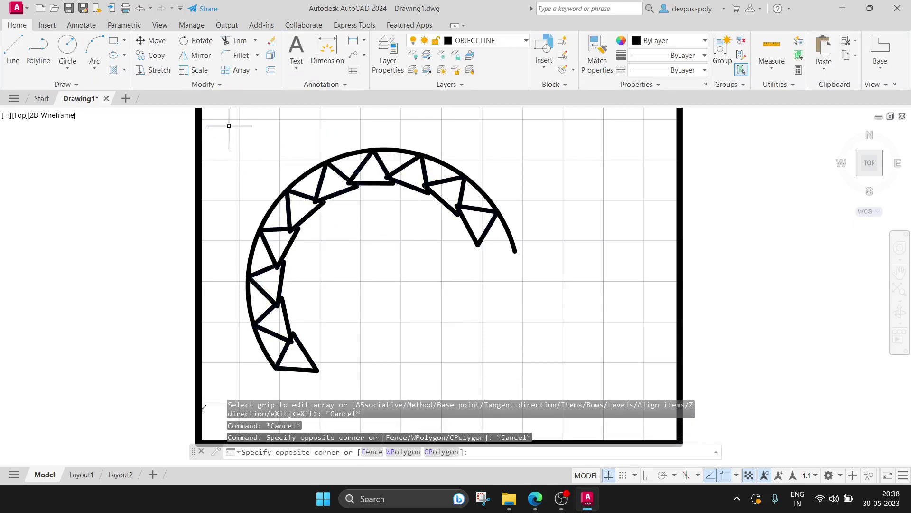
left_click(528, 390)
key("Delete")
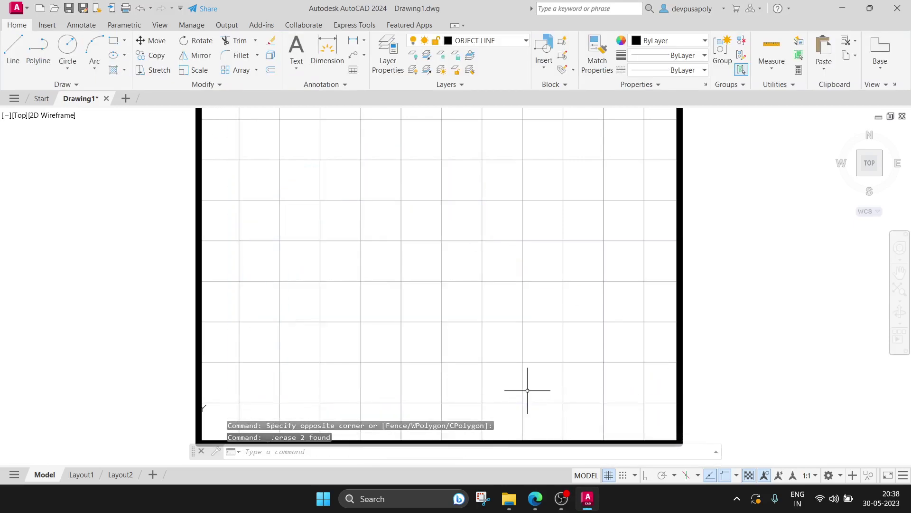
- Draw a diagonal line from lower left to upper right
type("l")
key("Return")
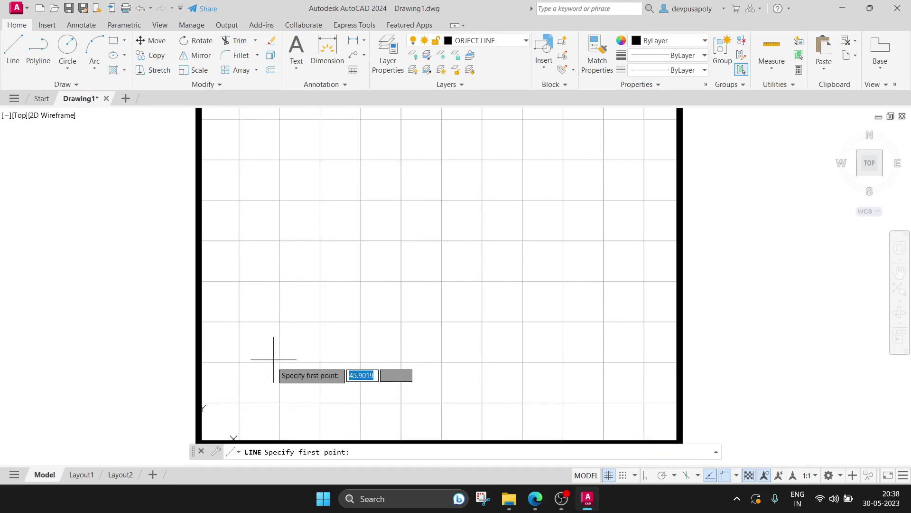
left_click(267, 372)
left_click(586, 152)
key("Escape")
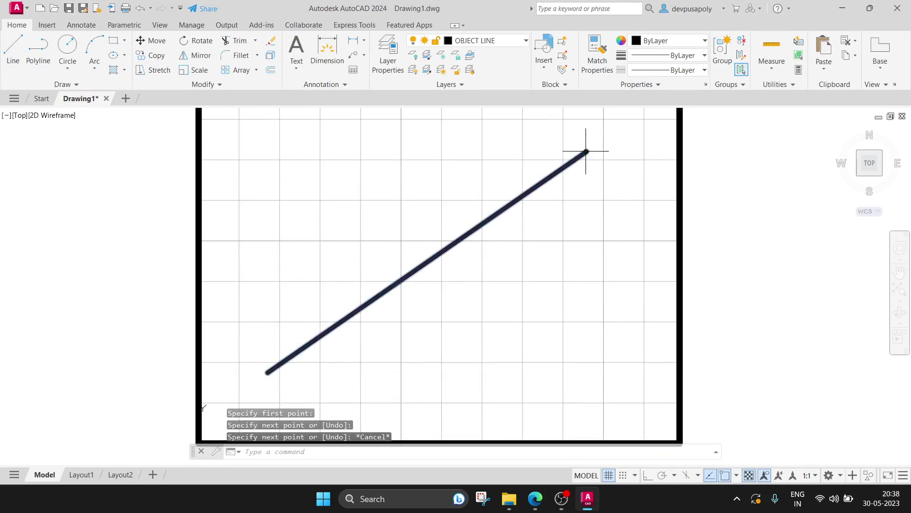
- Draw a circle centred on the line's lower-left end
type("circle")
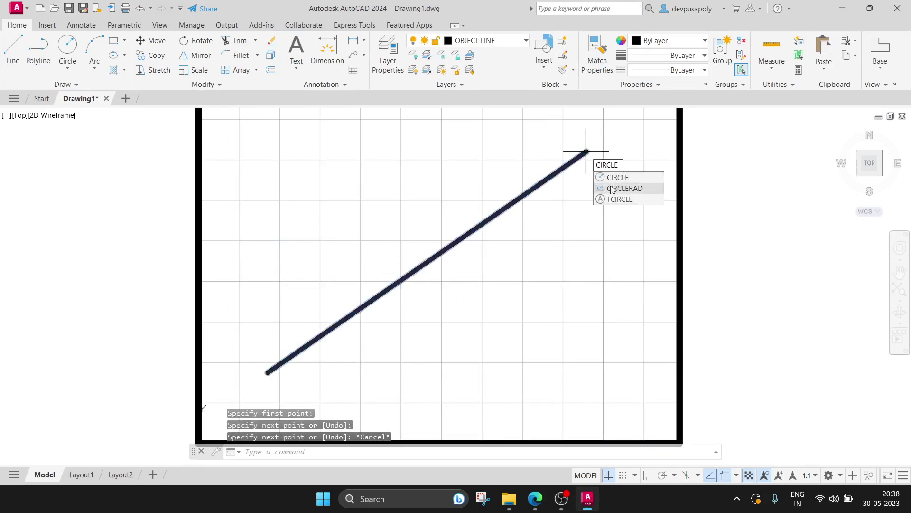
key("Return")
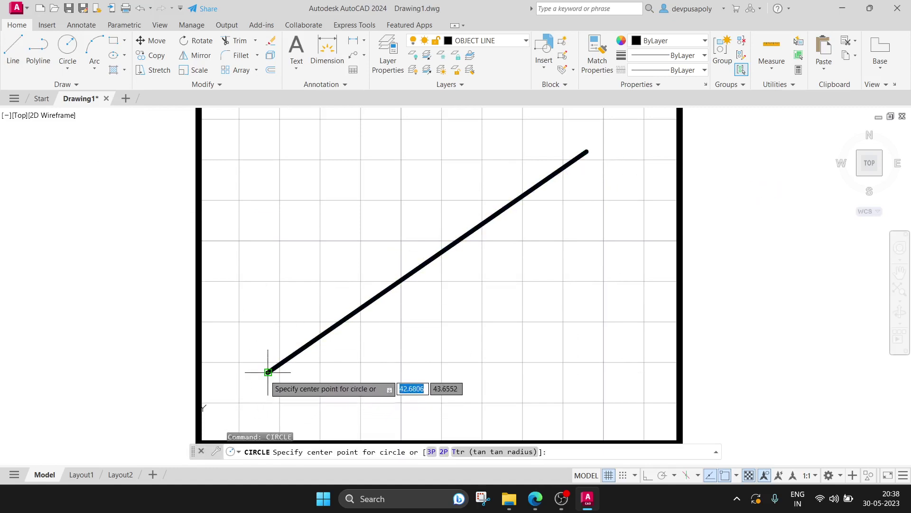
left_click(268, 372)
left_click(237, 349)
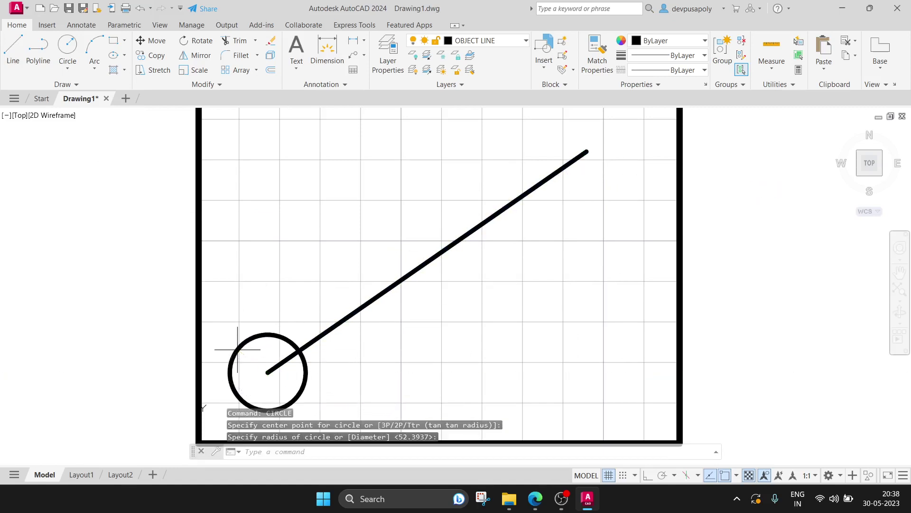
- Path-array the circle along the diagonal line
type("array")
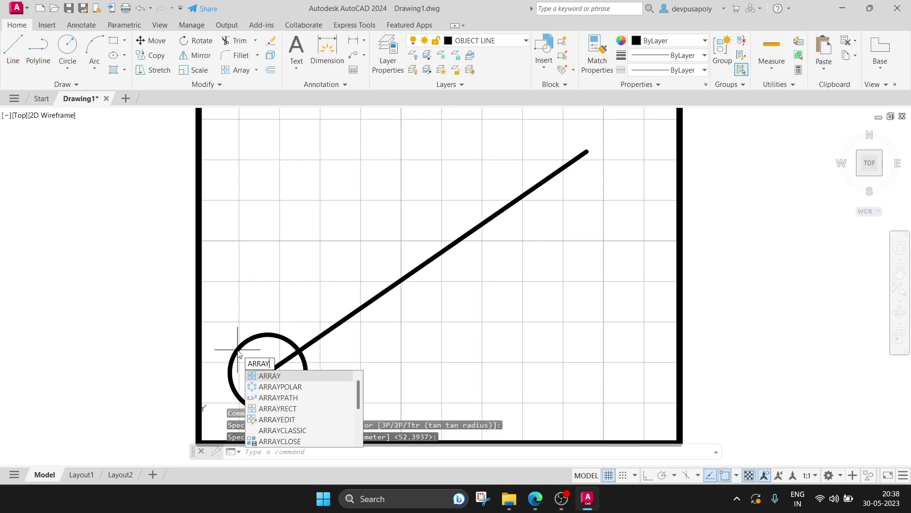
left_click(274, 397)
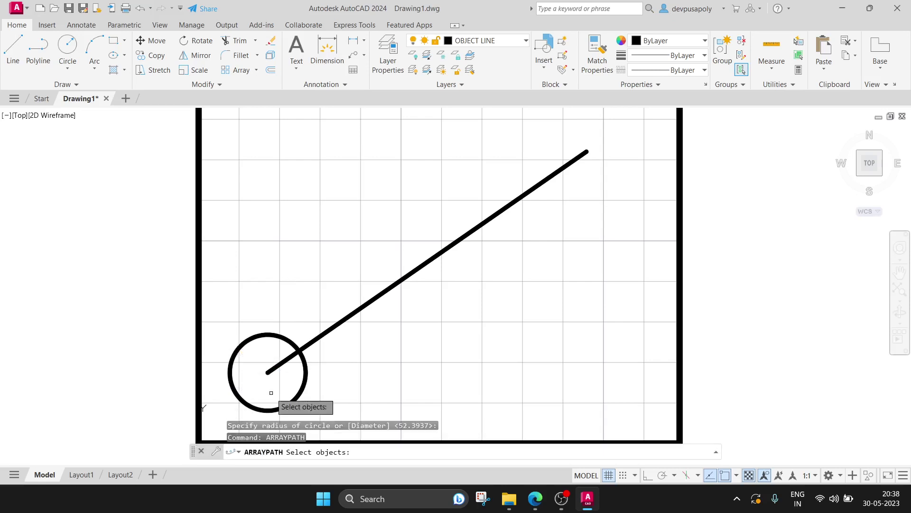
left_click(283, 336)
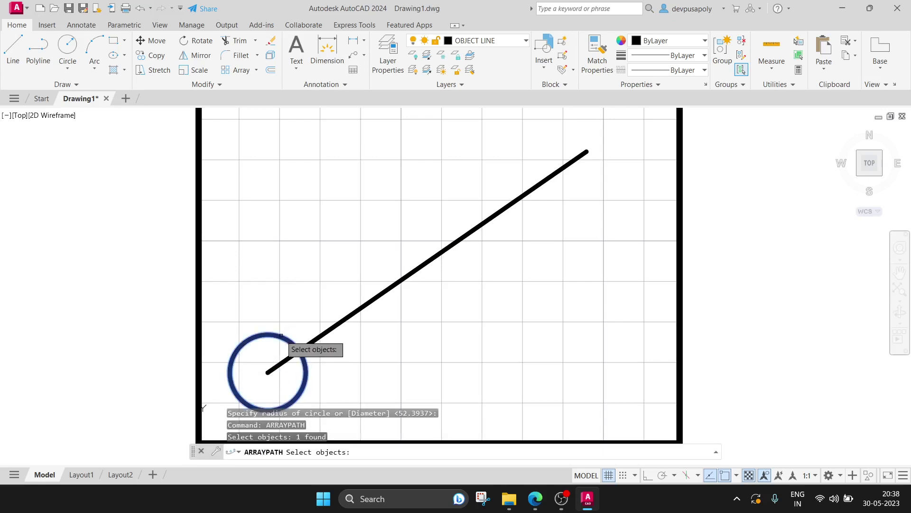
key("Return")
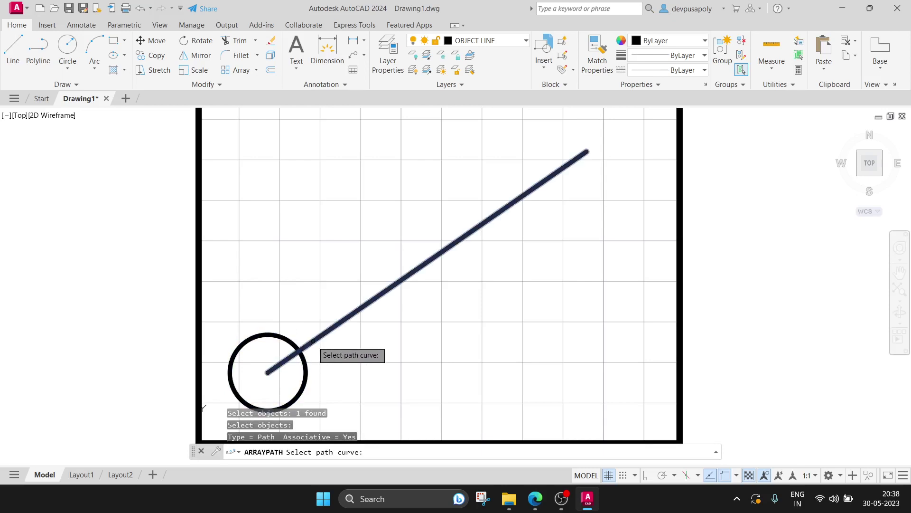
left_click(313, 341)
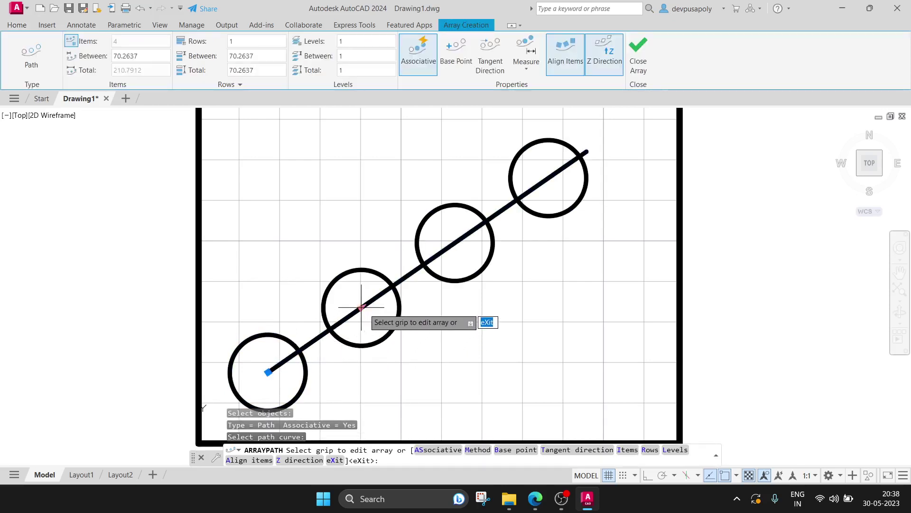
key("Return")
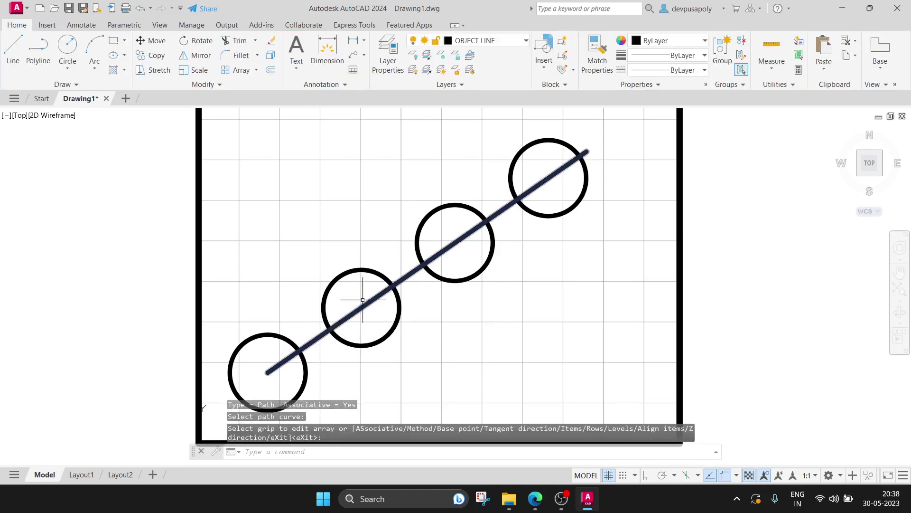
- Set the circle array spacing to 50, giving five circles, and bring up the textbook PDF
left_click(338, 276)
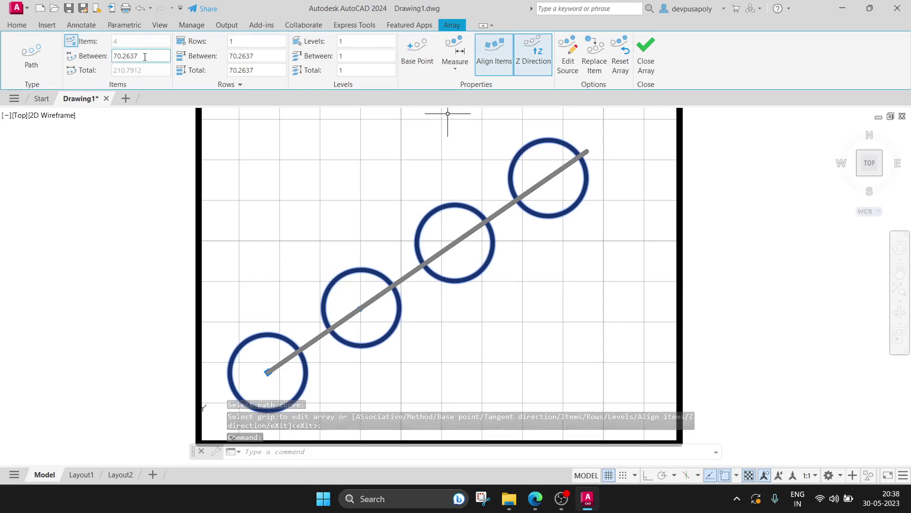
left_click(116, 56)
type("50")
key("Return")
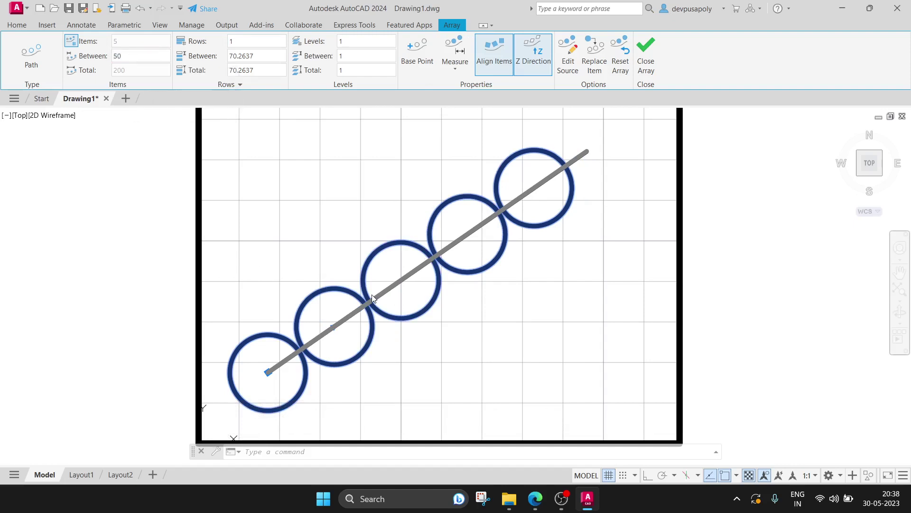
left_click(536, 498)
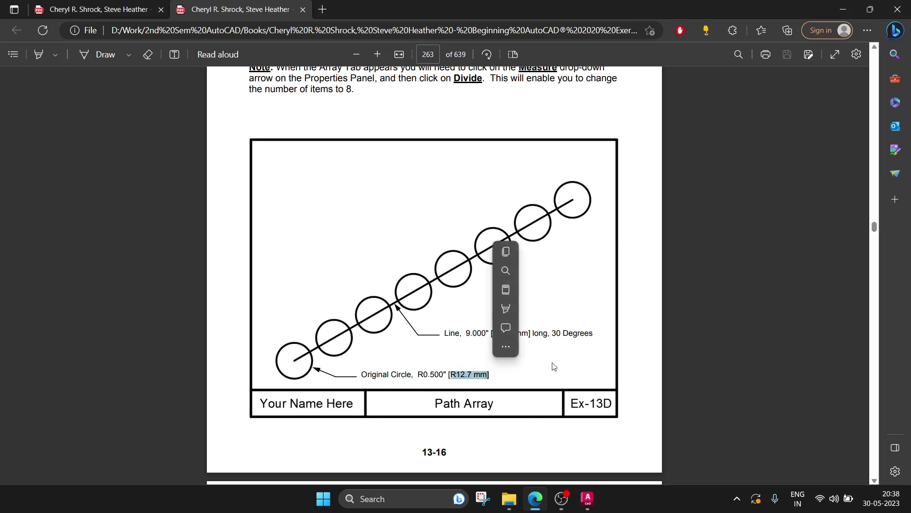
- Highlight the 30 Degrees angle text and scroll to the Lesson 14 objectives on page 264
left_click_drag(553, 334, 583, 334)
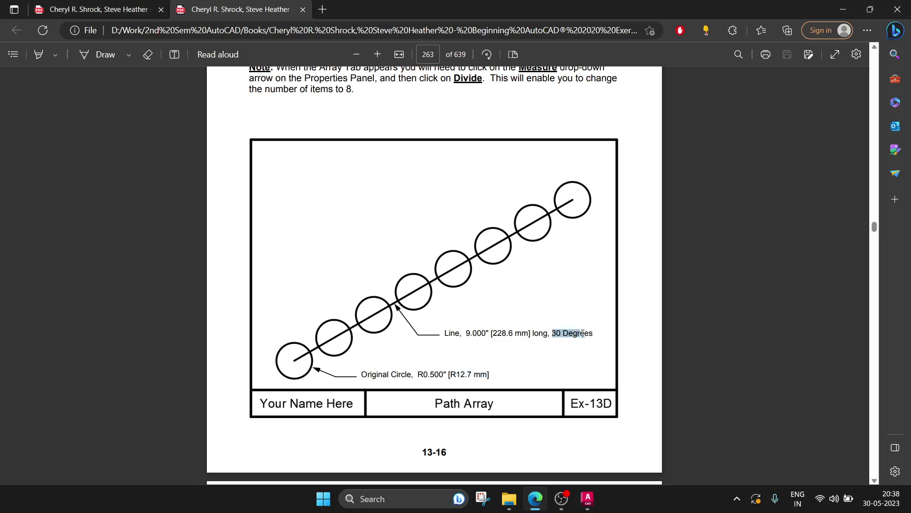
left_click(560, 347)
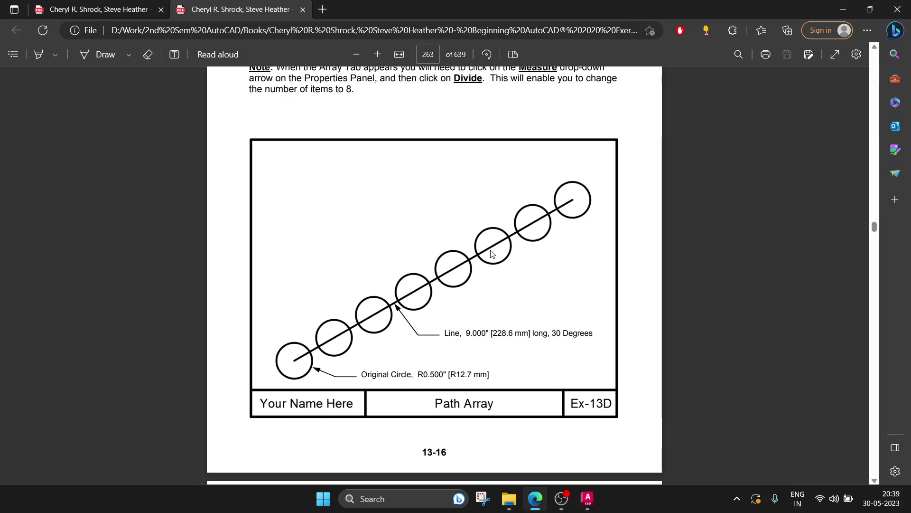
scroll(491, 253, "down", 5)
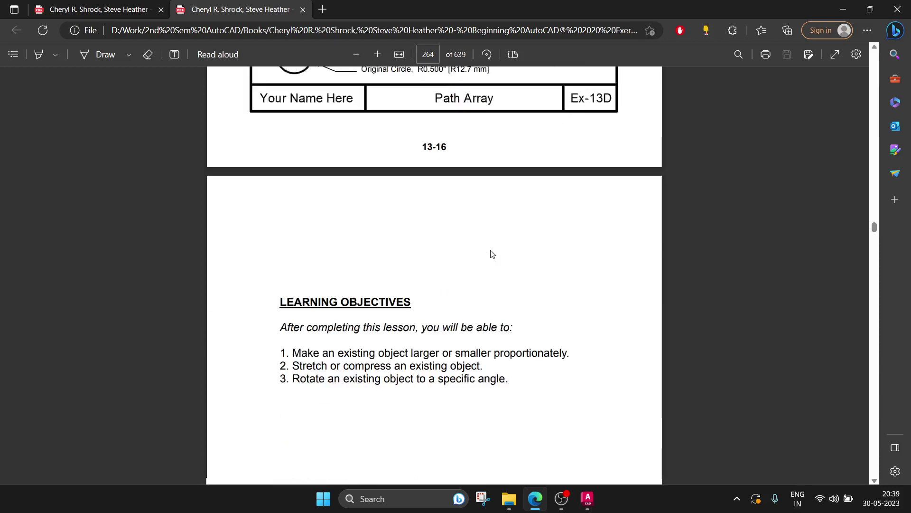
scroll(507, 248, "down", 5)
scroll(517, 246, "up", 2)
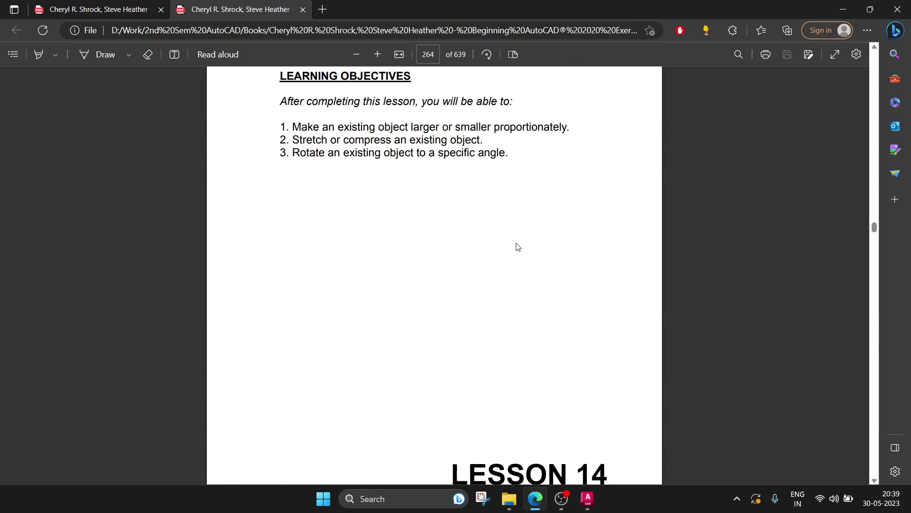
- Highlight the resizing, stretching and rotating objectives, then return to the AutoCAD drawing
left_click_drag(294, 123, 433, 123)
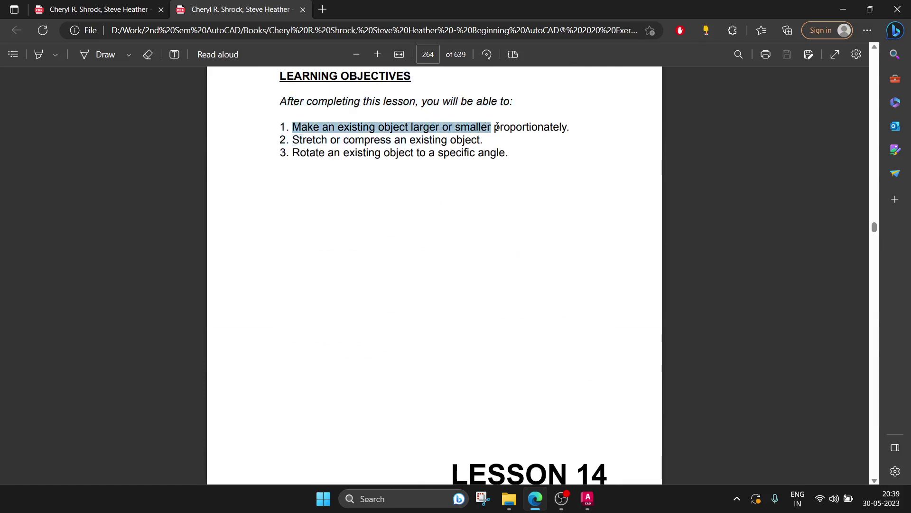
left_click_drag(433, 123, 527, 124)
left_click(323, 142)
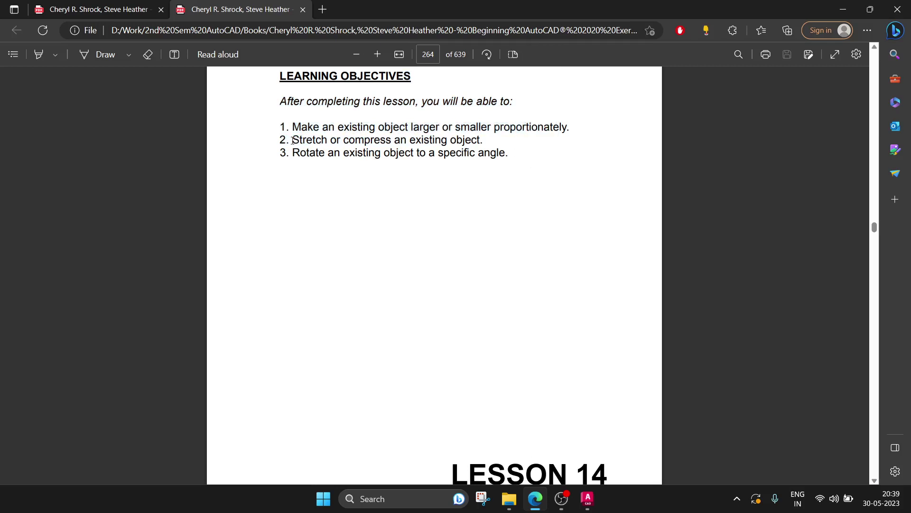
left_click_drag(293, 140, 391, 140)
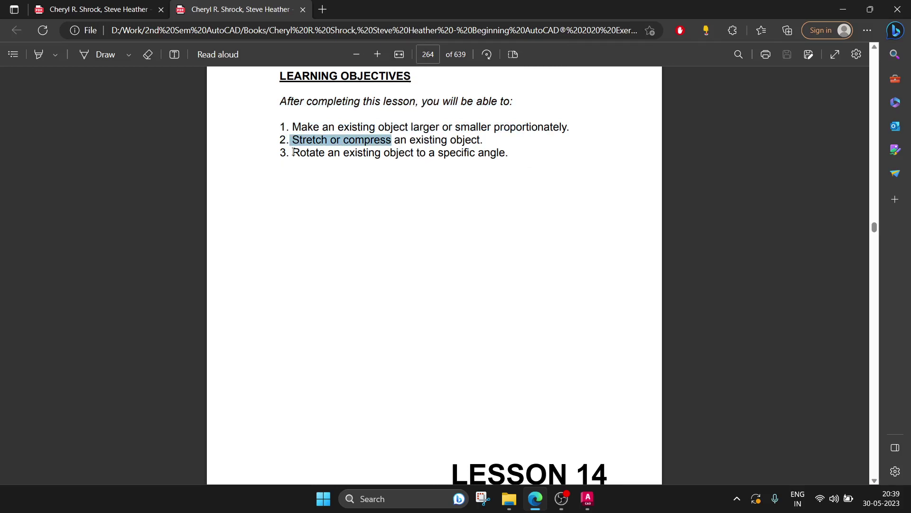
mouse_move(294, 153)
left_mouse_down()
mouse_move(382, 152)
mouse_move(446, 140)
mouse_move(463, 153)
left_mouse_up()
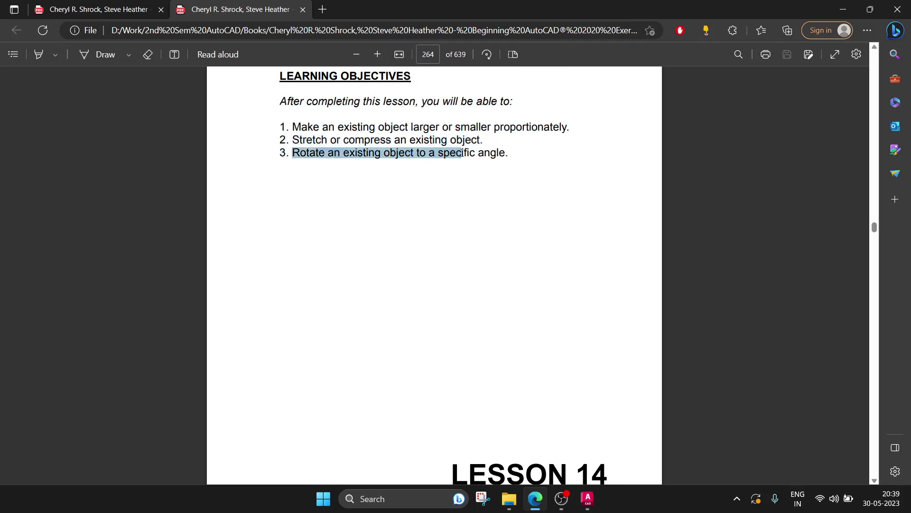
left_click(430, 250)
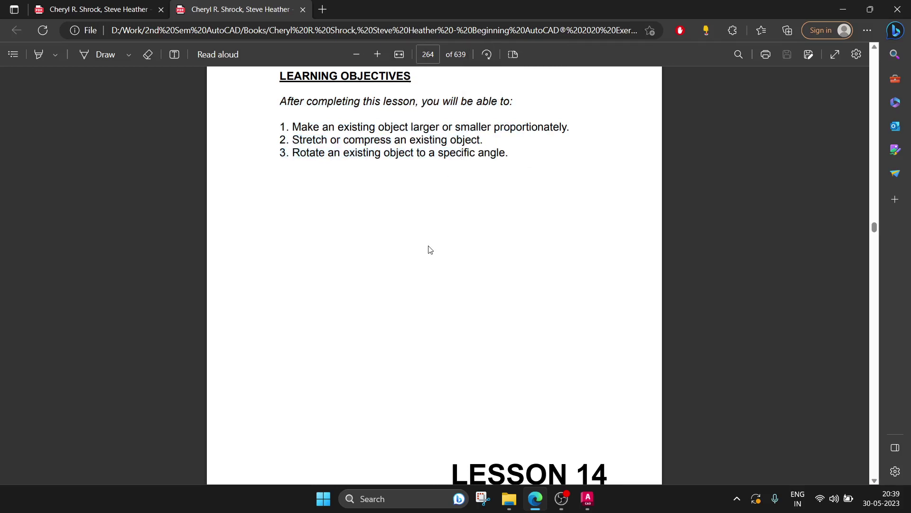
left_click(590, 504)
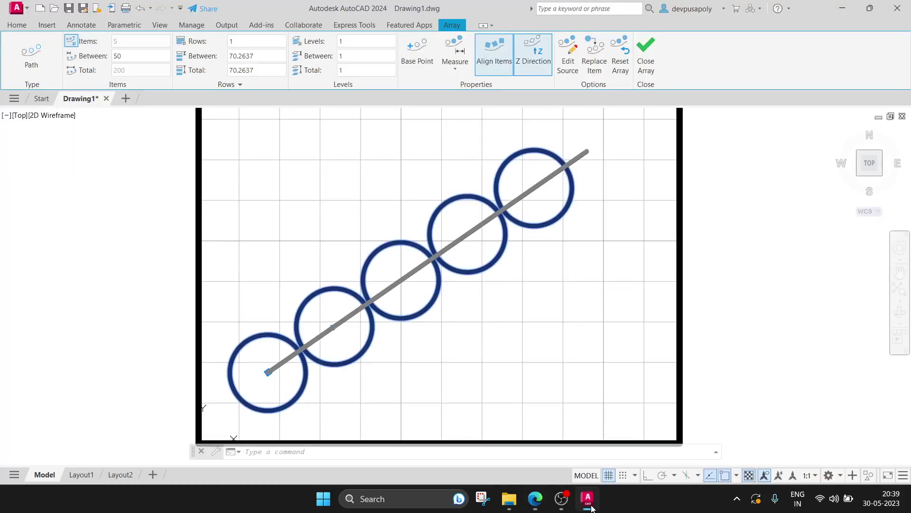
- Erase the circle path array and its diagonal line
left_click(217, 113)
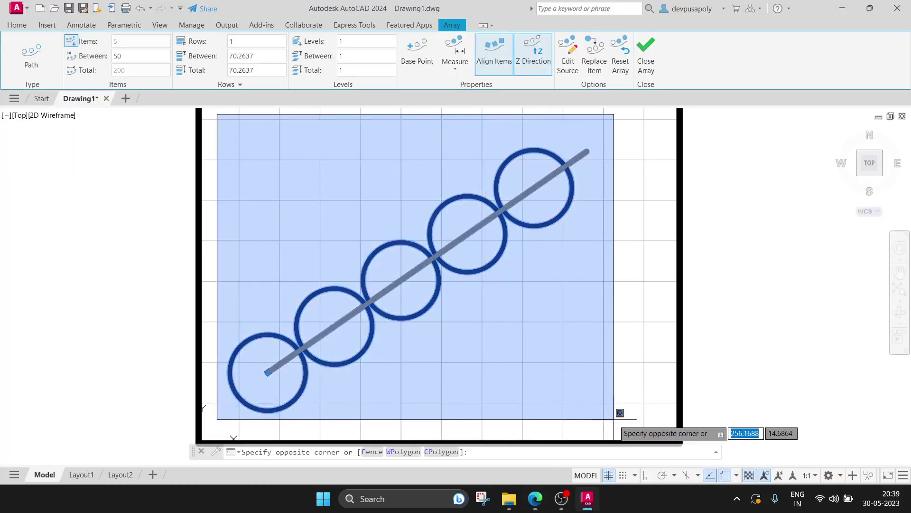
left_click(614, 417)
key("Delete")
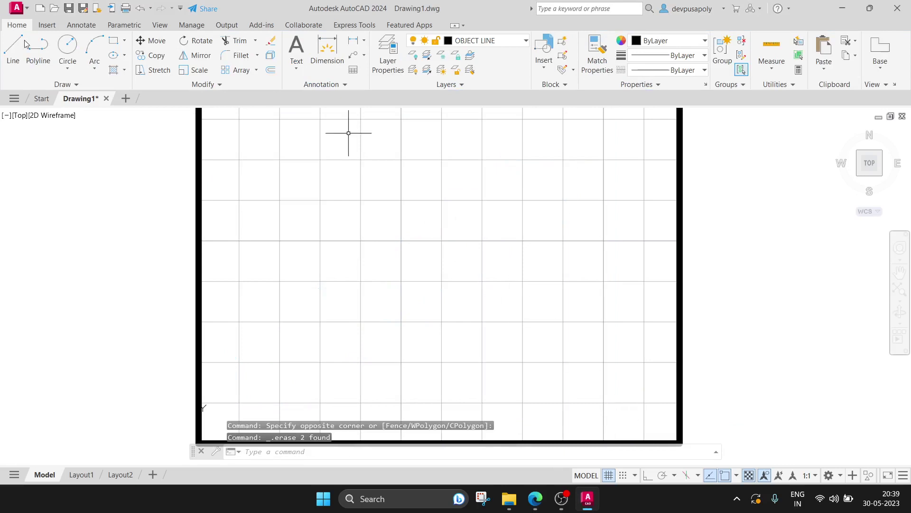
- Draw a large rectangle inside the frame and select it
left_click(114, 41)
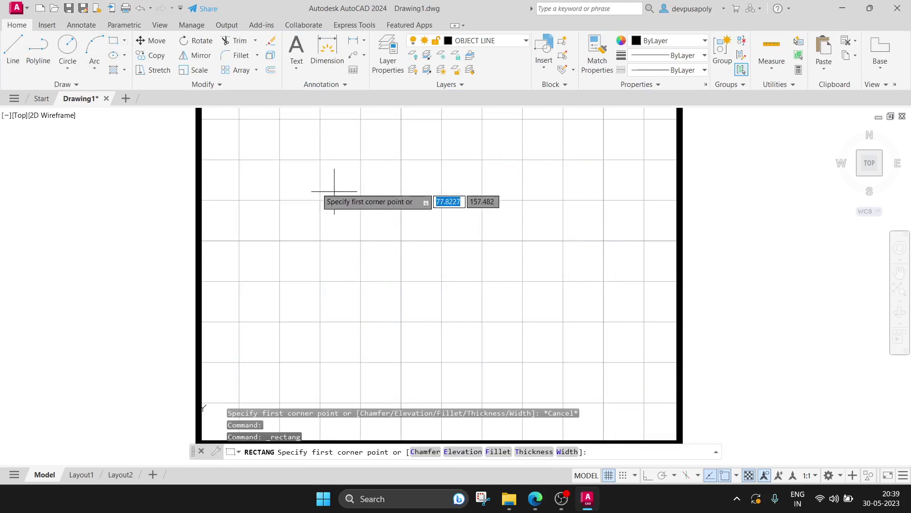
left_click(271, 186)
left_click(502, 341)
key("Escape")
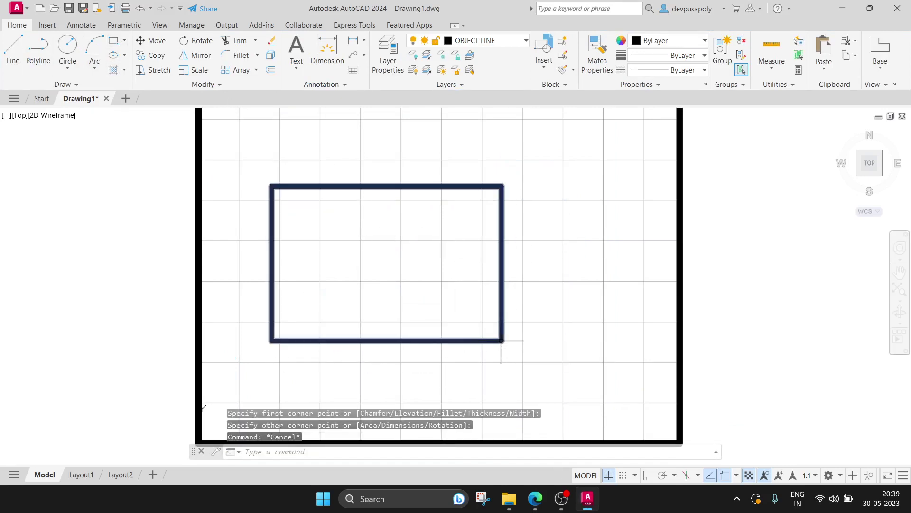
left_click(397, 186)
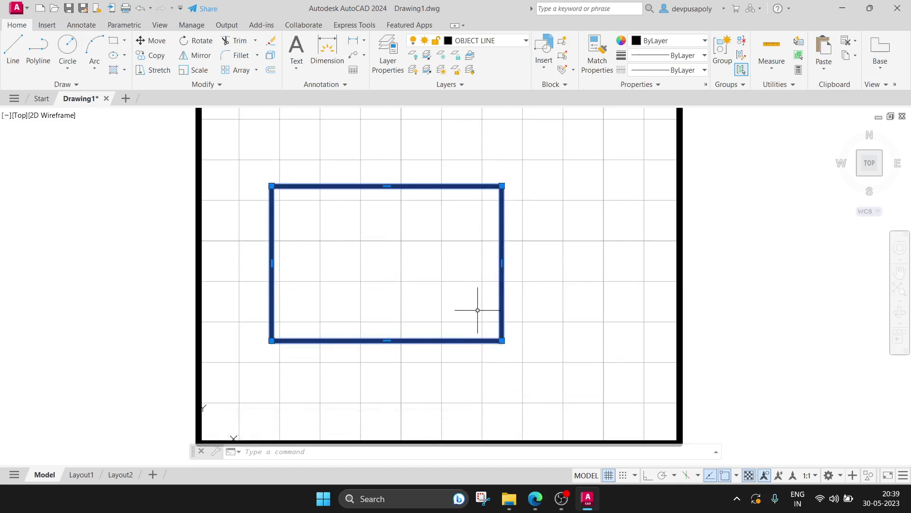
- Stretch the rectangle's top-right and bottom-right corners outward to the right
left_click(502, 186)
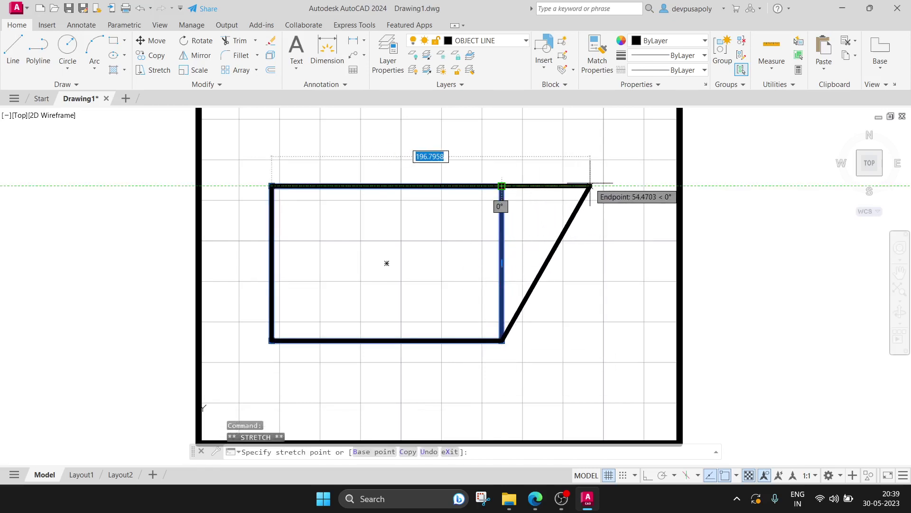
left_click(591, 186)
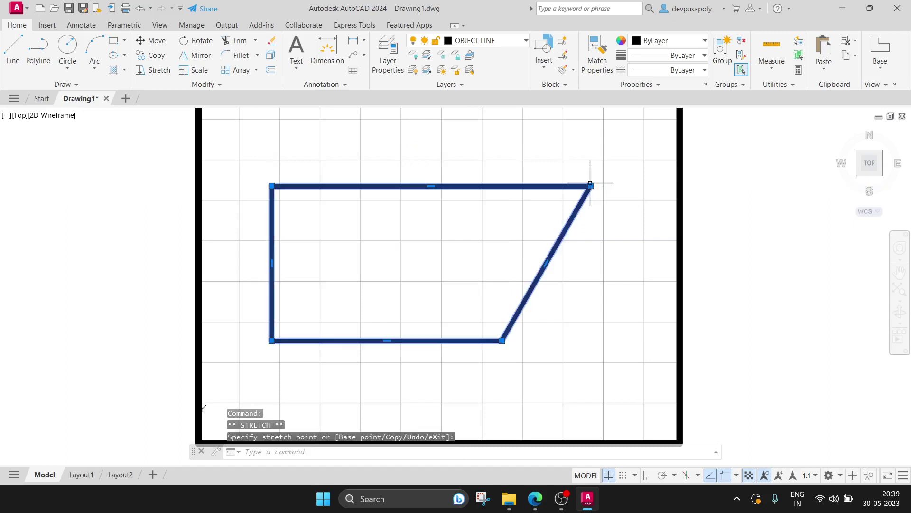
left_click(501, 340)
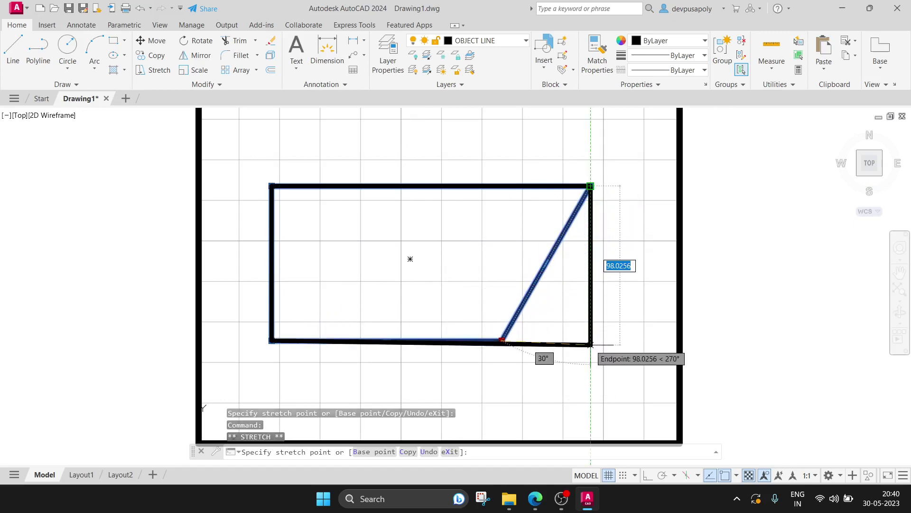
left_click(590, 341)
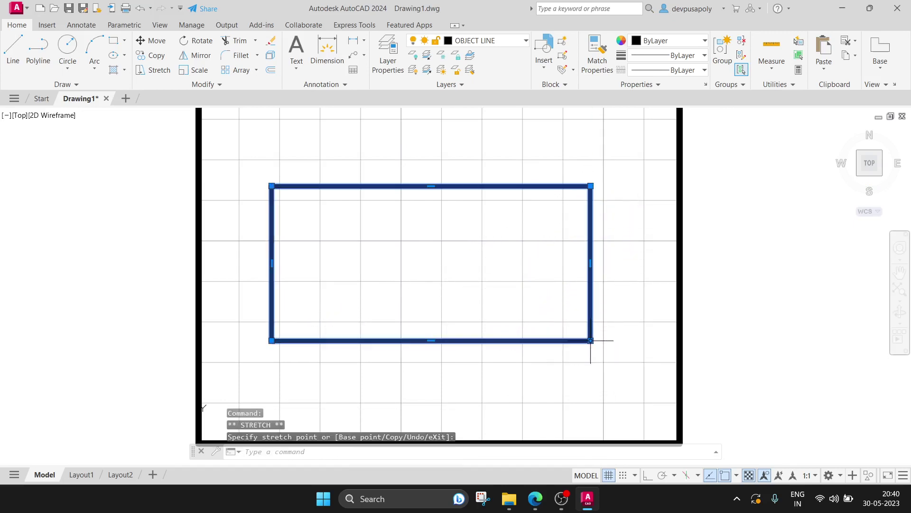
key("Escape")
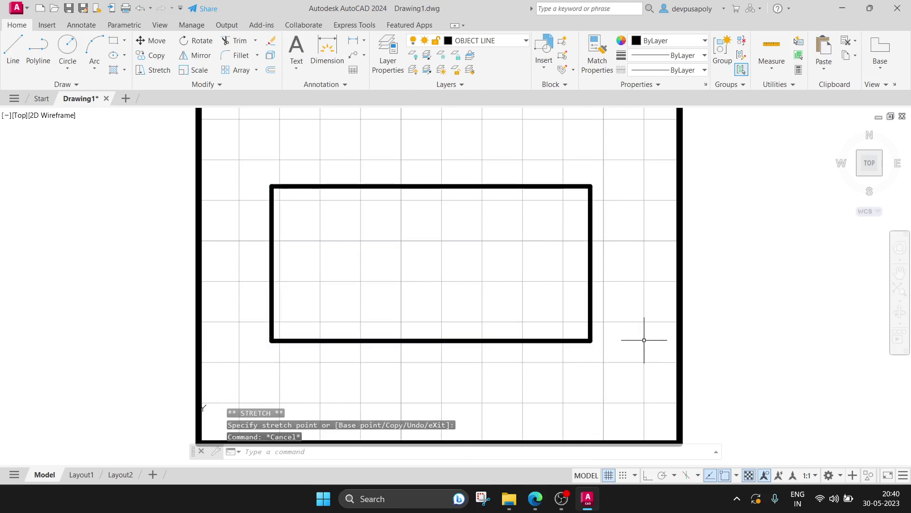
- Pull both right corners back left, leaving the rectangle slightly wider than originally
left_click(590, 298)
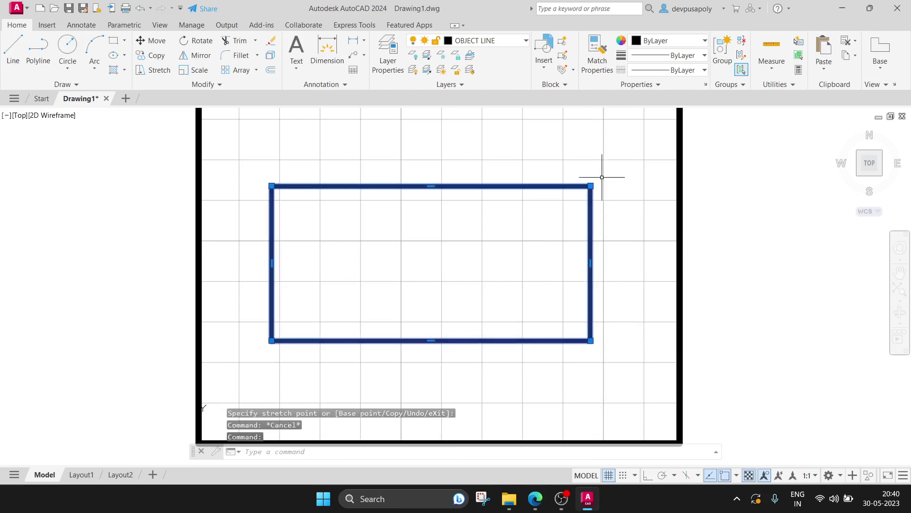
left_click(591, 186)
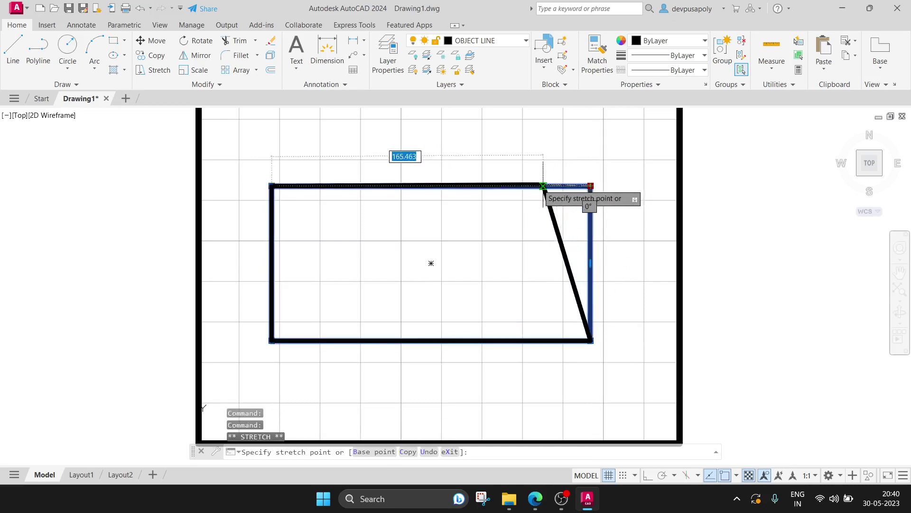
left_click(521, 186)
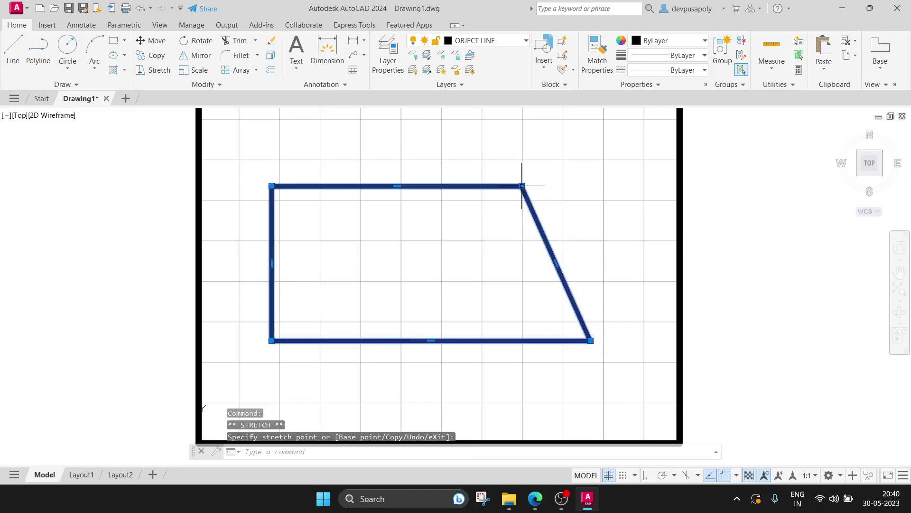
left_click(591, 341)
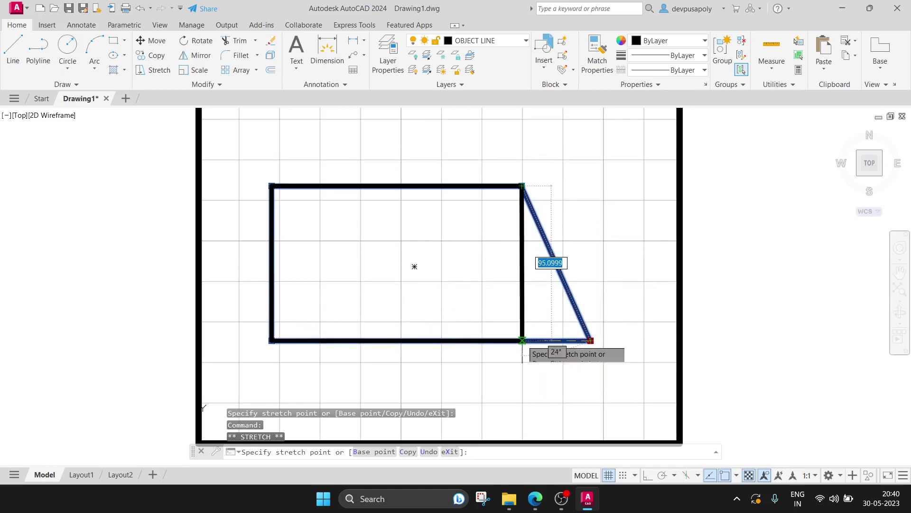
left_click(523, 340)
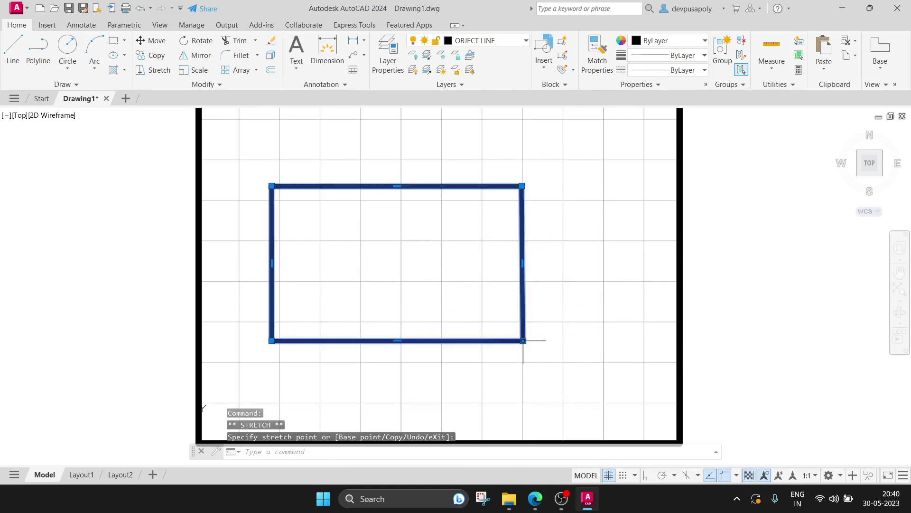
key("Escape")
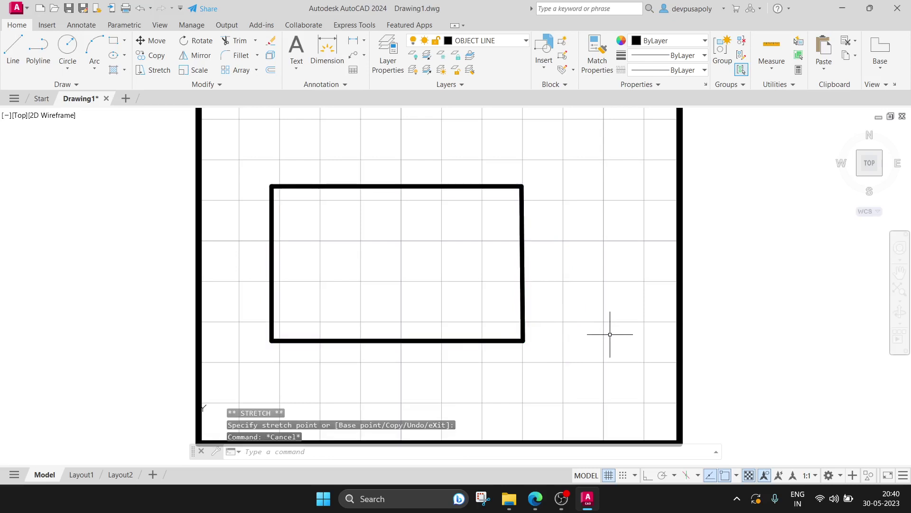
left_click(440, 187)
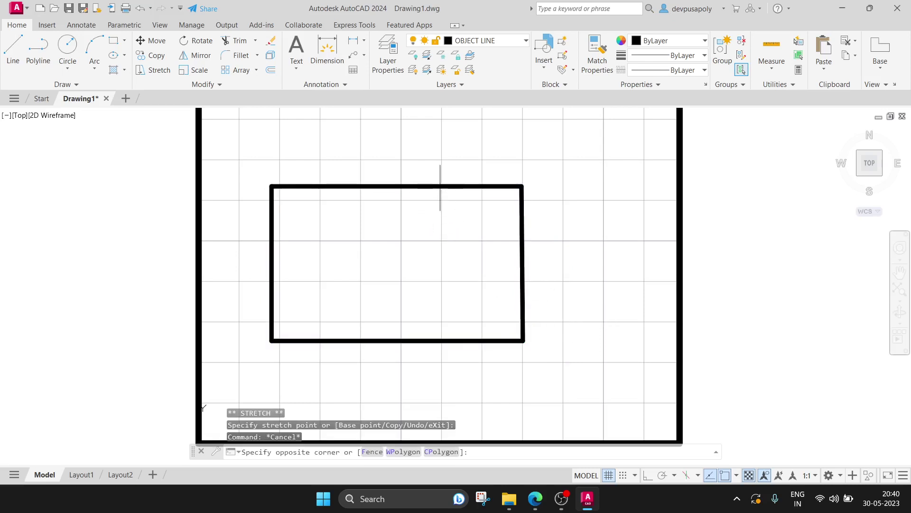
key("Escape")
- Stretch the rectangle's right, top and bottom edges outward via their midpoint grips
left_click(441, 188)
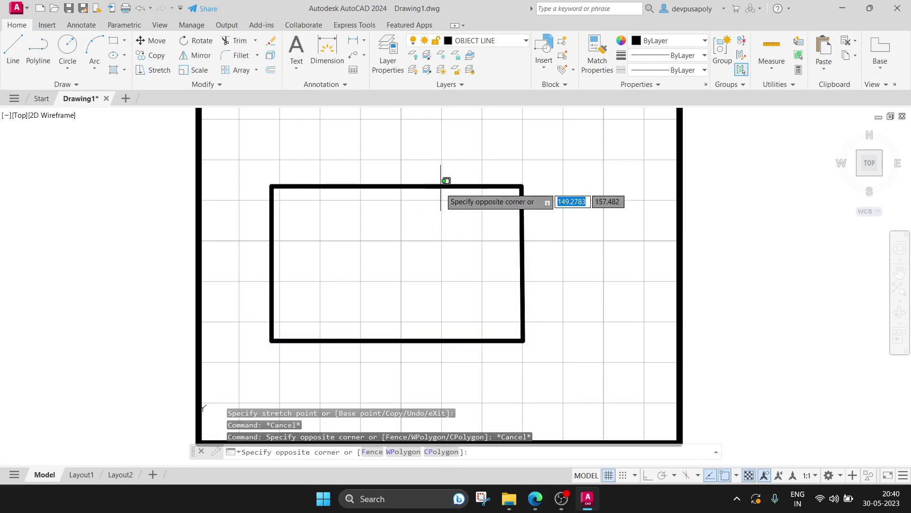
left_click(443, 188)
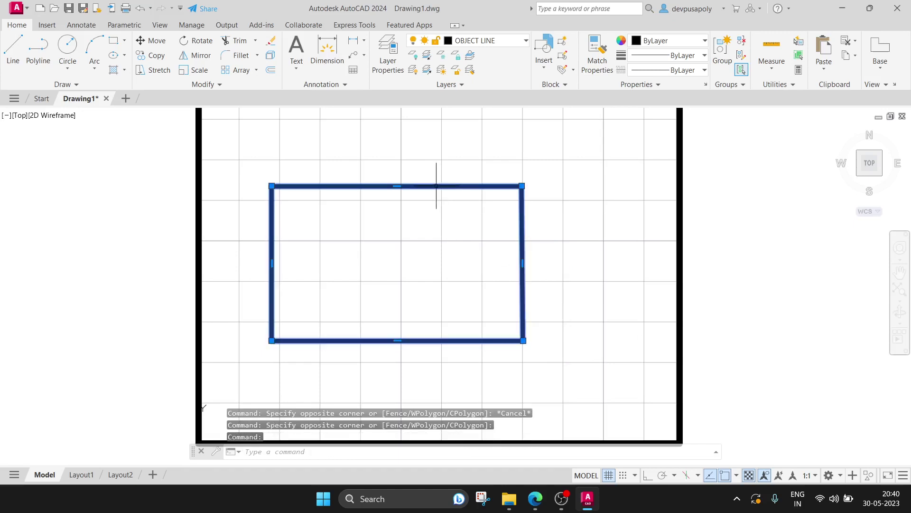
mouse_move(523, 263)
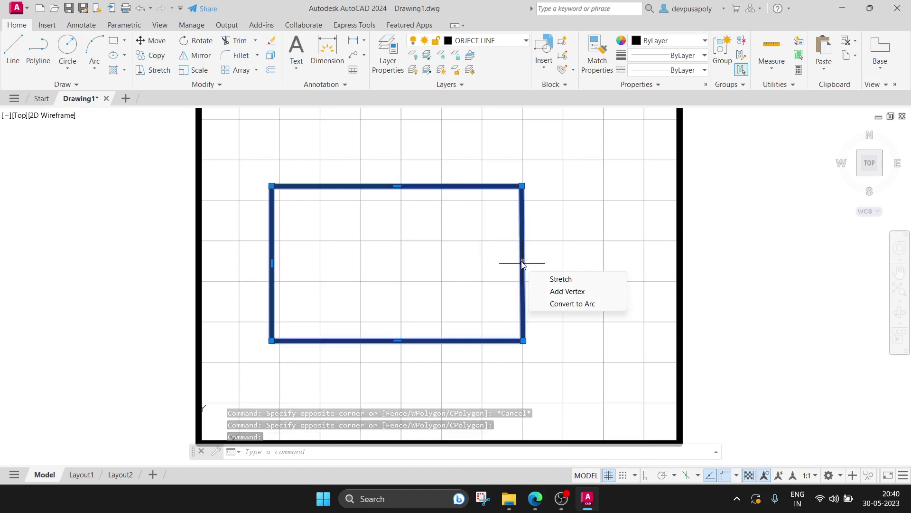
left_click(522, 262)
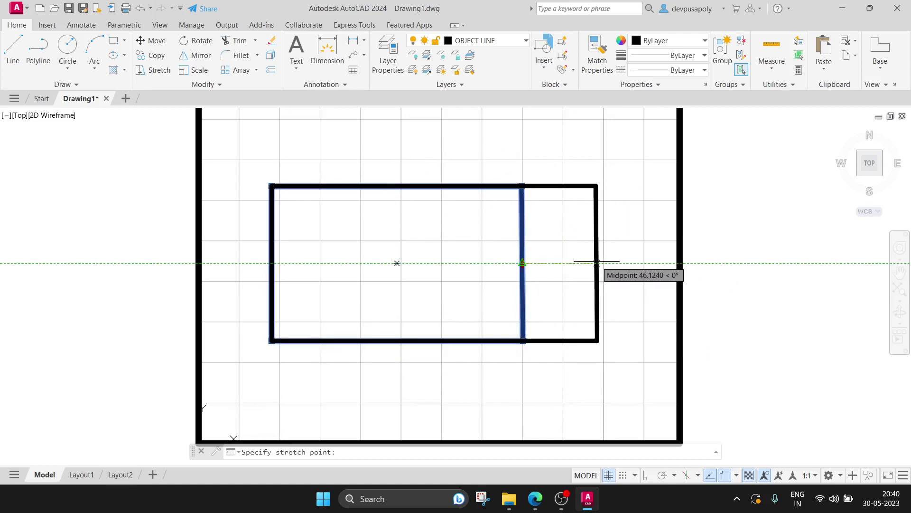
left_click(591, 261)
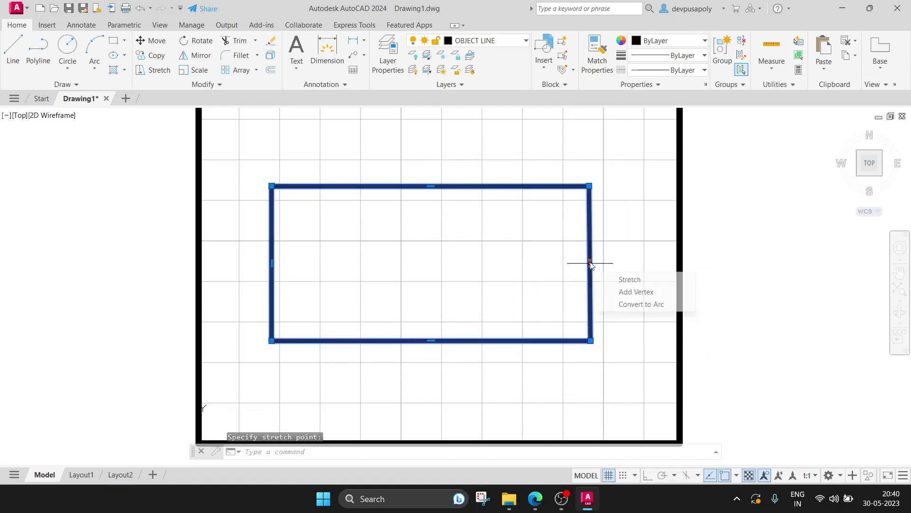
left_click(431, 185)
left_click_drag(431, 185, 432, 150)
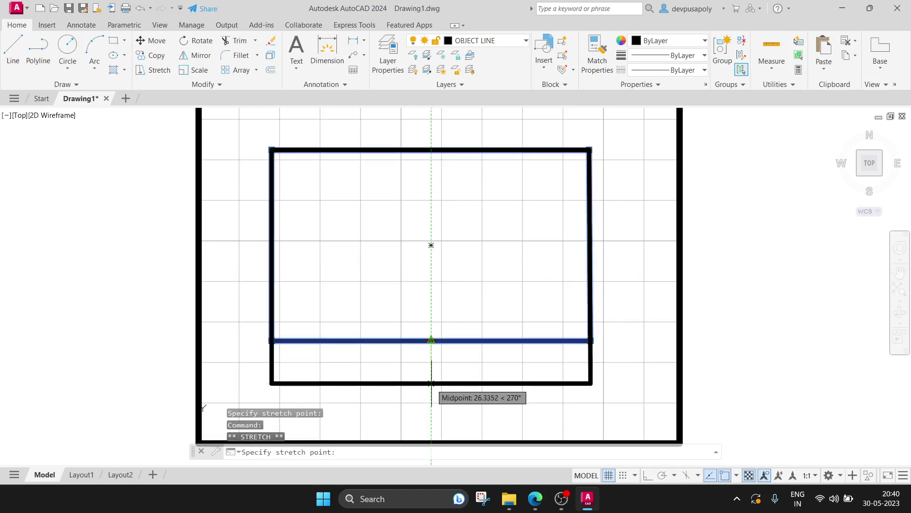
left_click(431, 388)
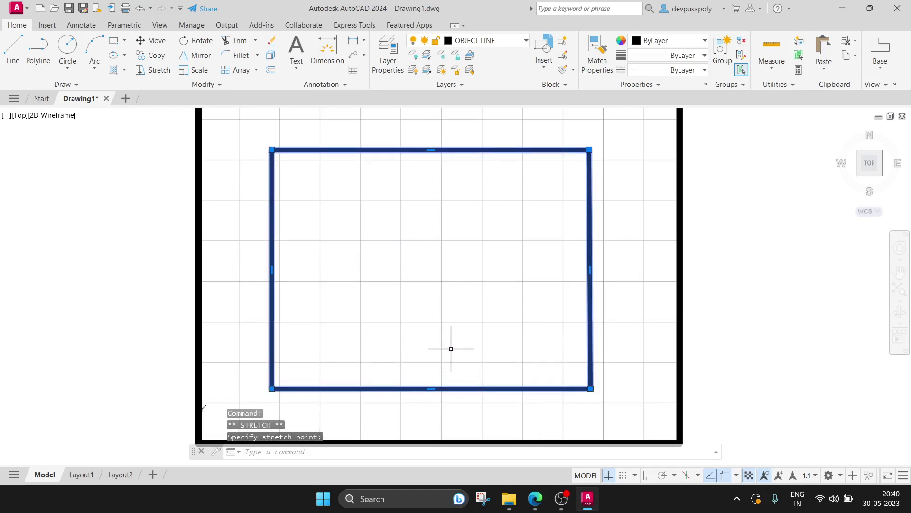
key("Escape")
middle_click_drag(457, 331, 454, 315)
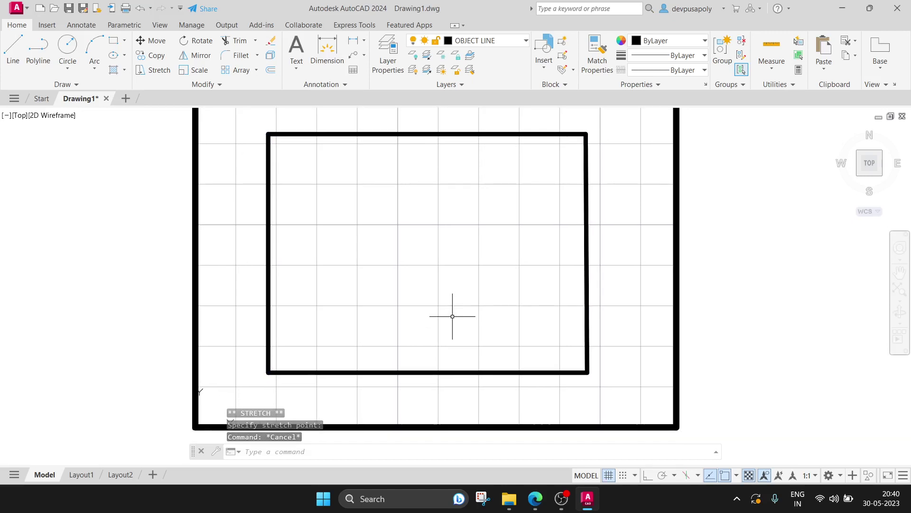
- Scale the inner rectangle by 0.5 about its centre
type("sc")
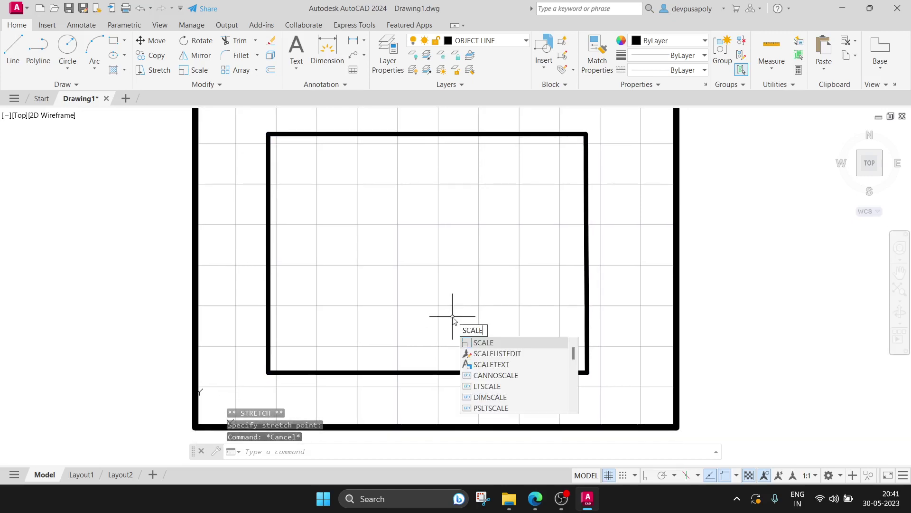
key("Return")
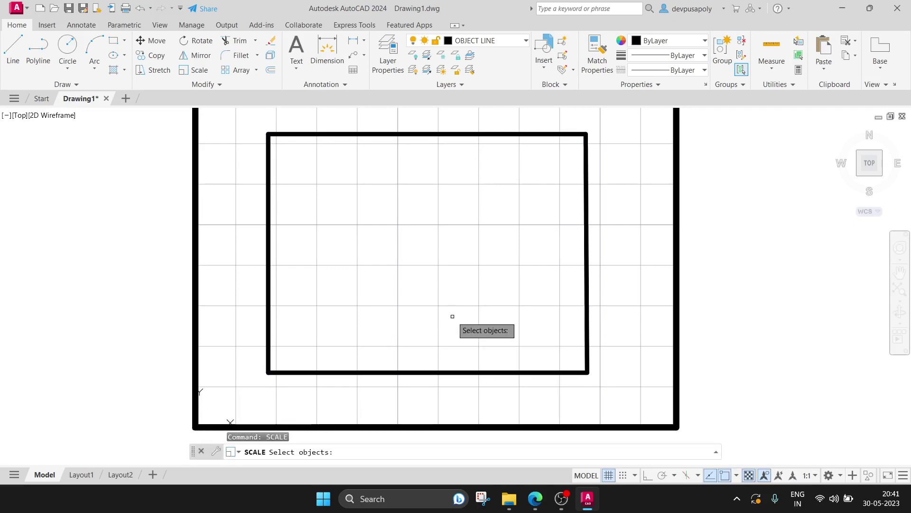
left_click(314, 133)
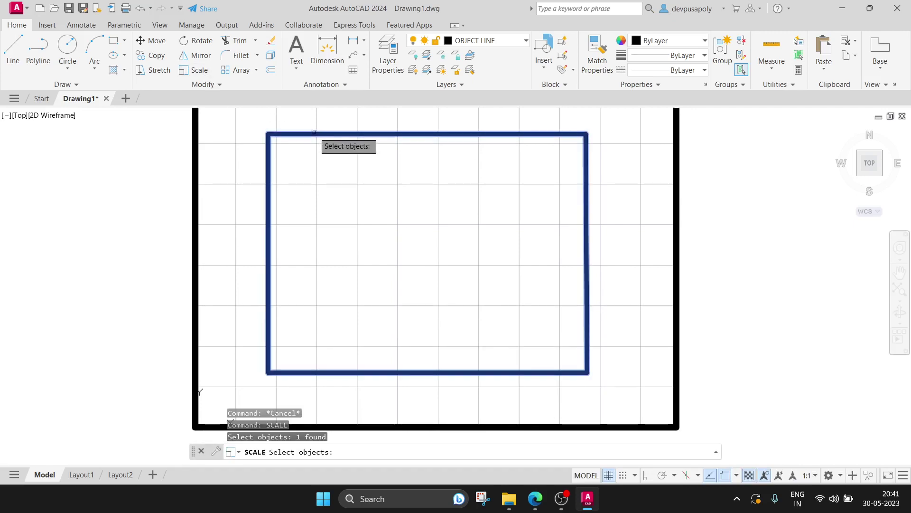
key("Return")
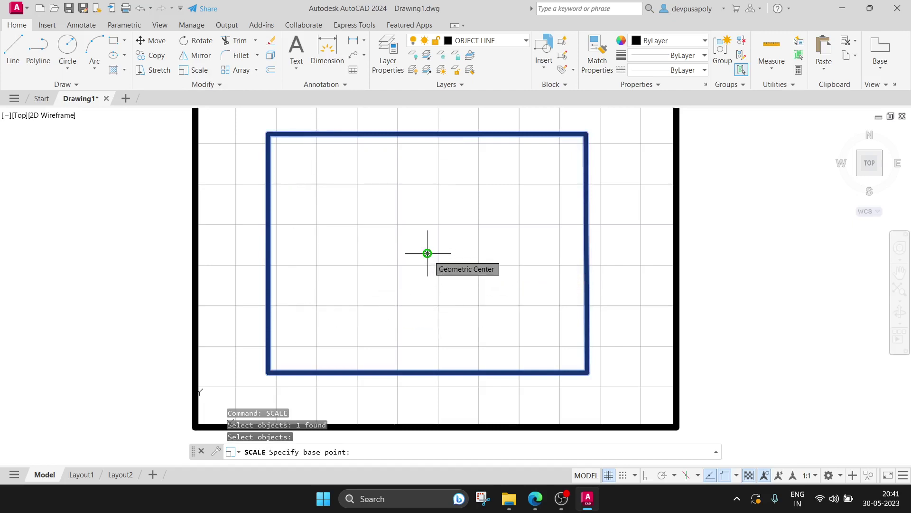
left_click(427, 253)
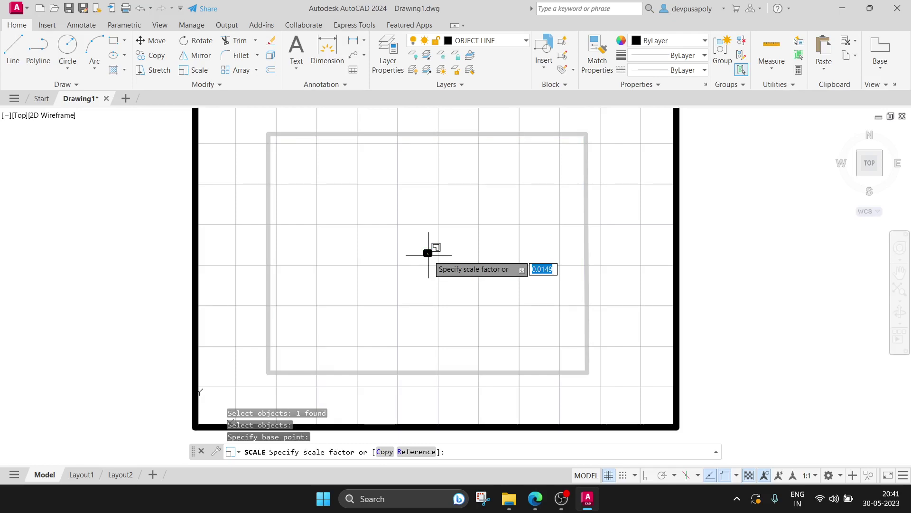
type("0.5")
key("Return")
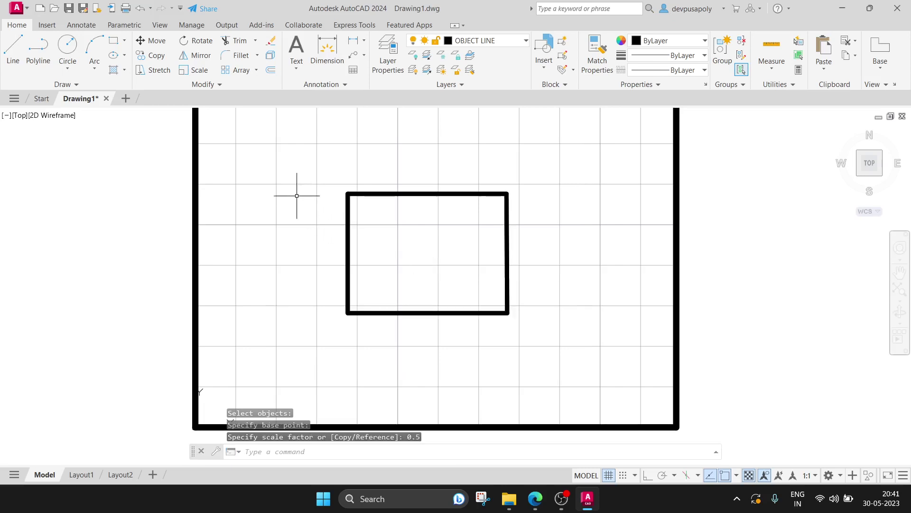
- Scale the rectangle back up by a factor of 2 about the same centre
left_click(305, 171)
left_click(537, 342)
type("scal")
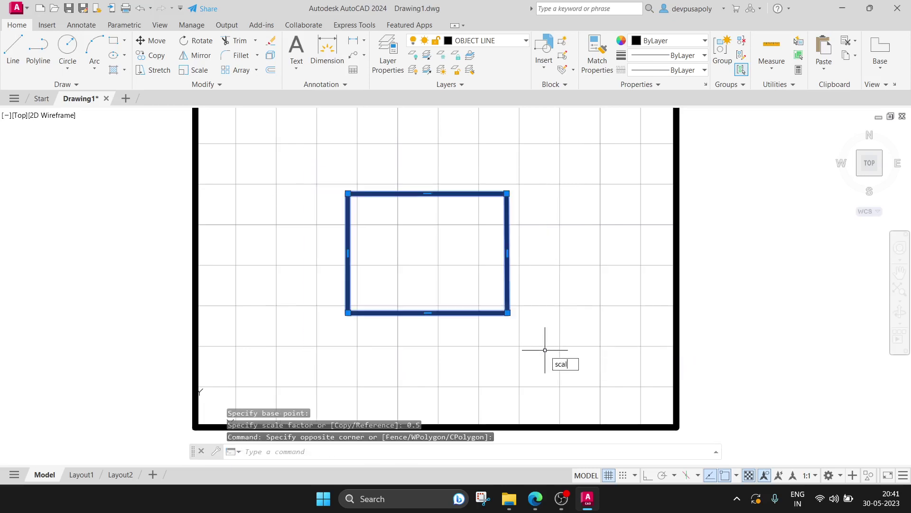
type("e")
key("Return")
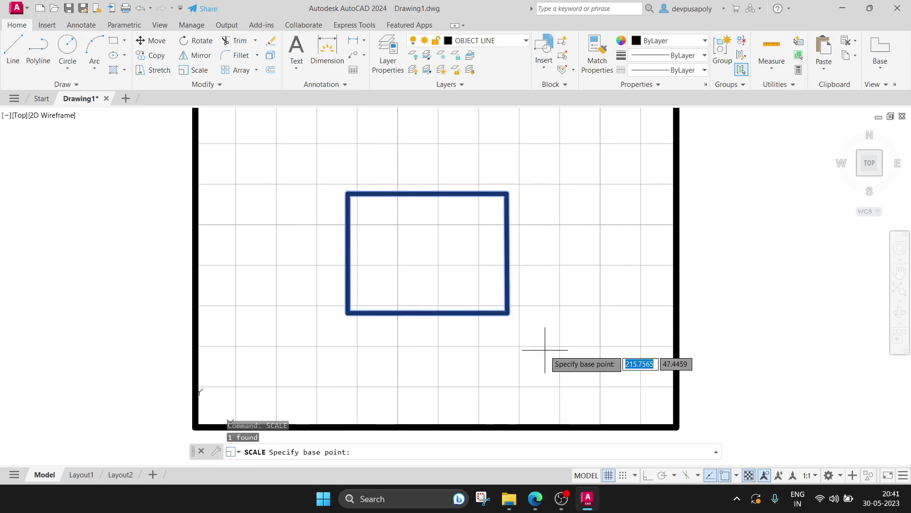
left_click(428, 253)
type("2")
key("Return")
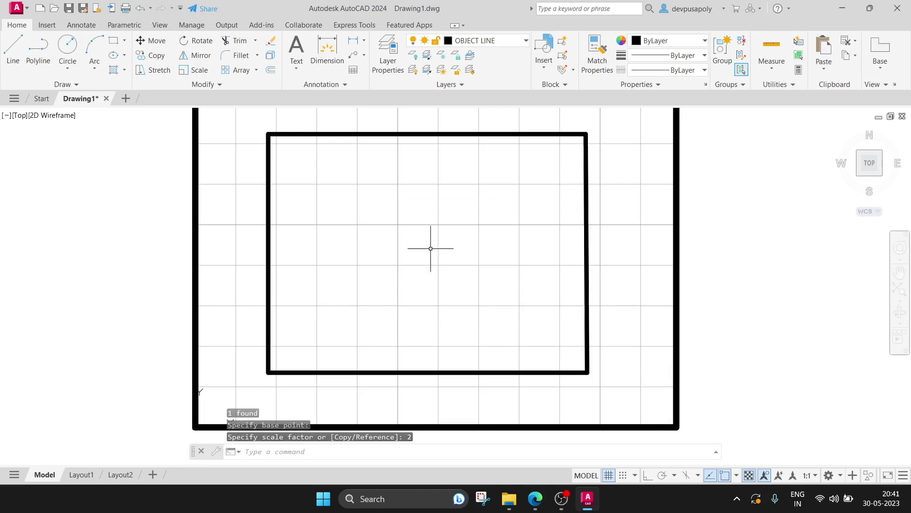
scroll(438, 246, "down", 2)
scroll(449, 244, "up", 2)
type("scal")
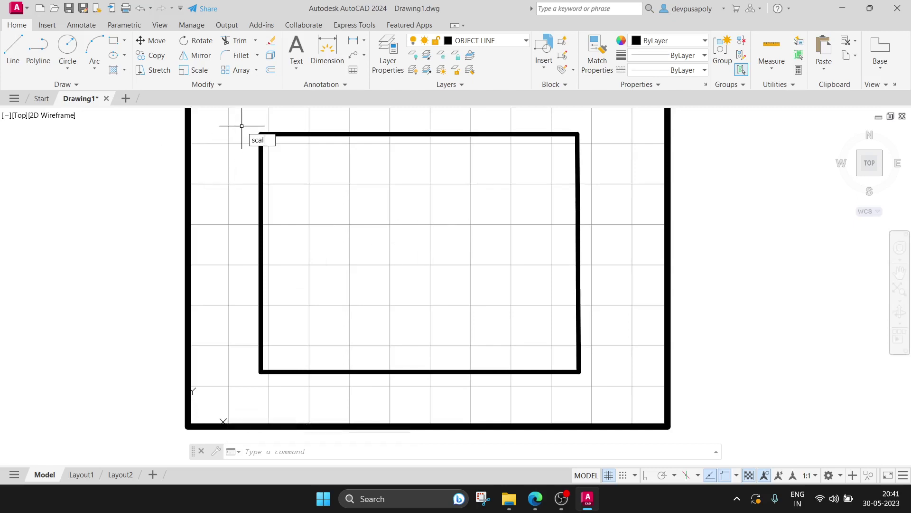
- Scale the rectangle by 0.75 about its centre
type("e")
key("Return")
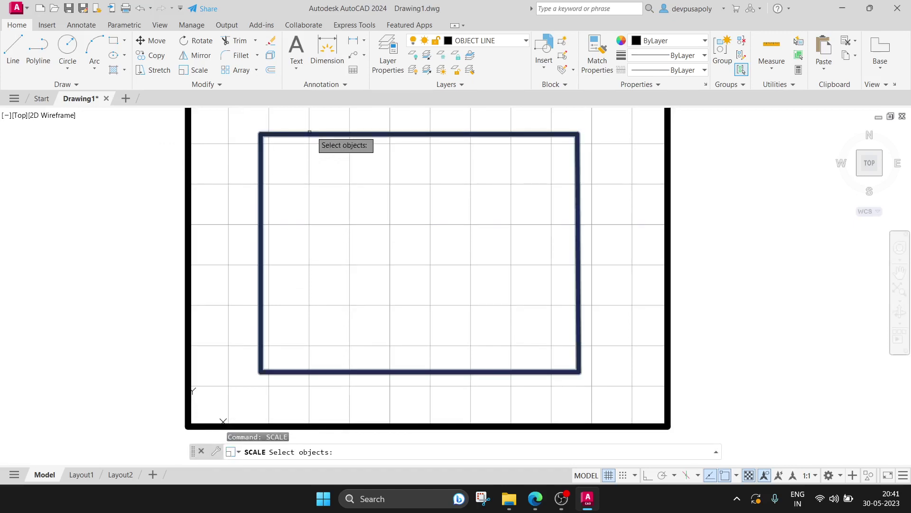
left_click(311, 132)
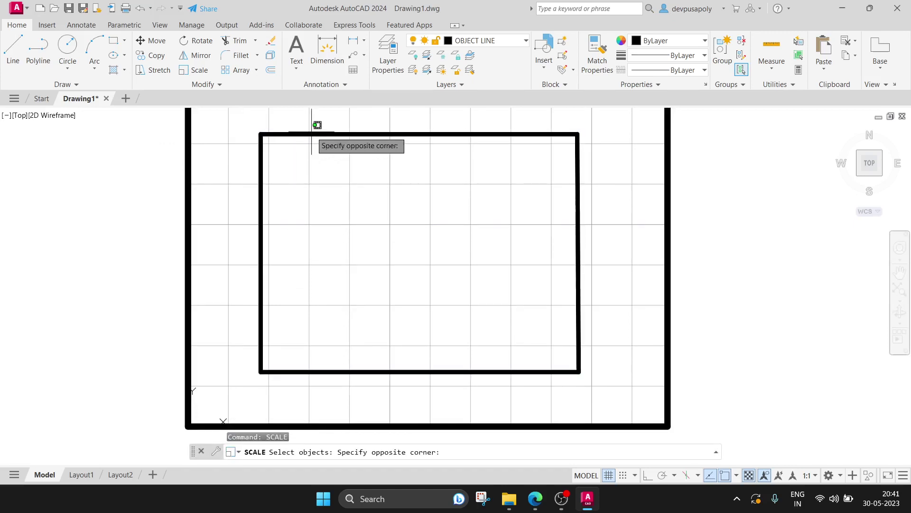
left_click(312, 134)
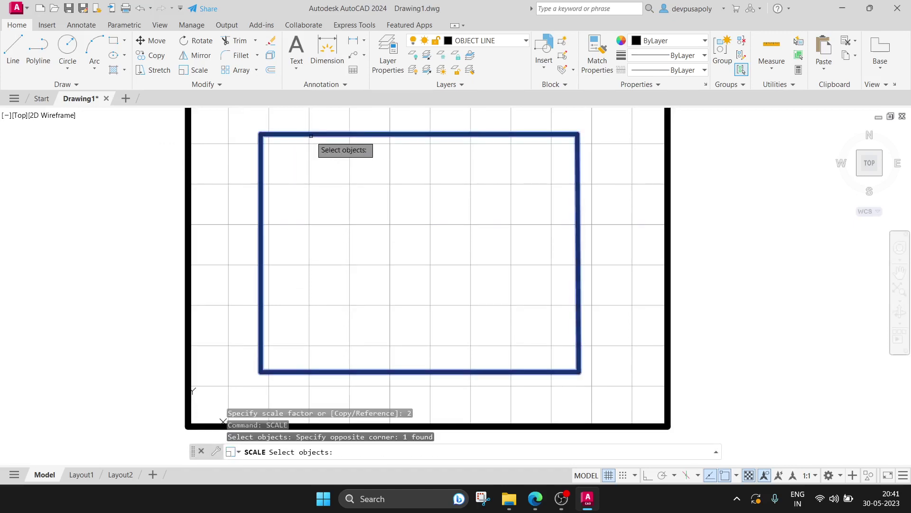
key("Return")
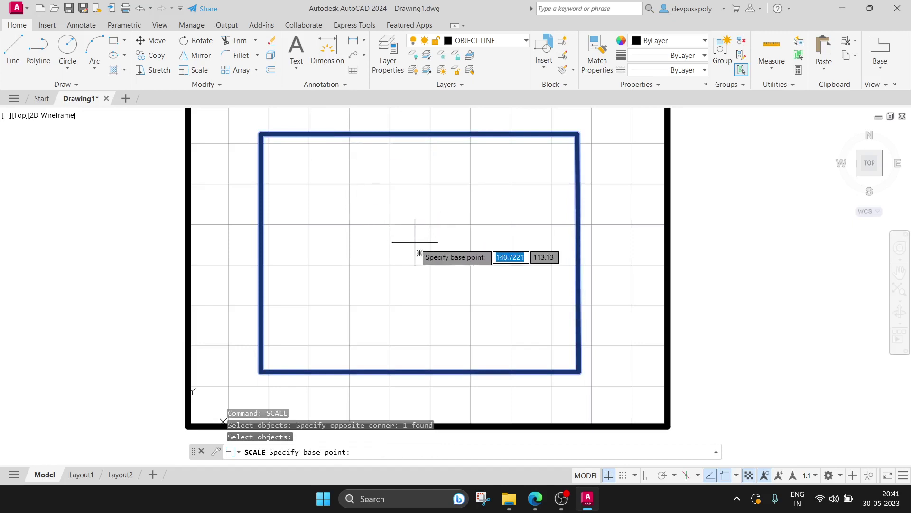
left_click(420, 253)
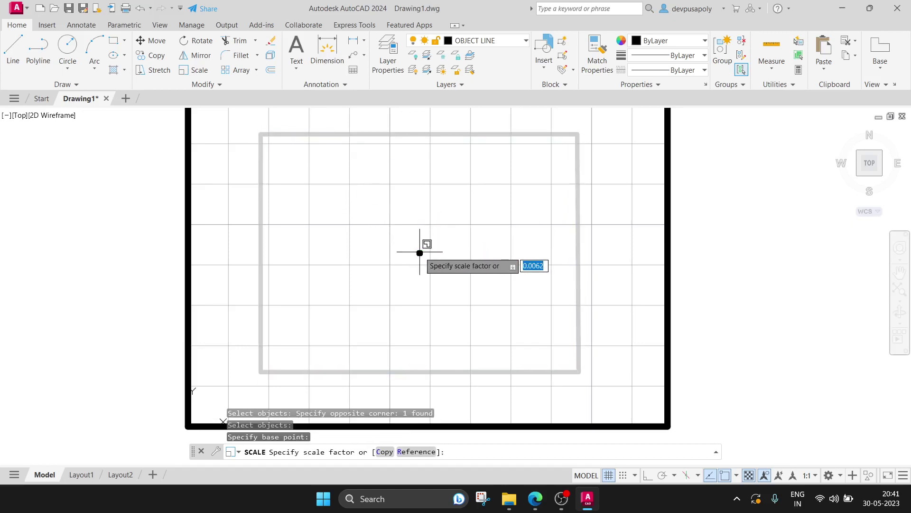
type("1")
key("Return")
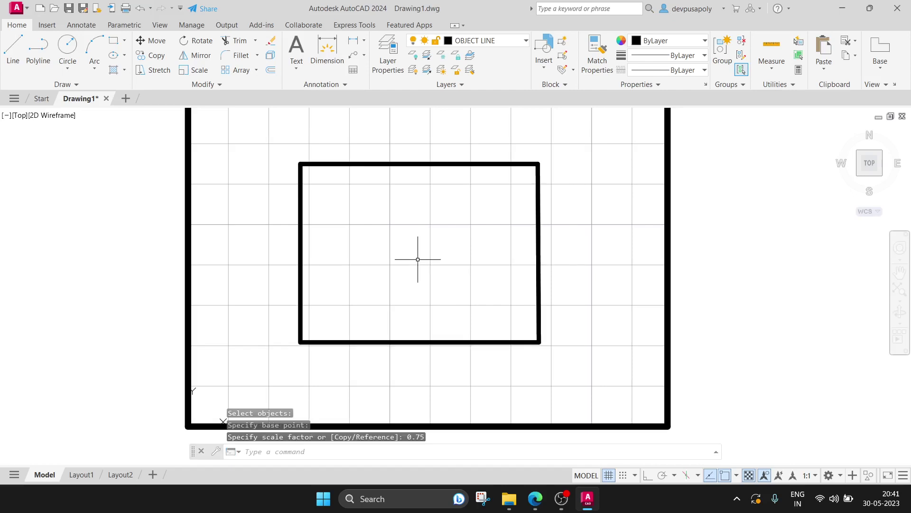
- Rotate the inner rectangle 90° about its lower-left corner
type("ro")
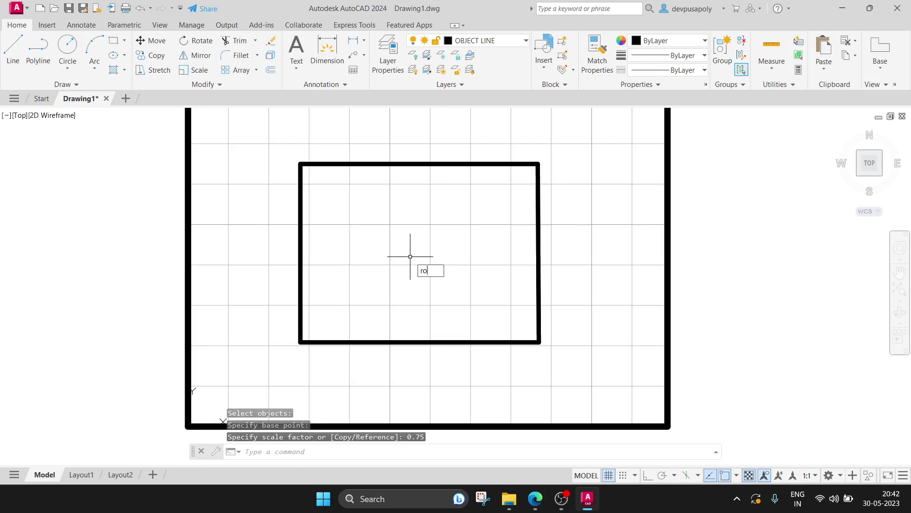
key("BackSpace")
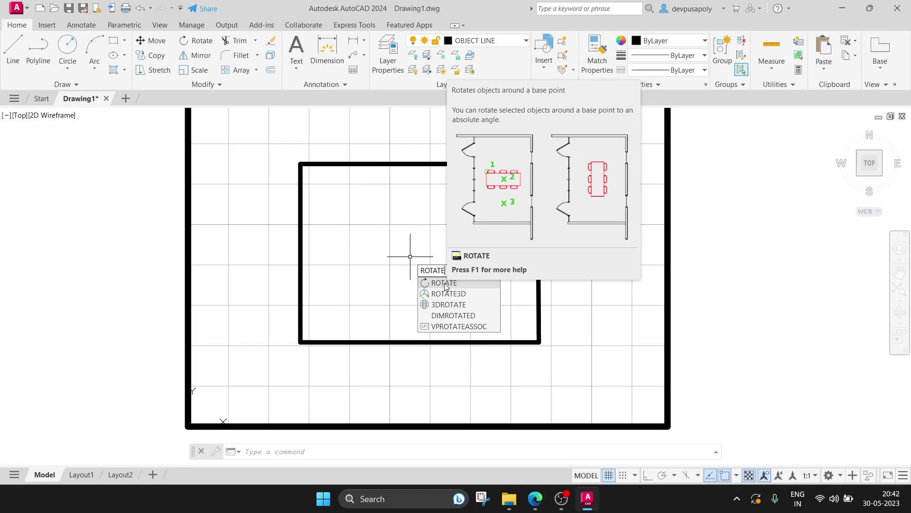
left_click(445, 283)
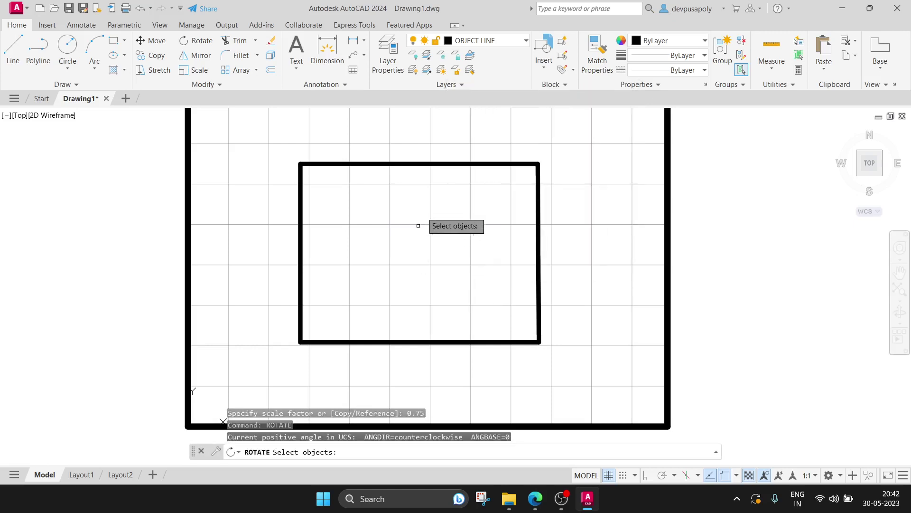
left_click(441, 160)
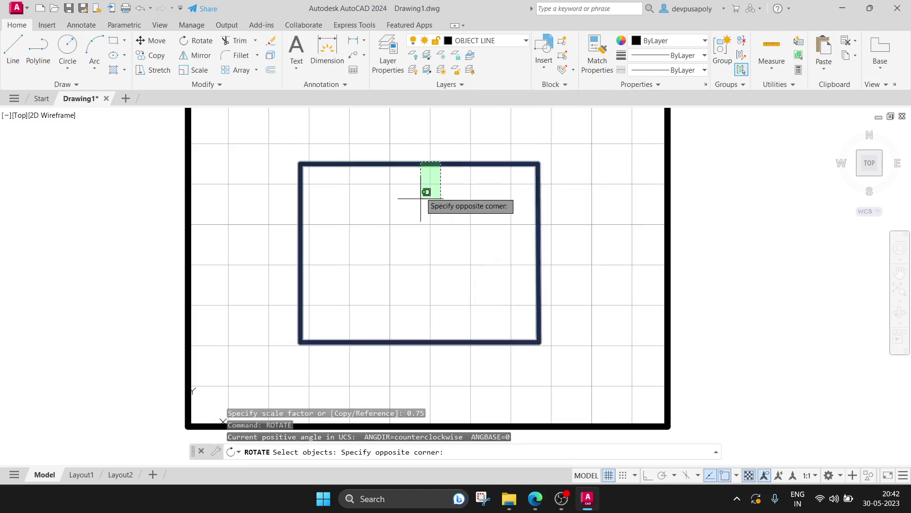
key("Escape")
left_click(432, 162)
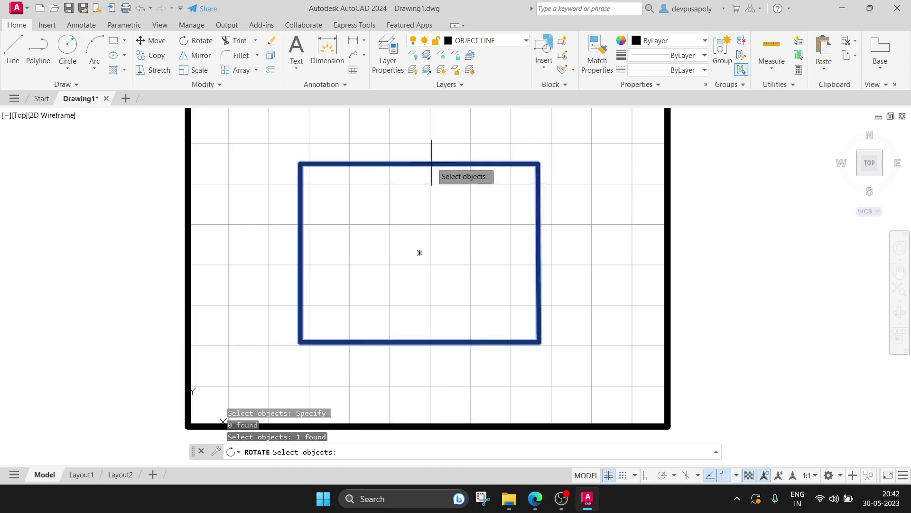
key("Return")
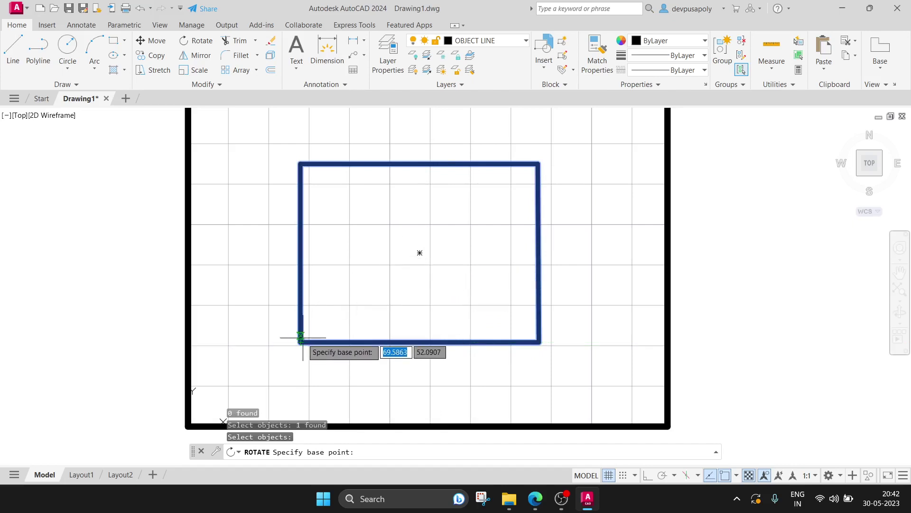
left_click(300, 342)
type("90")
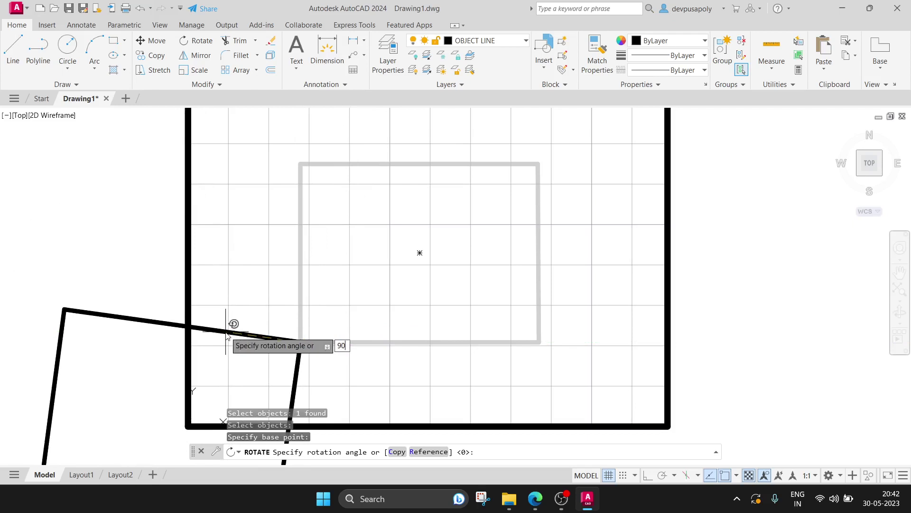
key("Return")
- Delete the rotated rectangle, leaving only the outer border
scroll(285, 311, "down", 2)
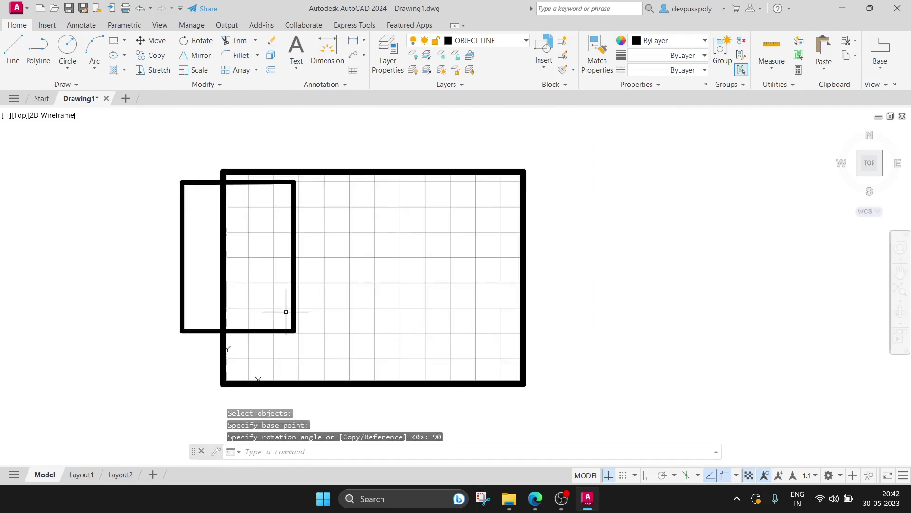
left_click(208, 181)
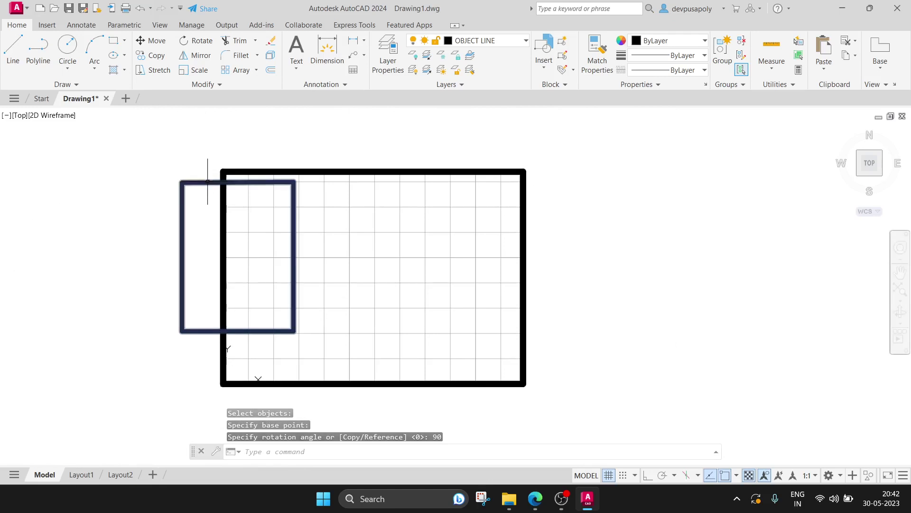
key("Delete")
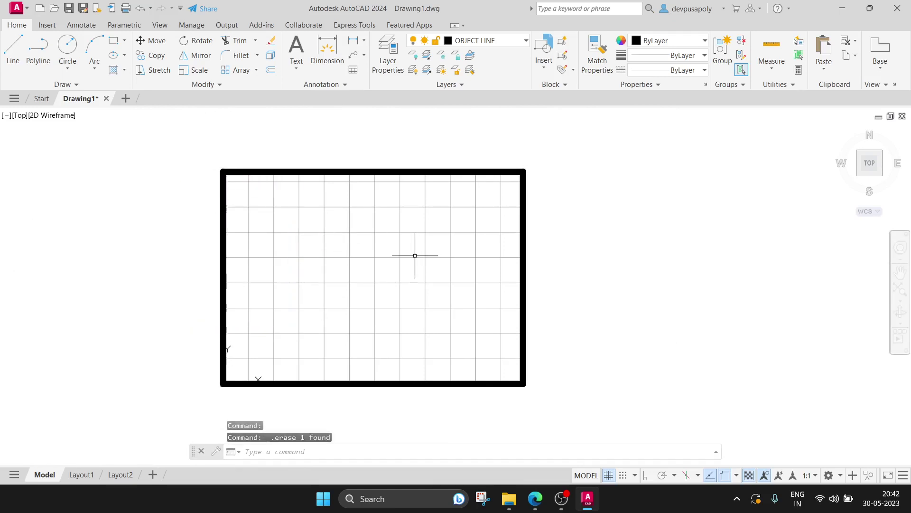
- Draw a new tall rectangle inside the frame
scroll(414, 257, "up", 1)
left_click(113, 40)
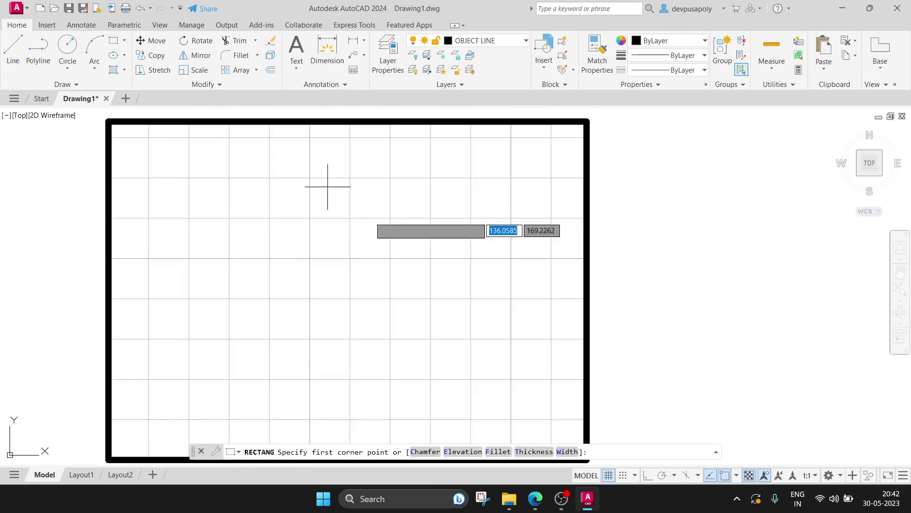
left_click(282, 184)
left_click(395, 357)
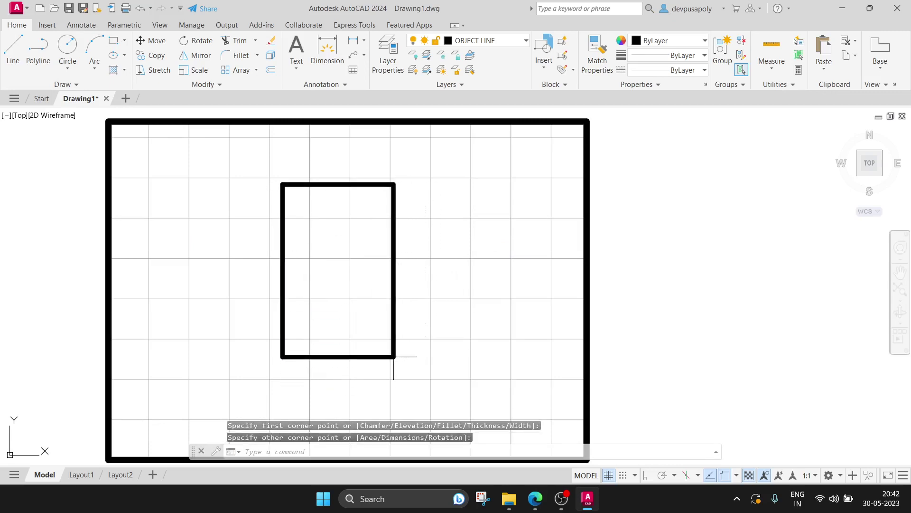
- Draw a small rectangle against the tall rectangle's right edge near the top
left_click(114, 42)
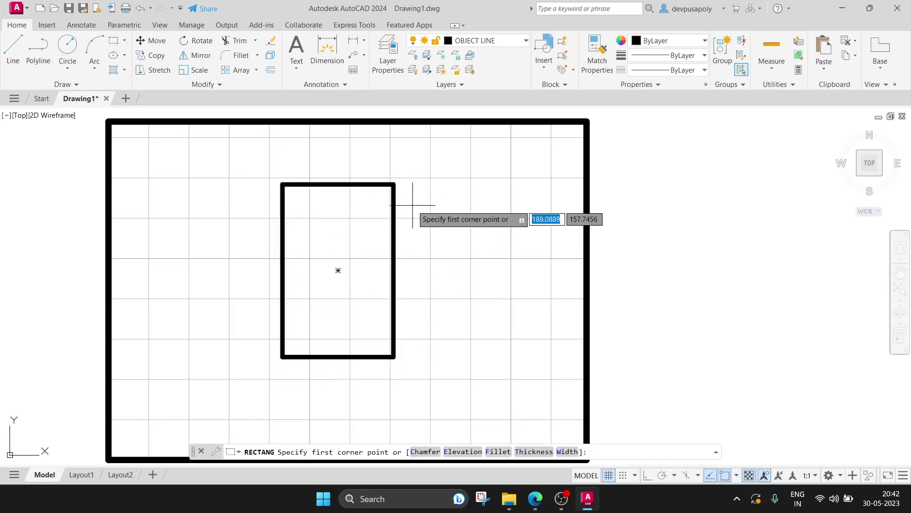
left_click(394, 202)
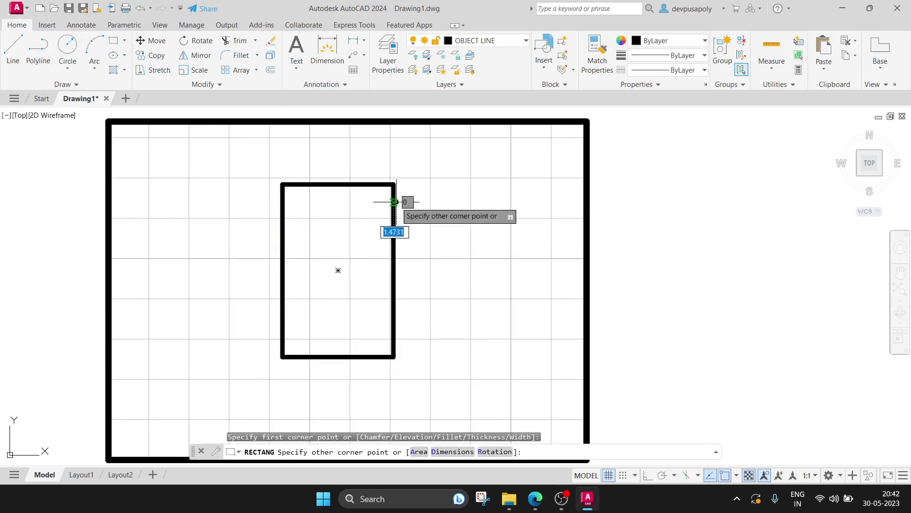
left_click(420, 239)
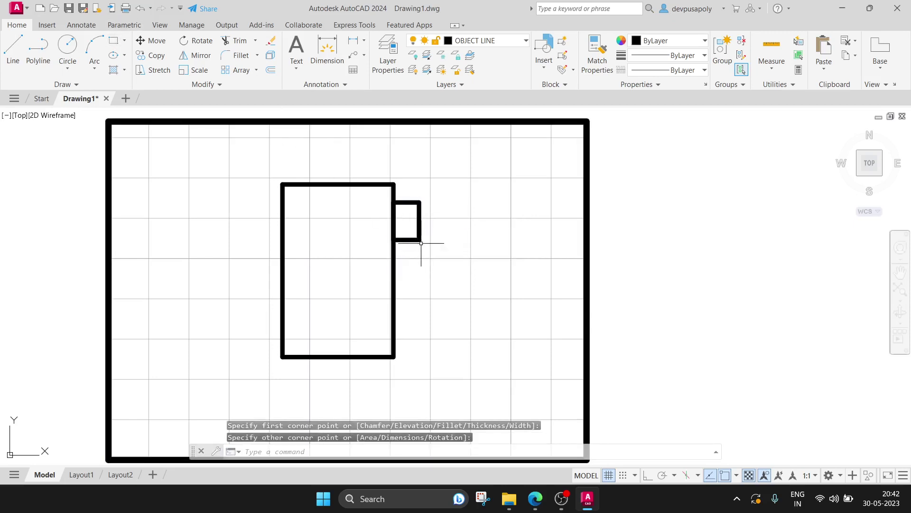
left_click(420, 237)
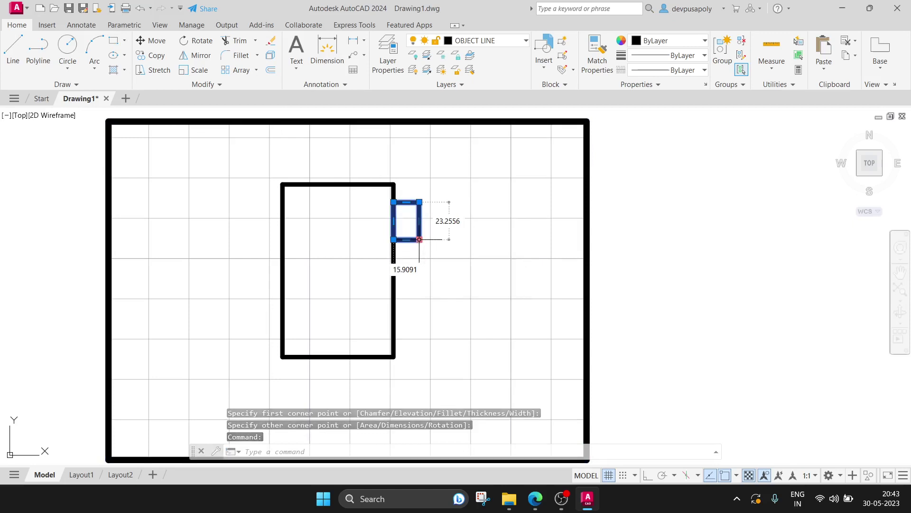
key("Escape")
key("Return")
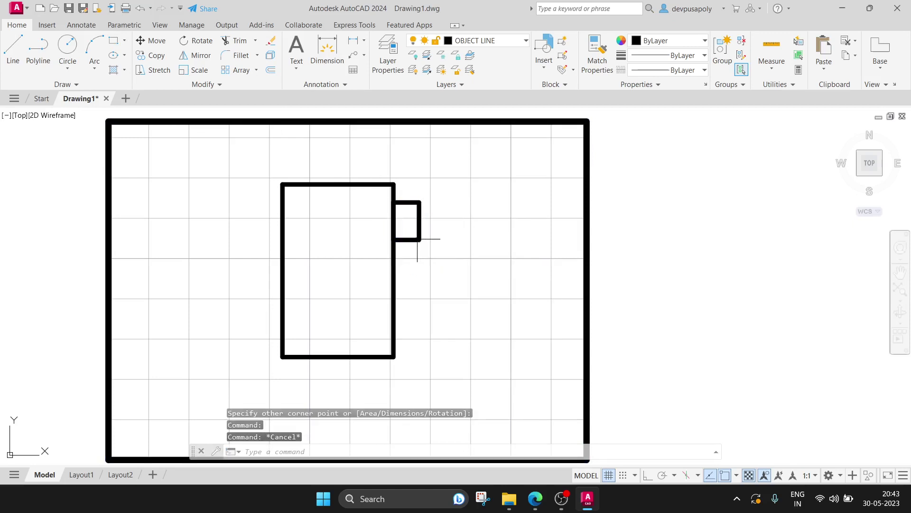
- Copy the small rectangle to the lower right, lower left and upper left sides
left_click(419, 239)
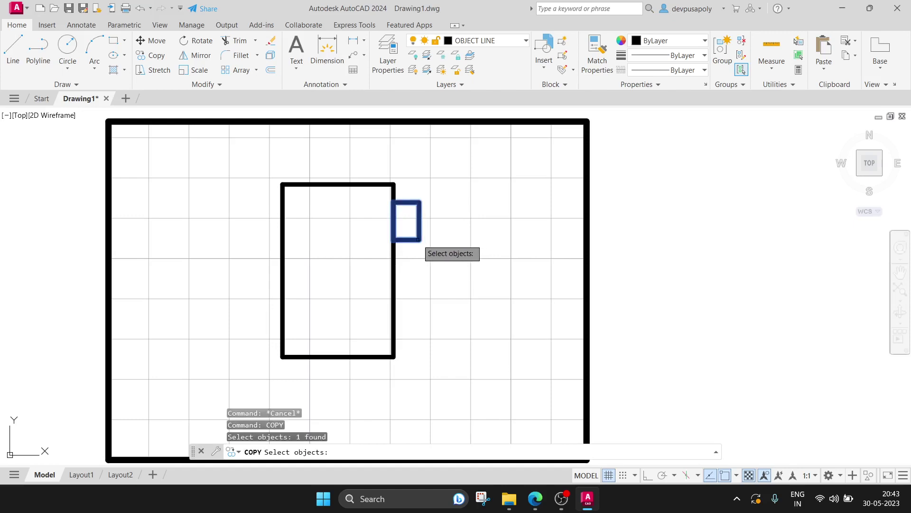
key("Return")
left_click(420, 239)
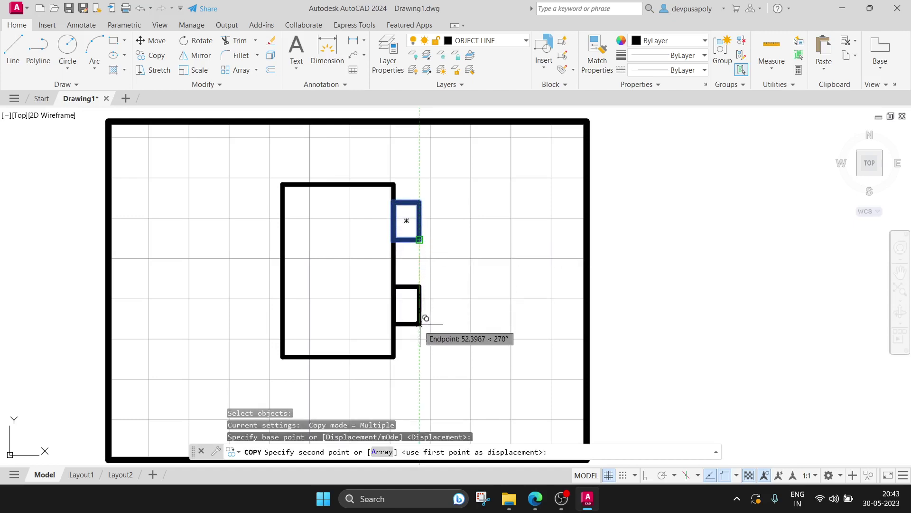
left_click(420, 326)
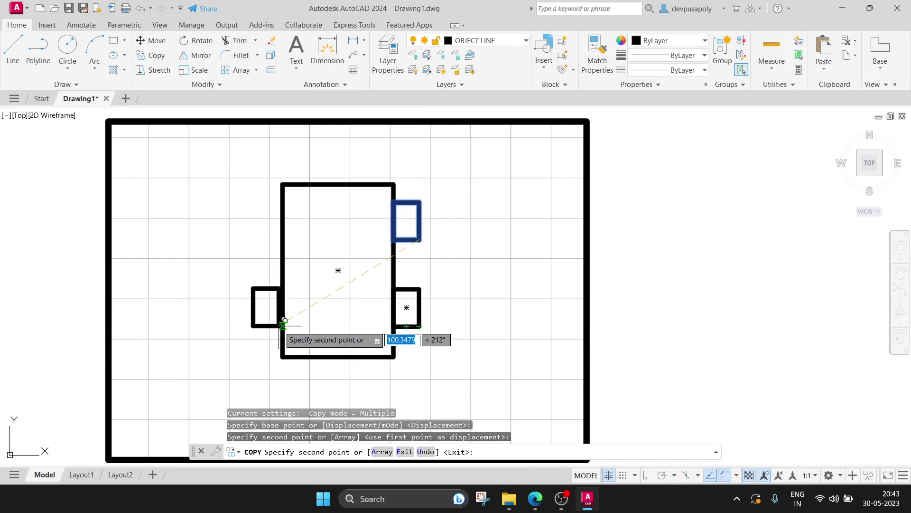
left_click(283, 326)
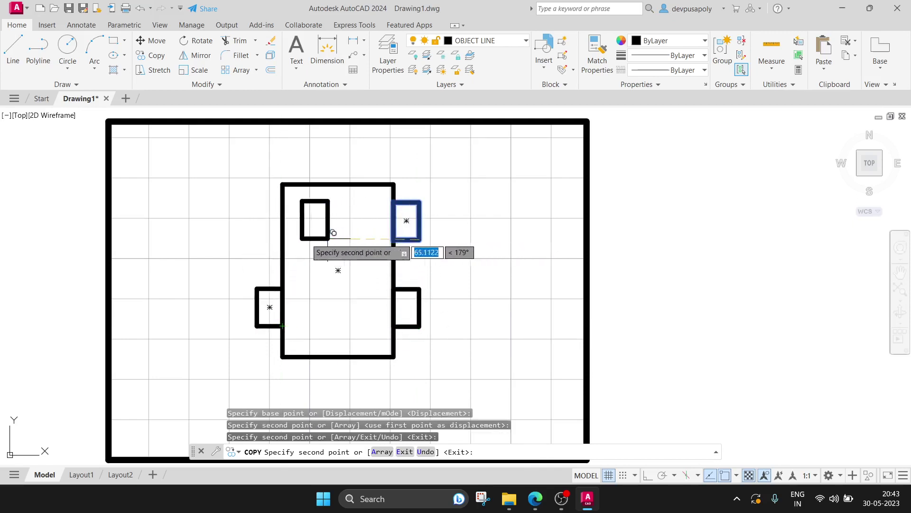
left_click(283, 239)
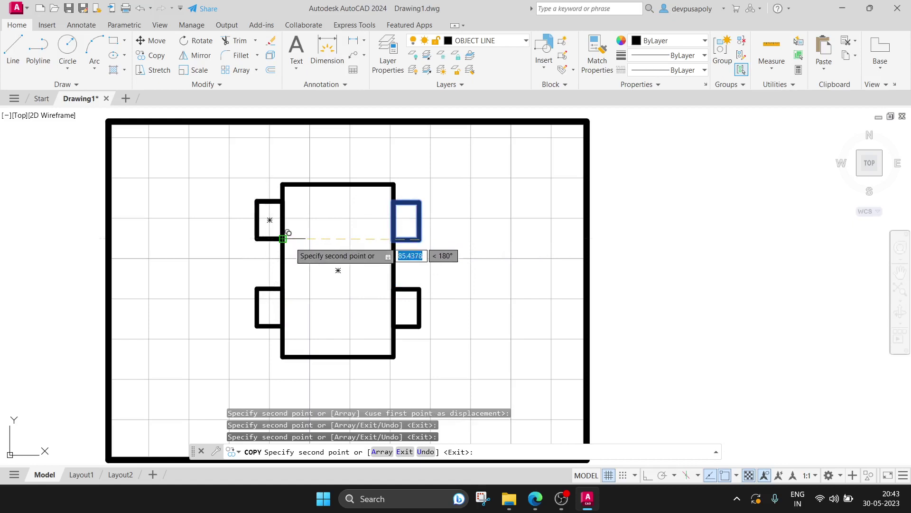
- Rotate all five rectangles 90° about the body's centre
key("Escape")
type("roatet")
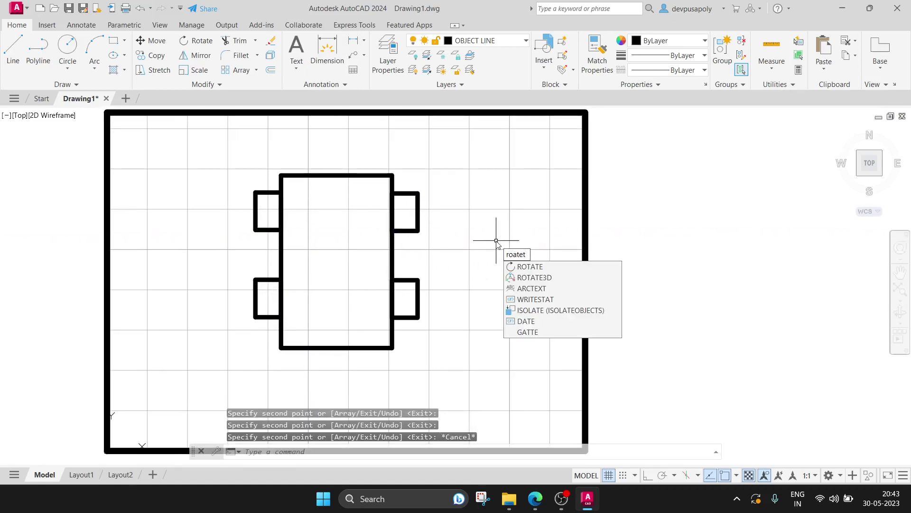
left_click(526, 267)
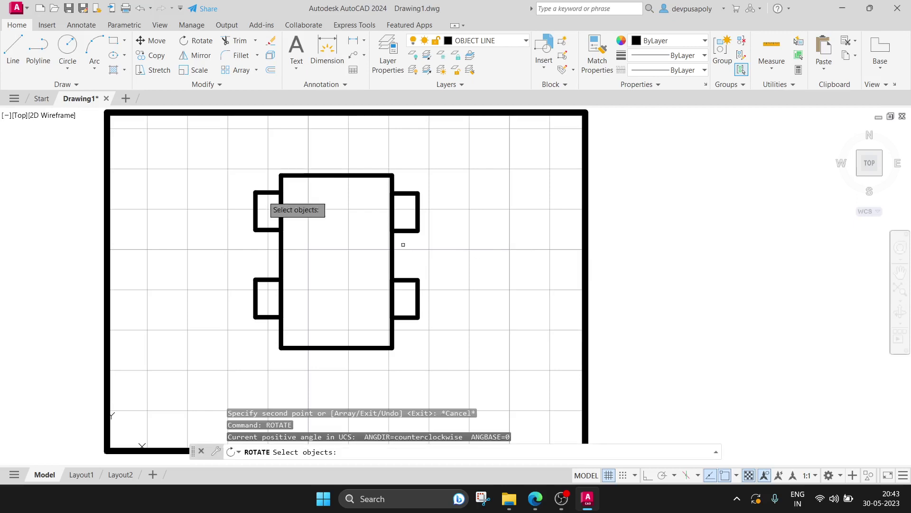
left_click(187, 135)
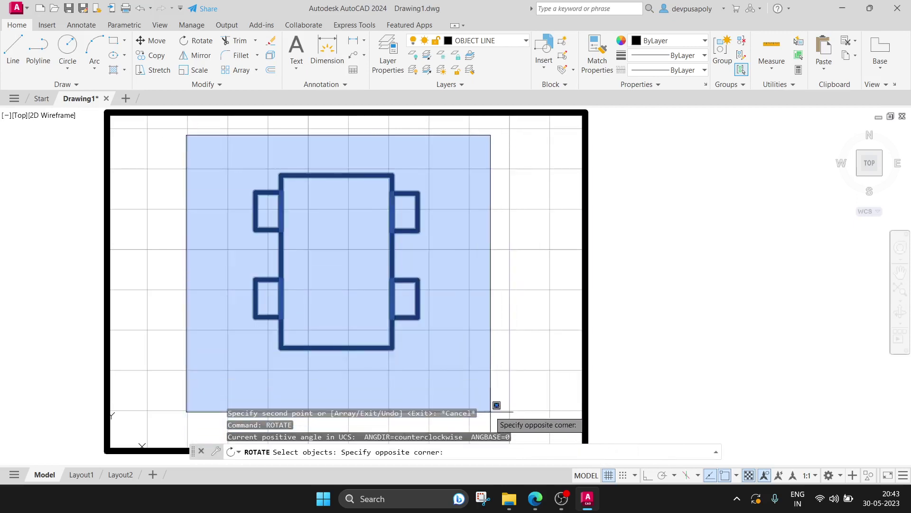
left_click(494, 408)
key("Return")
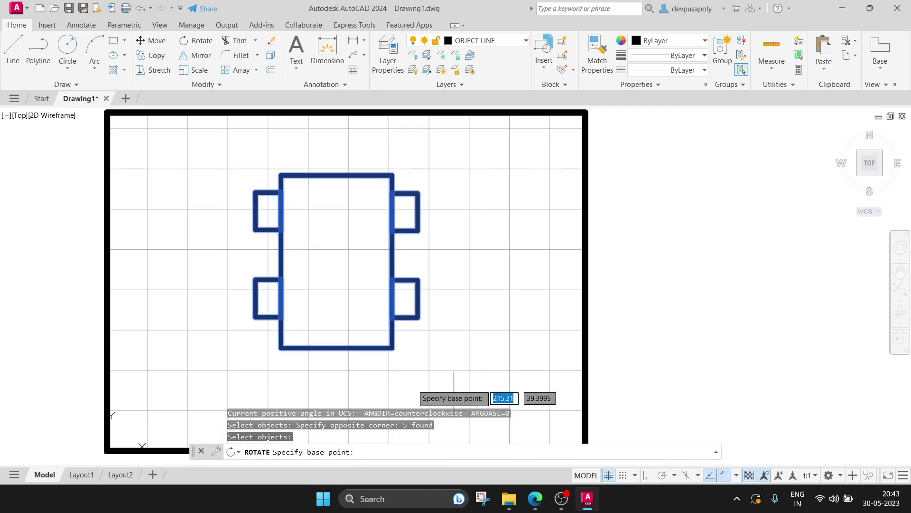
left_click(337, 261)
type("90")
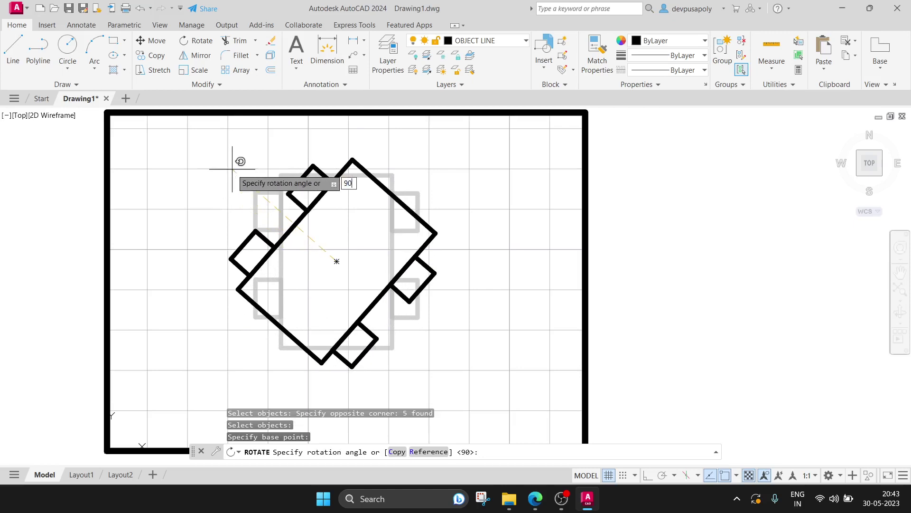
key("Return")
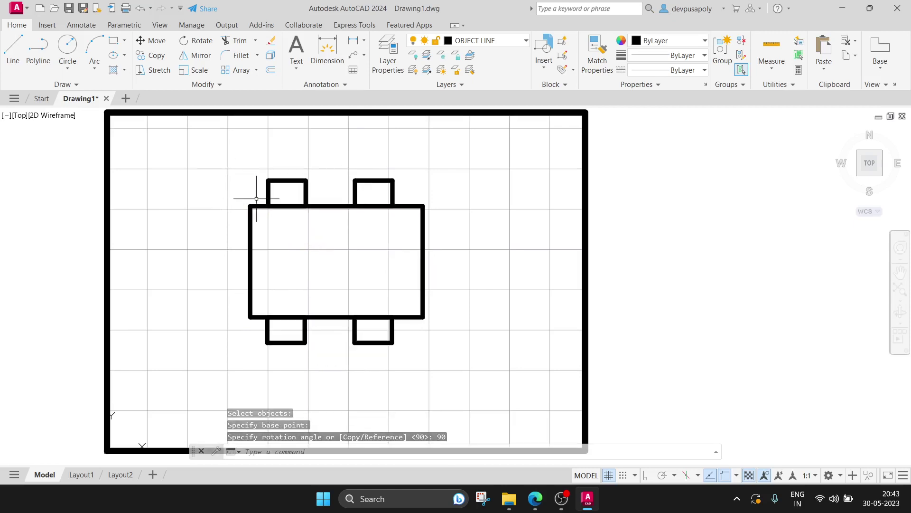
- Rotate the five-rectangle shape another 90° about the body's lower-left corner
type("ro")
key("Return")
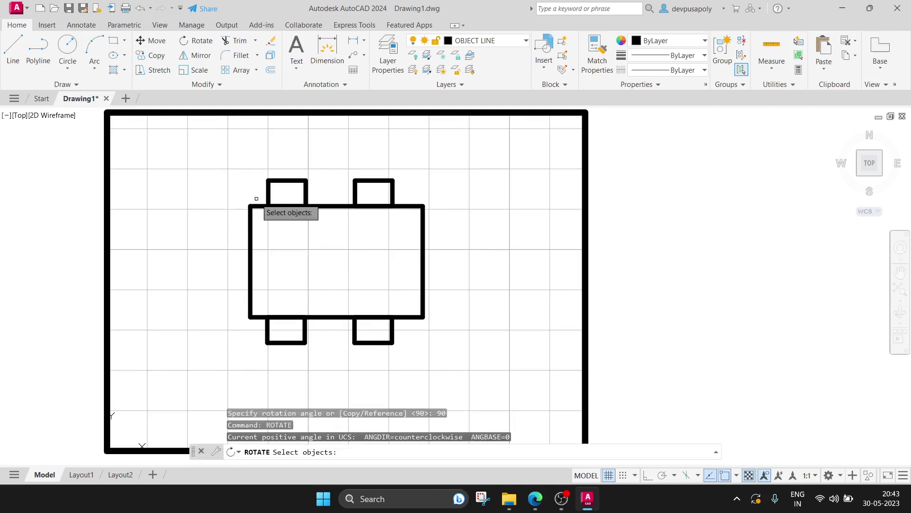
left_click(214, 172)
left_click(510, 416)
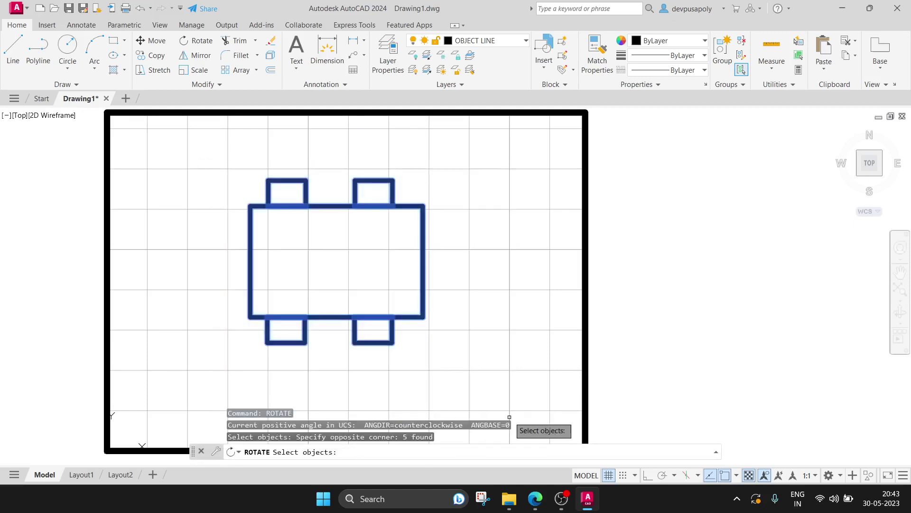
key("Return")
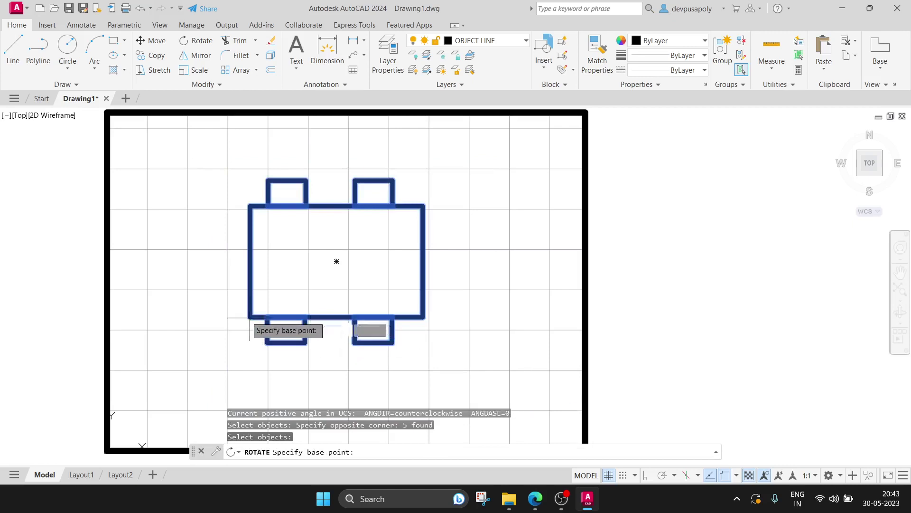
left_click(337, 261)
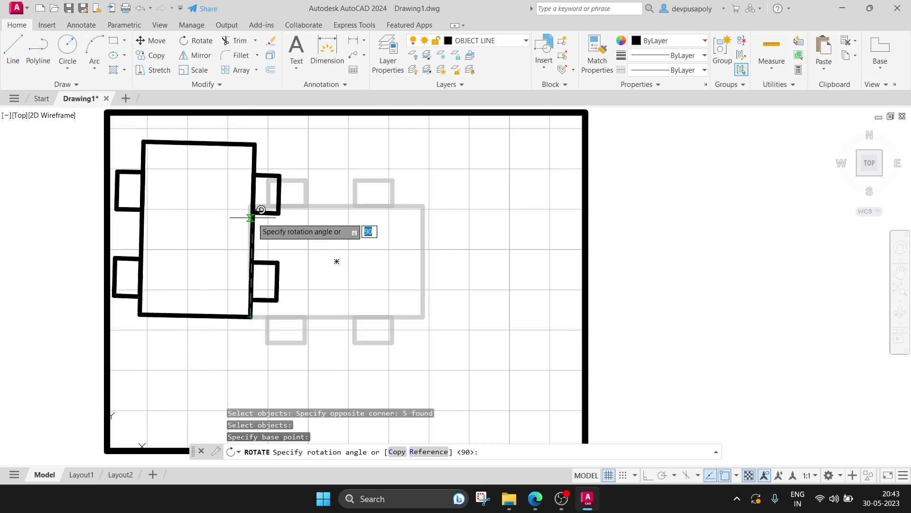
key("Return")
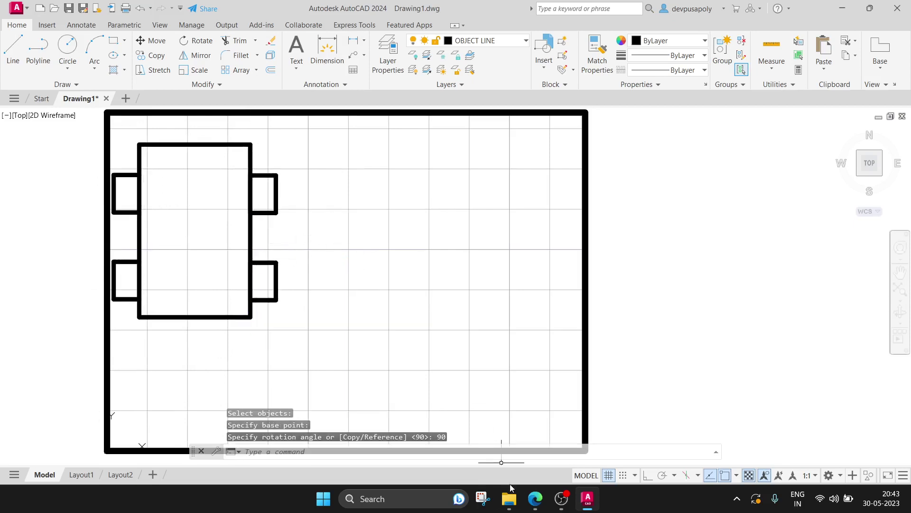
left_click(536, 498)
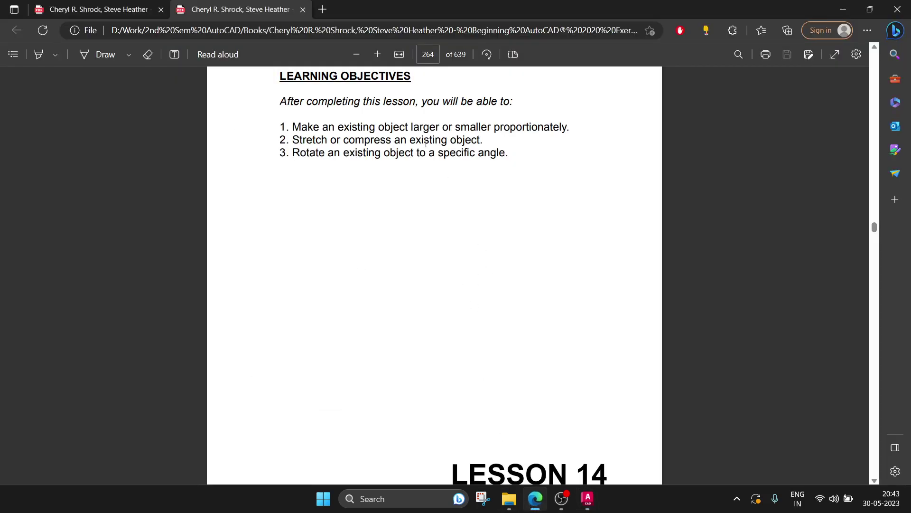
- Highlight the scale, stretch and rotate objectives, then scroll the PDF to page 274
left_click_drag(325, 127, 480, 127)
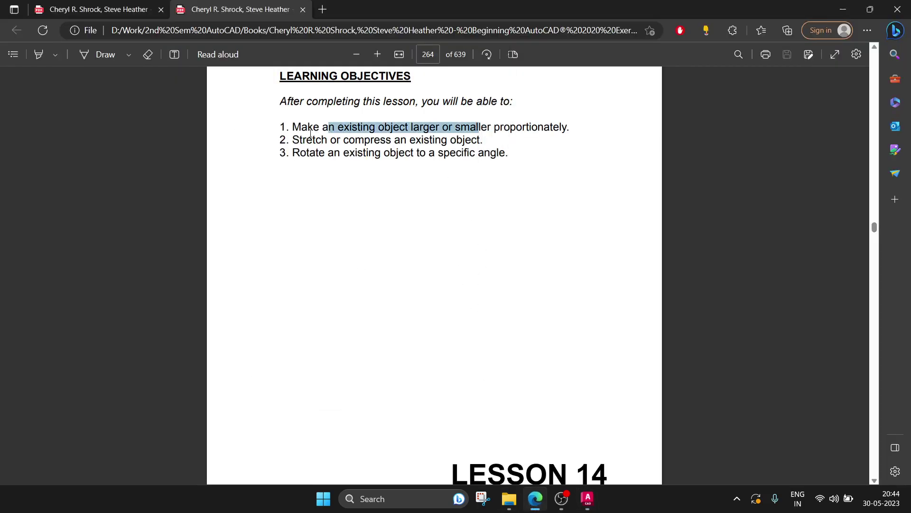
left_click_drag(300, 139, 402, 141)
left_click_drag(309, 153, 363, 153)
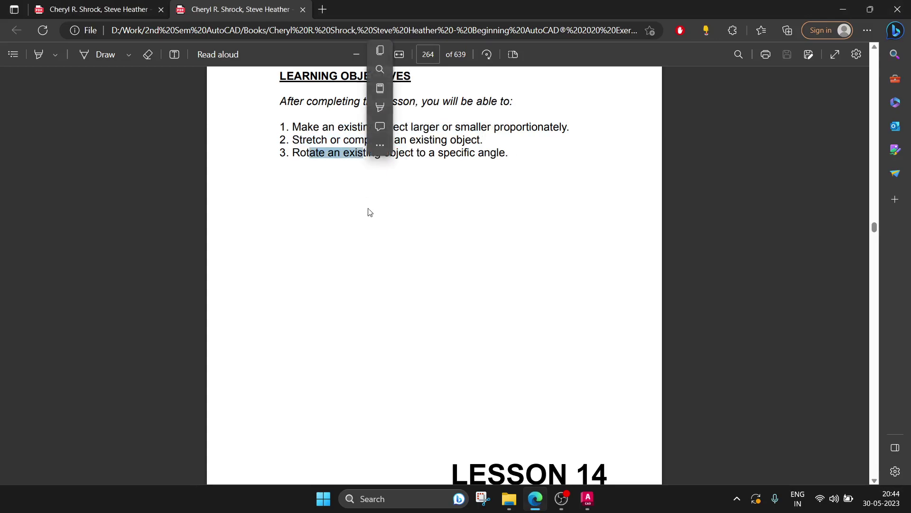
scroll(422, 214, "down", 7)
scroll(420, 214, "down", 6)
scroll(417, 212, "down", 2)
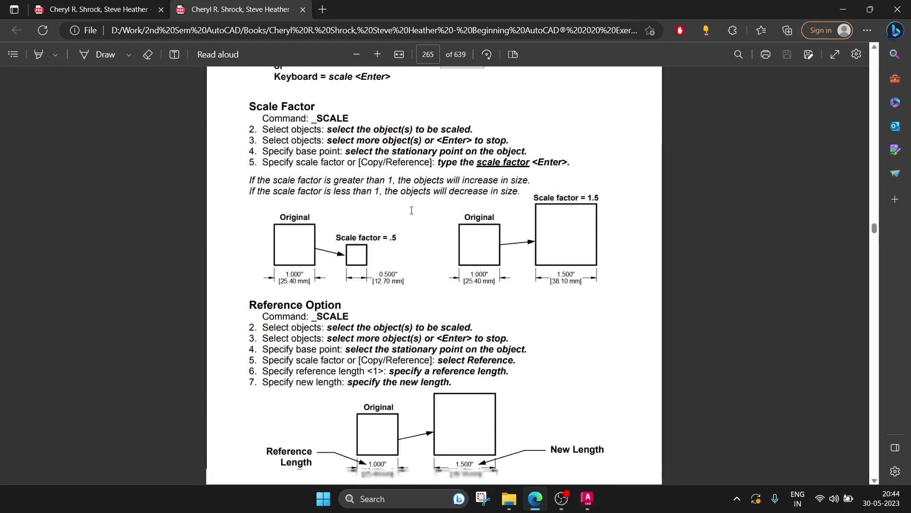
scroll(413, 211, "down", 6)
scroll(408, 214, "up", 6)
scroll(394, 228, "down", 8)
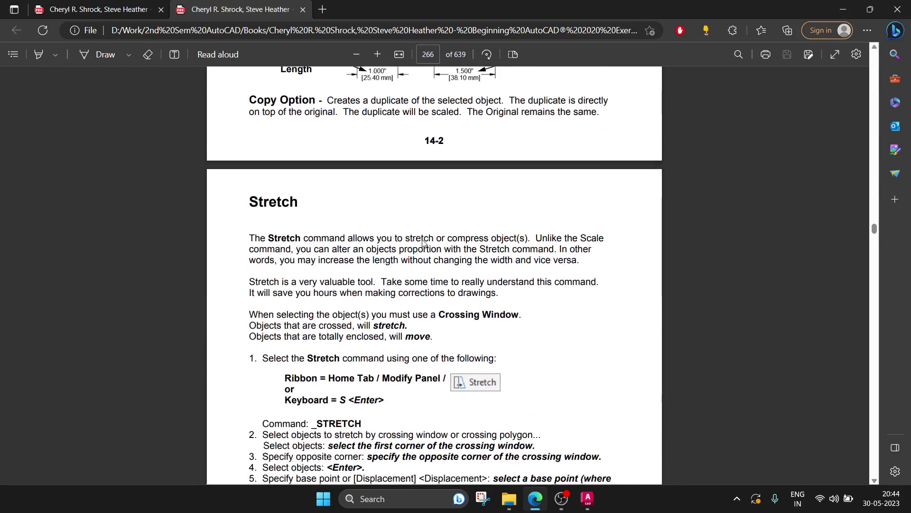
scroll(375, 244, "down", 7)
scroll(370, 248, "down", 4)
scroll(380, 251, "down", 2)
scroll(394, 253, "down", 3)
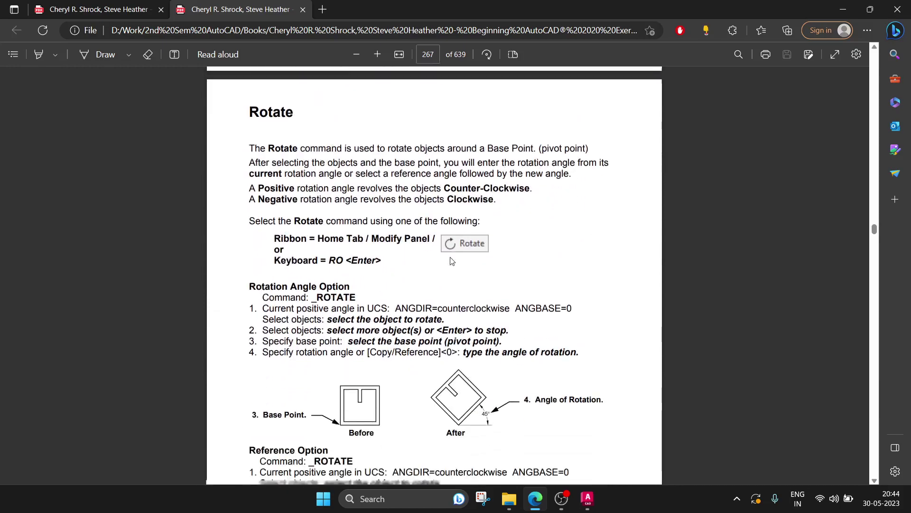
scroll(408, 255, "down", 3)
scroll(418, 263, "down", 5)
scroll(413, 272, "down", 6)
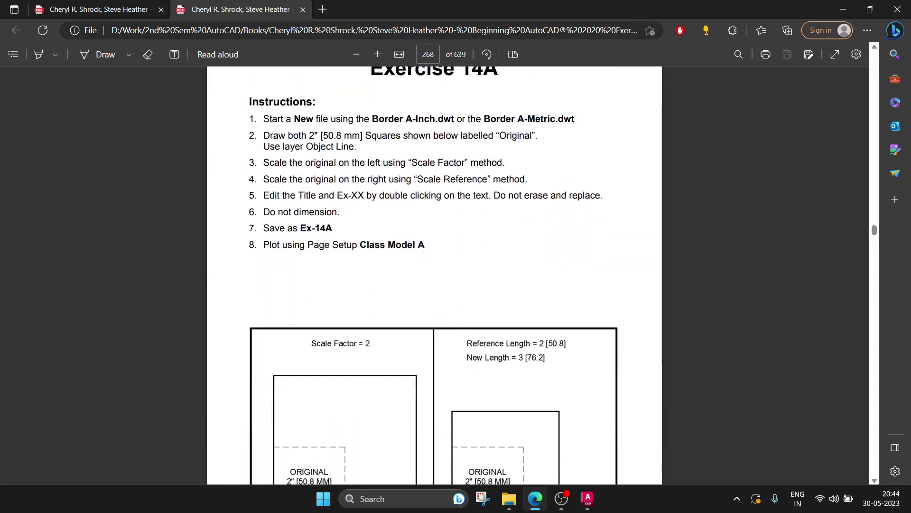
scroll(408, 280, "down", 4)
scroll(406, 286, "down", 5)
scroll(406, 285, "down", 5)
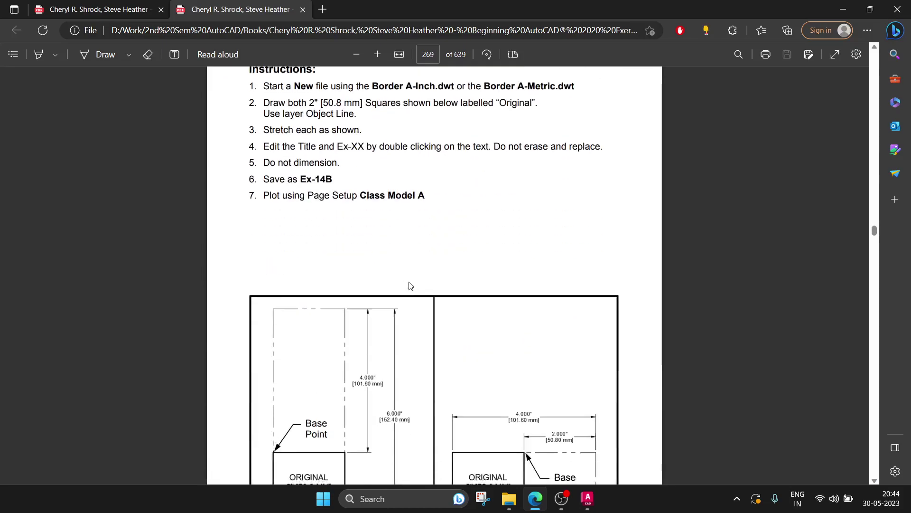
scroll(451, 247, "down", 2)
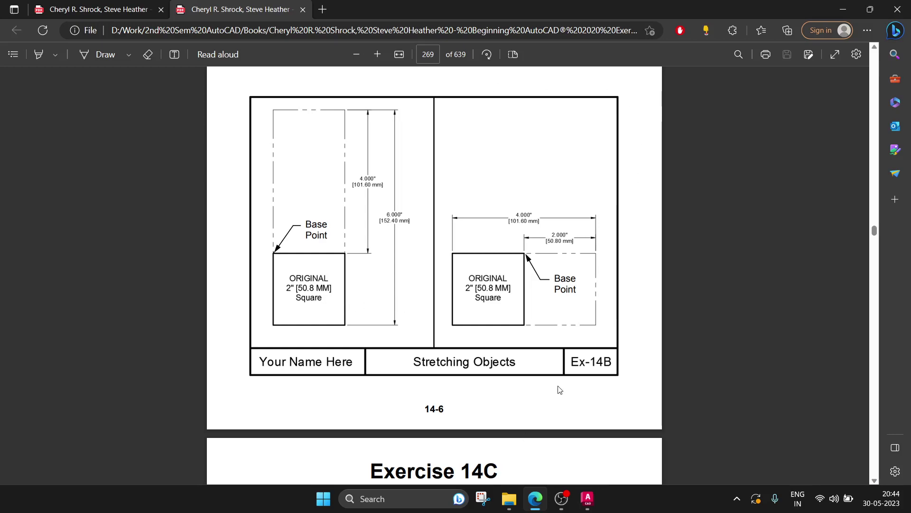
scroll(559, 388, "down", 2)
scroll(522, 333, "down", 5)
scroll(474, 237, "down", 5)
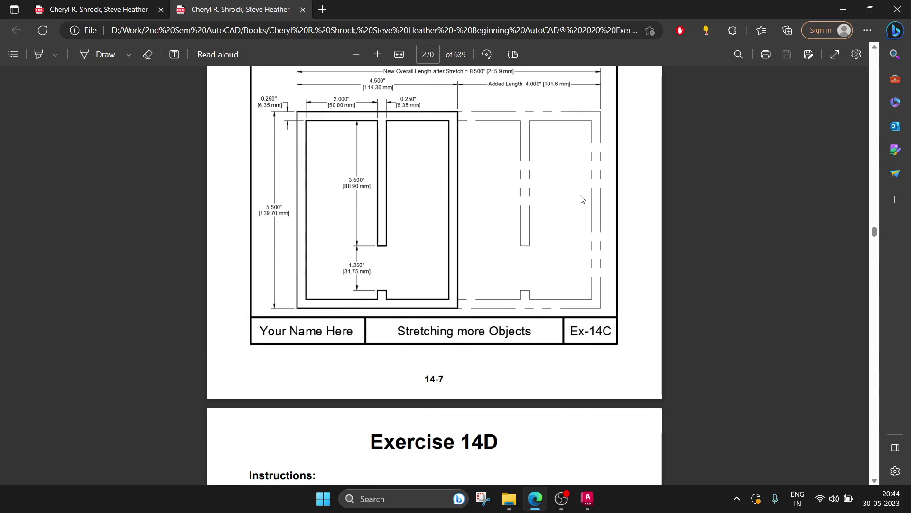
scroll(582, 200, "down", 1)
scroll(580, 200, "down", 5)
scroll(578, 200, "down", 5)
scroll(577, 200, "down", 1)
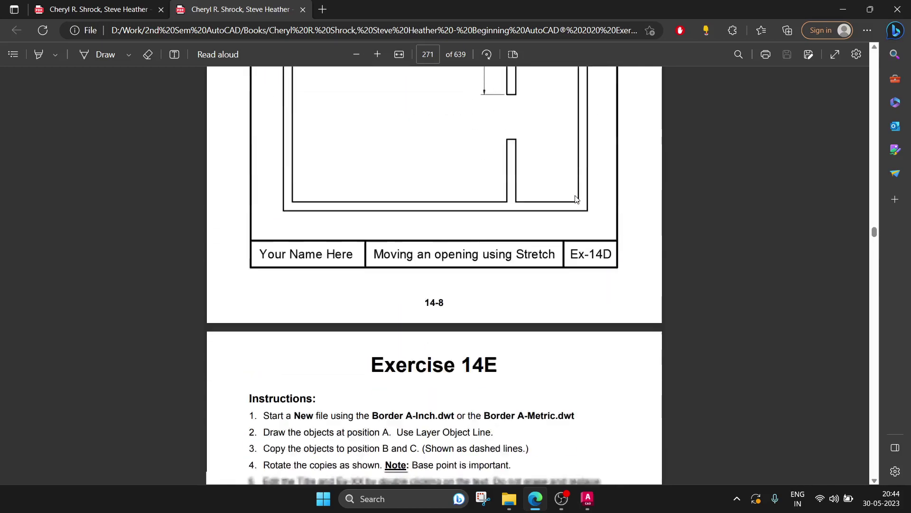
scroll(576, 199, "down", 5)
scroll(576, 200, "down", 5)
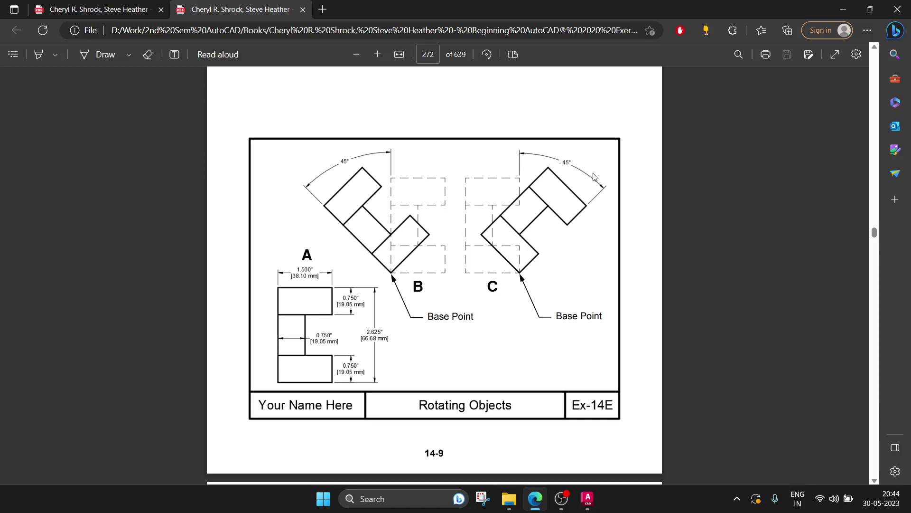
scroll(532, 209, "down", 2)
scroll(530, 209, "down", 8)
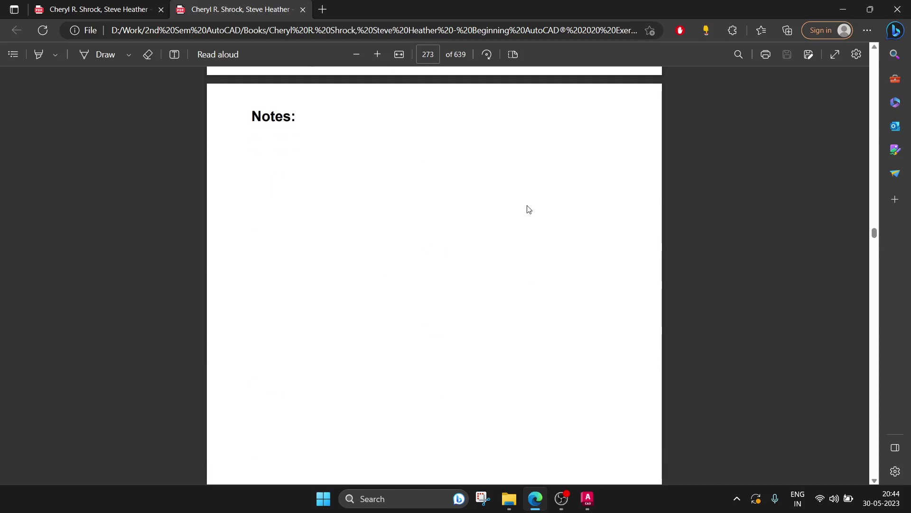
scroll(529, 209, "down", 7)
scroll(530, 209, "down", 5)
scroll(530, 210, "down", 2)
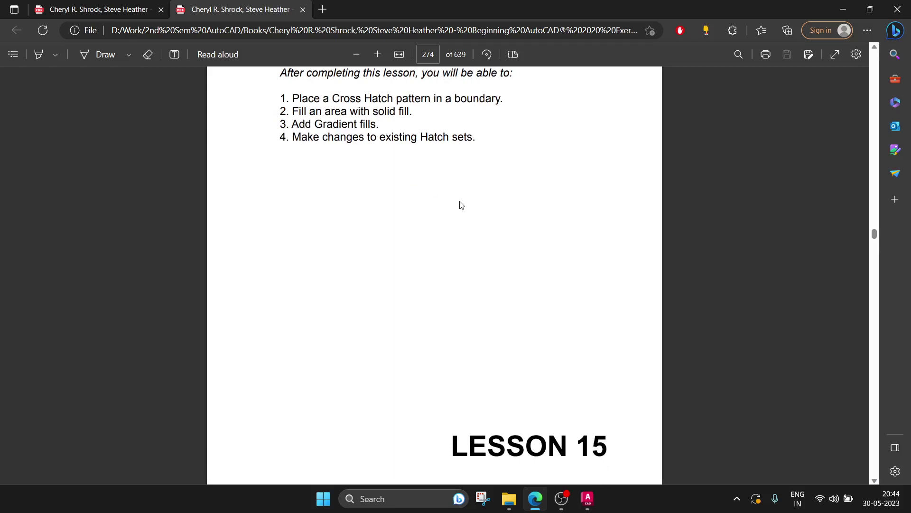
- Highlight the cross hatch, solid fill and gradient fill objectives of Lesson 15
left_click_drag(387, 98, 443, 99)
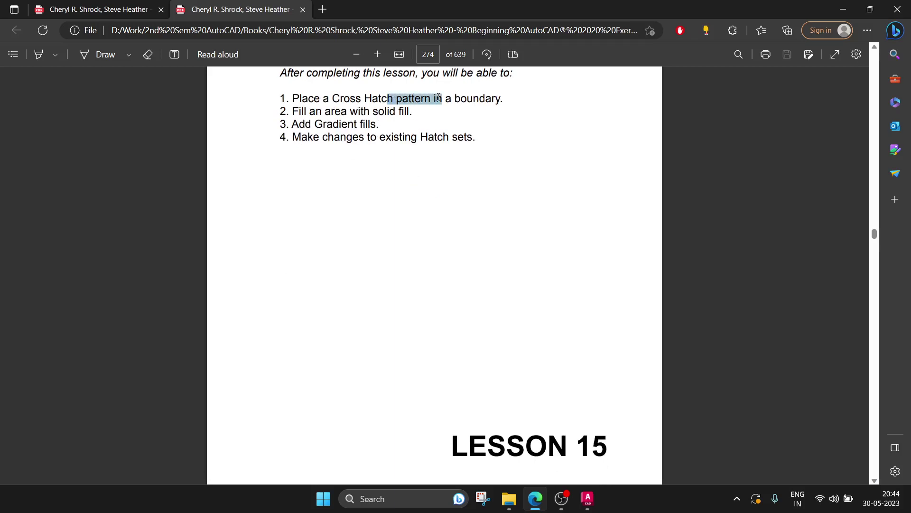
left_click_drag(375, 112, 412, 112)
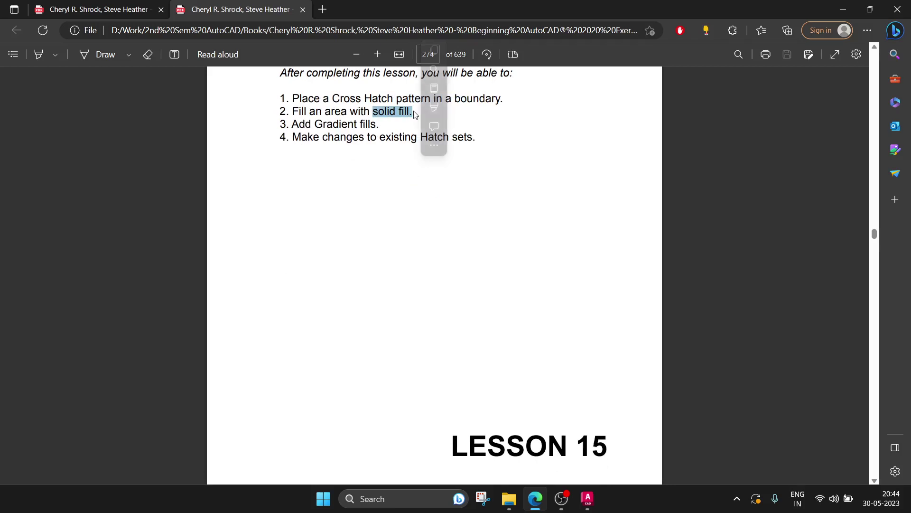
left_click(318, 124)
left_click_drag(318, 123, 370, 124)
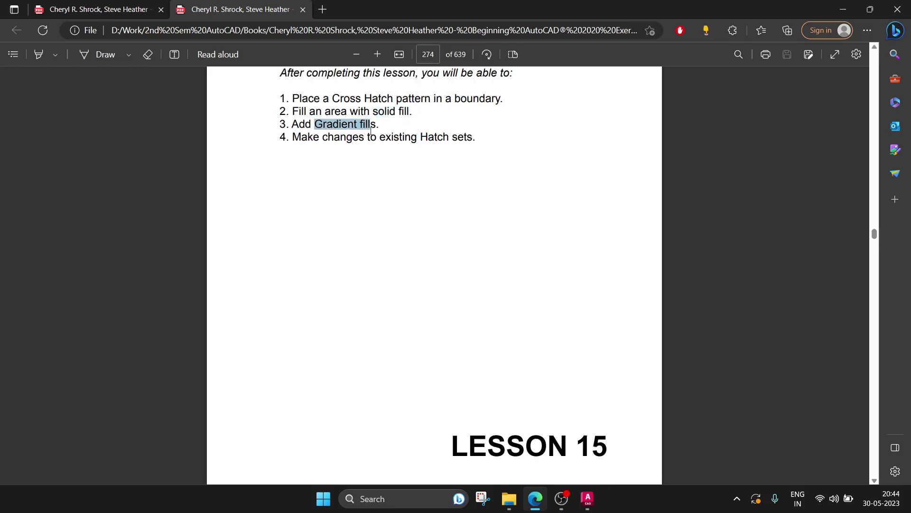
left_click(379, 242)
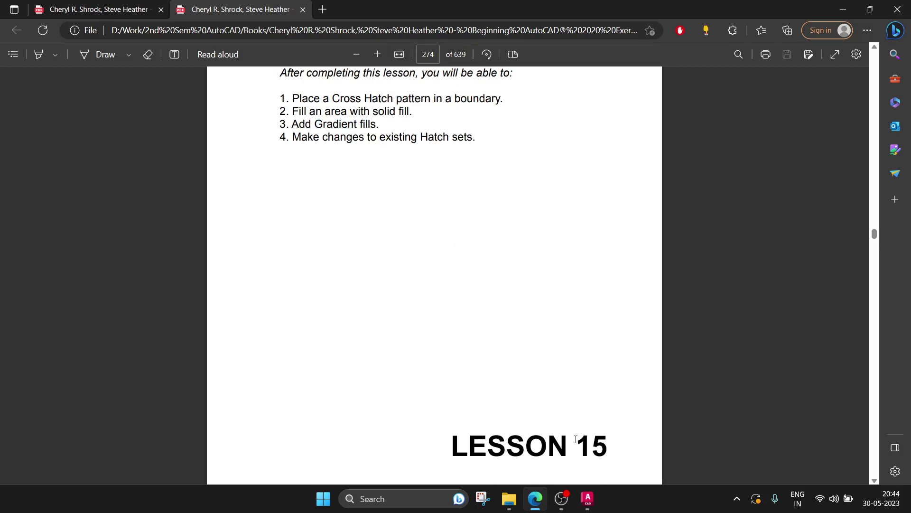
left_click(588, 498)
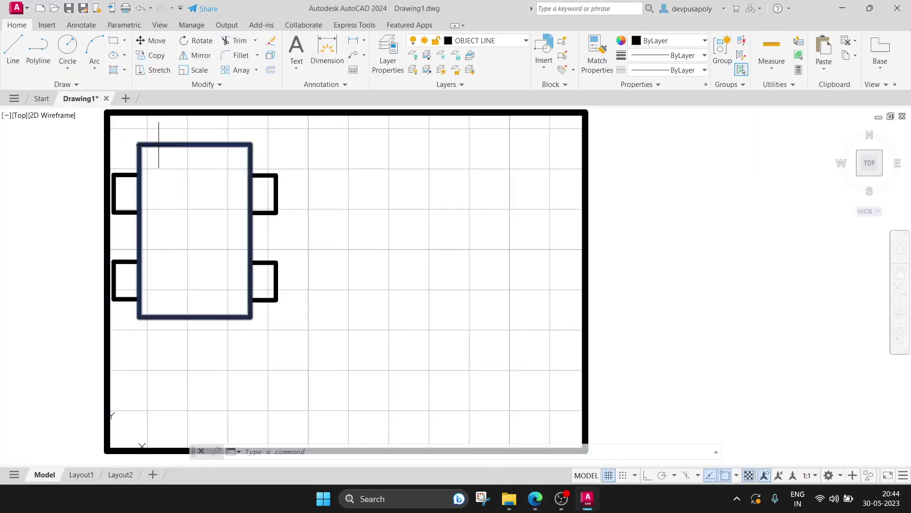
- Move the five-rectangle shape from its bottom-right corner to near the sheet's centre
type("move")
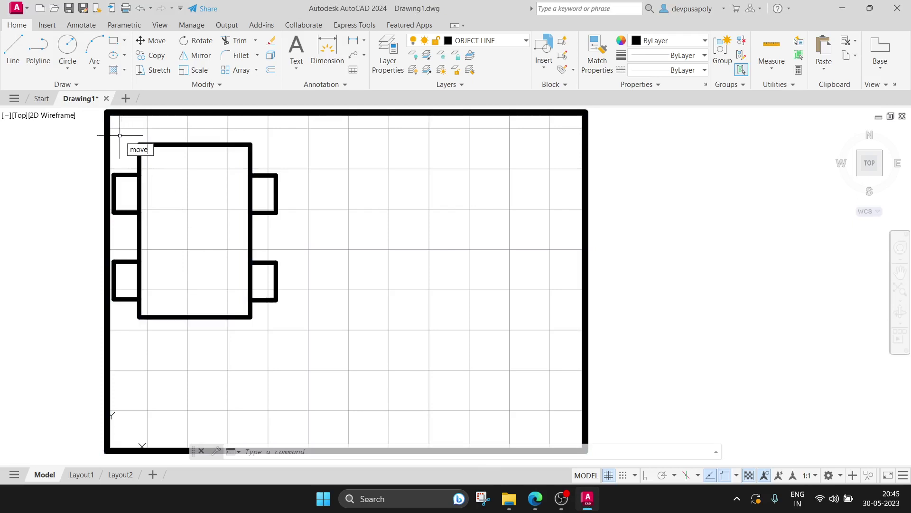
key("Return")
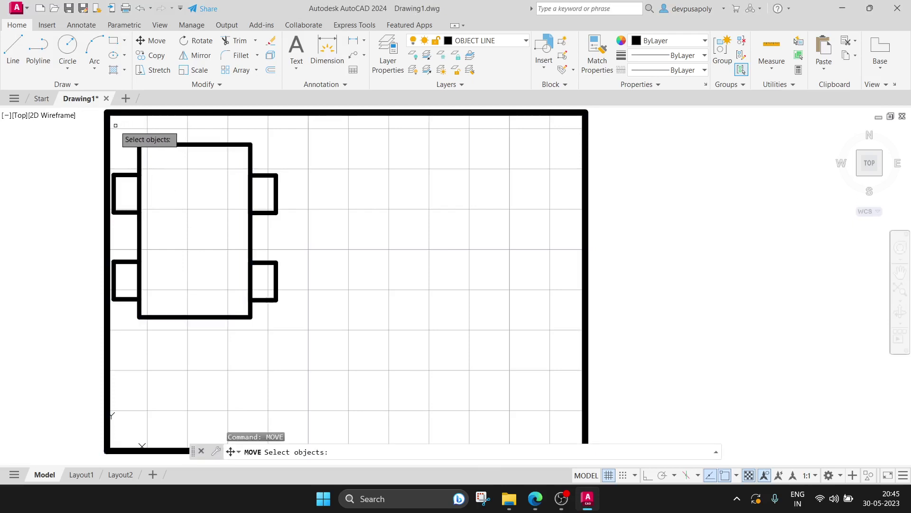
left_click(114, 124)
left_click(300, 345)
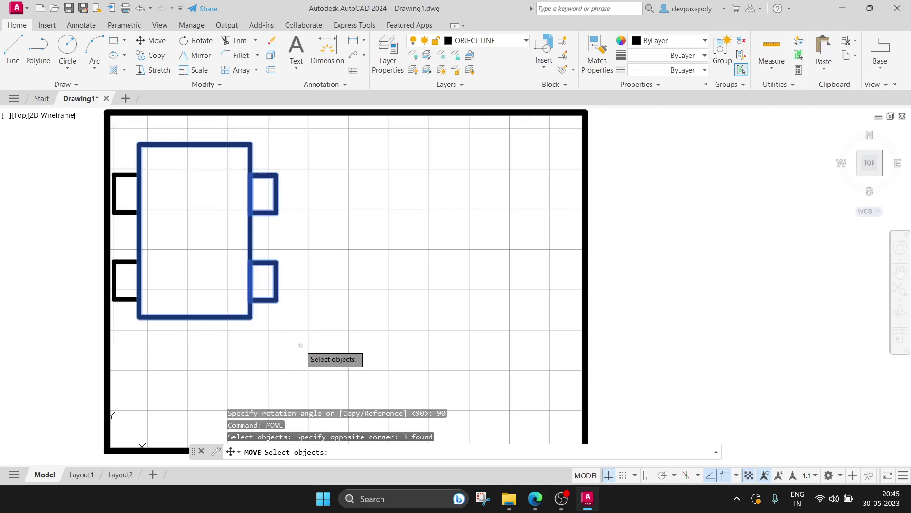
key("Escape")
type("move")
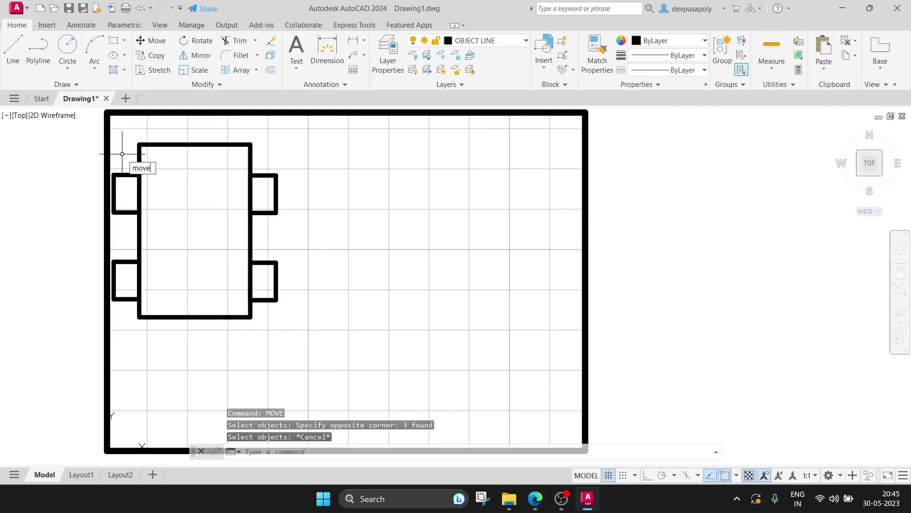
key("Return")
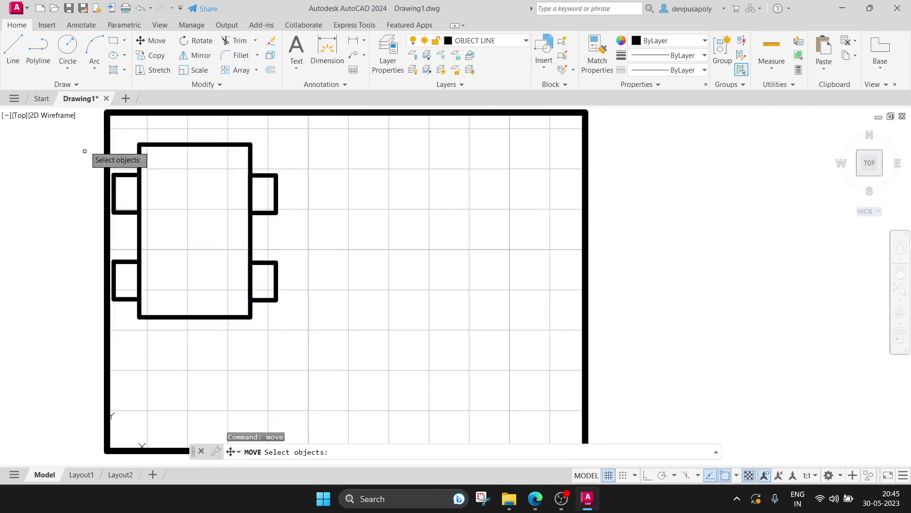
left_click(90, 128)
left_click(398, 357)
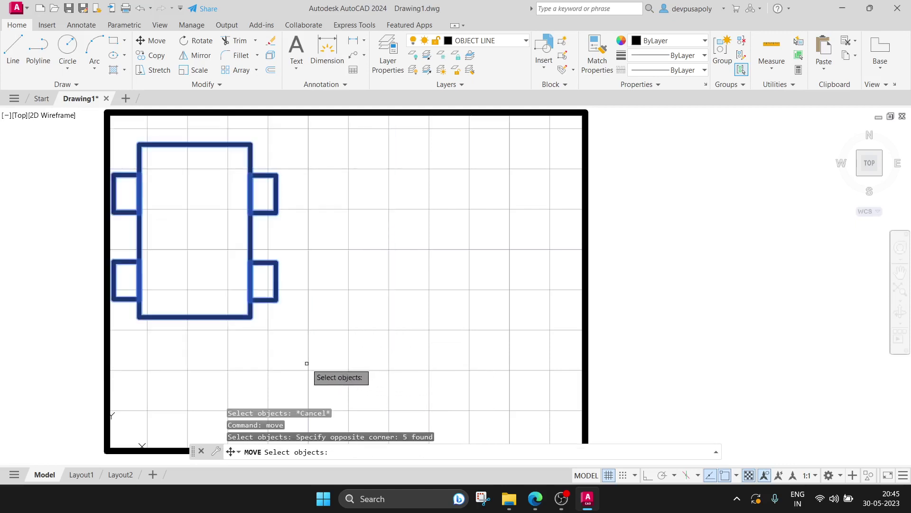
key("Return")
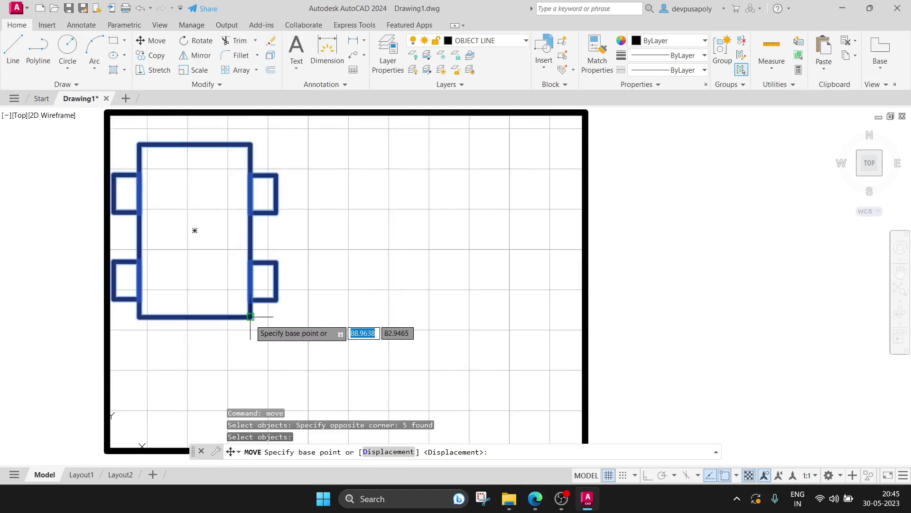
left_click(252, 317)
left_click(394, 365)
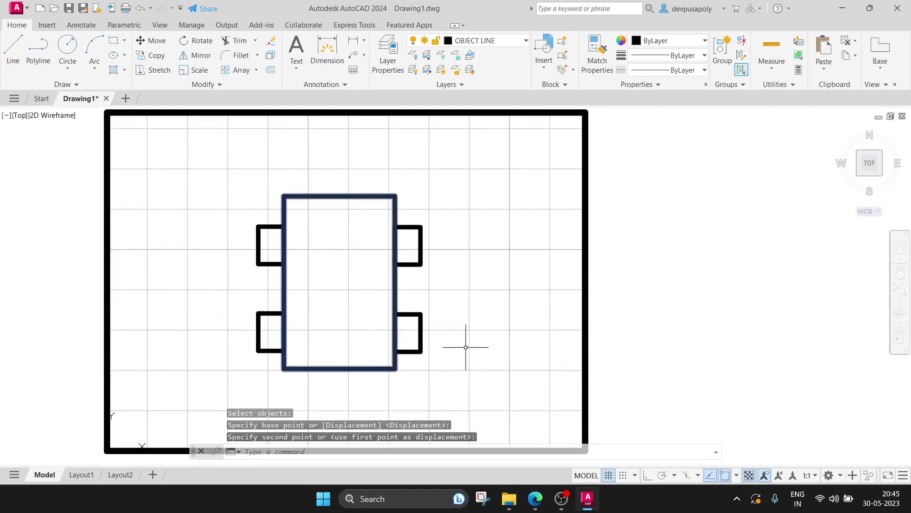
middle_click_drag(466, 344, 469, 323)
type("BH")
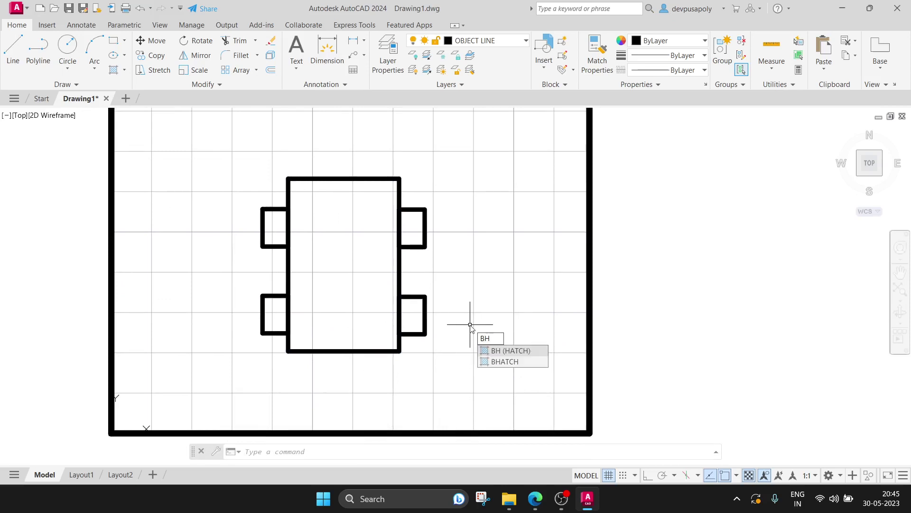
- Hatch the central body rectangle with the ANGLE grid pattern
key("Return")
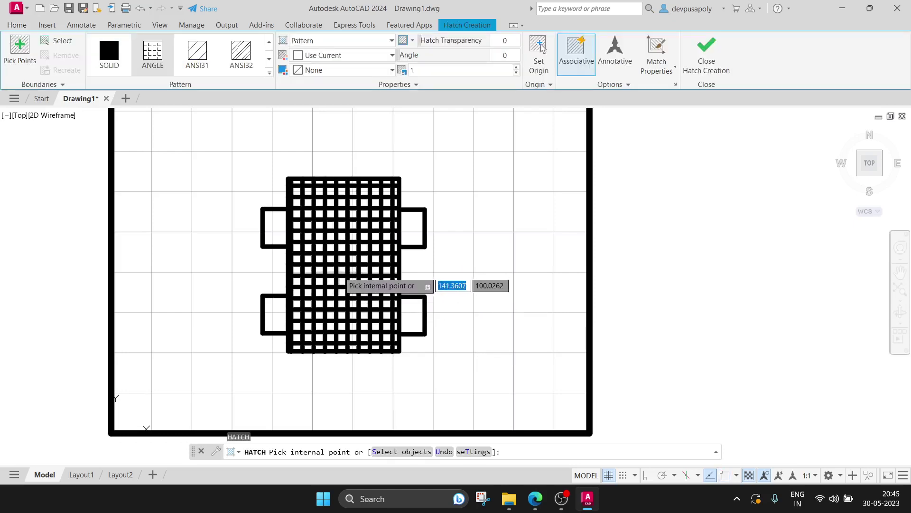
left_click(339, 274)
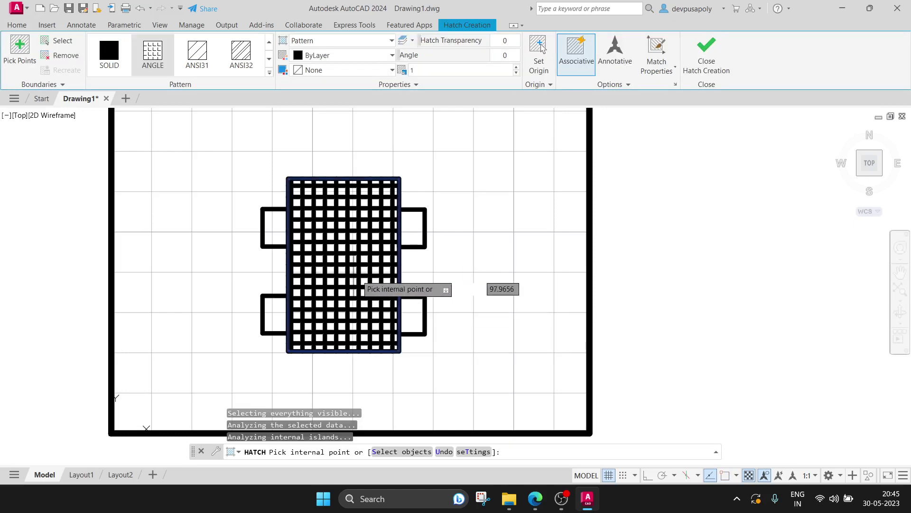
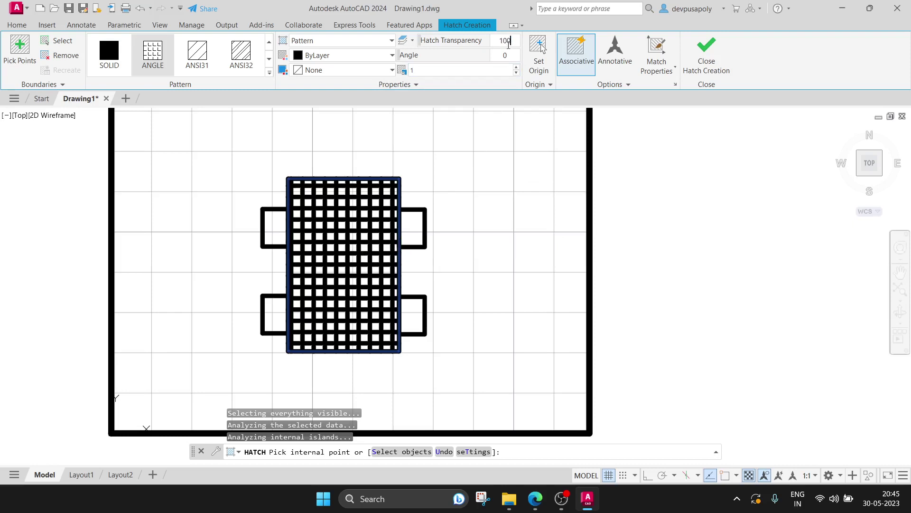
- Complete the crosshatch by picking the area inside the rectangle
key("Return")
left_click(325, 249)
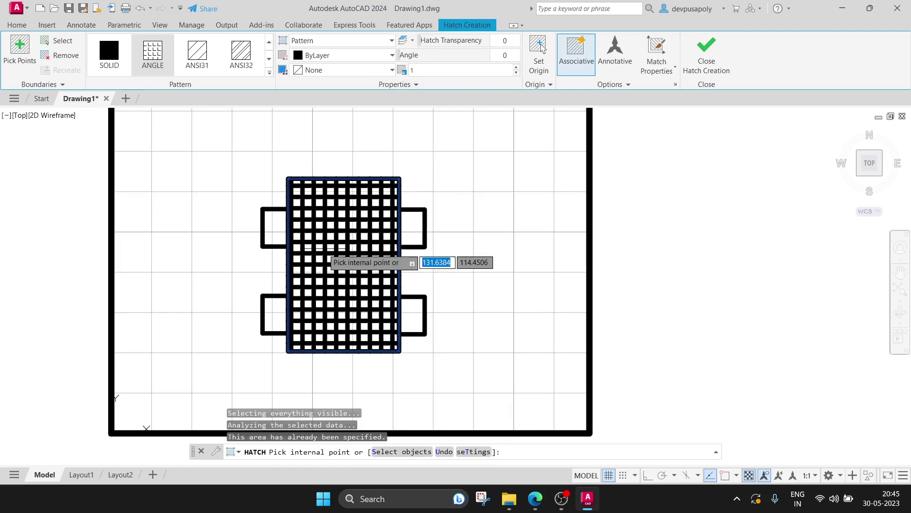
key("Escape")
- Give the tabletop hatch a transparency of 50, then reselect it
left_click(333, 256)
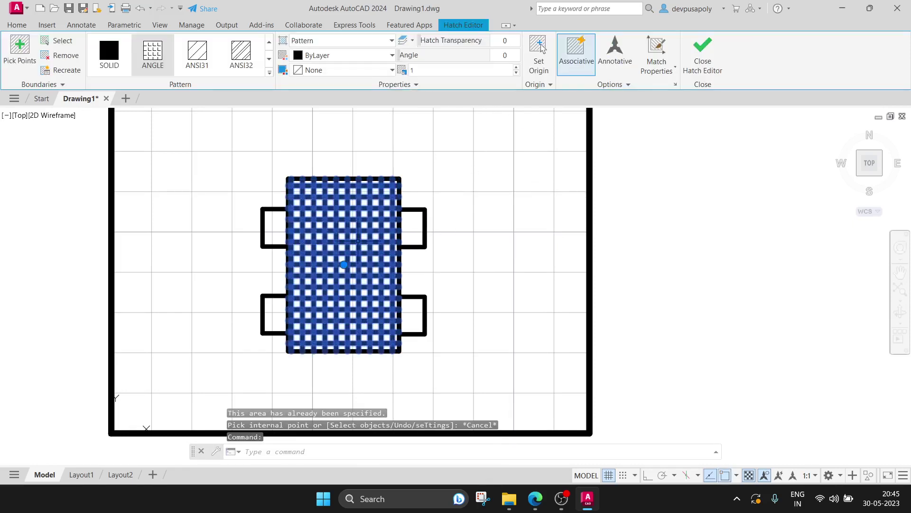
left_click(506, 42)
key("Return")
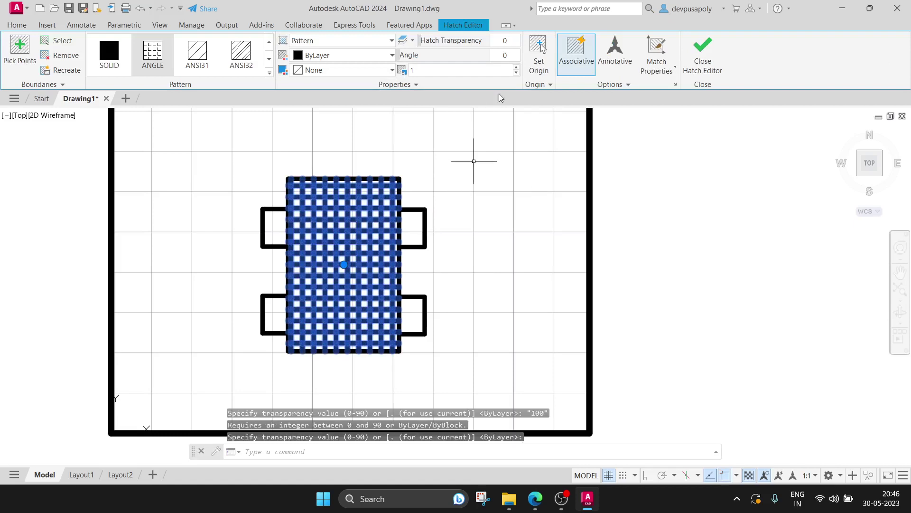
type("50")
key("Return")
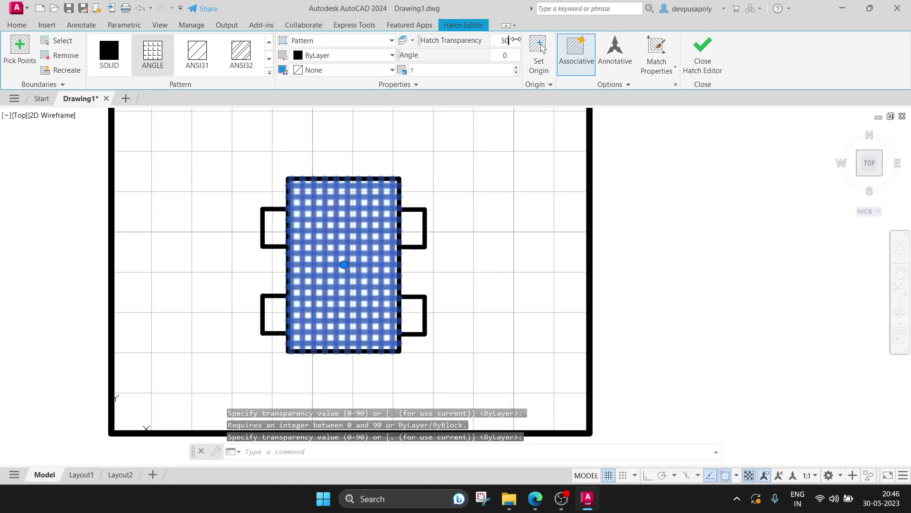
left_click(459, 206)
key("Escape")
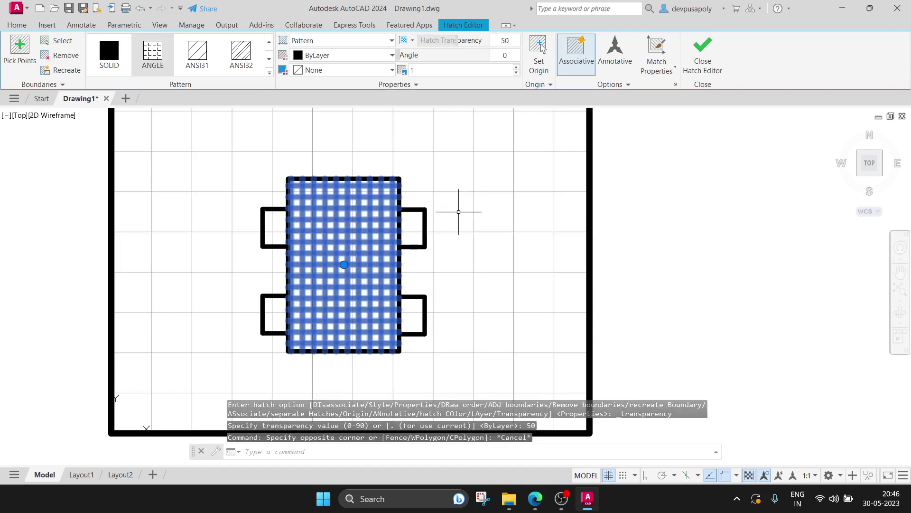
key("Escape")
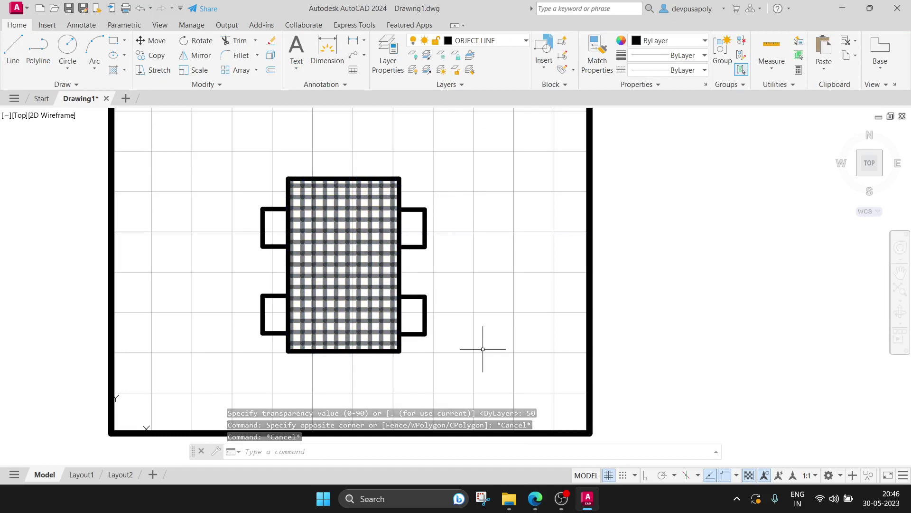
left_click(358, 280)
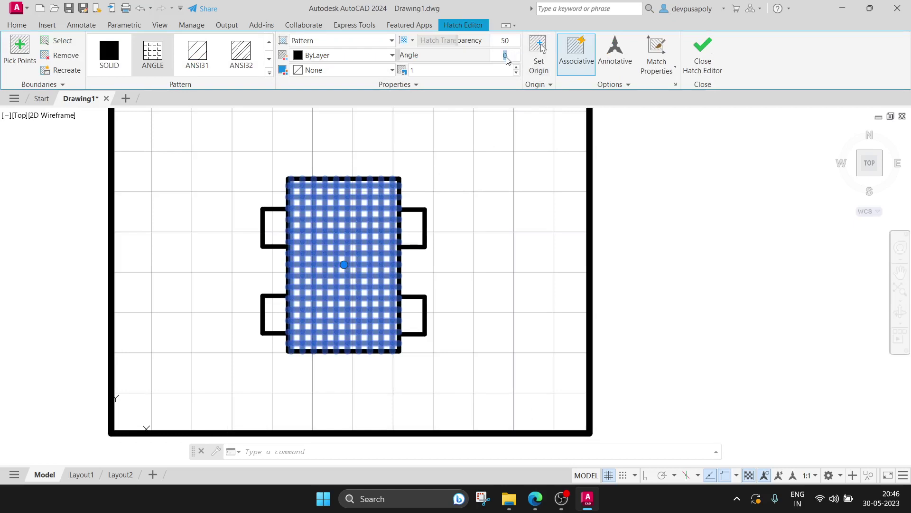
type("60")
- Rotate the tabletop hatch pattern to 60 degrees
key("Return")
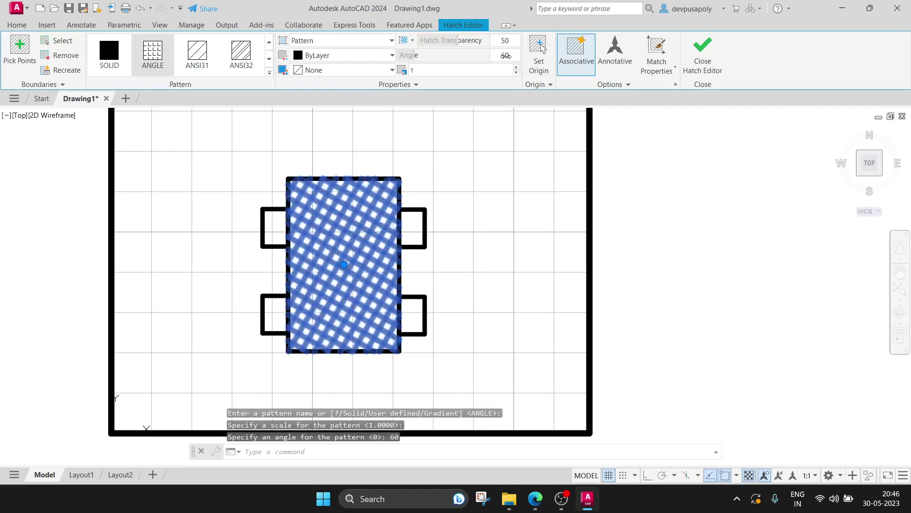
left_click(501, 222)
key("Escape")
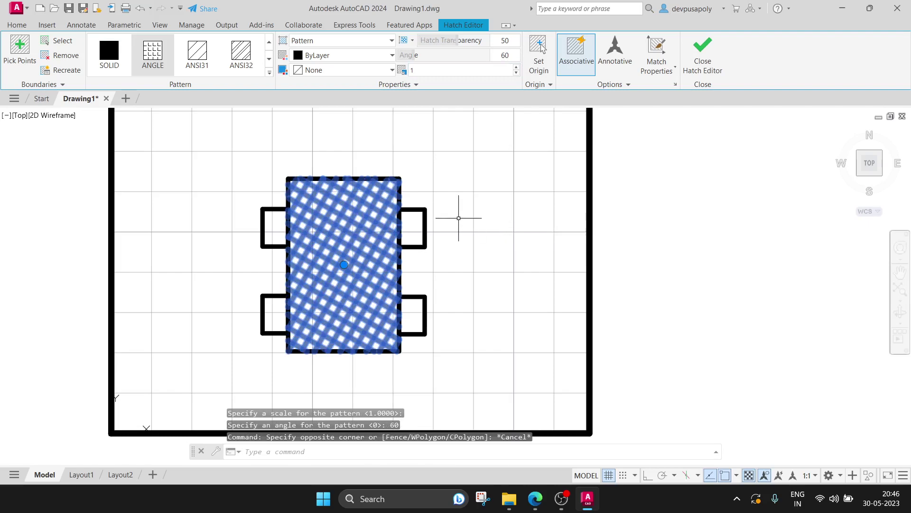
key("Escape")
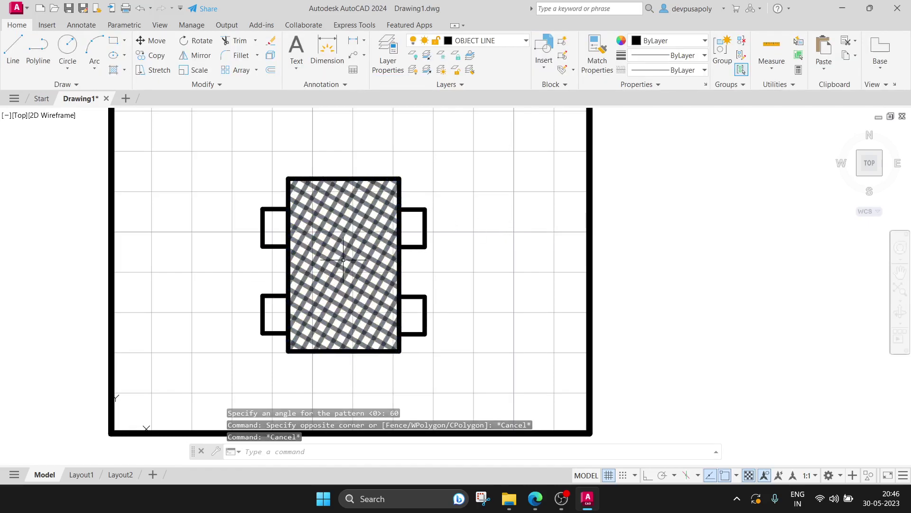
- Try hatch pattern scales of 5 and then 1
left_click(343, 261)
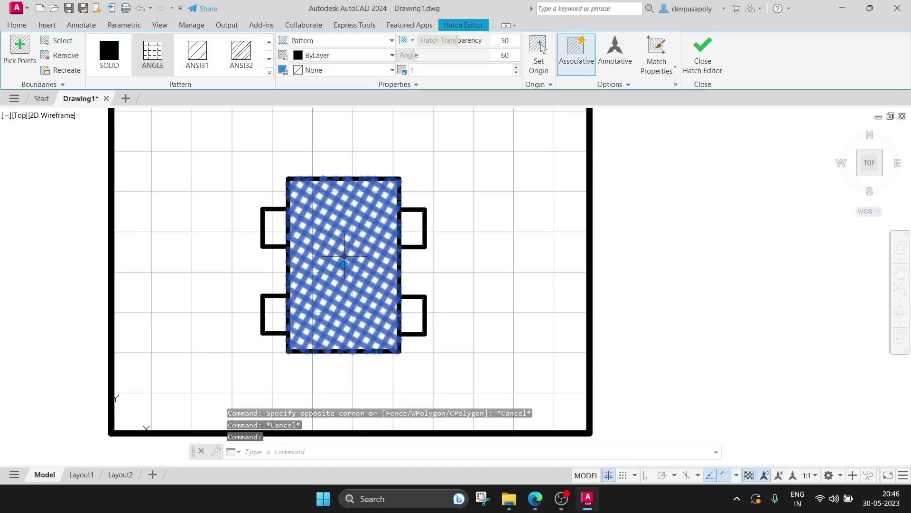
left_click(413, 69)
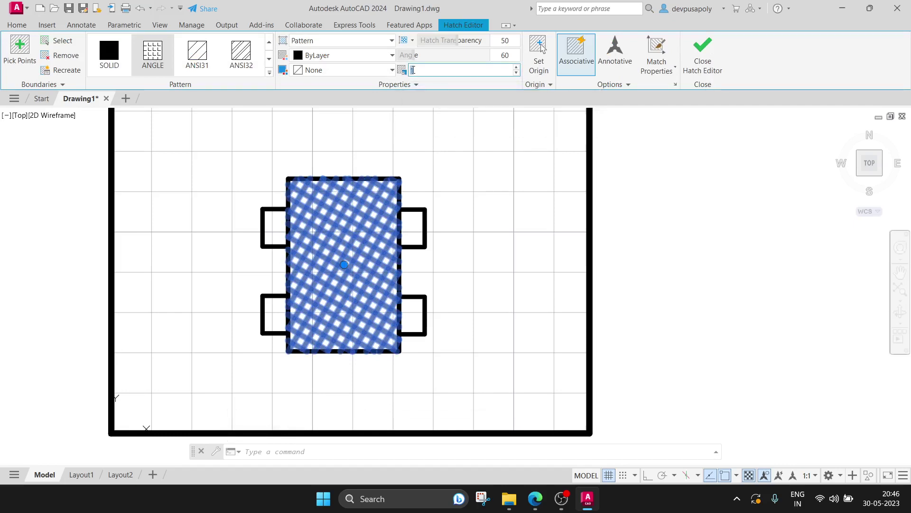
type("5")
key("Return")
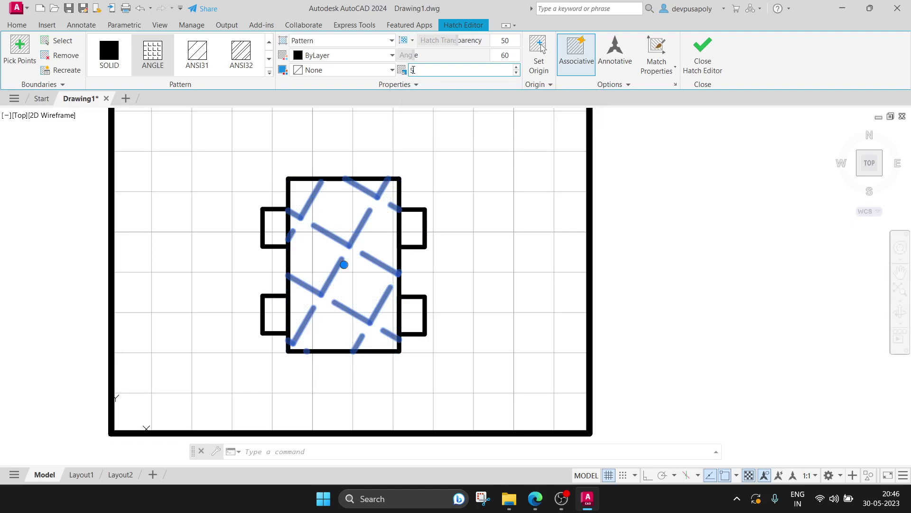
left_click(412, 71)
key("Return")
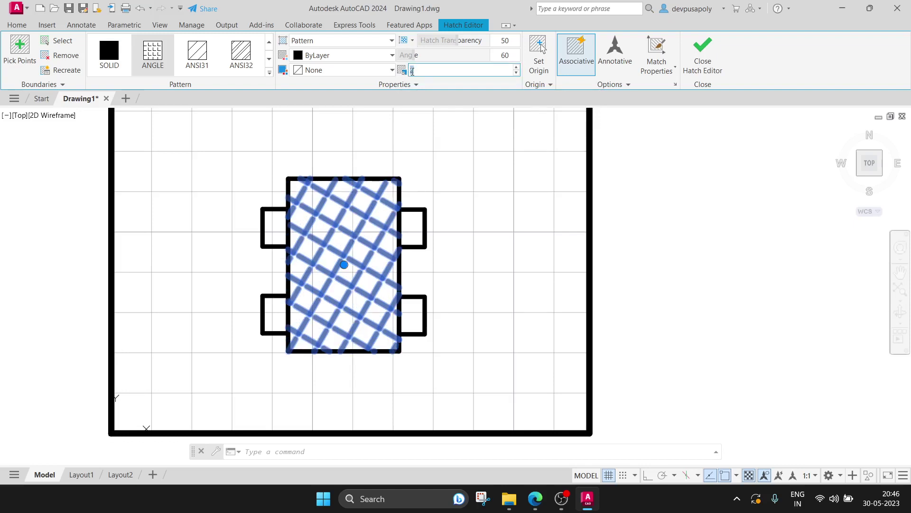
key("Return")
type("3")
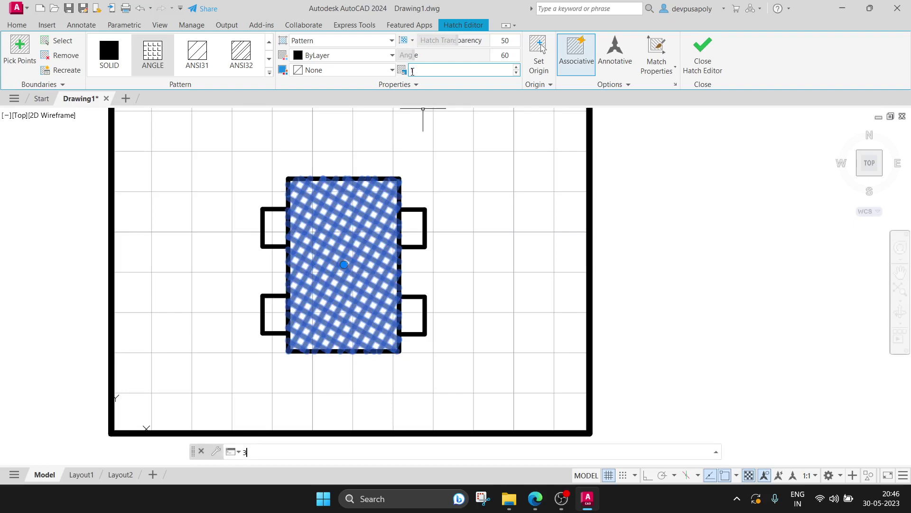
type("3do")
key("Return")
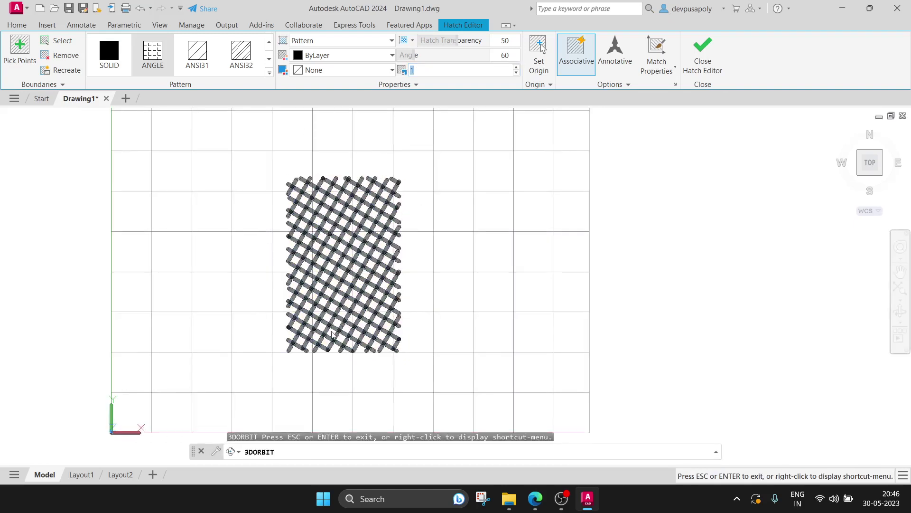
key("Escape")
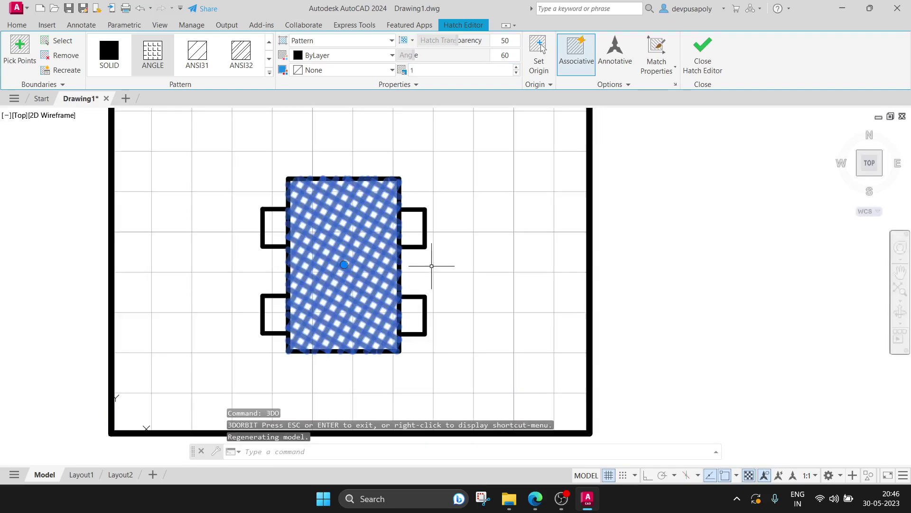
- Set the hatch pattern scale to 0.5 for a finer crosshatch
left_click(418, 68)
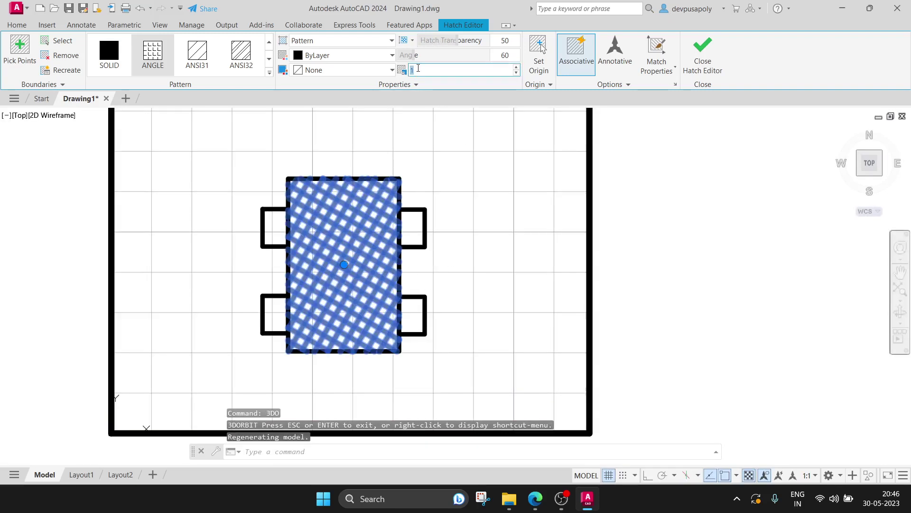
type("0.5")
key("Return")
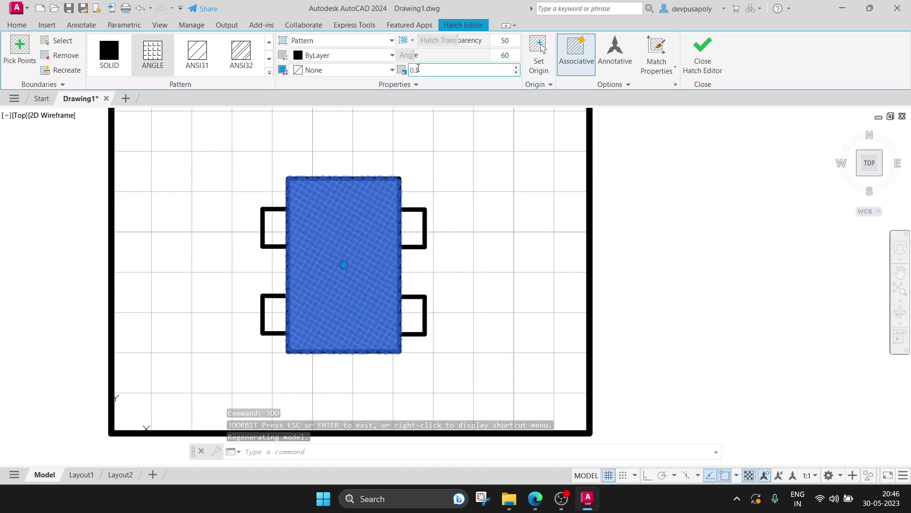
left_click(463, 276)
key("Escape")
key("Escape")
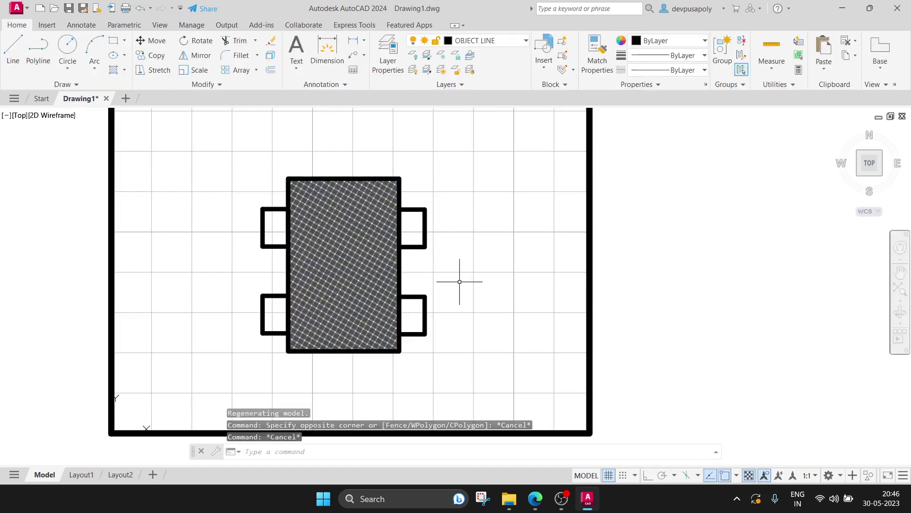
left_click(362, 271)
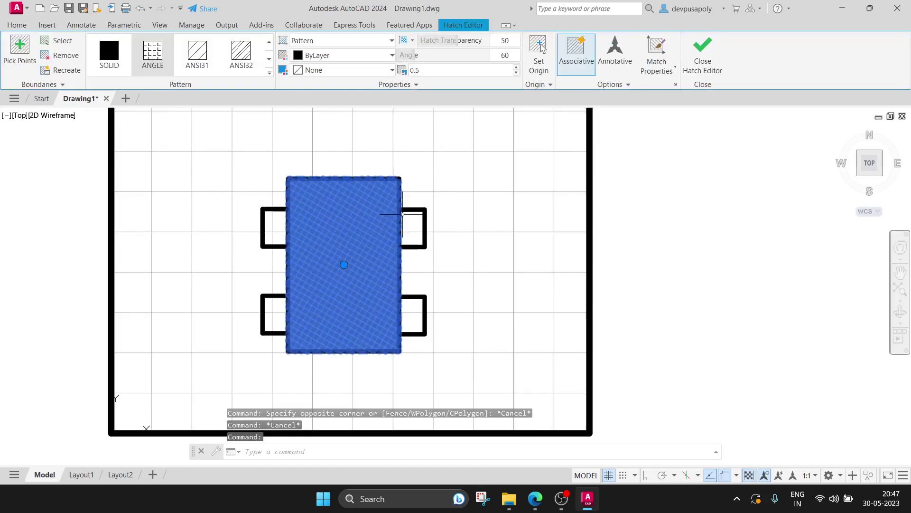
- Set the tabletop hatch scale to 0.99
left_click(424, 70)
type("0.99")
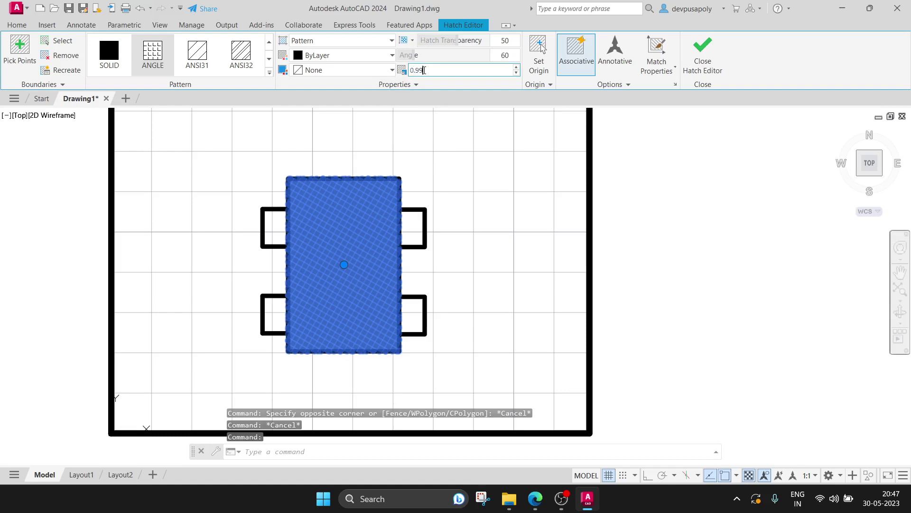
key("Return")
left_click(492, 272)
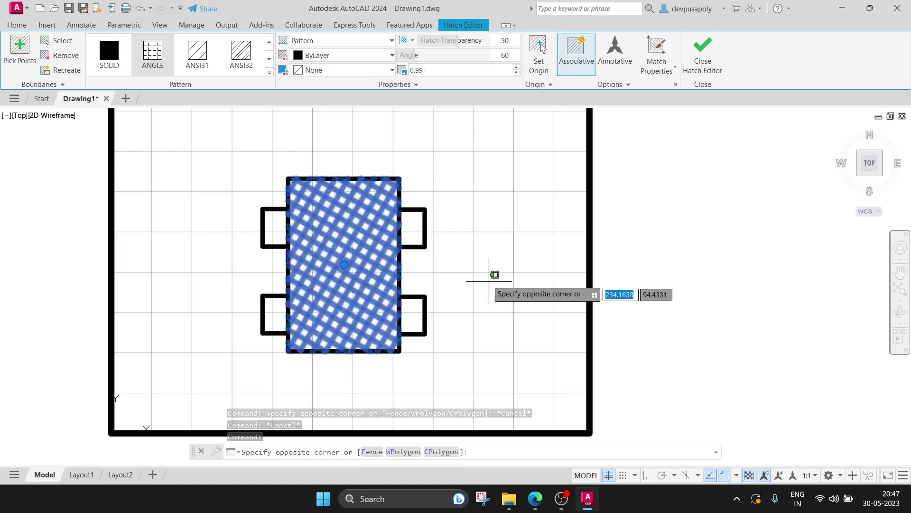
key("Escape")
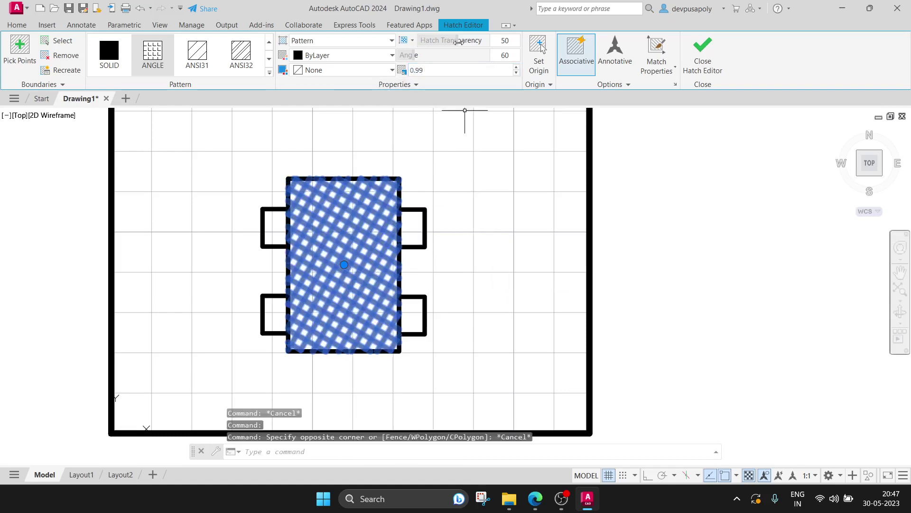
- Raise the hatch transparency to 58 and set its angle to 69
left_click_drag(450, 42, 468, 42)
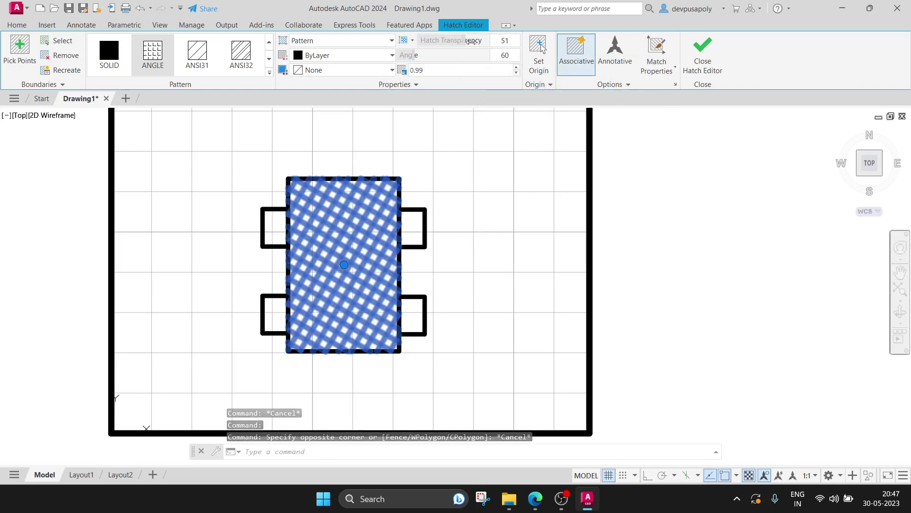
left_click_drag(416, 54, 465, 53)
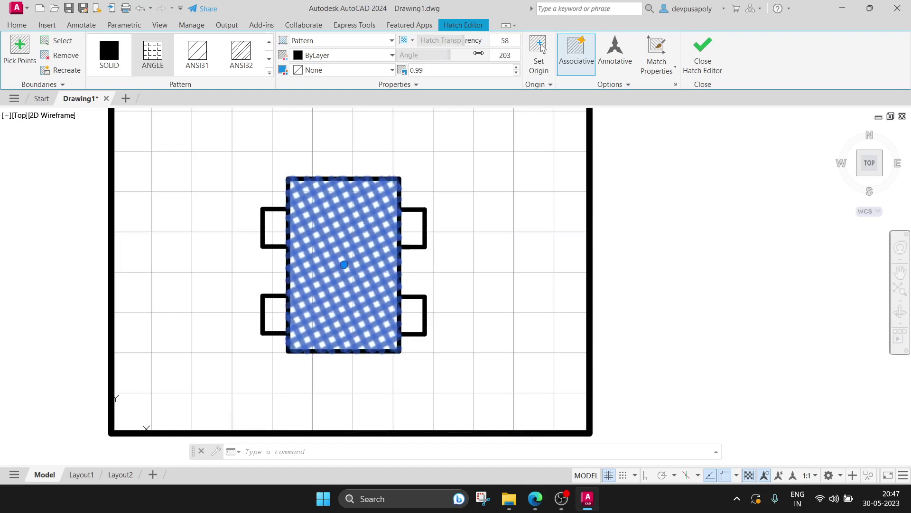
left_click_drag(465, 54, 427, 56)
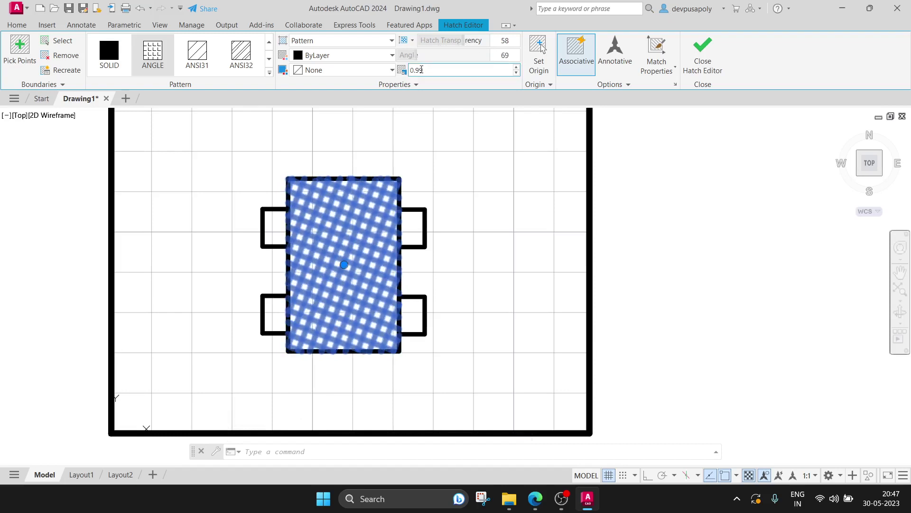
left_click(434, 214)
key("Escape")
key("Escape")
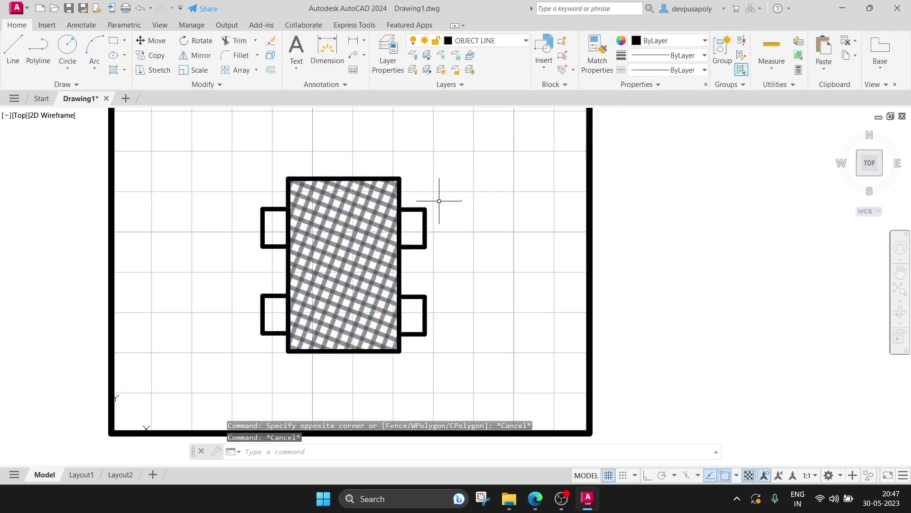
left_click(368, 221)
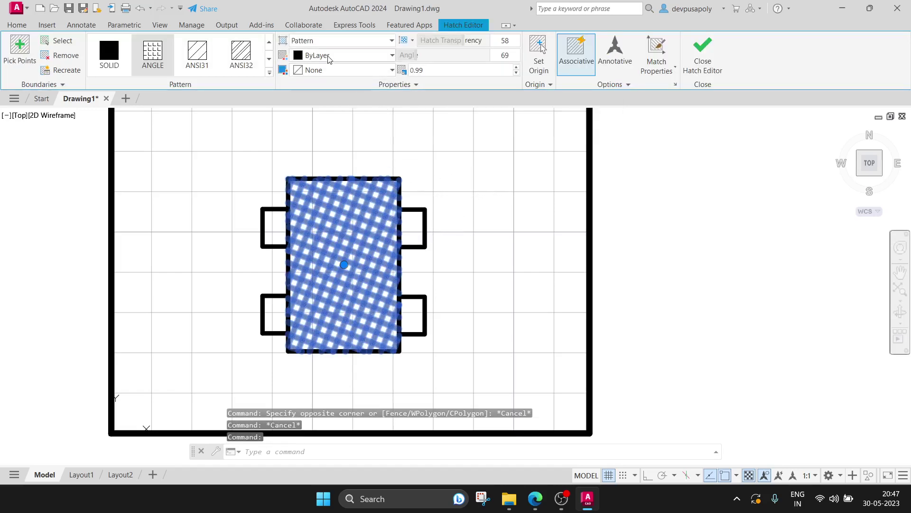
- Make the hatch colour yellow and preview it
left_click(329, 56)
left_click(310, 109)
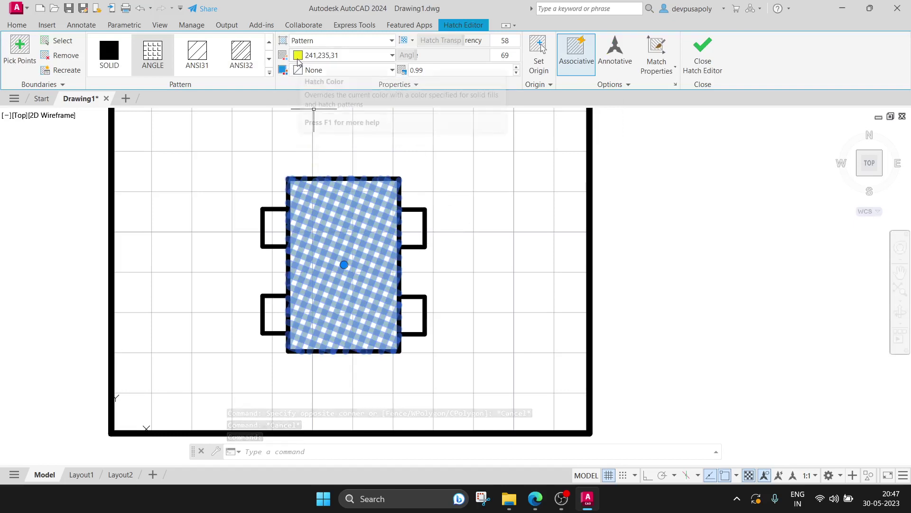
key("Escape")
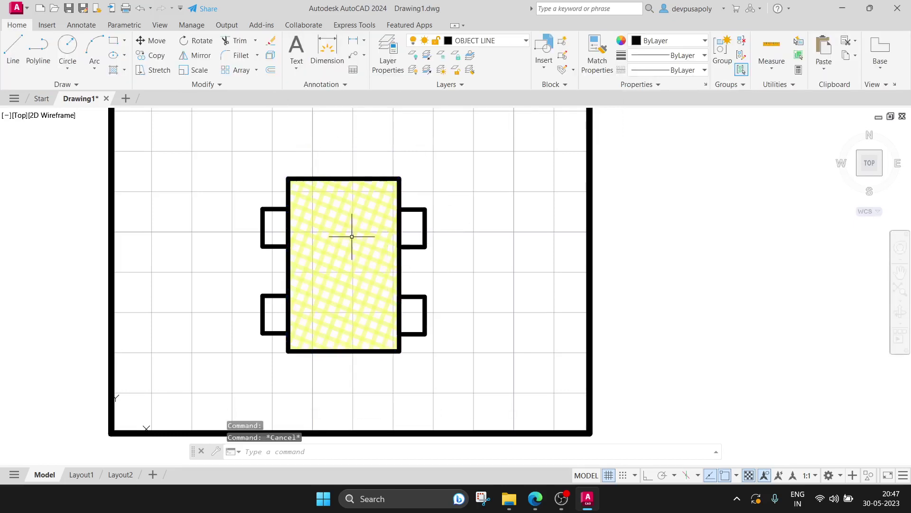
- Change the hatch line colour to red 237,31,36 and reselect the hatch
left_click(352, 236)
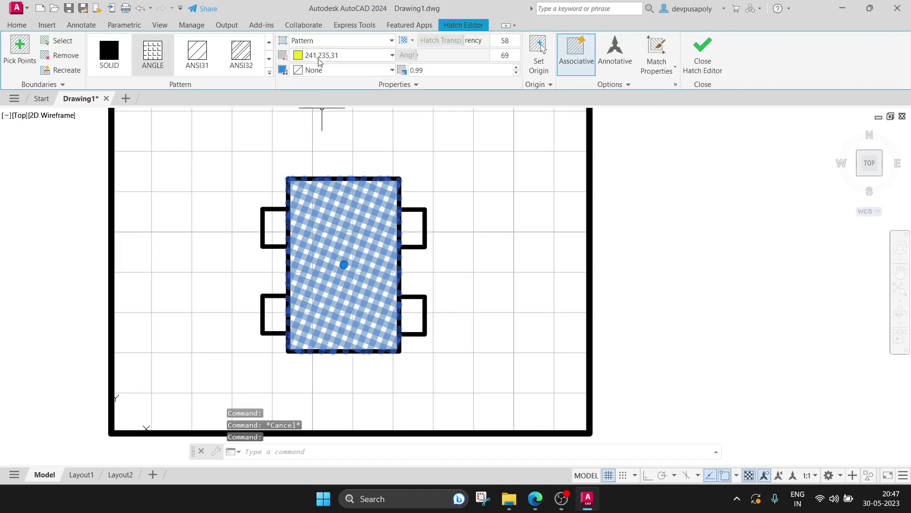
left_click(321, 56)
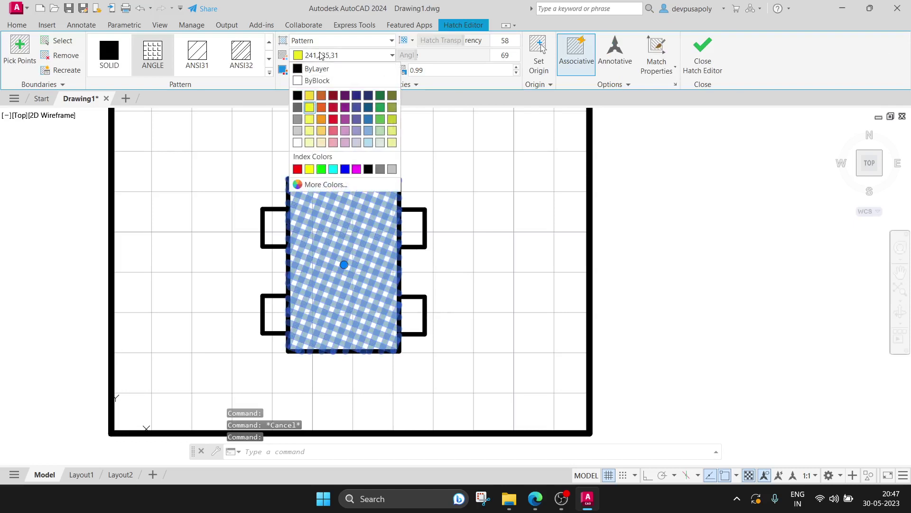
left_click(333, 121)
key("Escape")
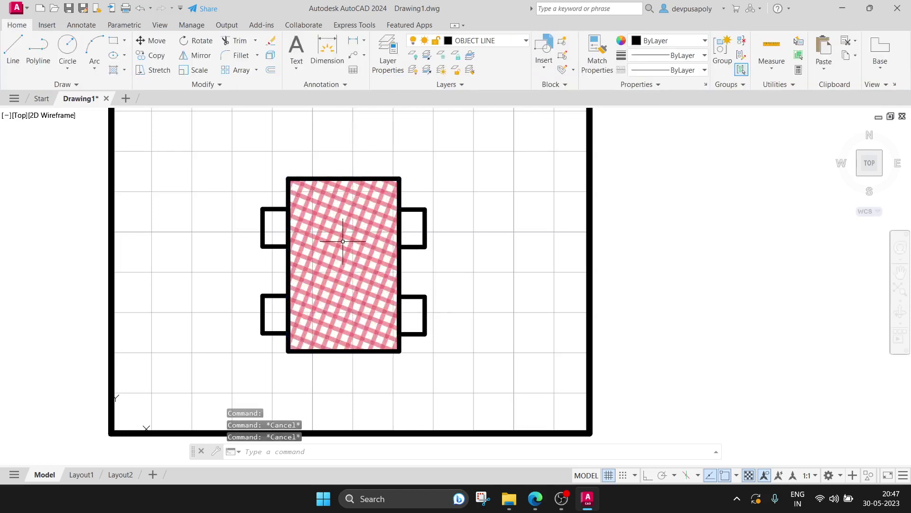
left_click(343, 241)
left_click(345, 239)
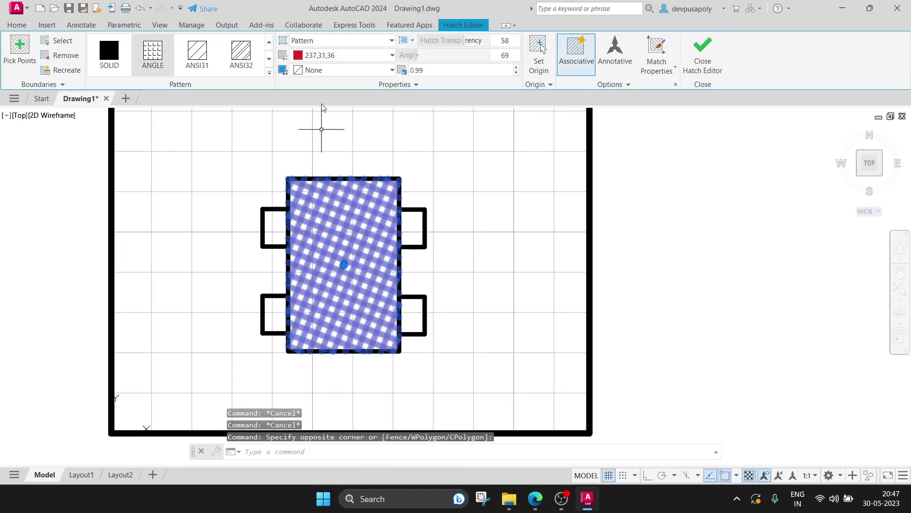
left_click(324, 70)
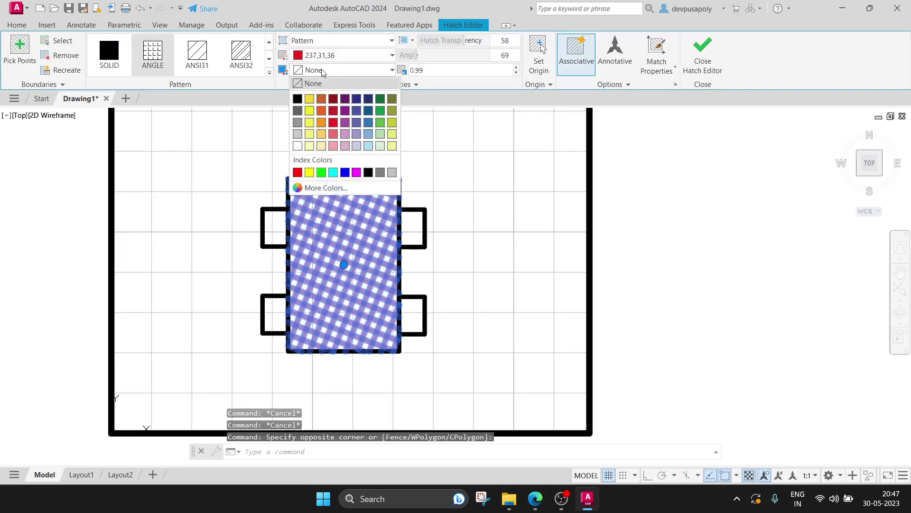
- Give the red-lined hatch a Blue background and check the result
left_click(345, 172)
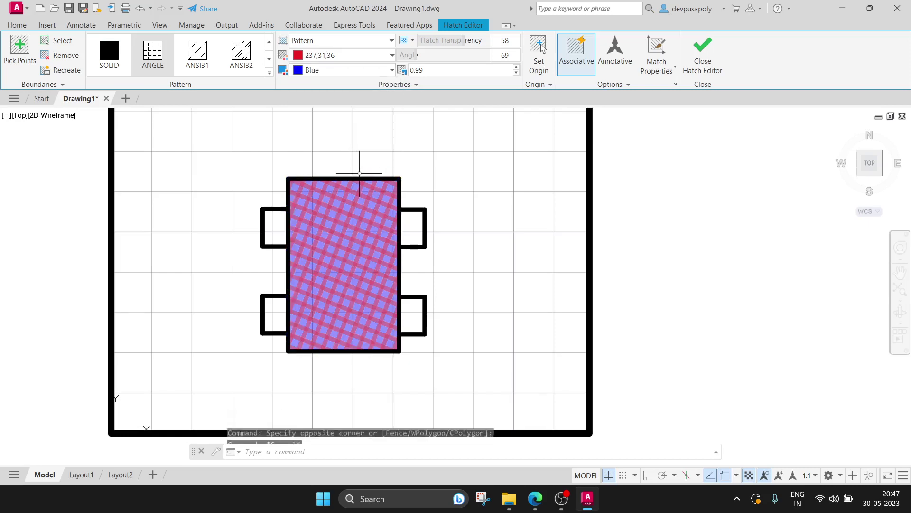
key("Escape")
left_click_drag(356, 190, 315, 112)
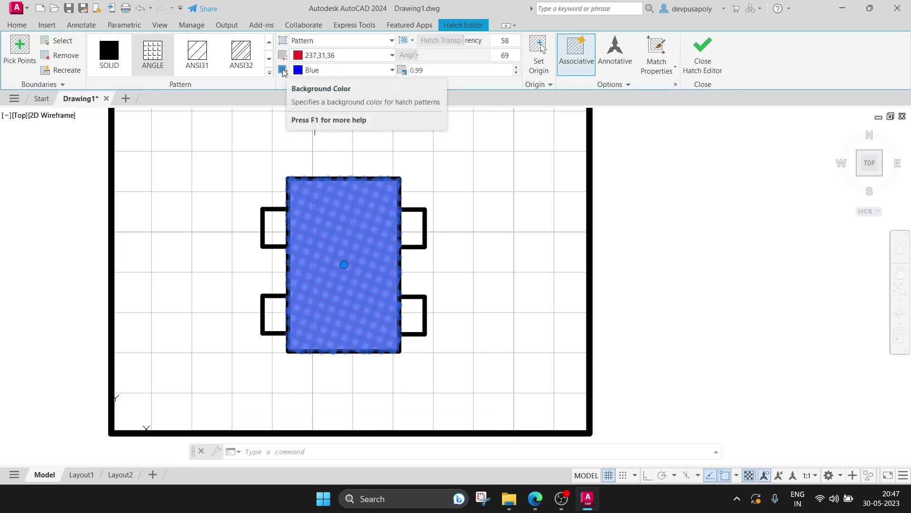
key("Escape")
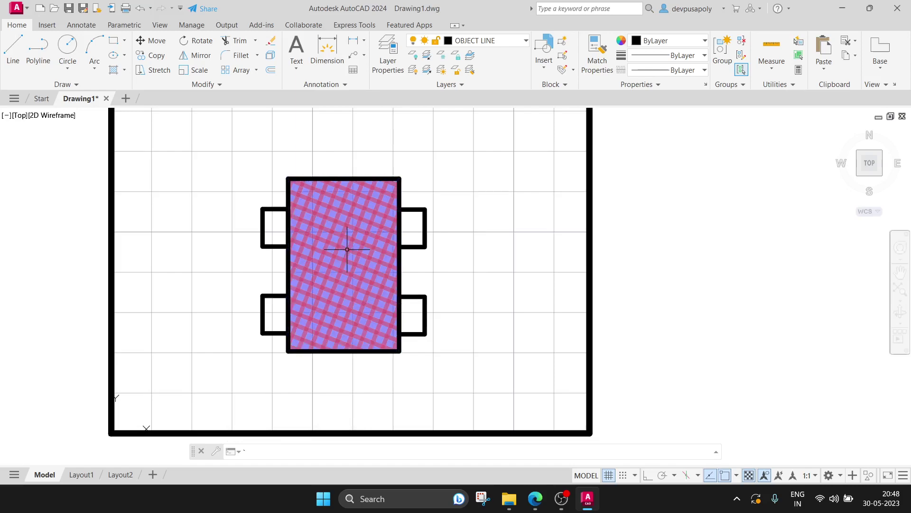
key("Escape")
key("Escape")
left_click(433, 254)
- Undo the accidental move of the tabletop hatch fill
left_click(363, 252)
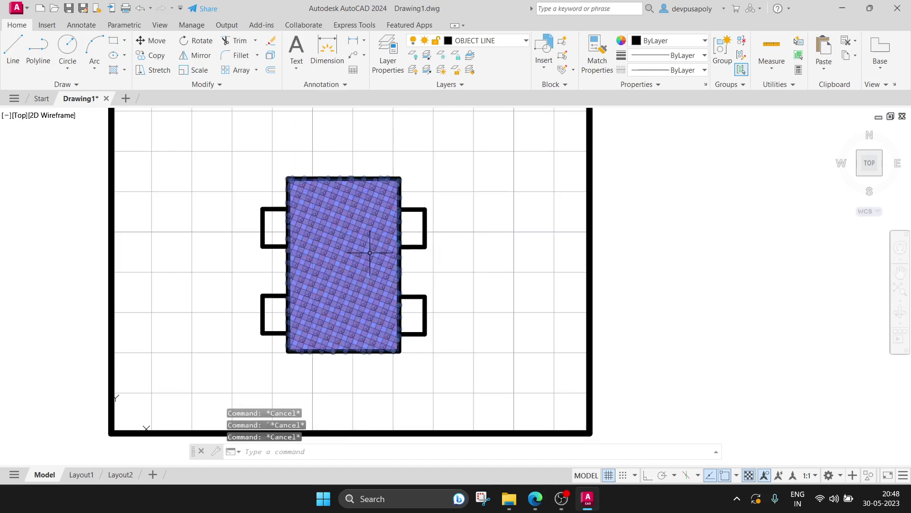
left_click(363, 252)
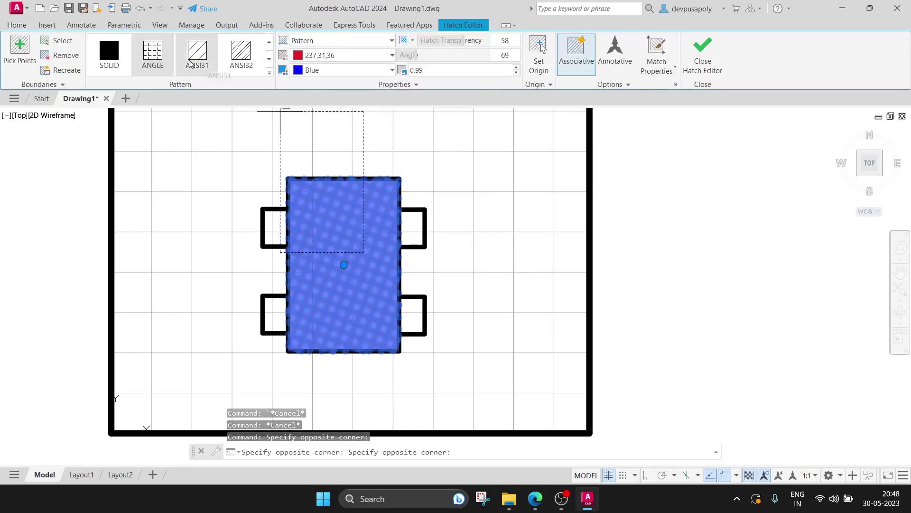
left_click(147, 61)
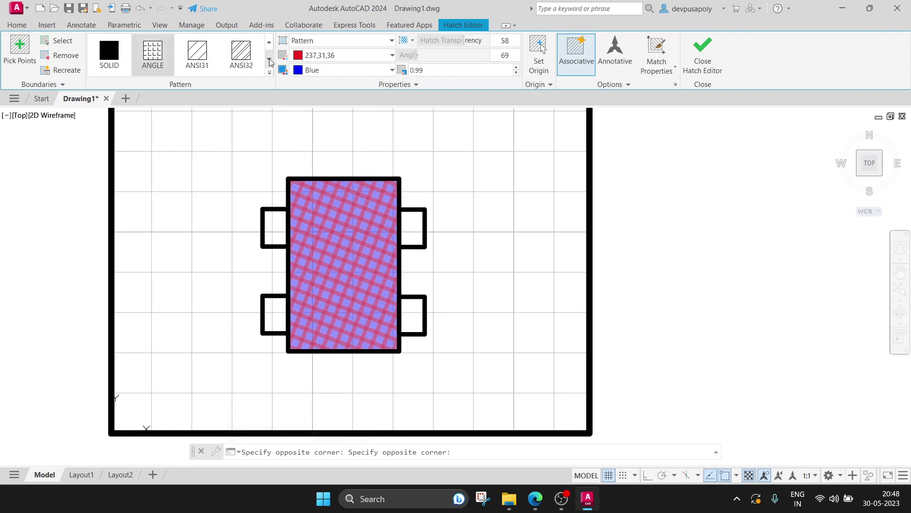
scroll(239, 62, "down", 1)
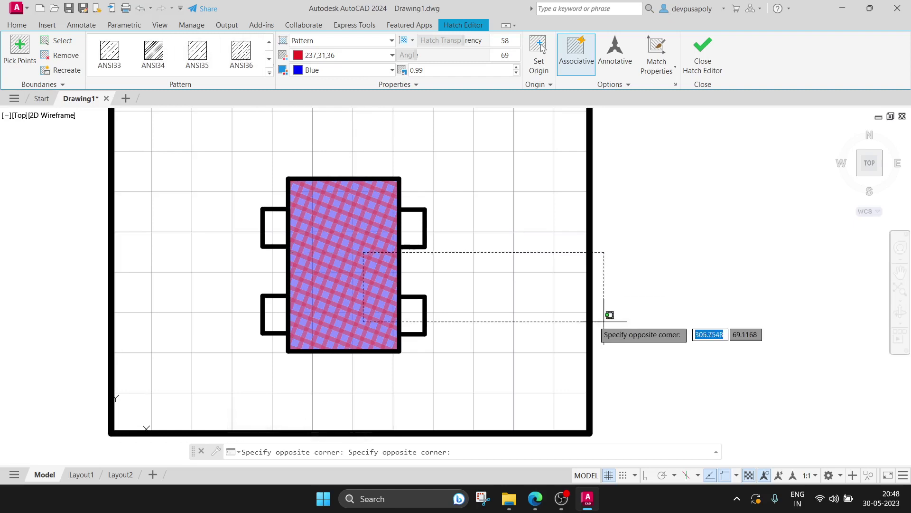
left_click(397, 265)
key("Escape")
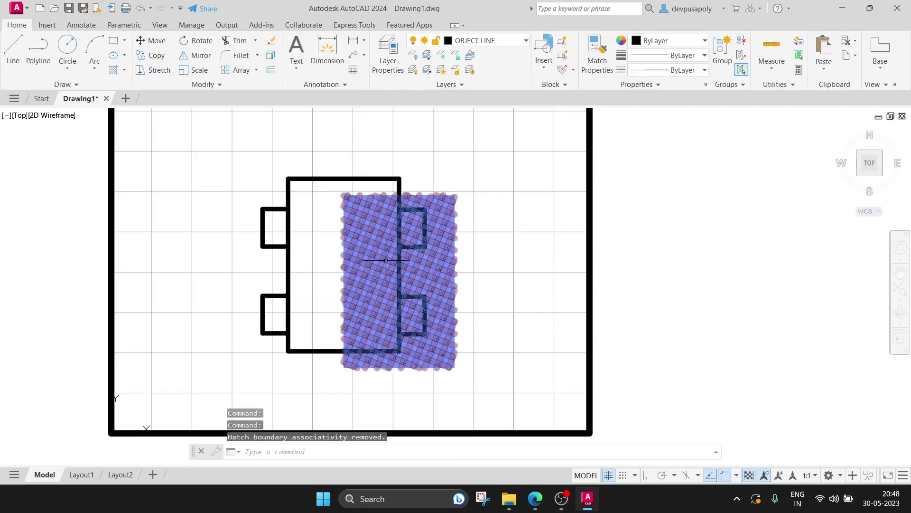
key("ctrl+z")
key("Escape")
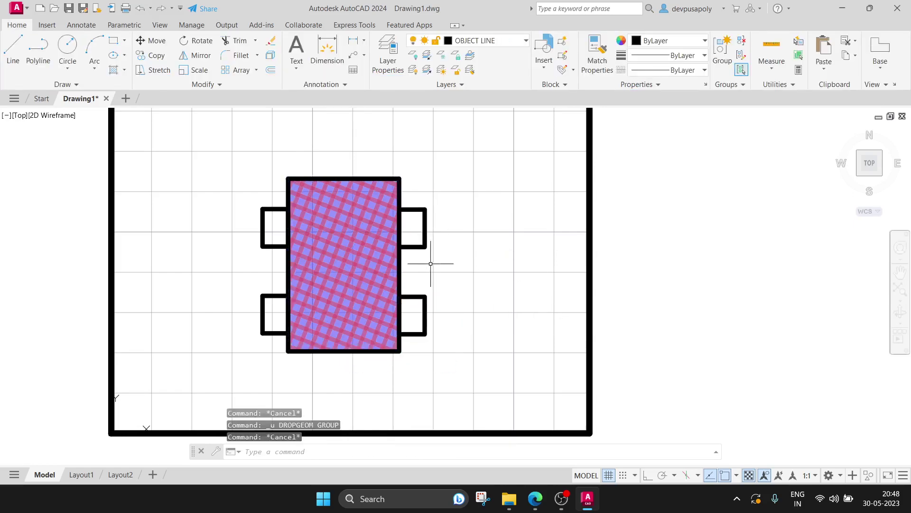
- Try ANGLE, ANSI31, ANSI32 and AR-B816C patterns, setting scale 0.05
left_click(359, 263)
left_click(153, 53)
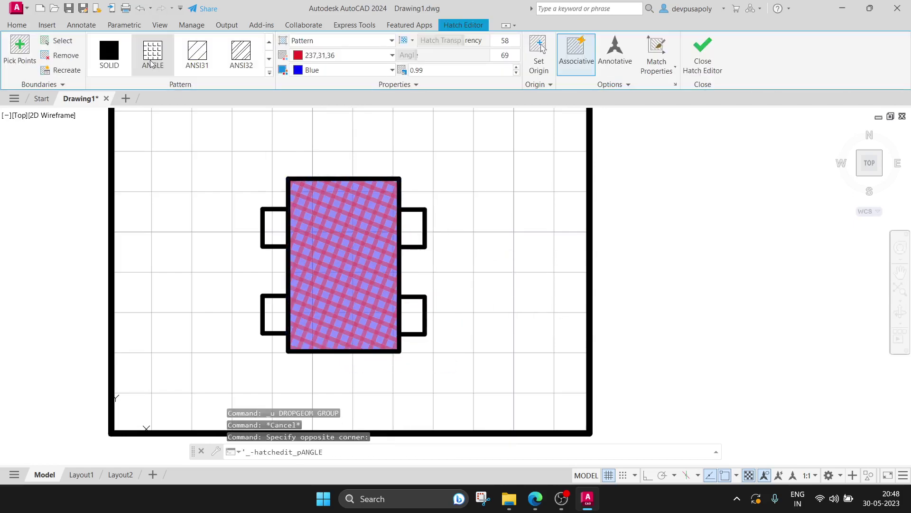
left_click(187, 63)
left_click(246, 55)
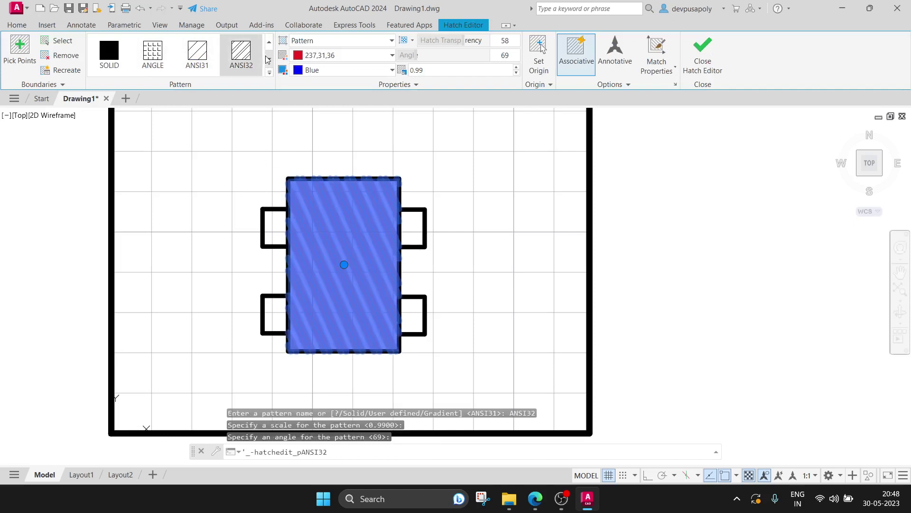
scroll(267, 59, "down", 1)
scroll(269, 60, "down", 1)
left_click(247, 57)
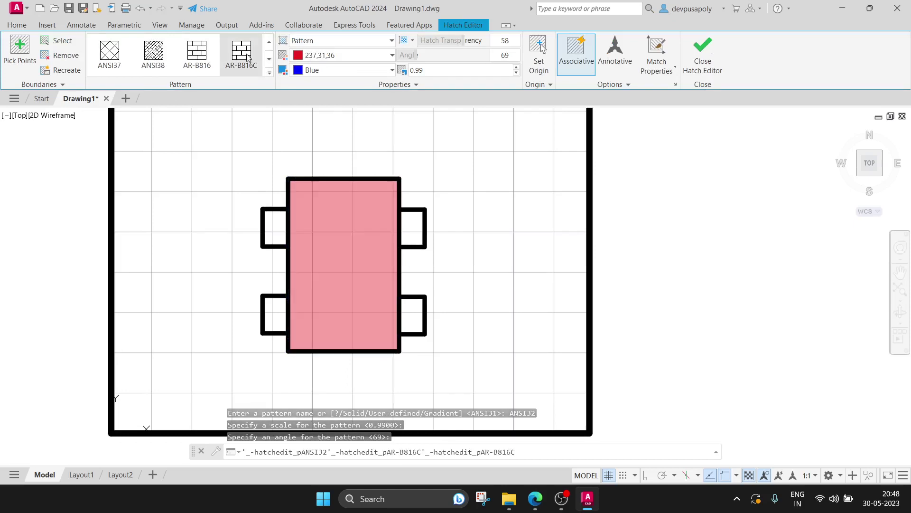
left_click(204, 60)
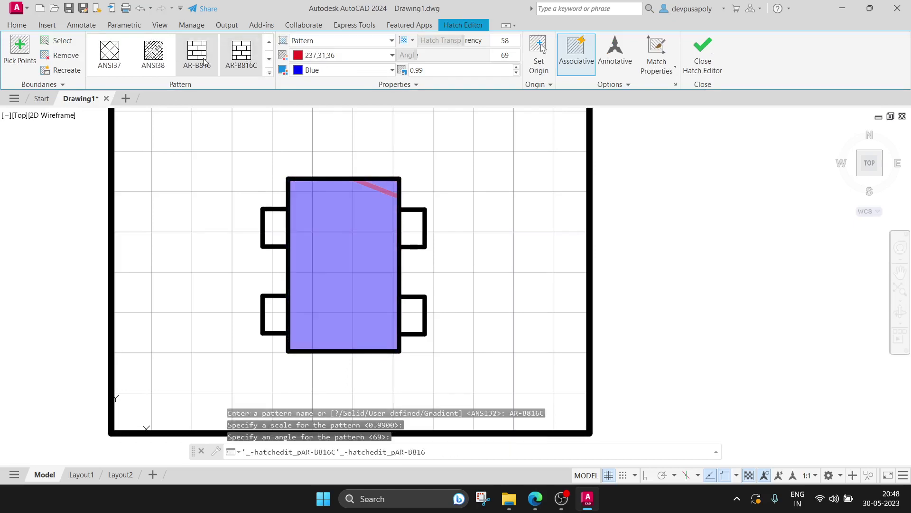
left_click(241, 55)
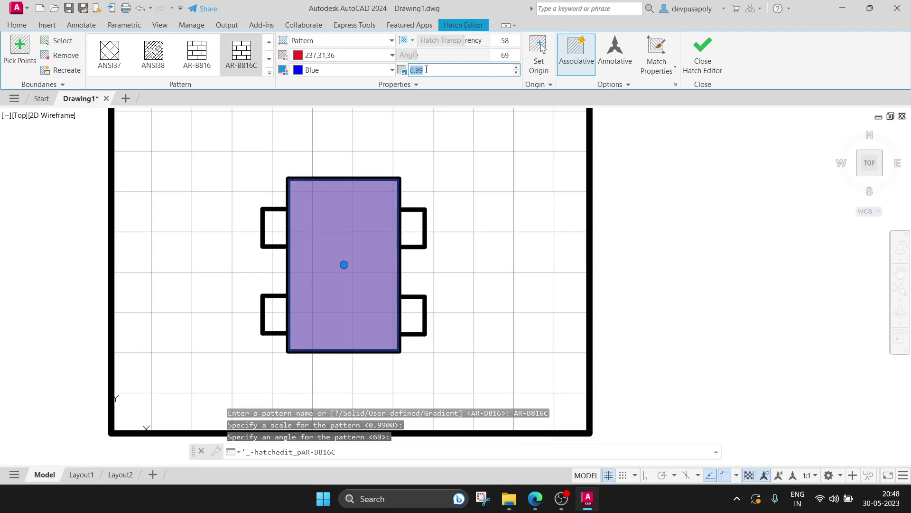
type("0.05")
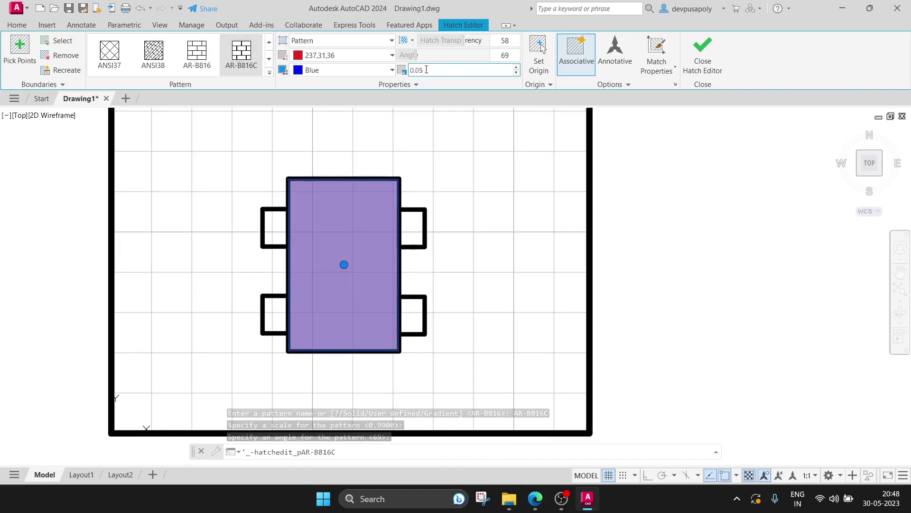
left_click(436, 167)
key("Escape")
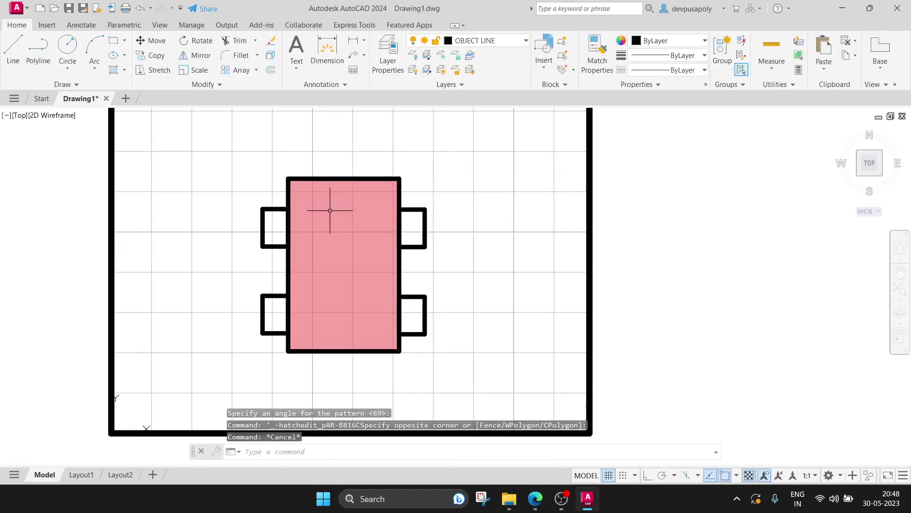
- Switch to the AR-B816 brick pattern with angle 0 for horizontal bricks
left_click(339, 217)
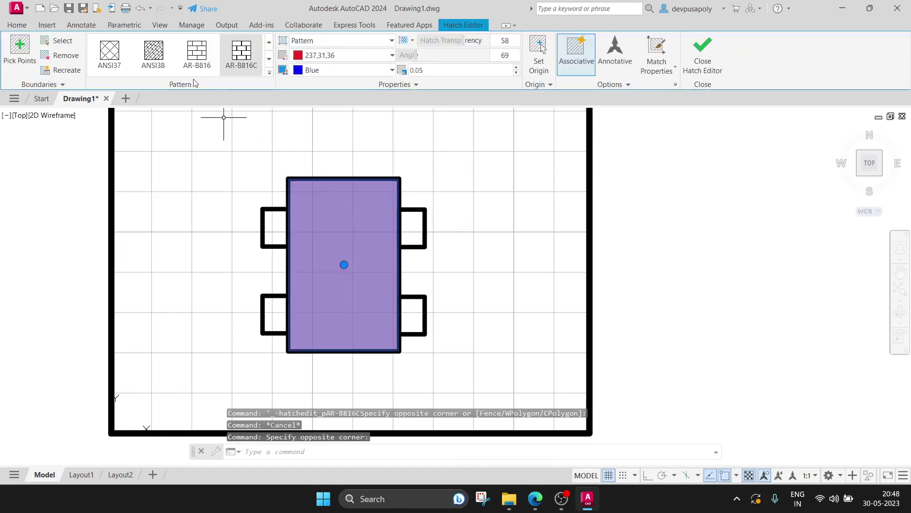
left_click(192, 49)
left_click(155, 51)
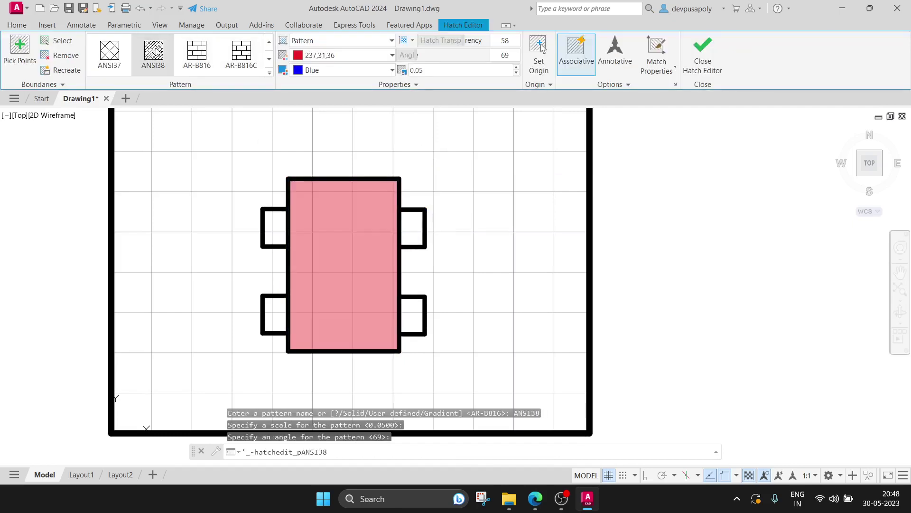
left_click(197, 51)
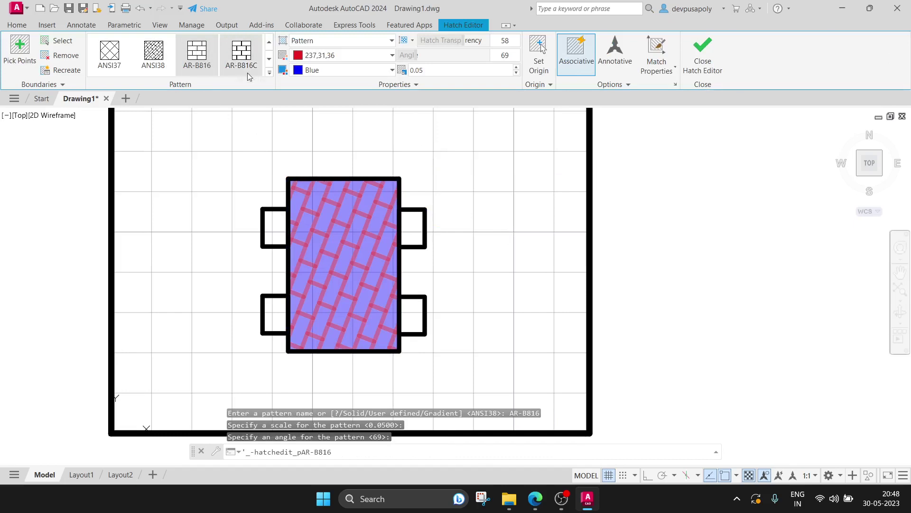
left_click_drag(512, 54, 508, 54)
type("0")
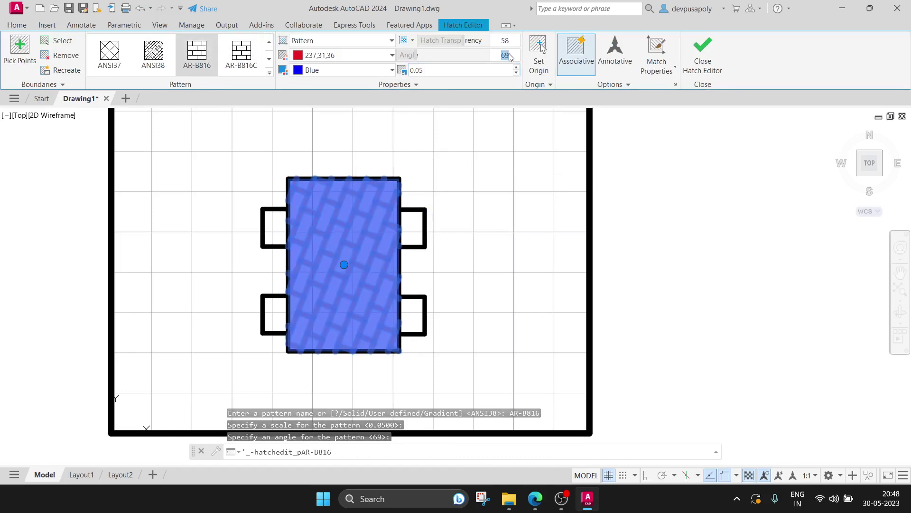
left_click(516, 345)
key("Escape")
key("Escape")
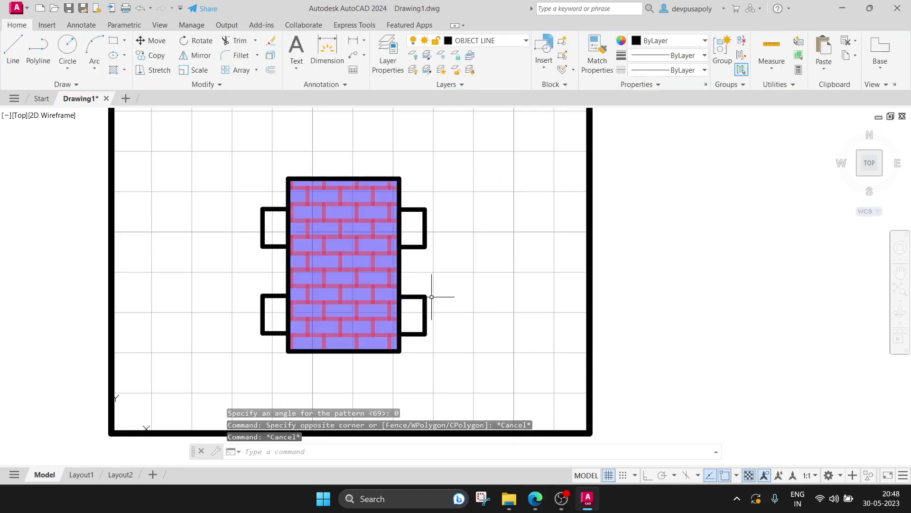
- Make the brick hatch lines black on a red 237,31,36 background
left_click(377, 271)
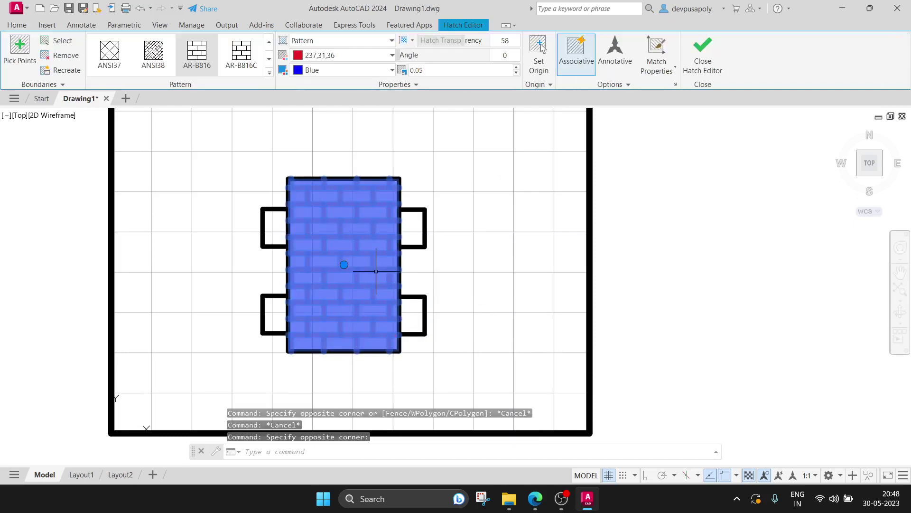
left_click(308, 56)
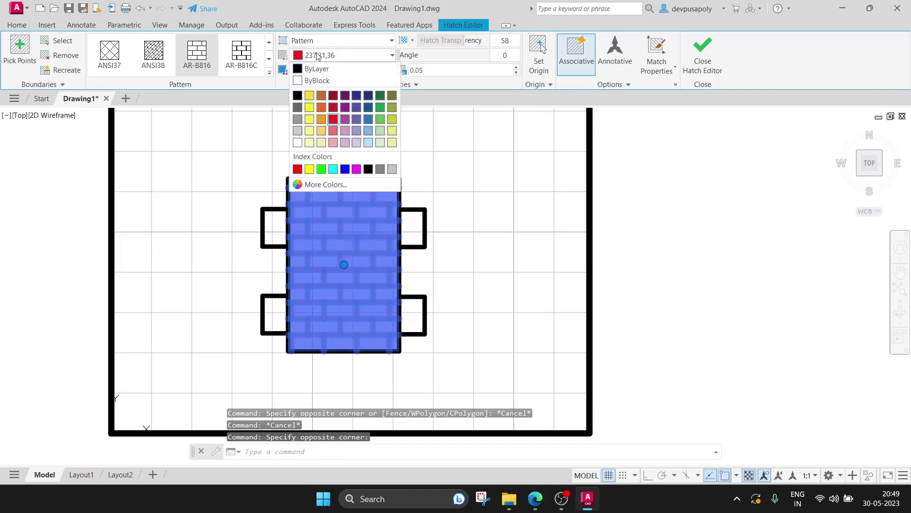
left_click(297, 95)
left_click(312, 71)
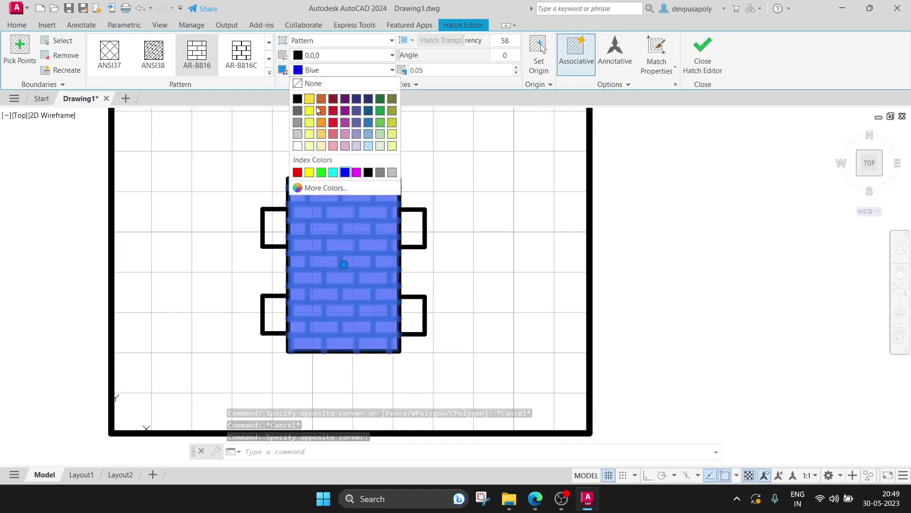
left_click(330, 122)
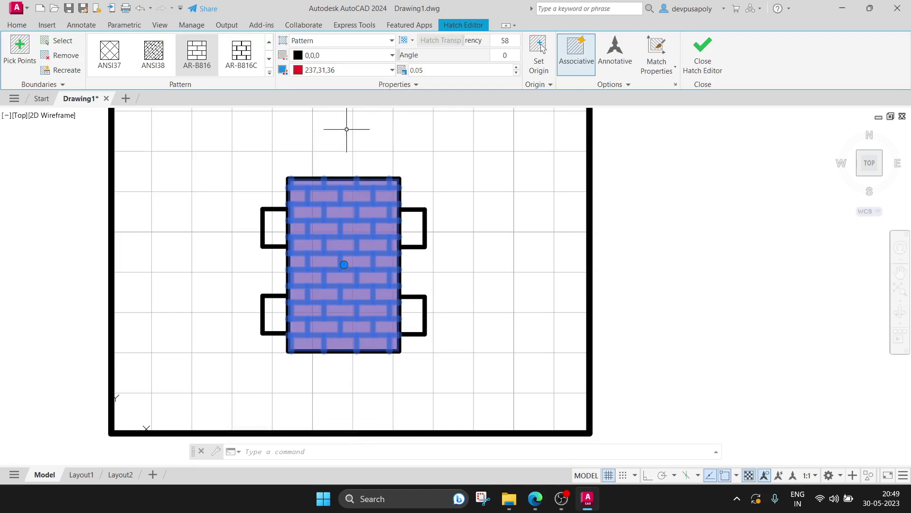
left_click(477, 202)
key("Escape")
key("Escape")
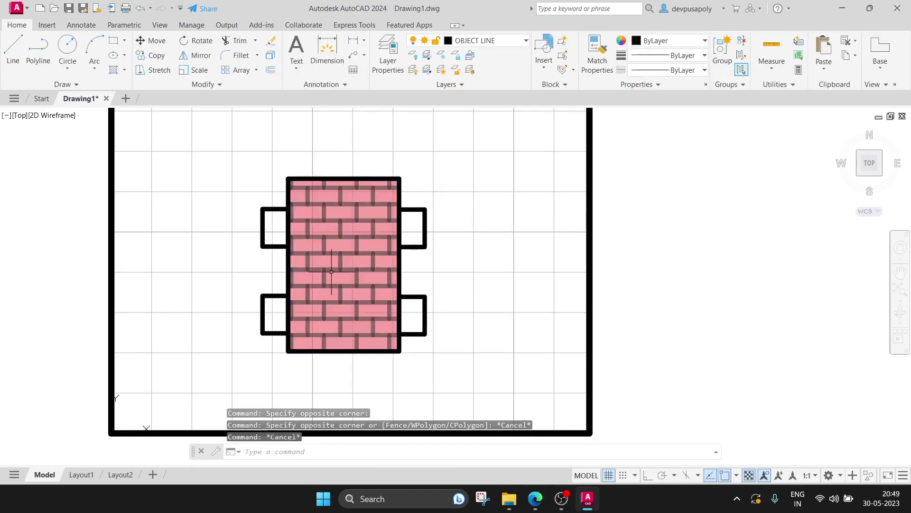
- Lower the brick hatch transparency to 28
left_click(382, 273)
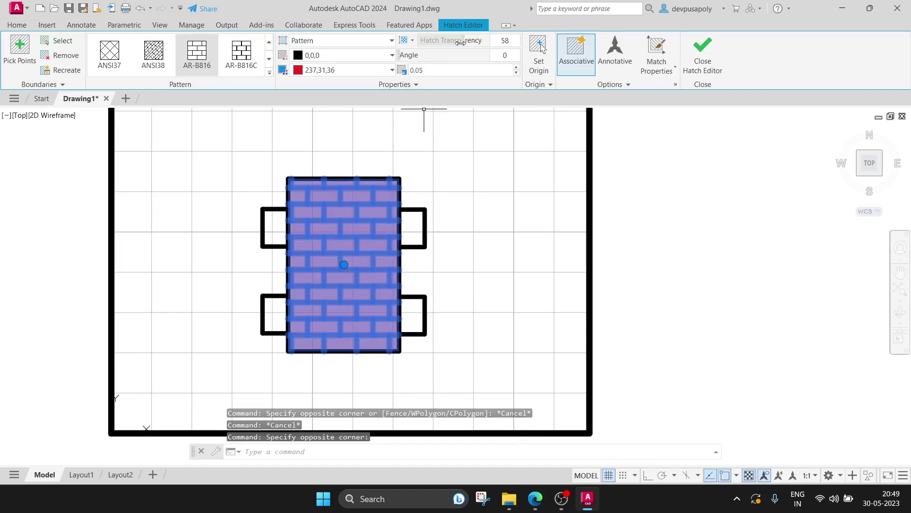
left_click_drag(453, 42, 385, 40)
left_click(439, 186)
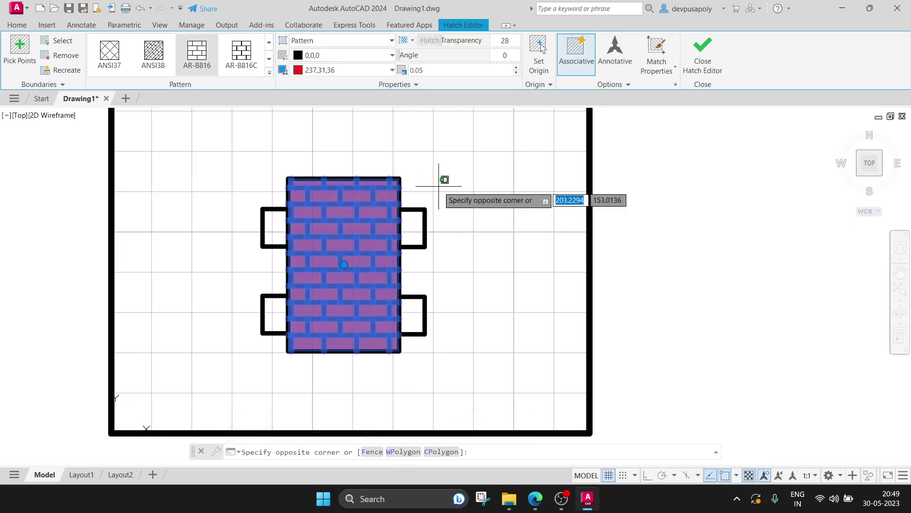
key("Escape")
key("Escape")
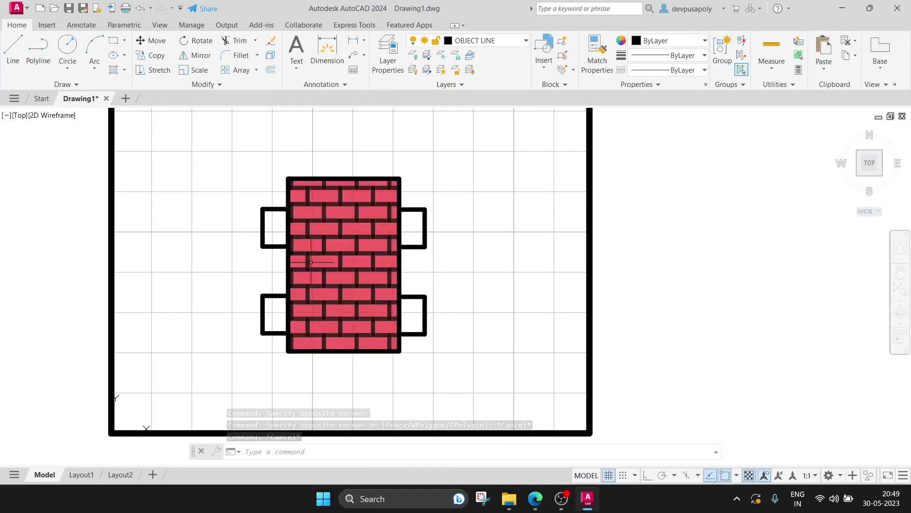
- Create a new hatch inside all four side boxes
left_click(422, 213)
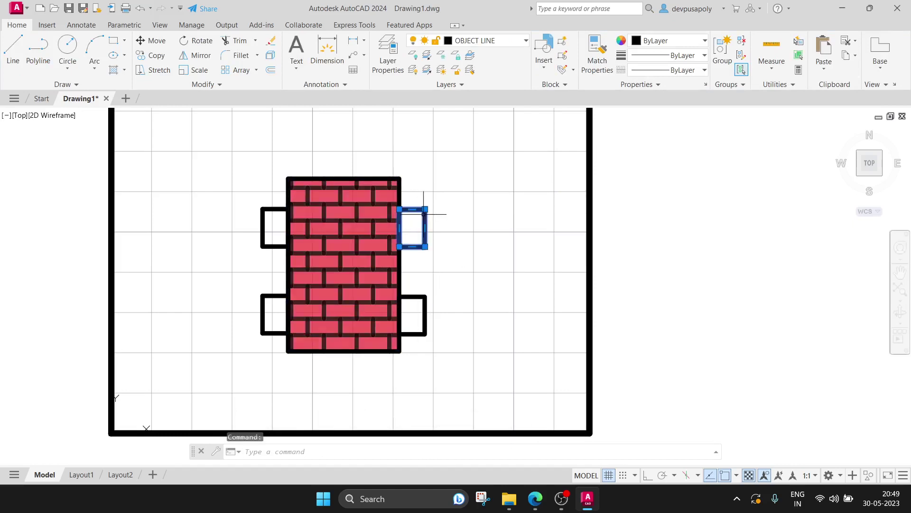
key("Escape")
type("BH")
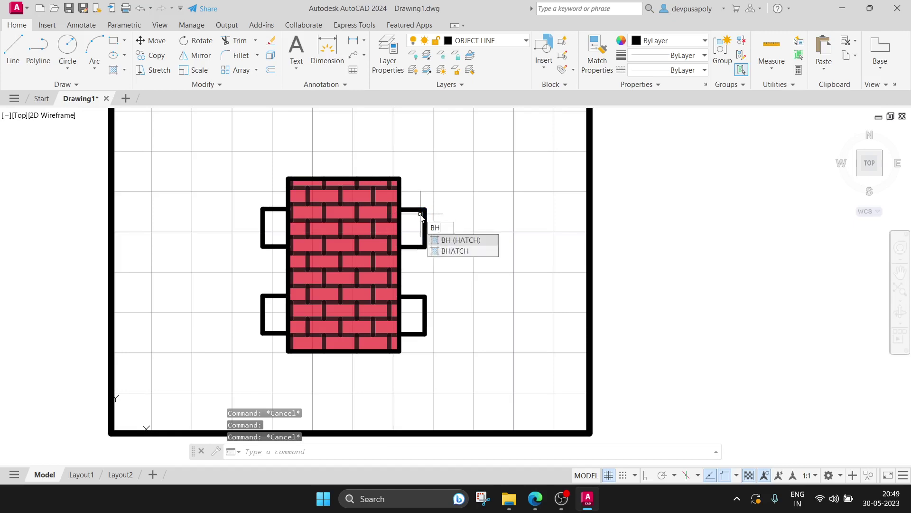
key("Return")
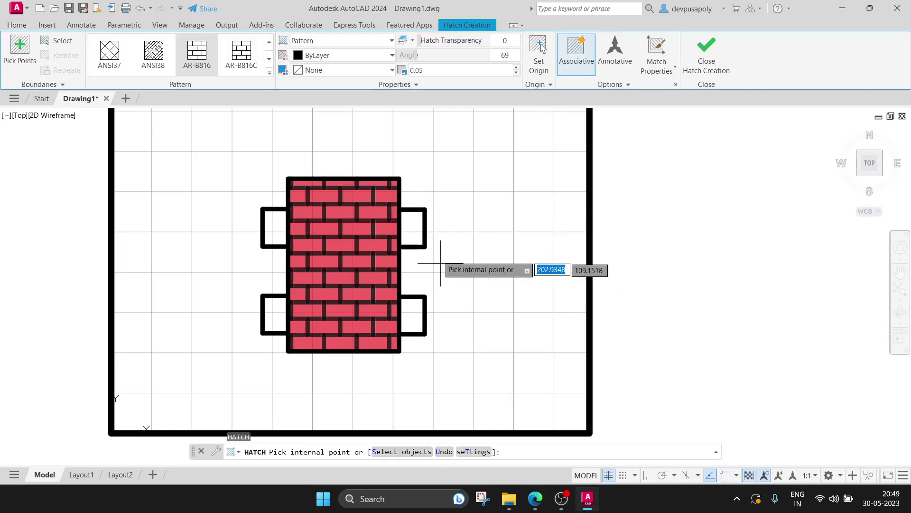
left_click(415, 228)
left_click(409, 312)
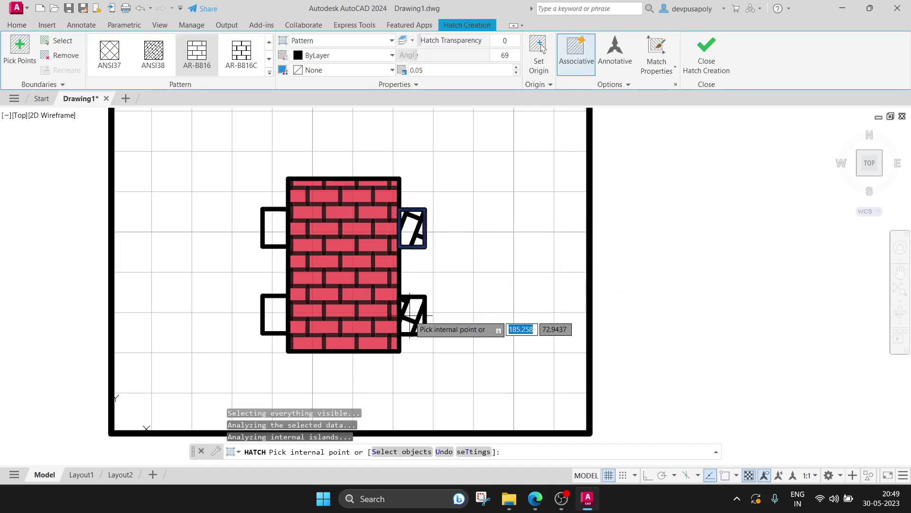
left_click(272, 313)
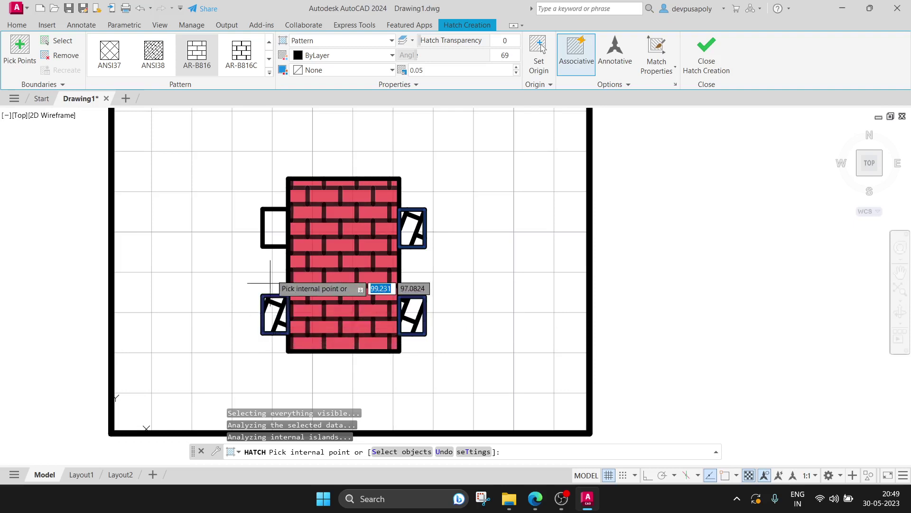
left_click(268, 228)
key("Return")
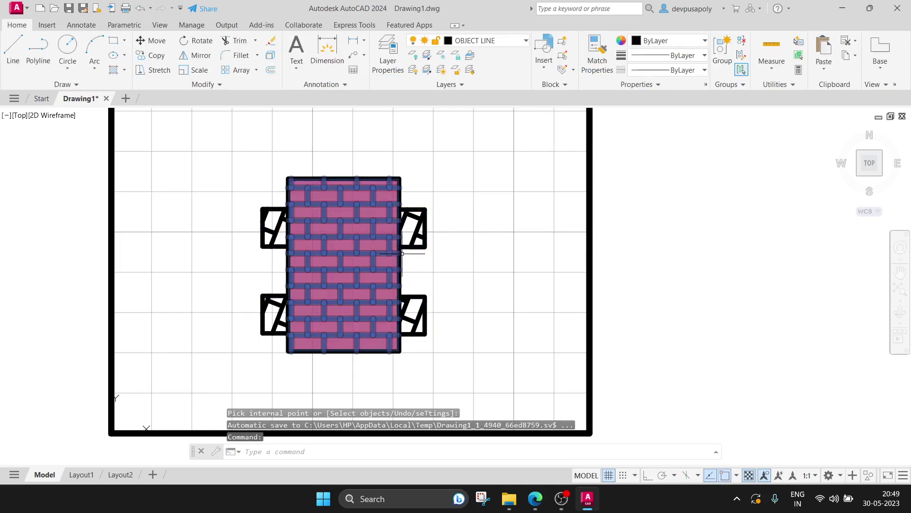
- Select the new side-box hatch for editing
left_click(420, 232)
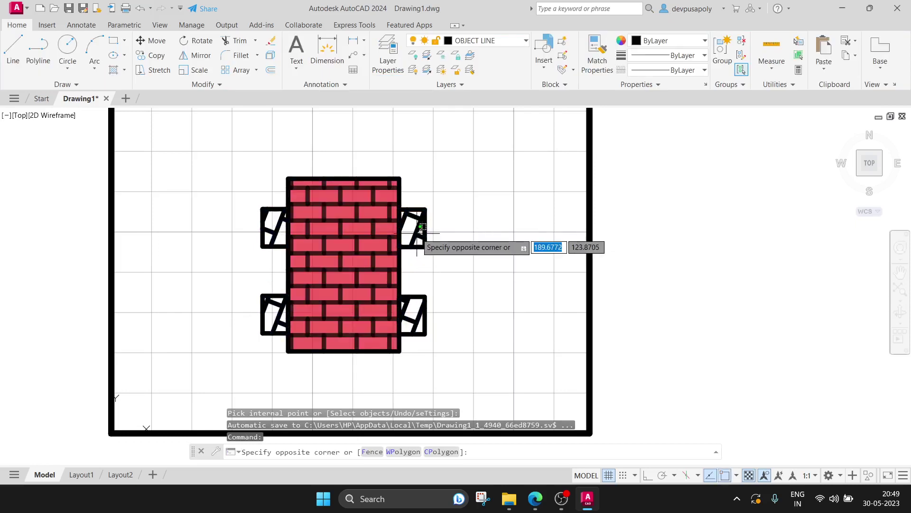
key("Escape")
left_click(416, 234)
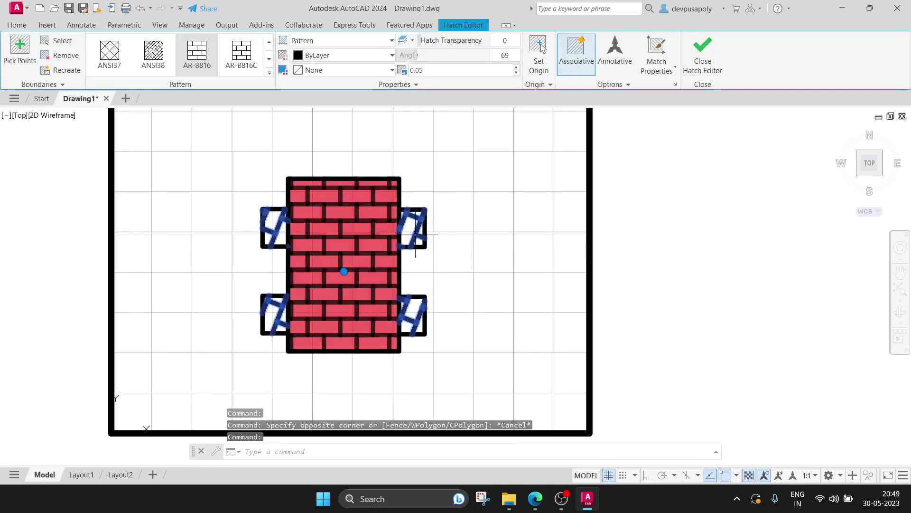
- Give the side-box hatch the ANSI34 pattern in red 205,32,39
left_click(153, 52)
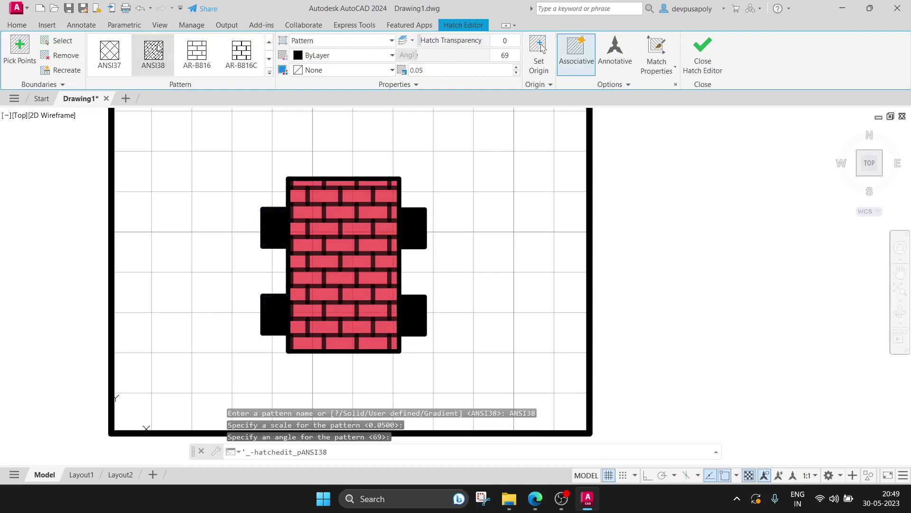
left_click(125, 57)
left_click(269, 42)
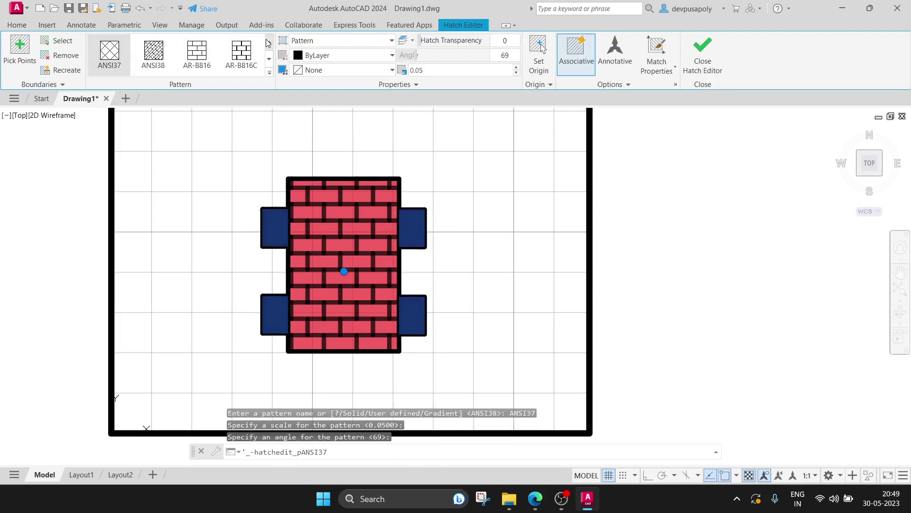
left_click(242, 52)
left_click(187, 55)
left_click(162, 59)
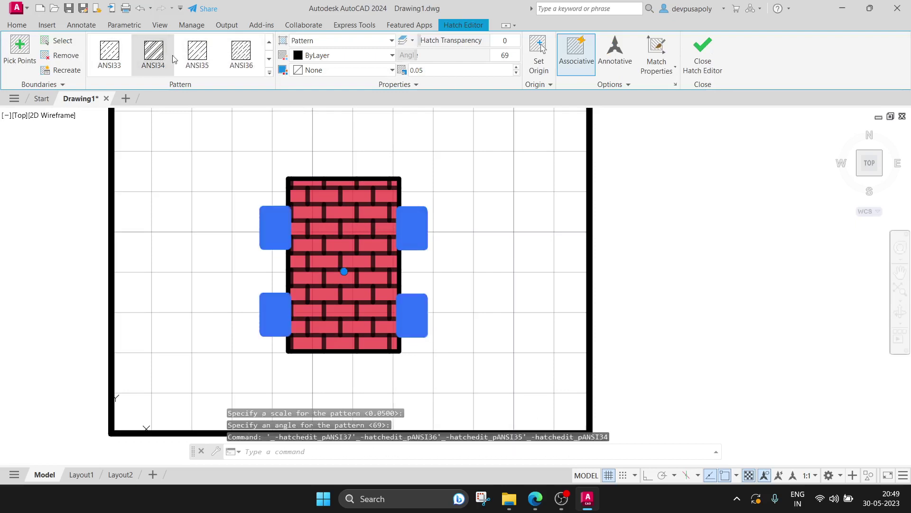
left_click(321, 58)
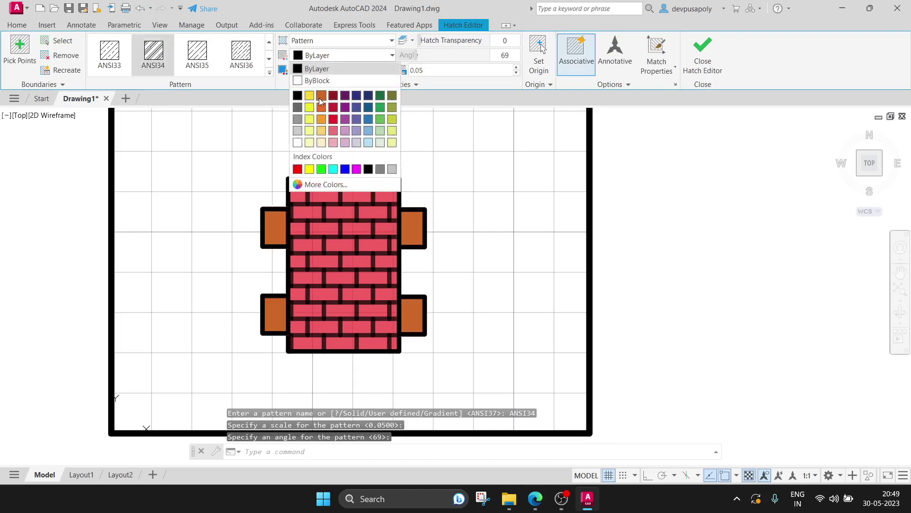
left_click(332, 109)
- Set the side-box hatch scale to 5 and angle to 30
left_click(431, 71)
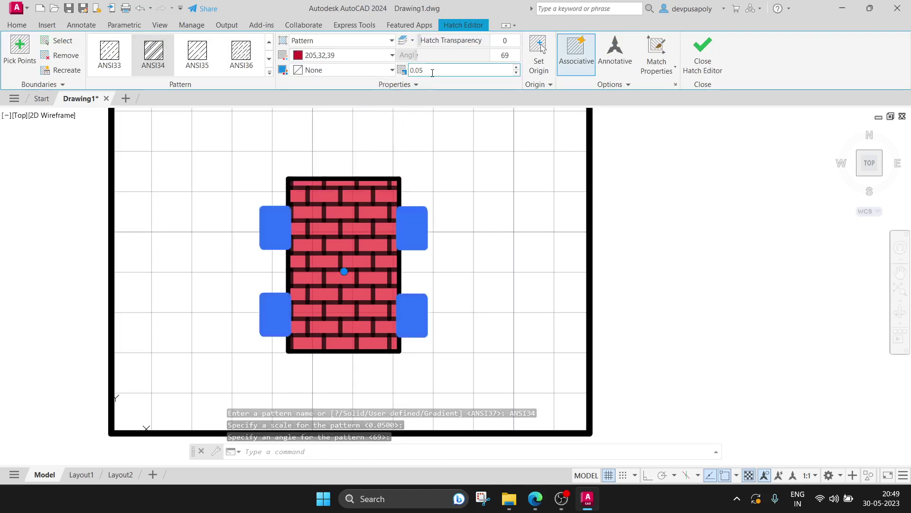
type("2")
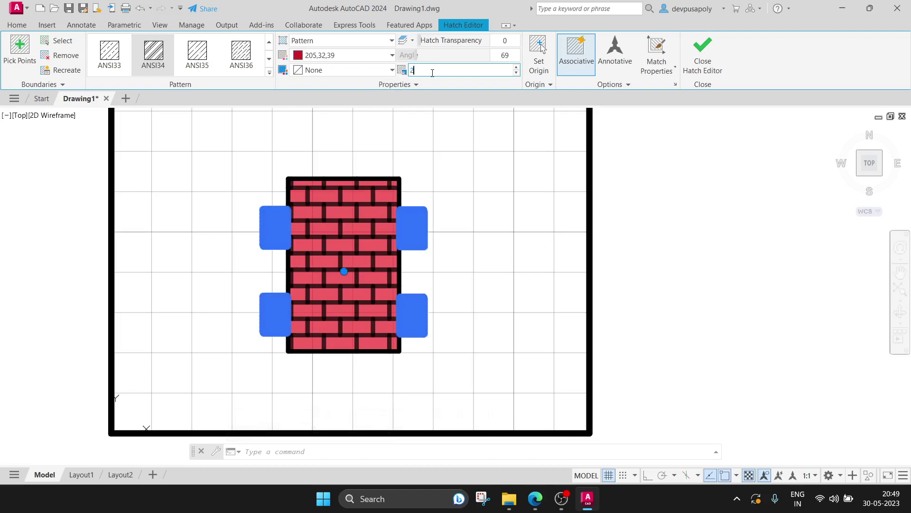
type("5")
key("Return")
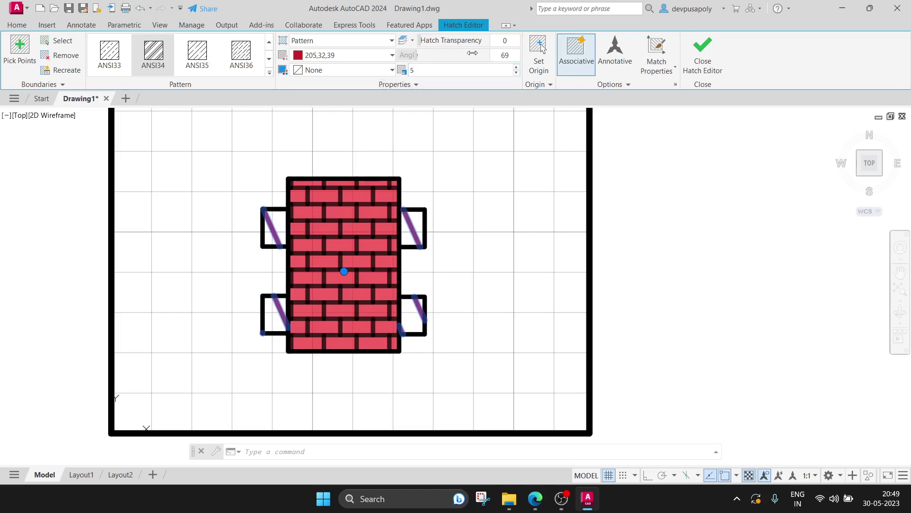
type("0")
key("Return")
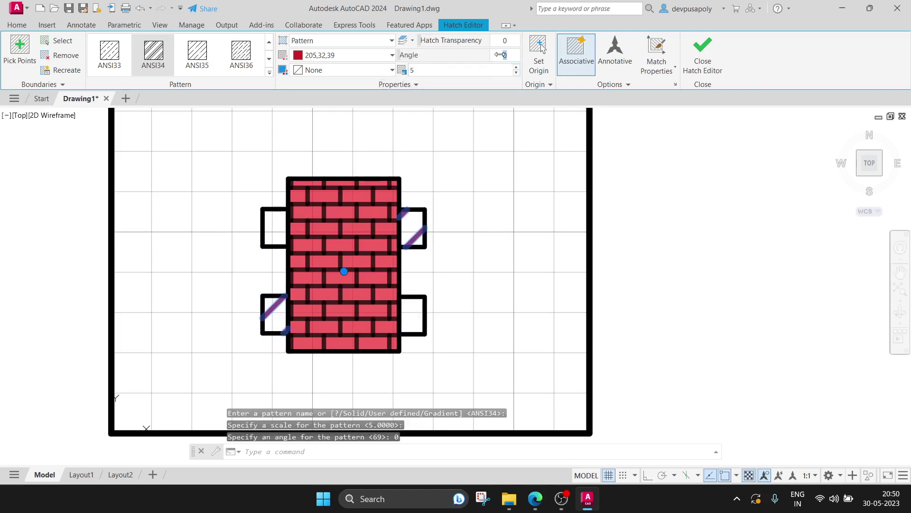
type("30")
key("Return")
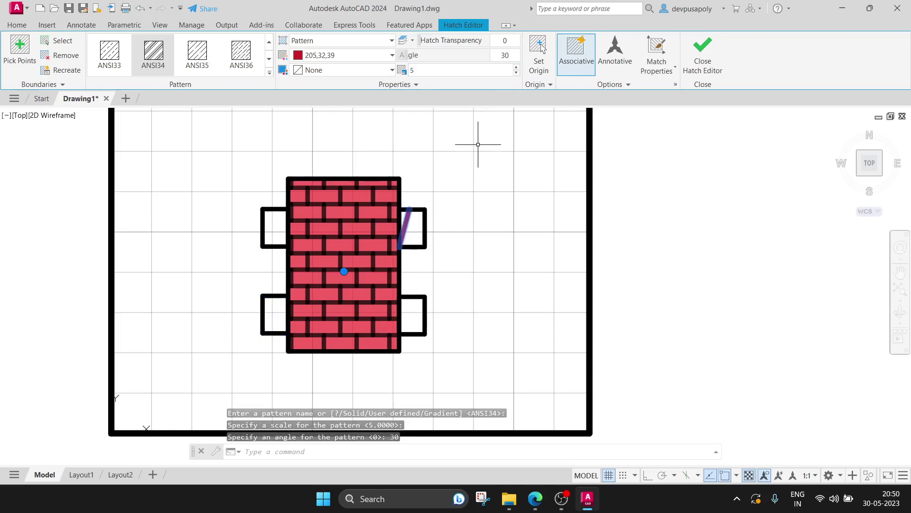
key("Escape")
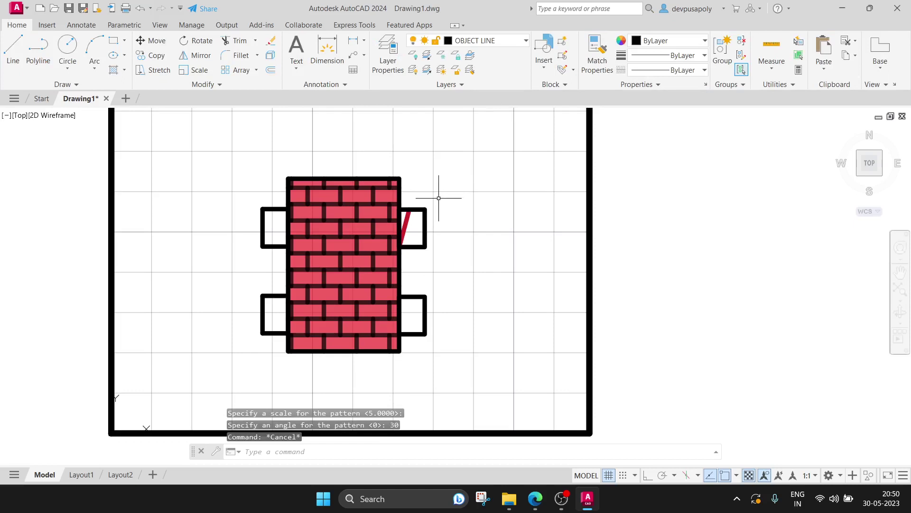
- Switch the brick wall hatch to a user-defined line hatch
left_click(335, 183)
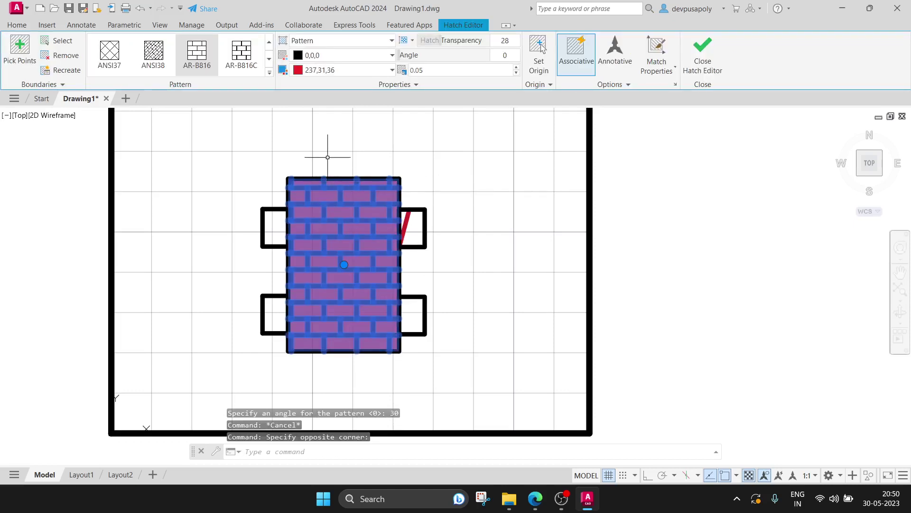
left_click(269, 58)
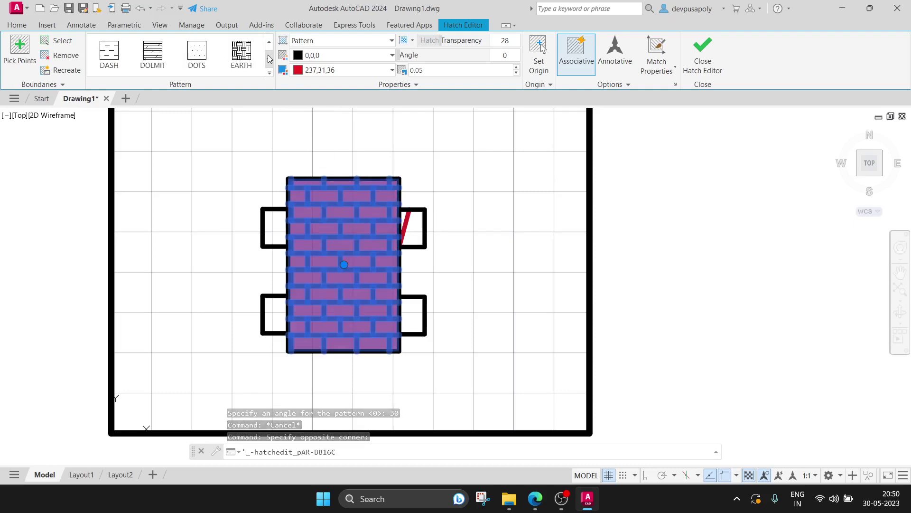
left_click(269, 59)
left_click(269, 59)
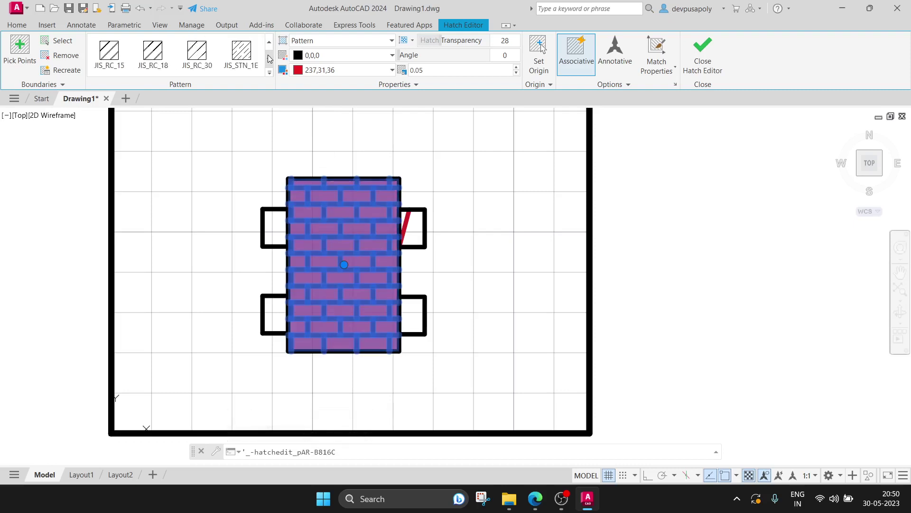
left_click(270, 59)
left_click(109, 58)
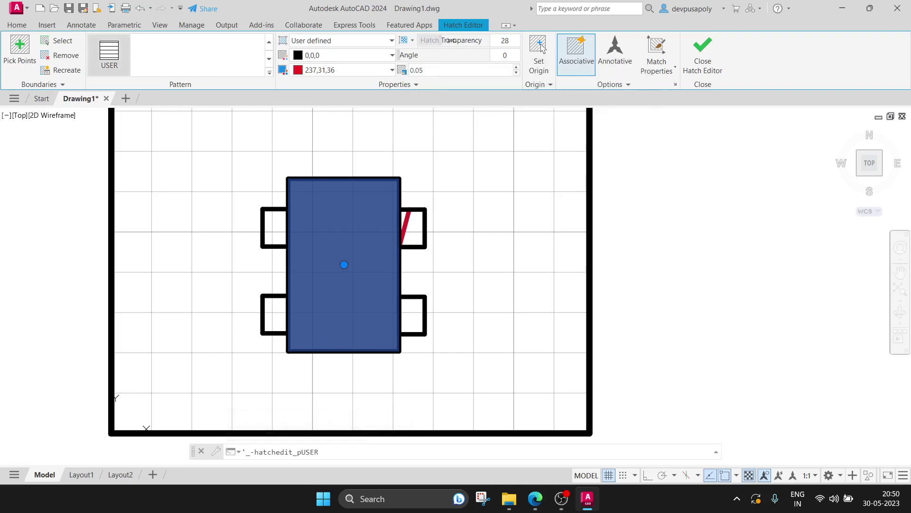
- Raise the wall hatch transparency, set 60° angle and orange 242,103,34 lines
left_click_drag(451, 40, 477, 40)
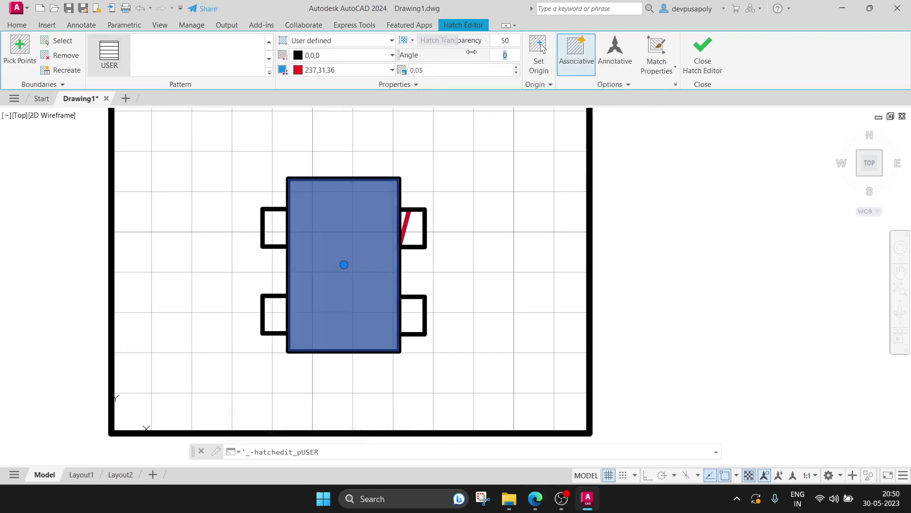
type("60")
key("Return")
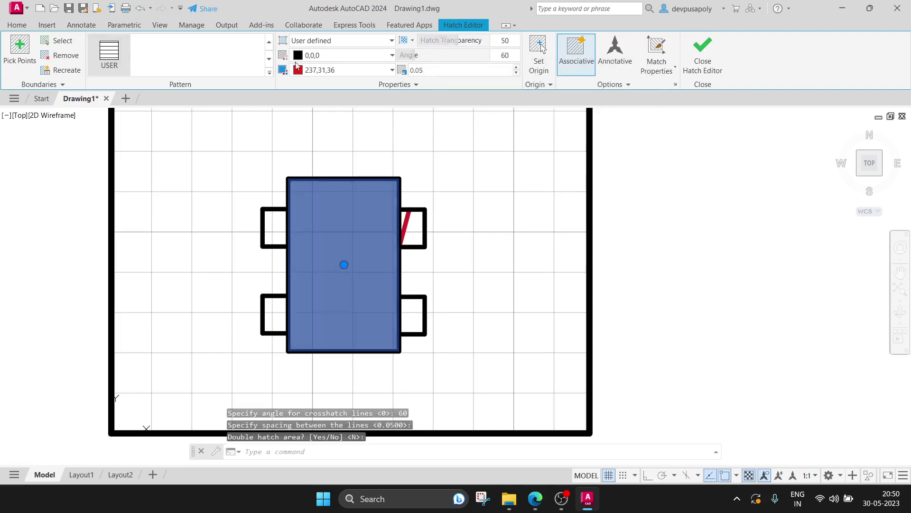
left_click(318, 56)
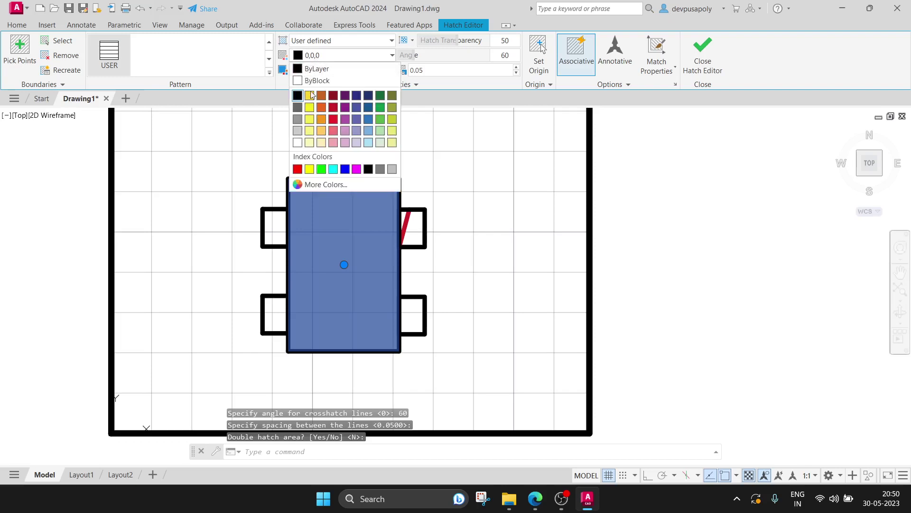
left_click(322, 96)
left_click(322, 70)
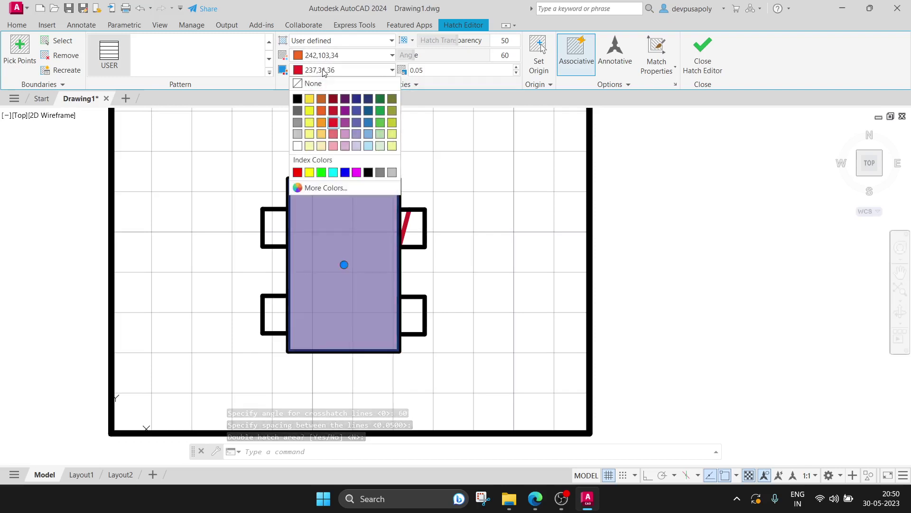
left_click(322, 70)
left_click(343, 40)
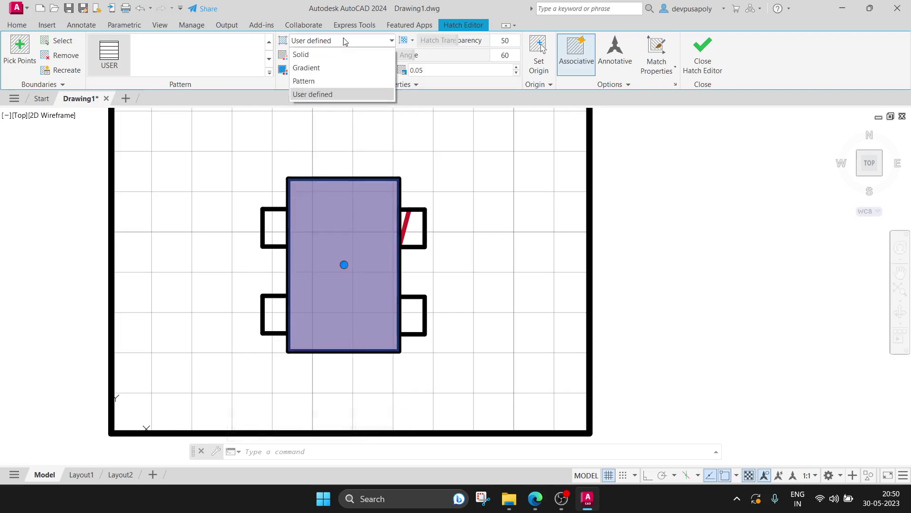
left_click(343, 41)
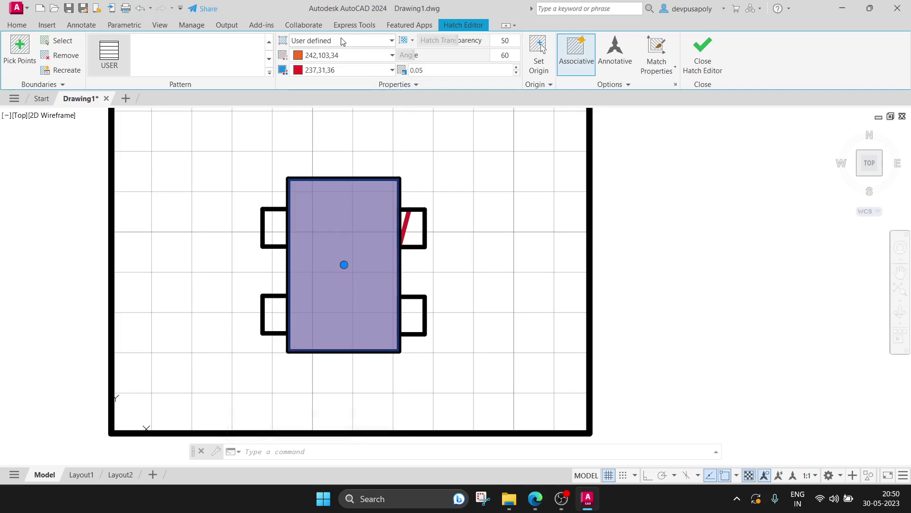
left_click(406, 223)
- Delete the old hatches and fill the tabletop rectangle with an ANSI36 pattern hatch
key("Delete")
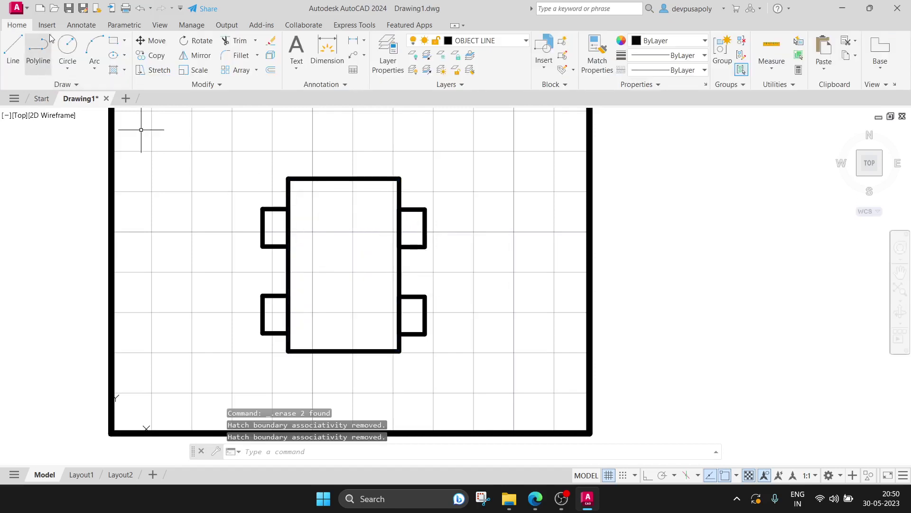
type("h")
key("Return")
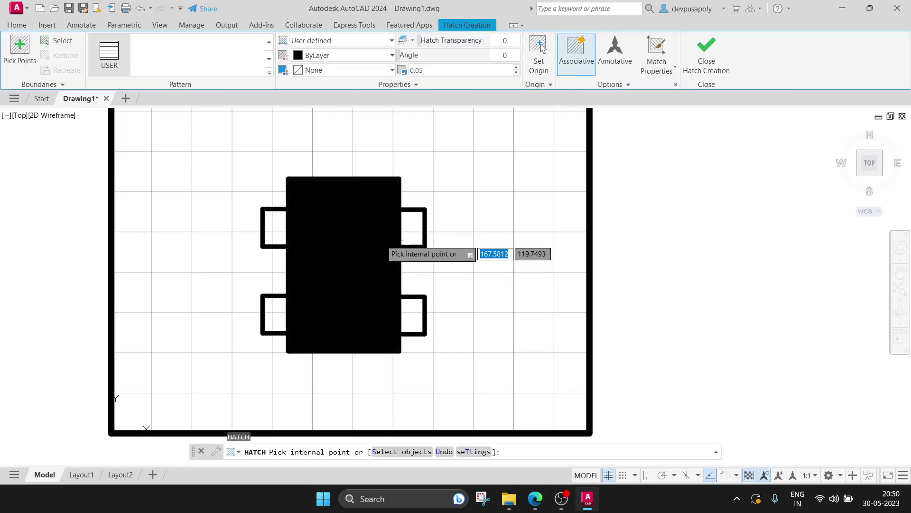
scroll(212, 55, "down", 5)
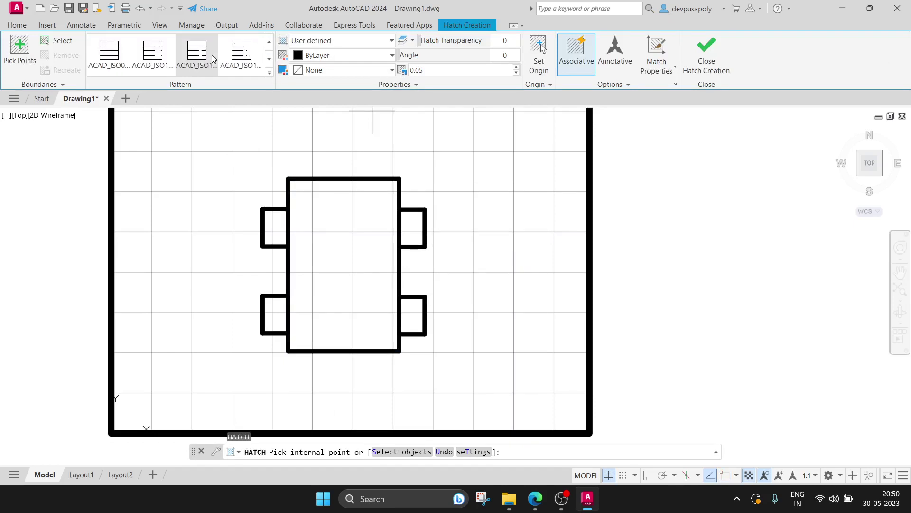
scroll(212, 55, "up", 3)
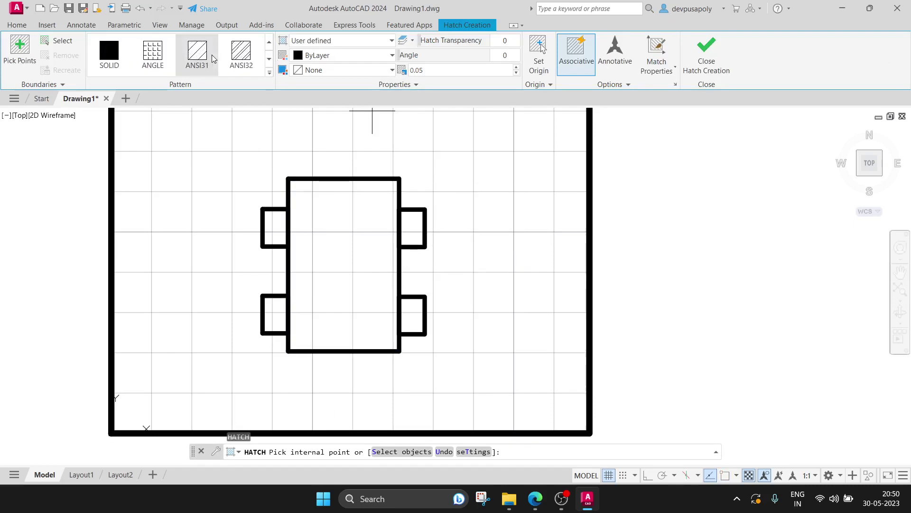
left_click(318, 42)
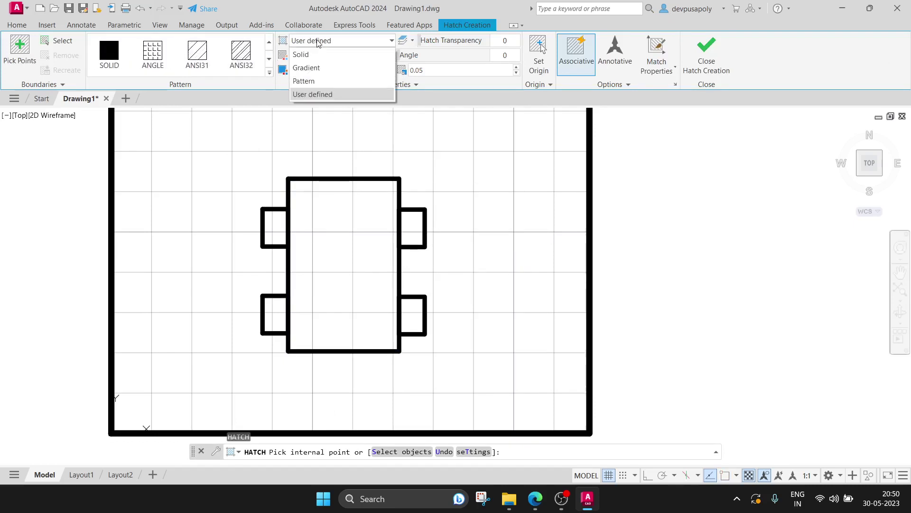
left_click(306, 81)
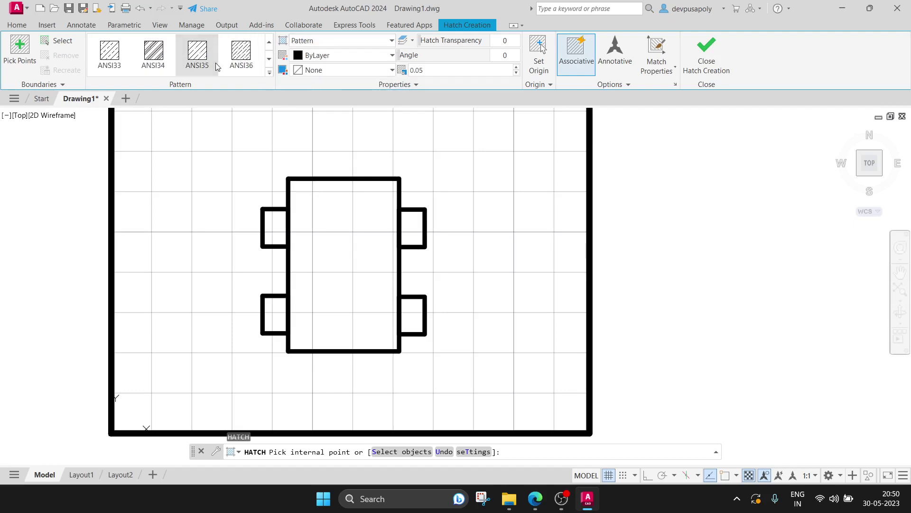
left_click(251, 65)
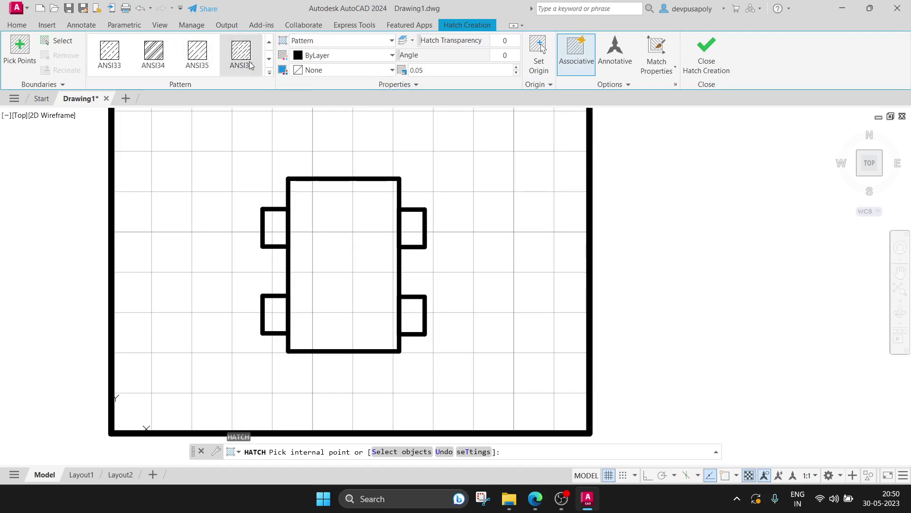
left_click(352, 310)
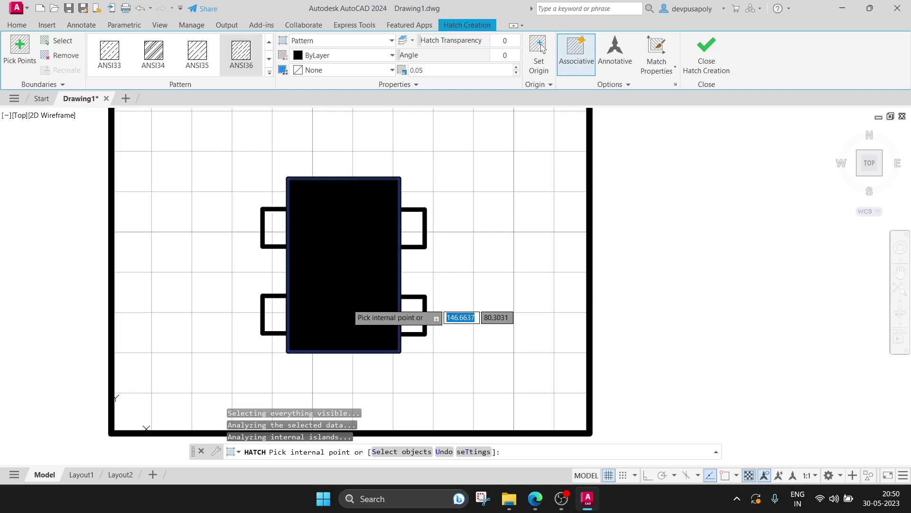
key("Return")
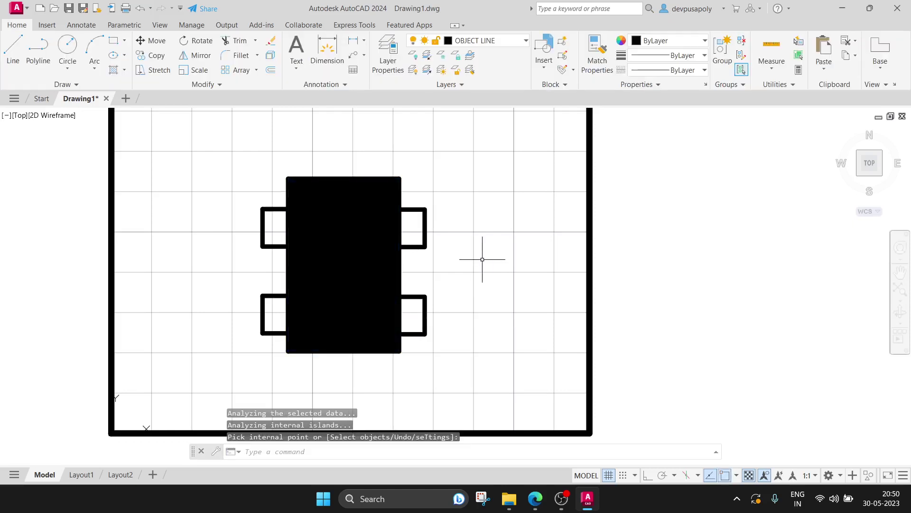
- Colour the new ANSI36 hatch 205,105,40
left_click(310, 283)
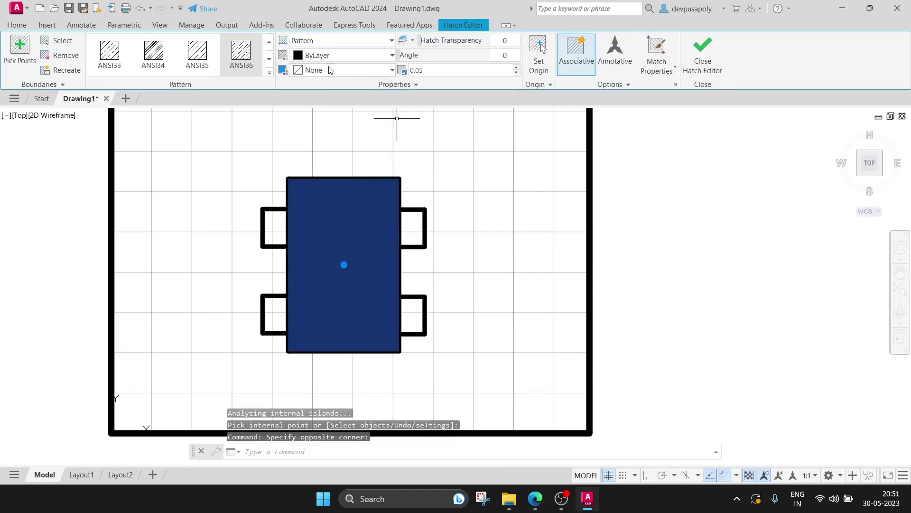
left_click(330, 57)
left_click(356, 95)
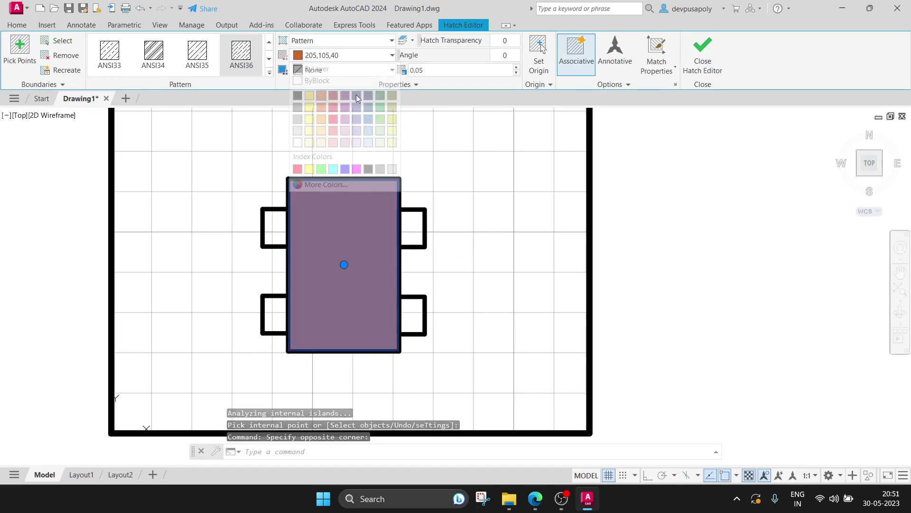
- Set the hatch pattern scale to 2, after trying 50, and reselect the hatch
left_click(427, 72)
type("50")
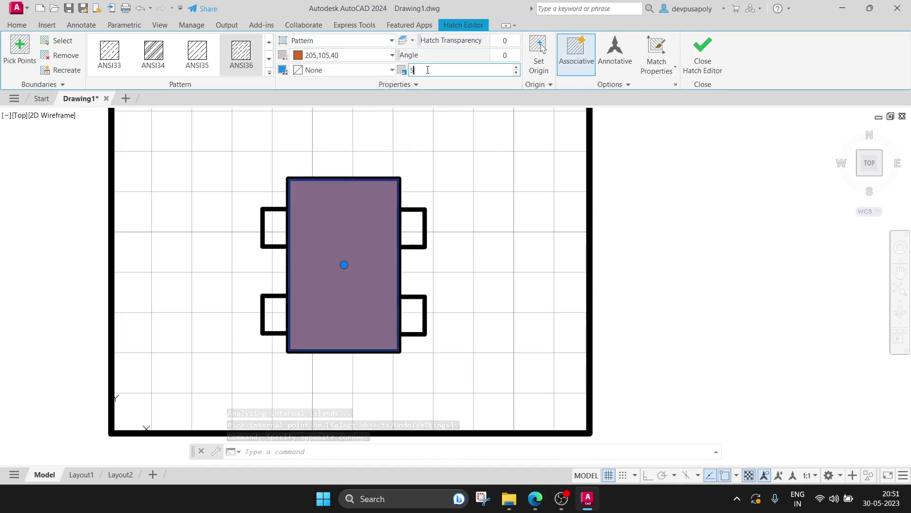
key("Return")
left_click(443, 71)
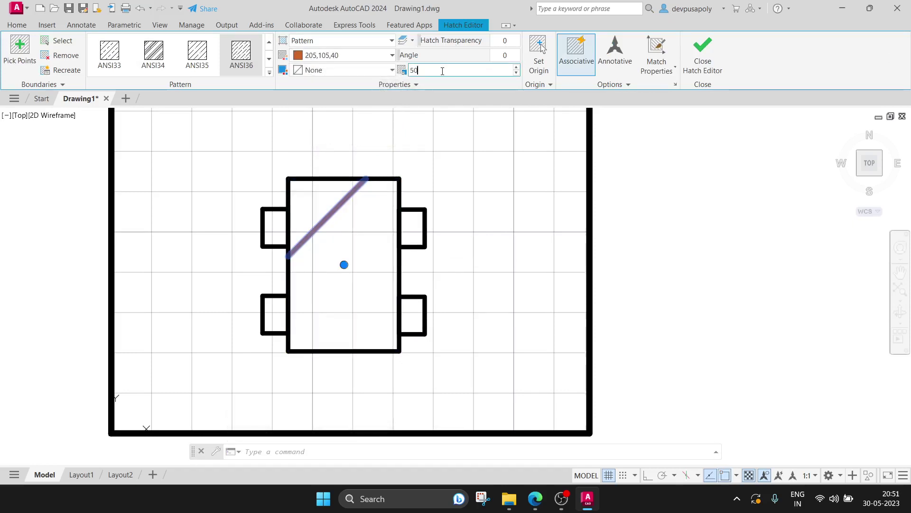
type("2")
key("Return")
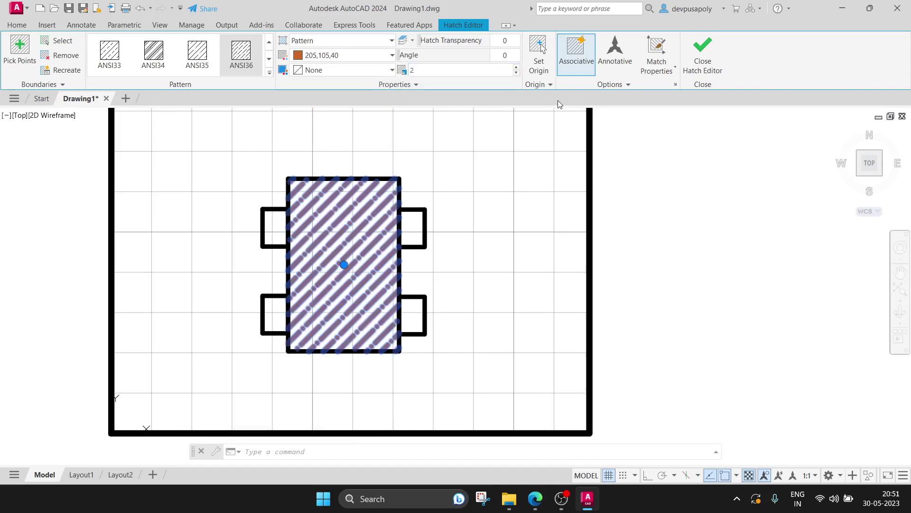
key("Escape")
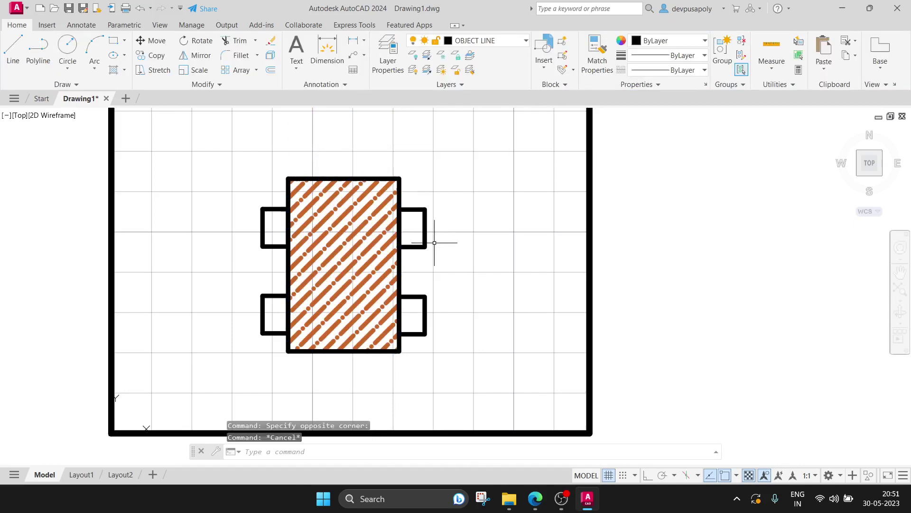
left_click(349, 252)
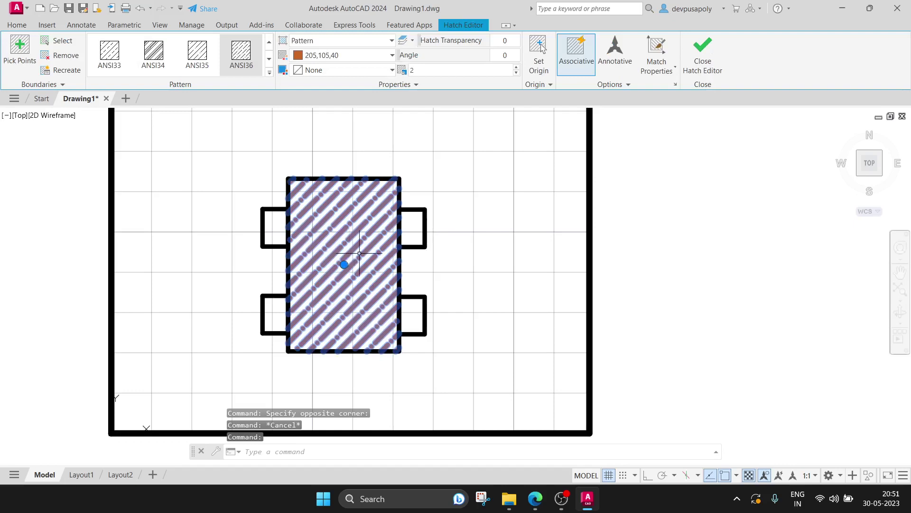
left_click(328, 41)
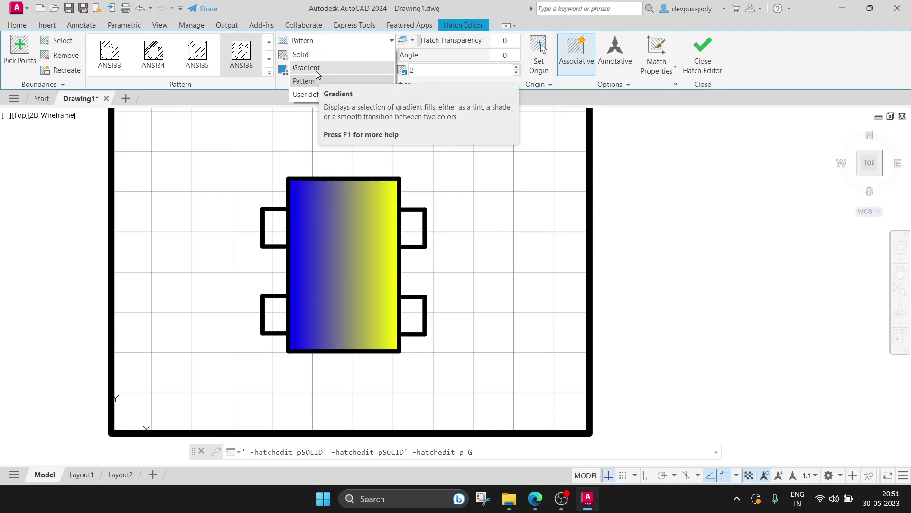
- Switch the tabletop hatch to a GR_LINEAR blue-to-yellow gradient fill
left_click(316, 68)
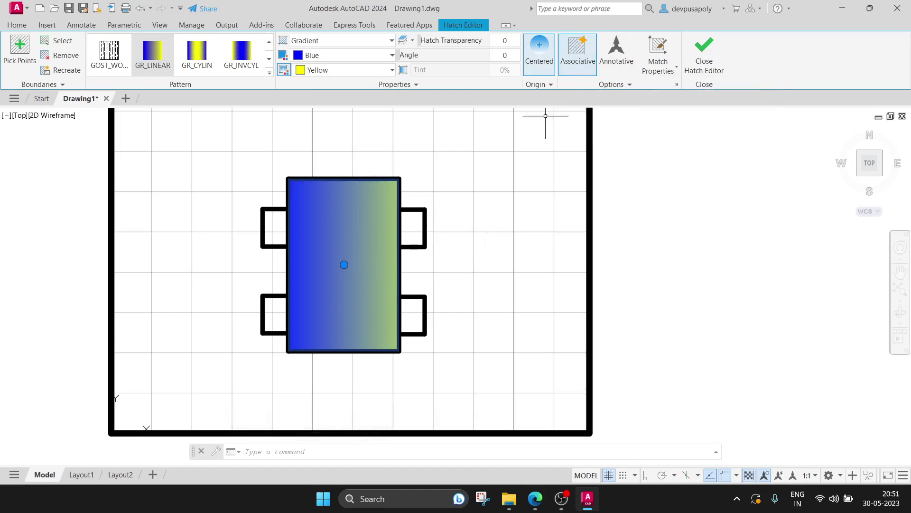
key("Escape")
left_click(420, 210)
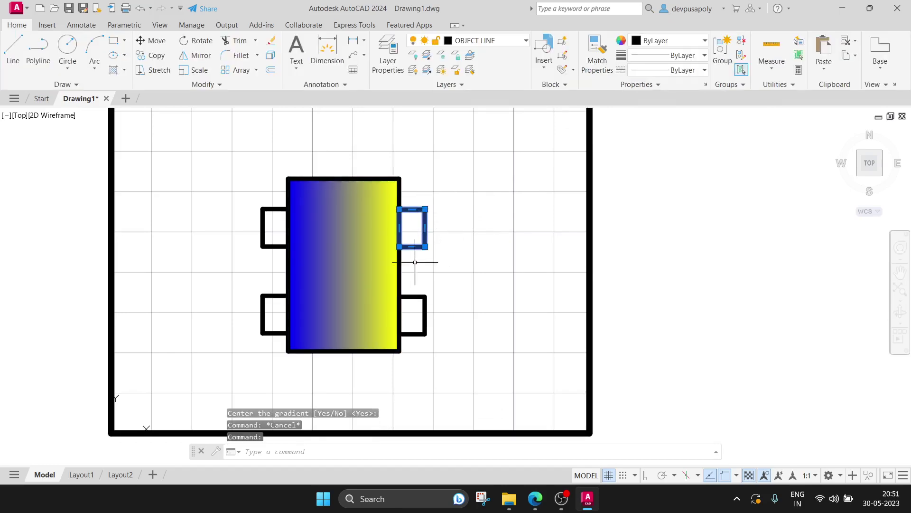
- Delete the two small rectangles on the right side of the tabletop
left_click(409, 298)
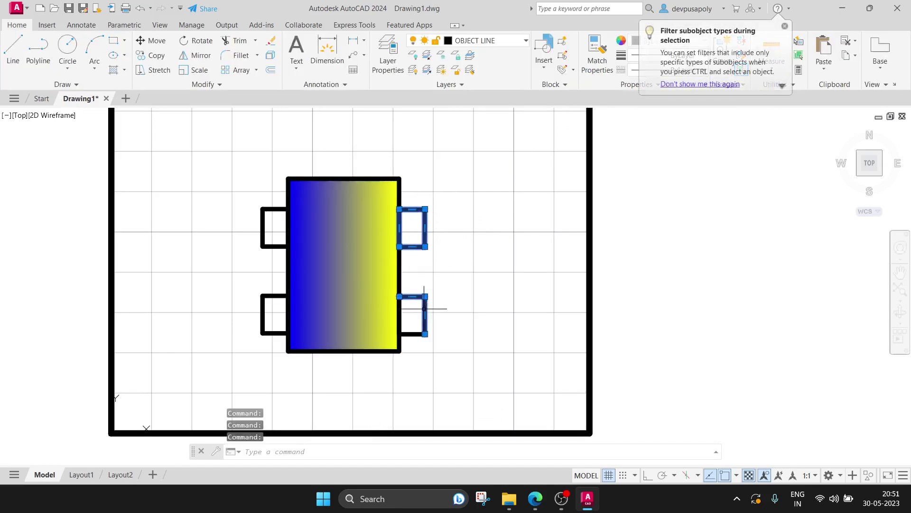
left_click(413, 333)
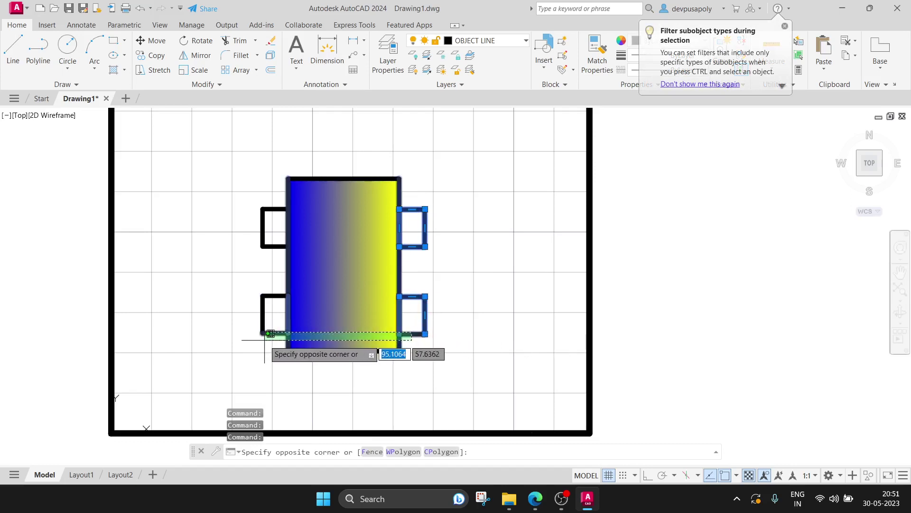
key("Escape")
left_click(450, 188)
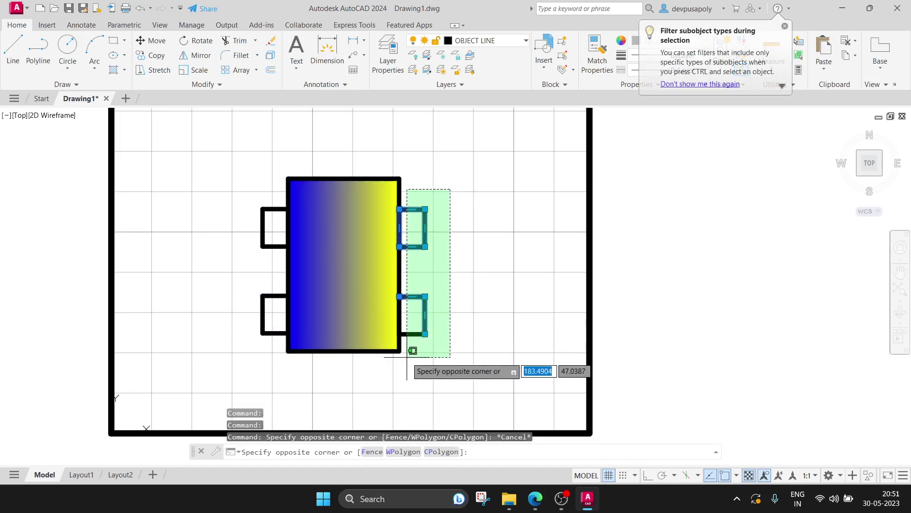
key("Delete")
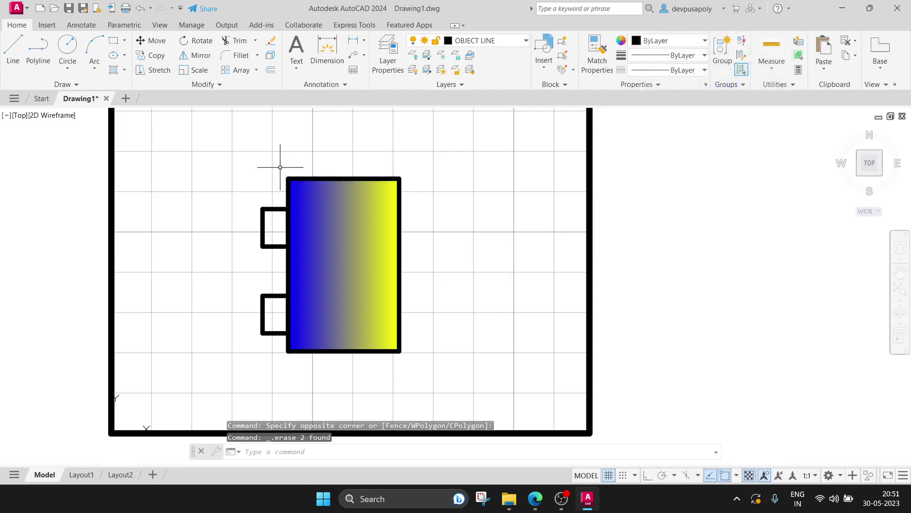
- Delete the two small rectangles on the left and reselect the gradient fill
left_click(243, 189)
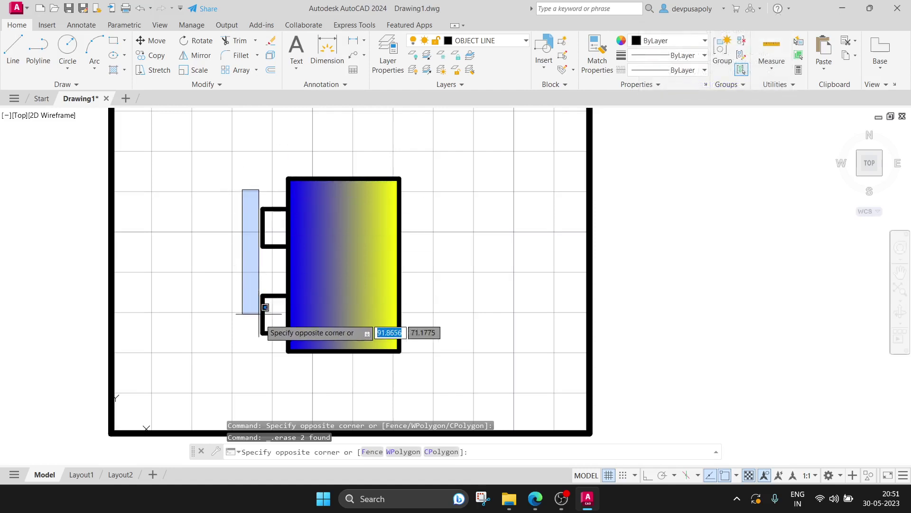
left_click(281, 351)
left_click(253, 184)
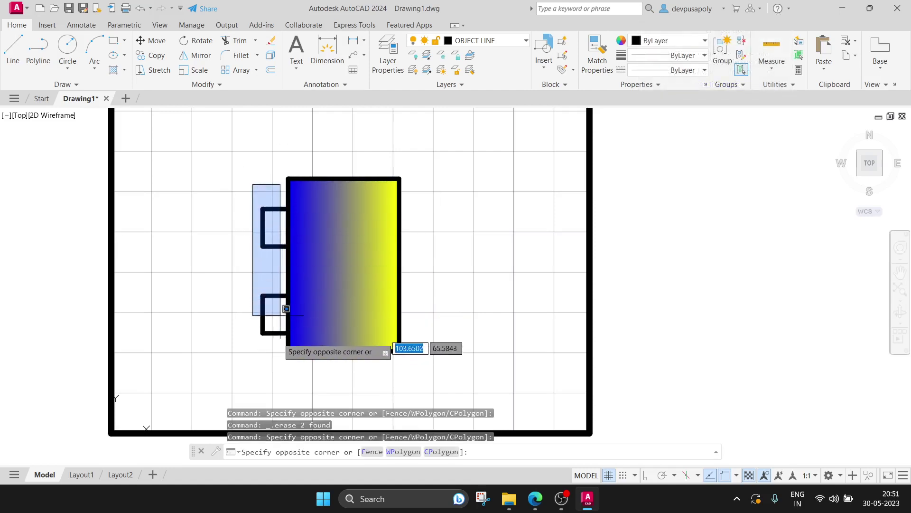
key("Escape")
key("Escape")
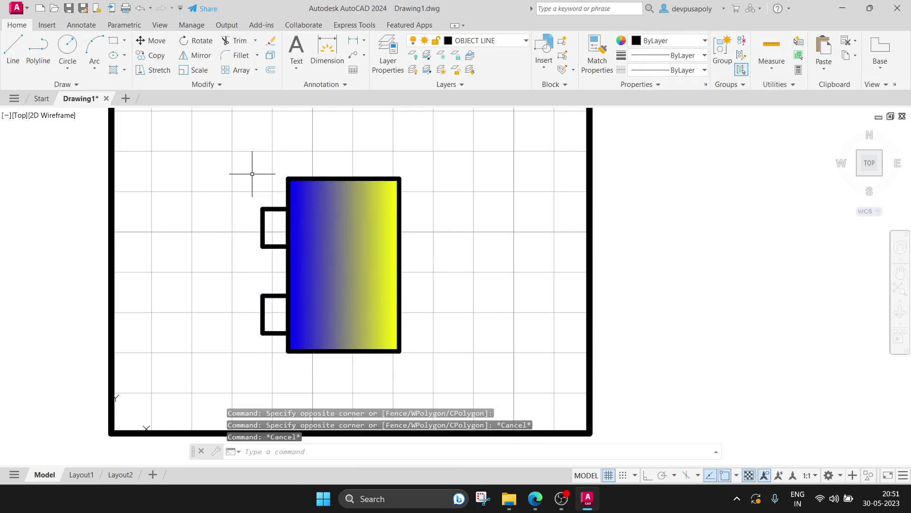
left_click(246, 175)
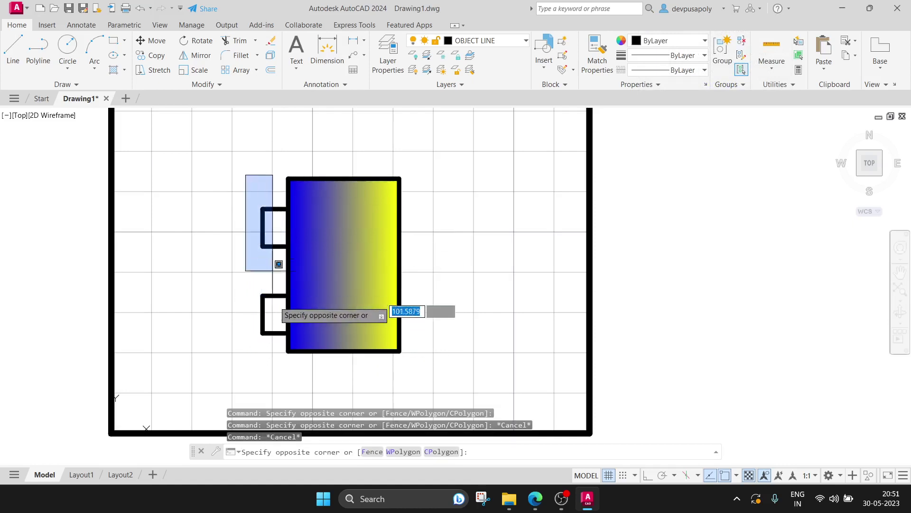
left_click(289, 361)
key("Delete")
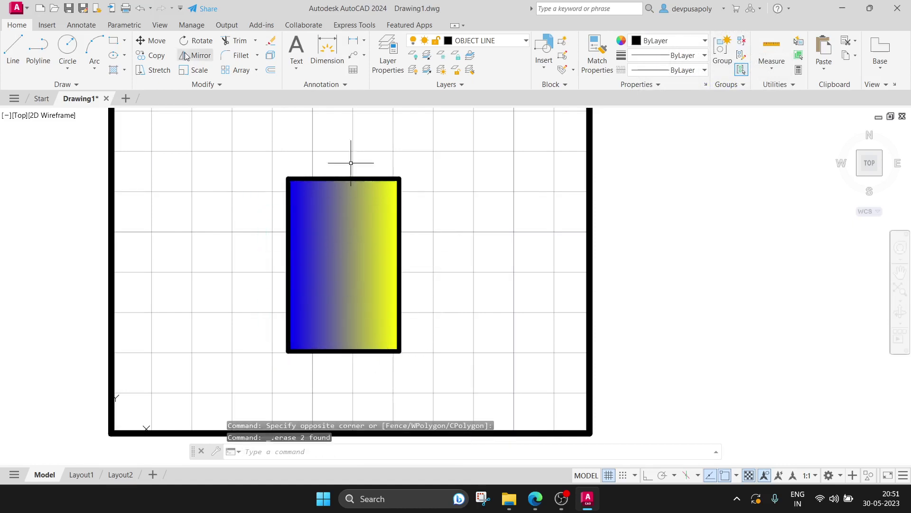
left_click(361, 243)
- Try several gradient patterns and set the fill to GR_CYLIN
left_click(241, 66)
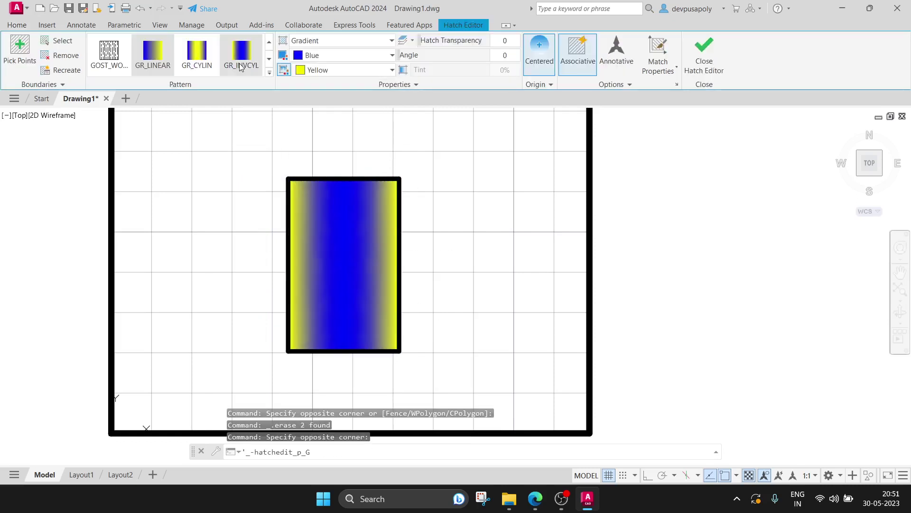
left_click(240, 66)
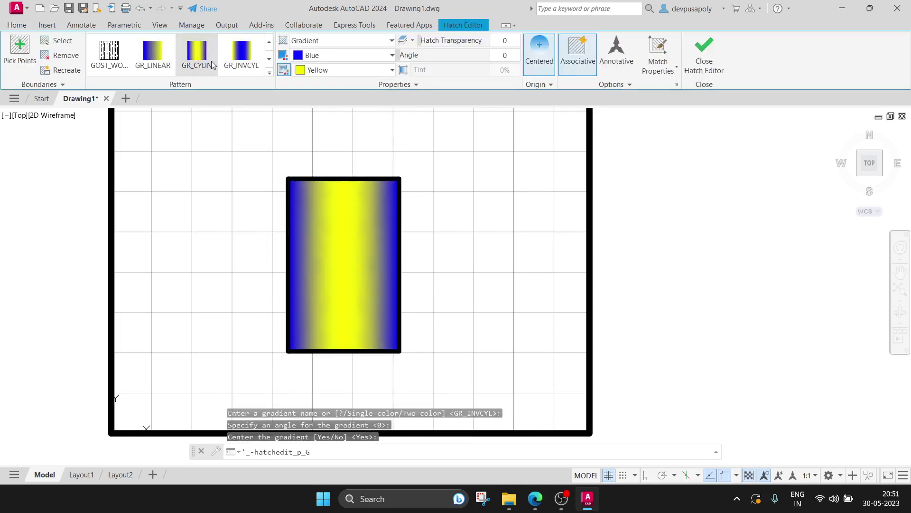
scroll(241, 67, "down", 1)
left_click(240, 66)
left_click(197, 62)
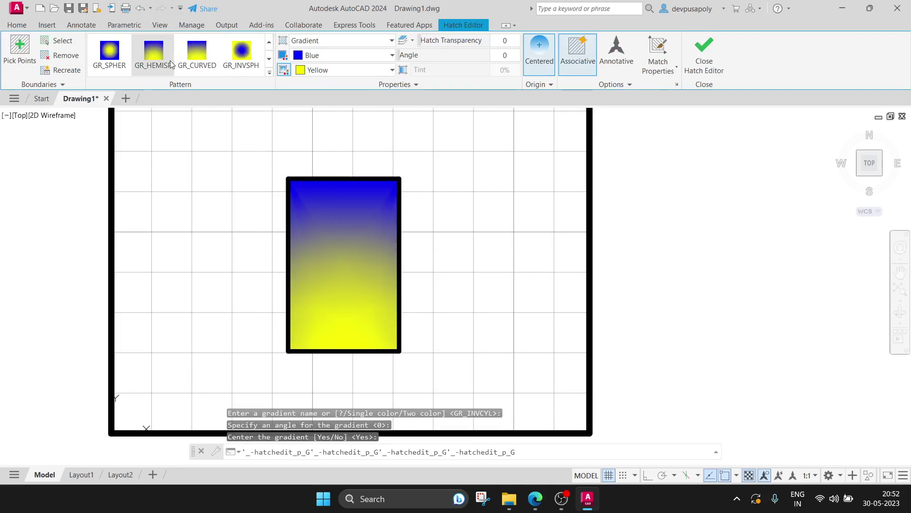
left_click(168, 64)
scroll(169, 64, "up", 1)
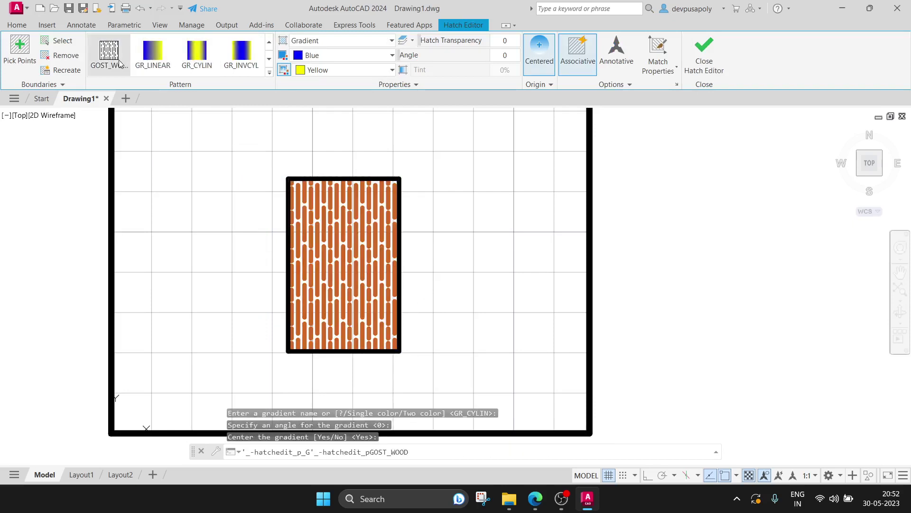
left_click(190, 65)
scroll(190, 65, "down", 1)
left_click(153, 52)
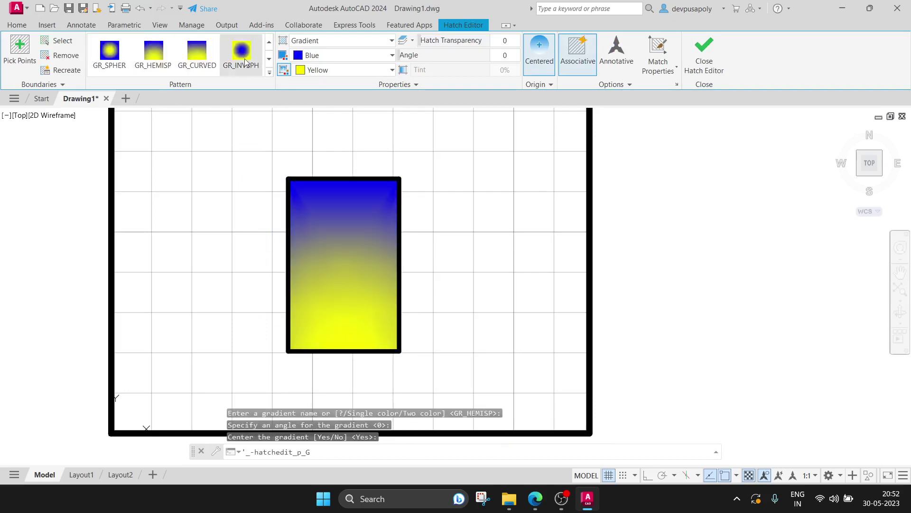
- Set the gradient colours to purple 169,83,160 and pale cream 254,234,185
left_click(329, 57)
left_click(322, 82)
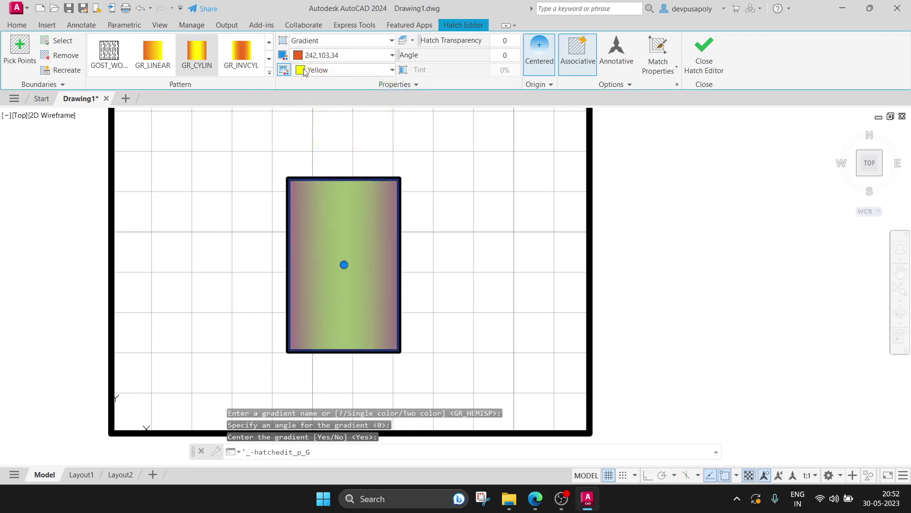
left_click(323, 95)
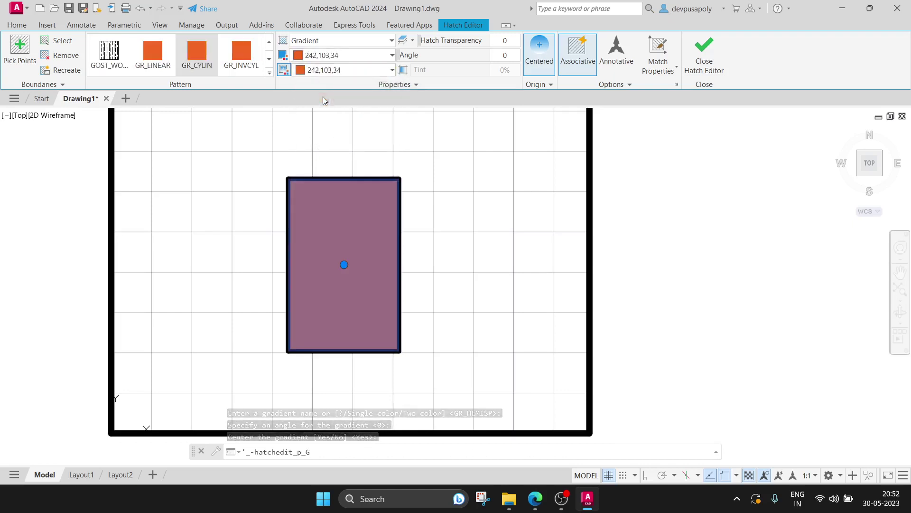
left_click(333, 56)
left_click(321, 70)
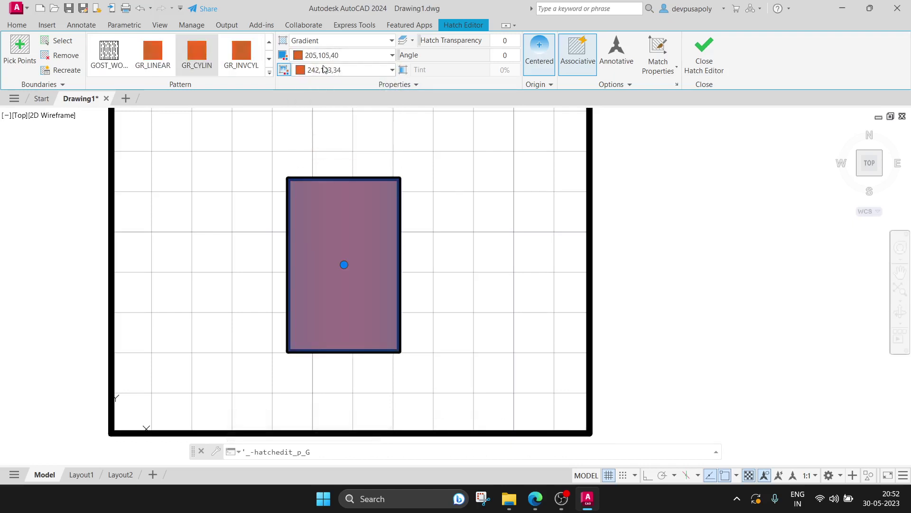
left_click(327, 70)
left_click(314, 83)
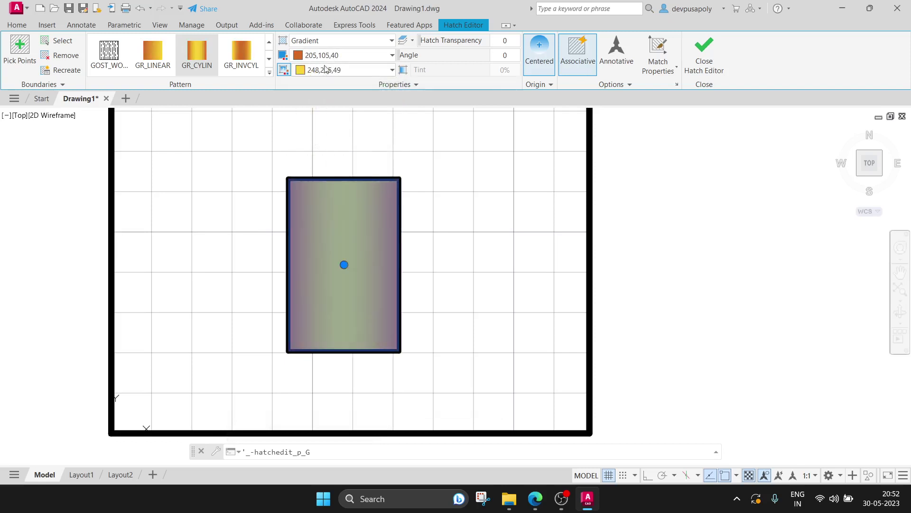
left_click(331, 57)
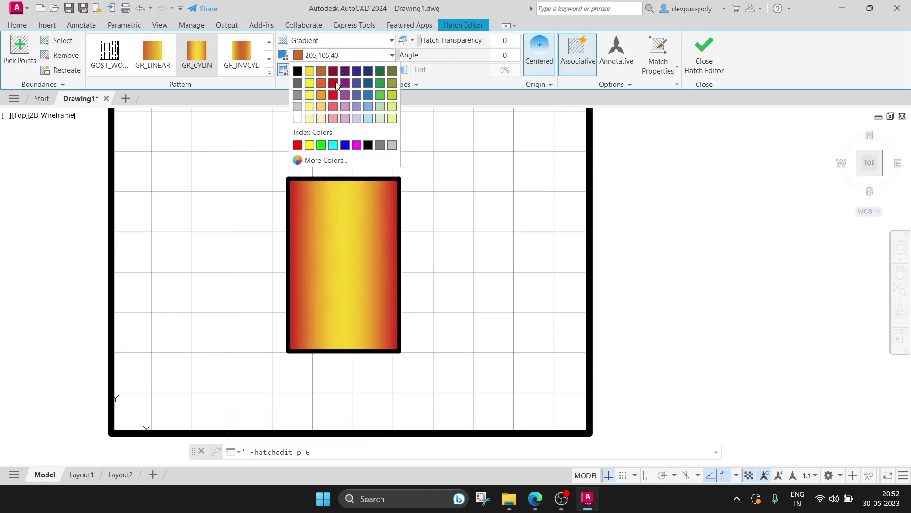
left_click(345, 94)
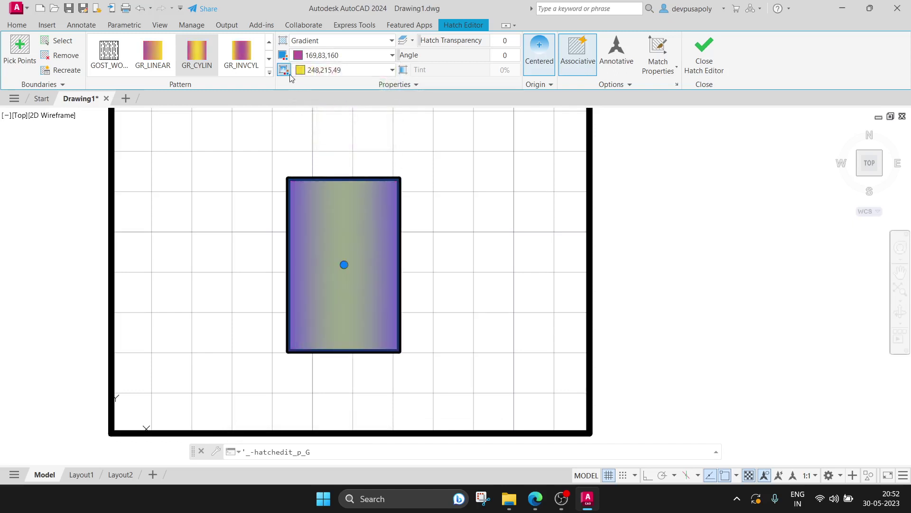
left_click(325, 74)
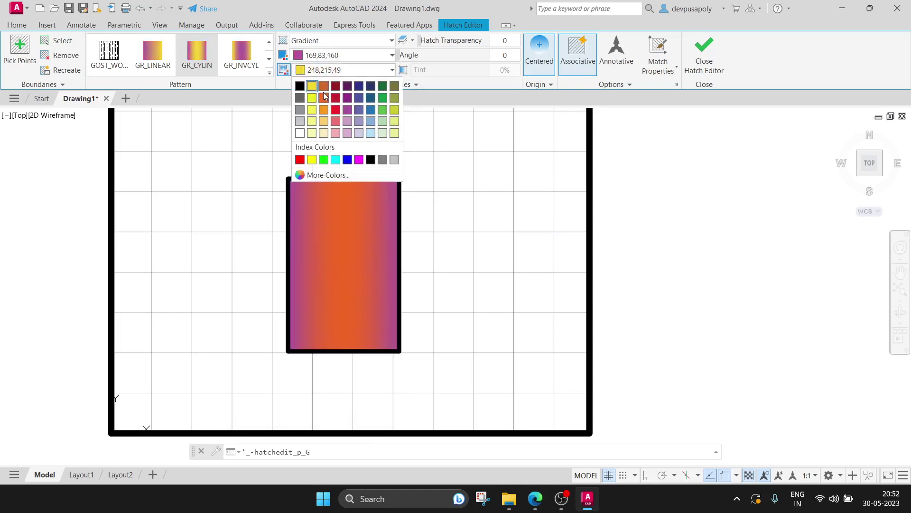
left_click(312, 133)
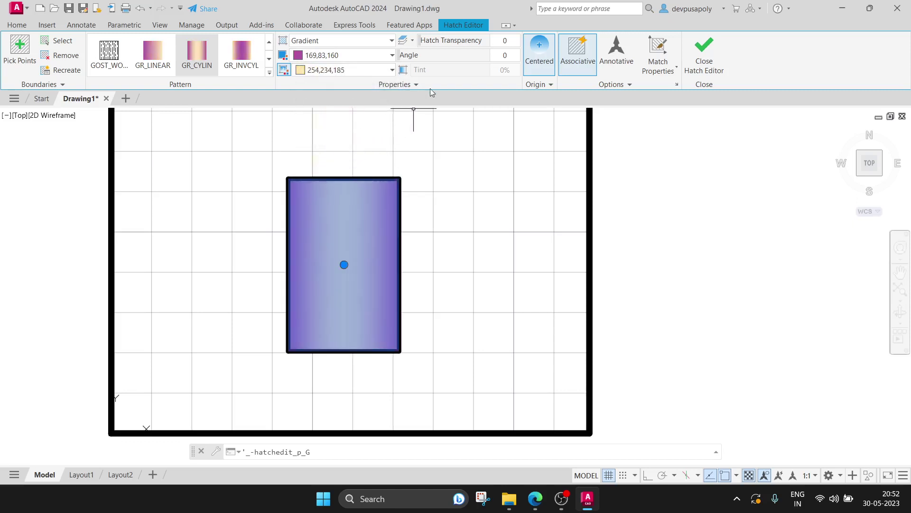
- Give the gradient fill 31 transparency and a 60 degree angle
left_click_drag(422, 41, 453, 41)
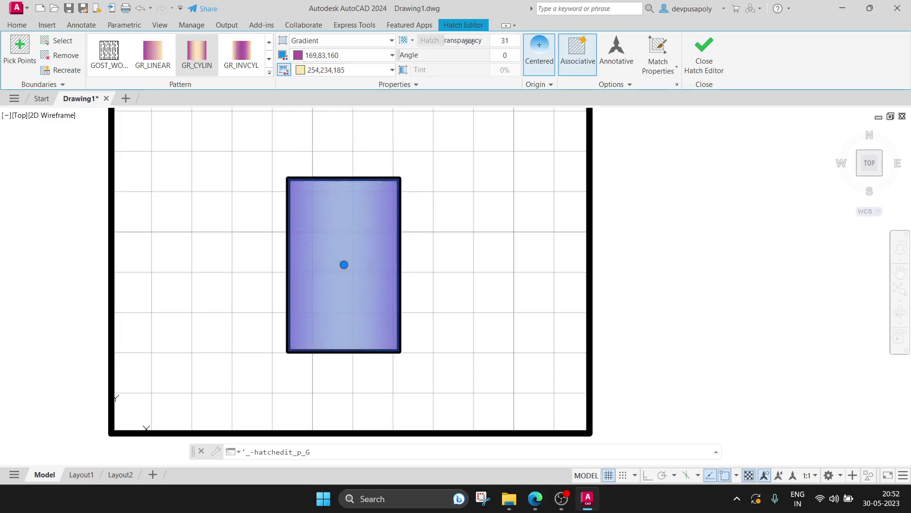
left_click(502, 55)
type("6")
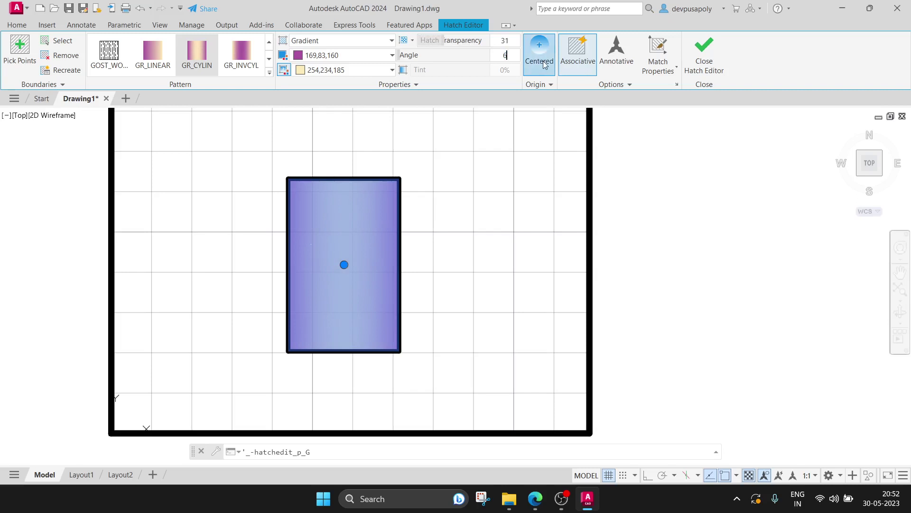
type("0")
key("Return")
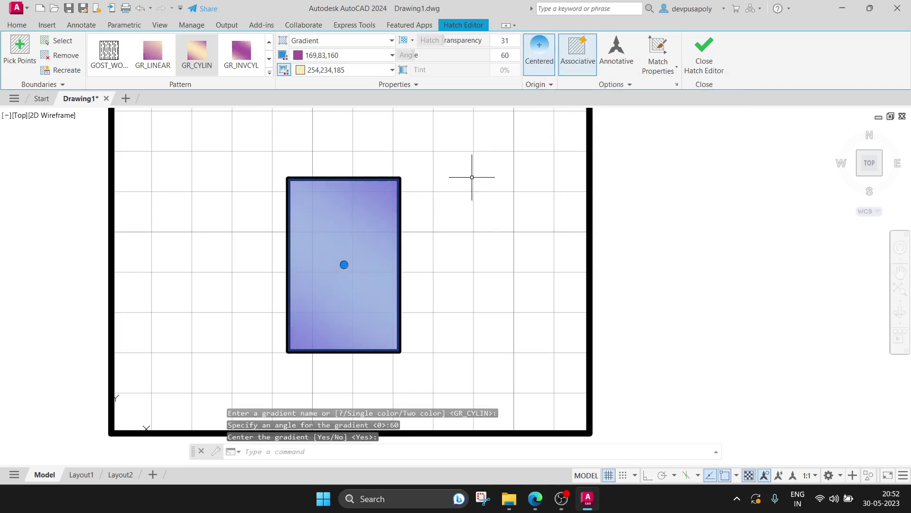
- Finish editing the hatch and select the tabletop outline
key("Escape")
left_click(451, 163)
left_click(375, 221)
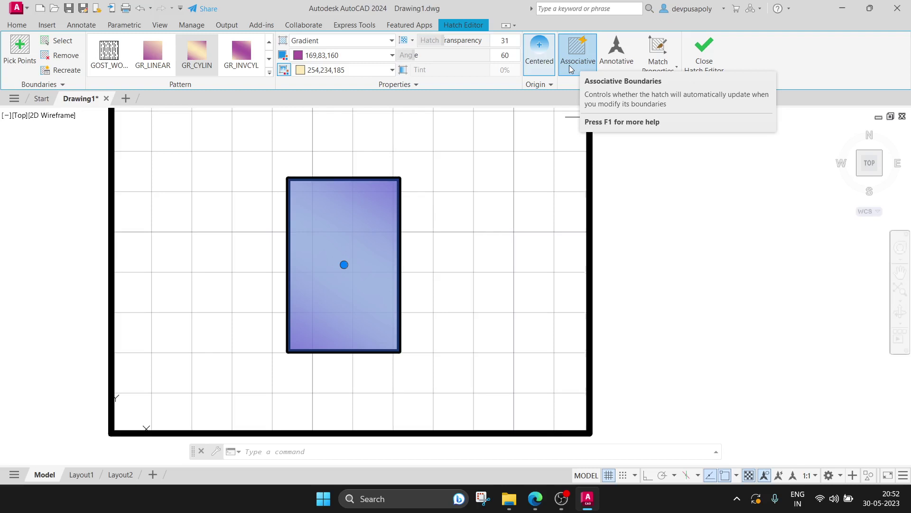
key("Return")
left_click(376, 178)
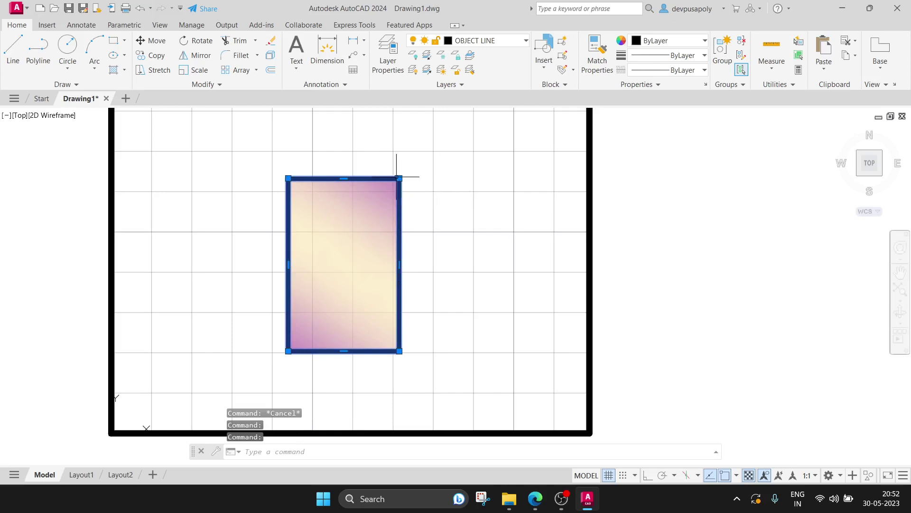
- Stretch the tabletop's top-right and bottom-right corners rightward to widen it
left_click(399, 178)
left_click(473, 178)
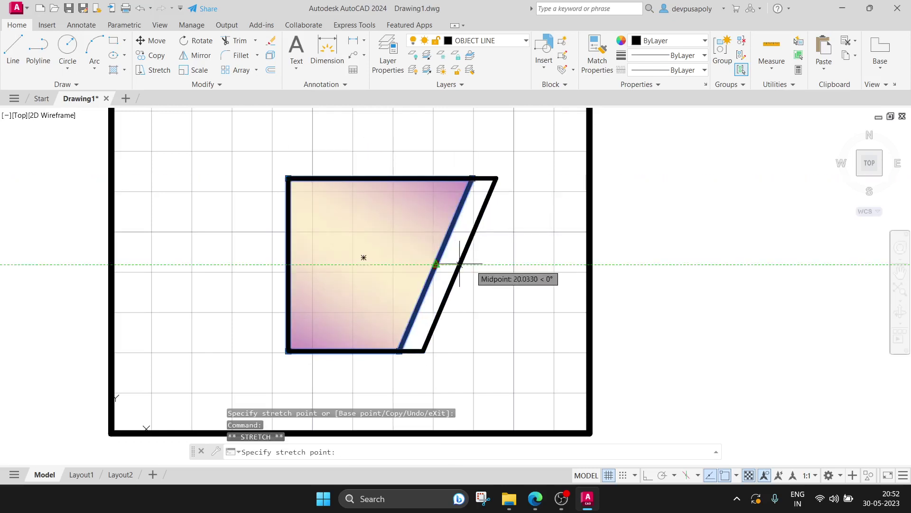
left_click(487, 265)
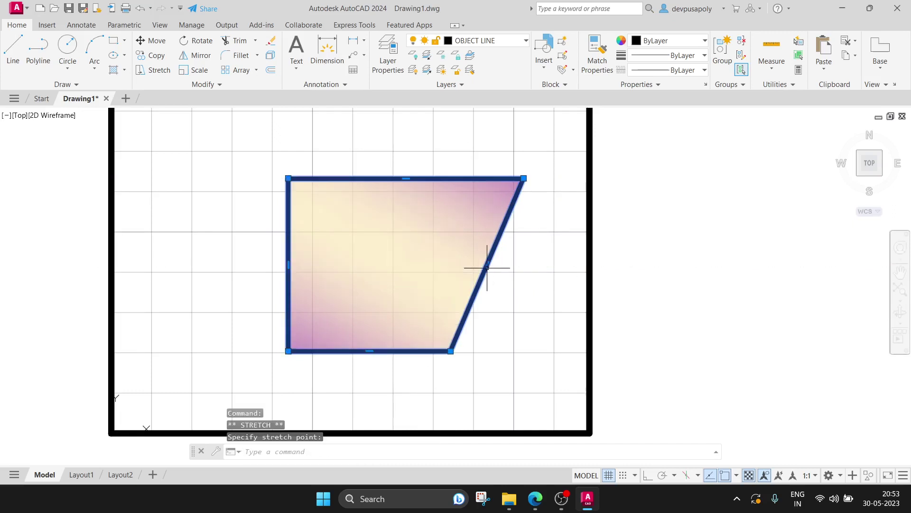
left_click(450, 351)
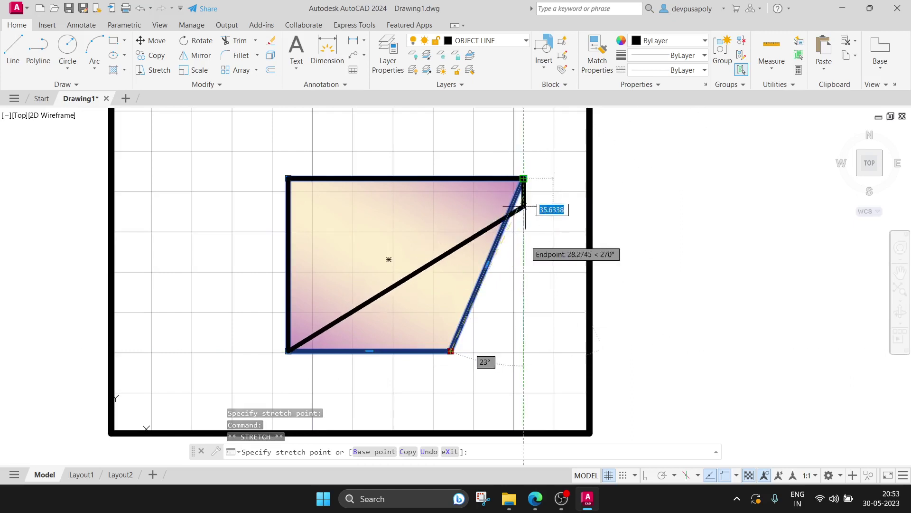
left_click(524, 351)
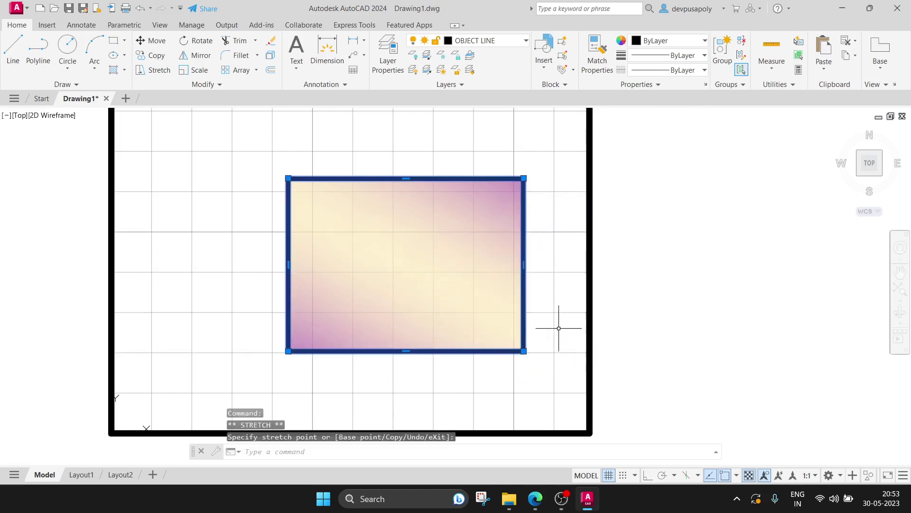
key("Escape")
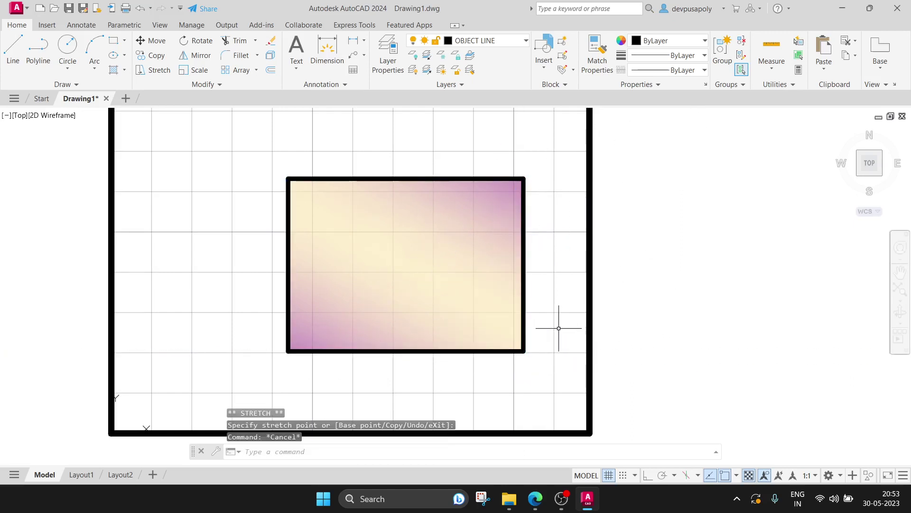
- Select the widened tabletop's GR_CYLIN gradient fill for editing
left_click(544, 328)
left_click(408, 304)
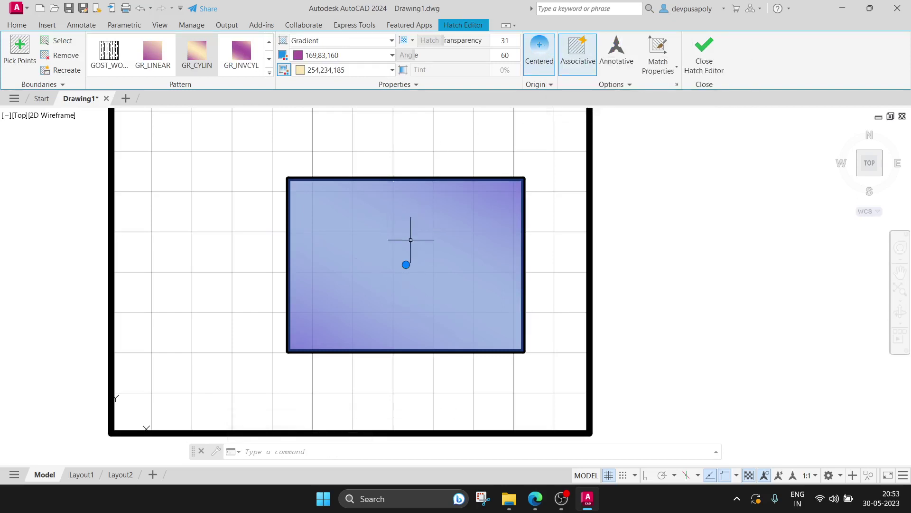
mouse_move(363, 269)
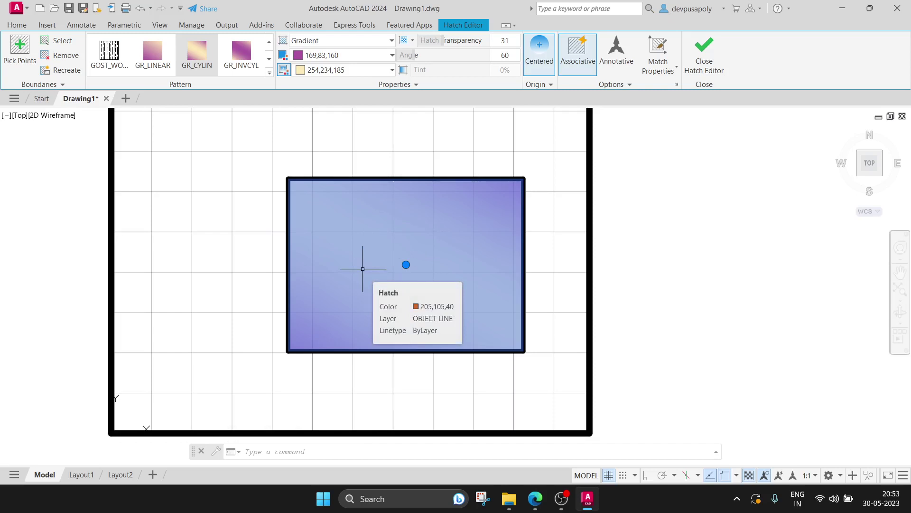
key("Escape")
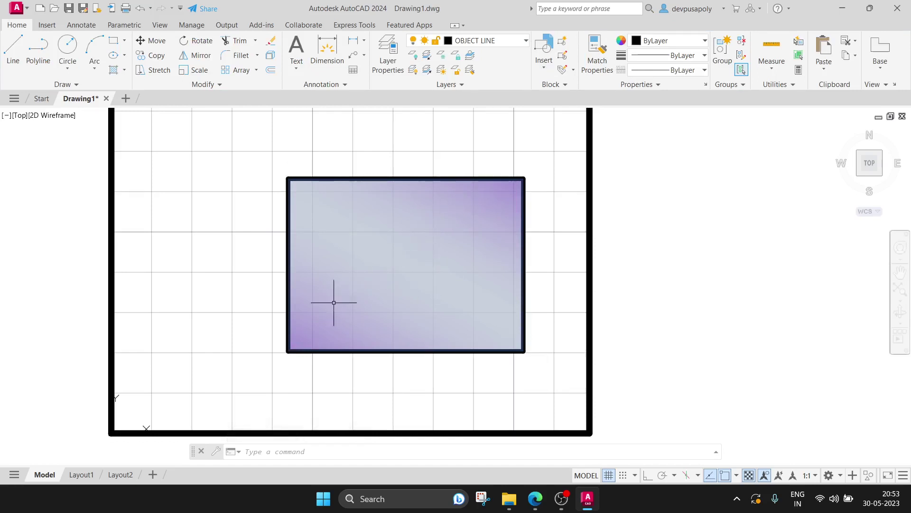
left_click(374, 287)
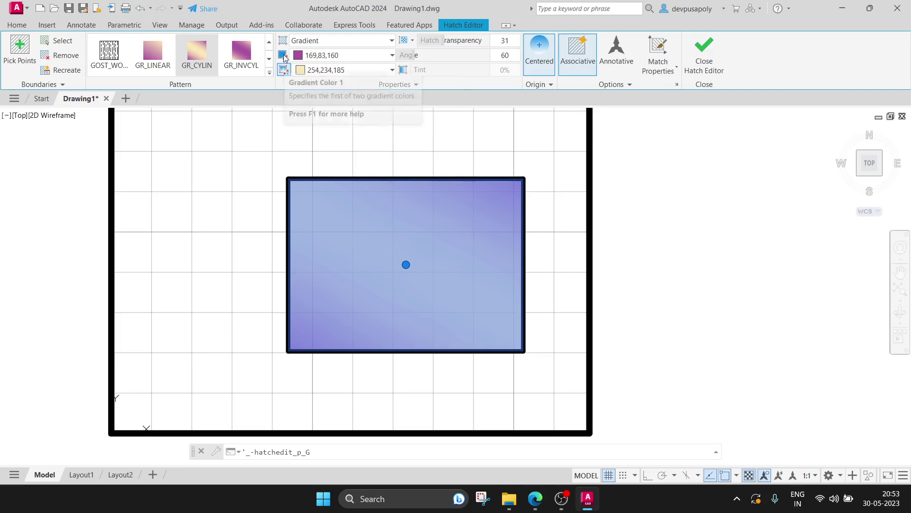
- Turn the fill into a pattern hatch coloured blue 69,84,165 and adjust its transparency
left_click(311, 42)
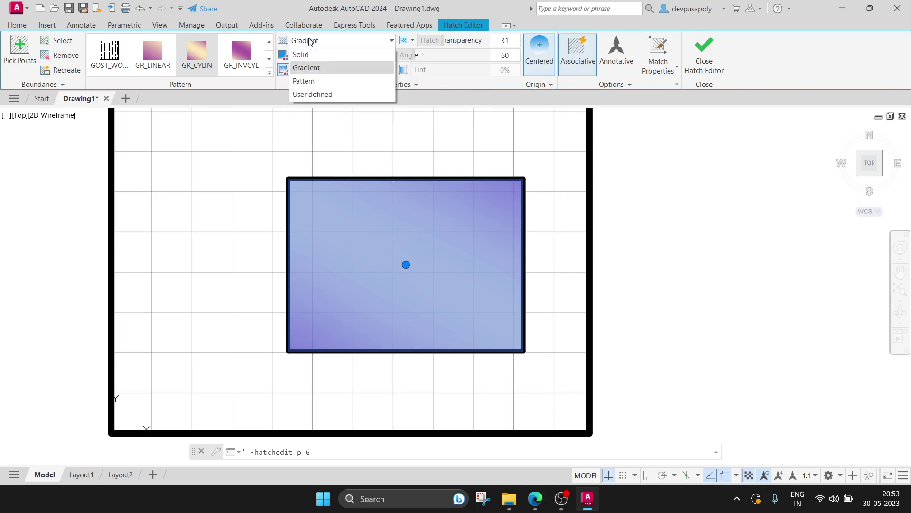
left_click(304, 54)
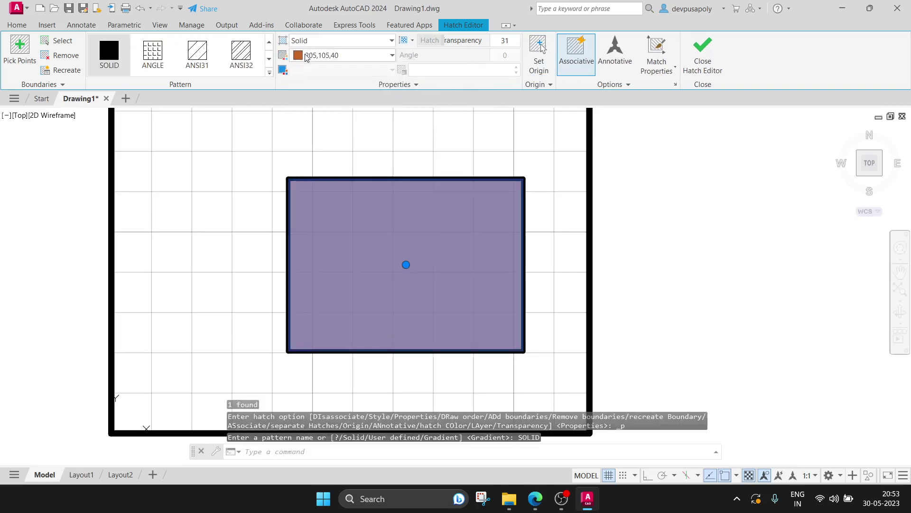
left_click(211, 60)
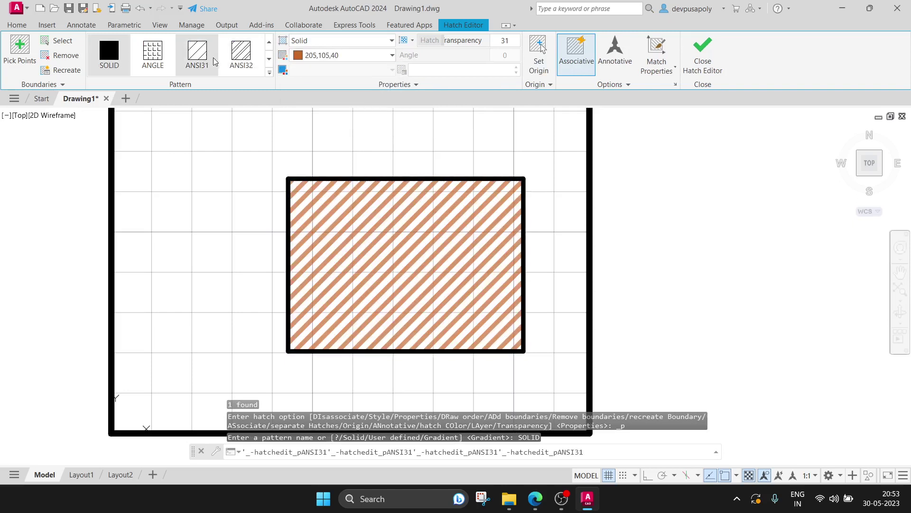
left_click(241, 53)
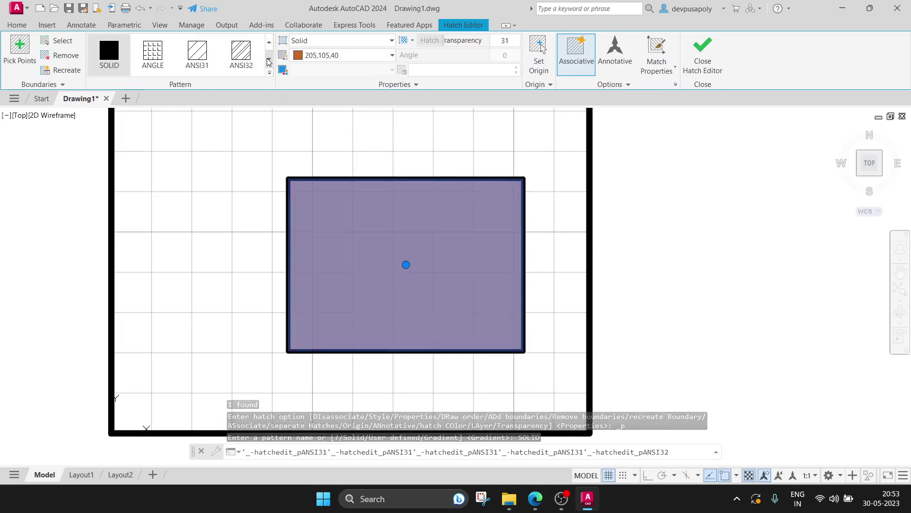
left_click(269, 61)
left_click(268, 61)
left_click(309, 57)
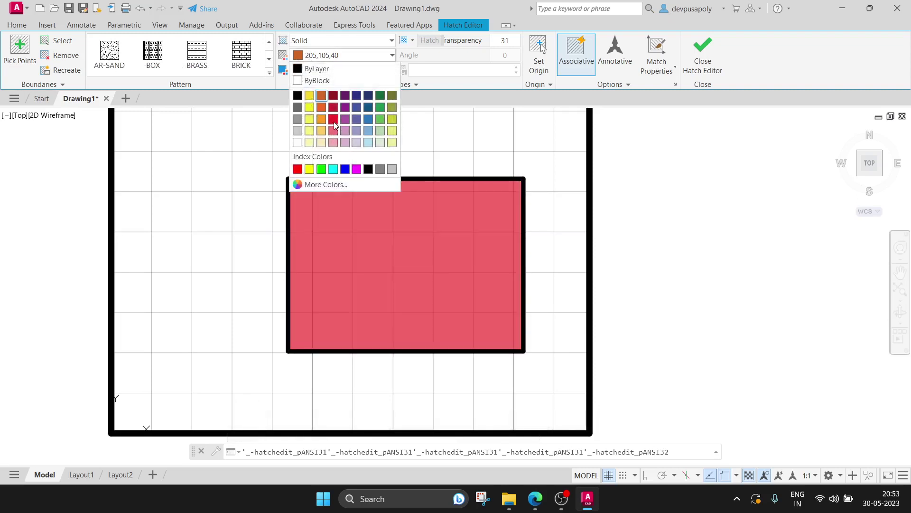
left_click(356, 107)
mouse_move(474, 40)
left_mouse_down()
mouse_move(495, 40)
mouse_move(421, 40)
left_mouse_up()
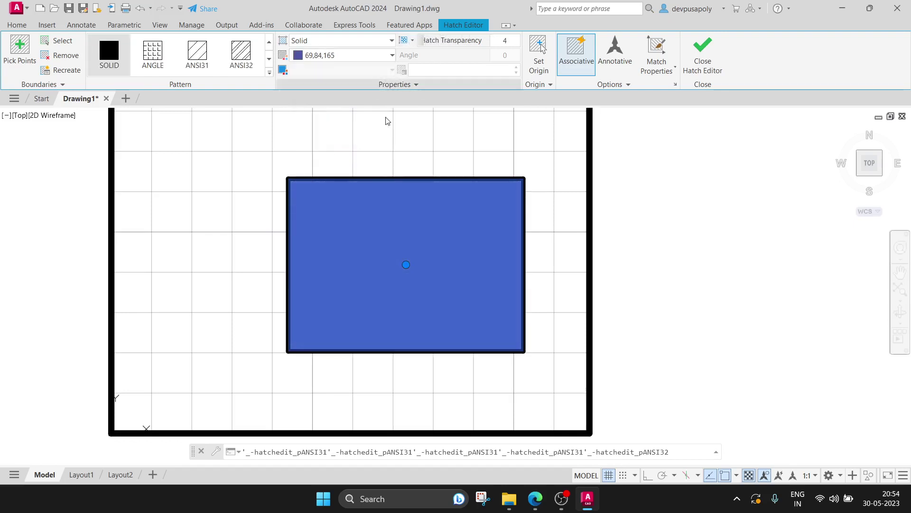
key("Escape")
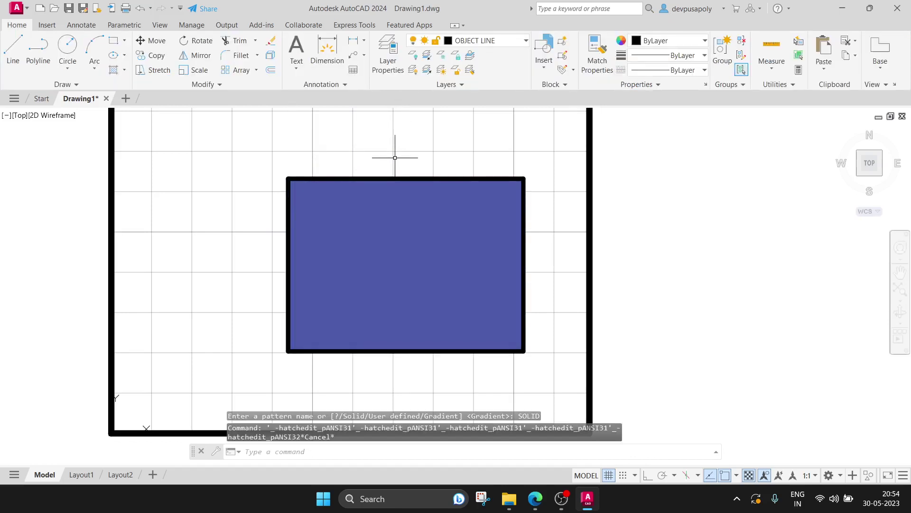
- Change the blue hatch's pattern to ANGLE
left_click(392, 231)
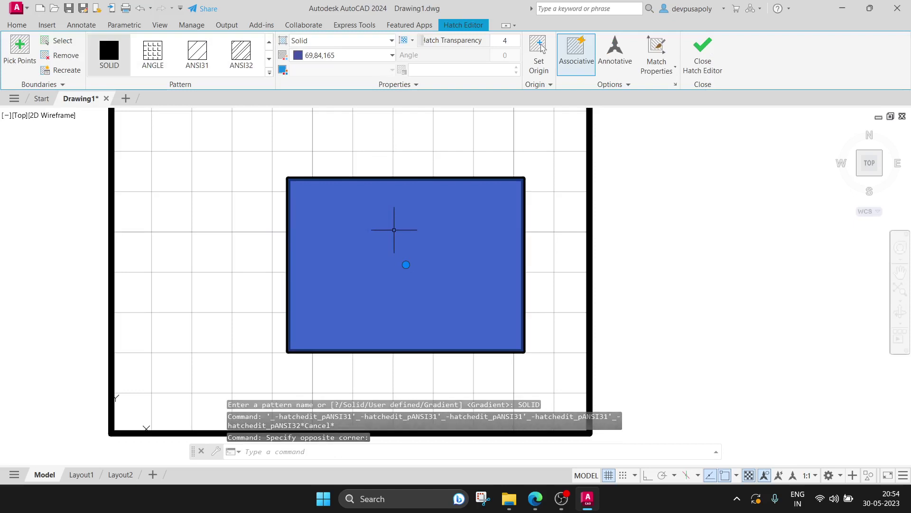
key("Escape")
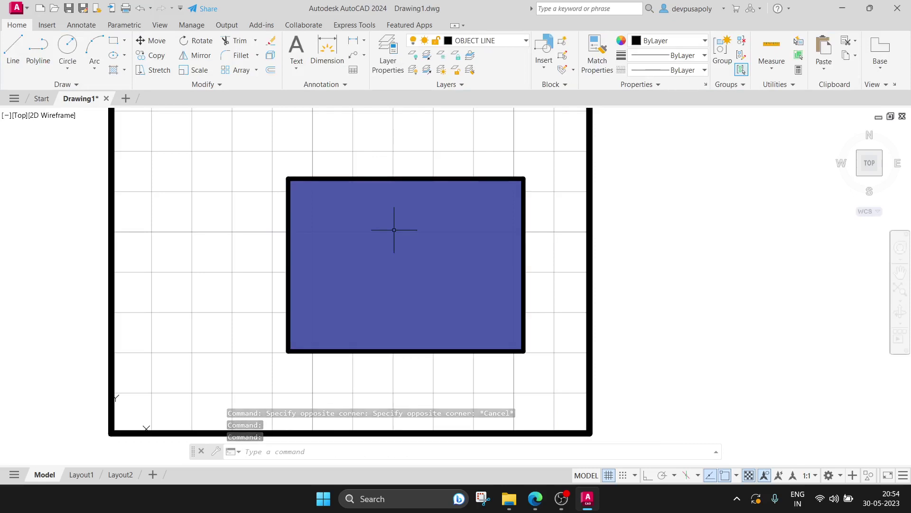
left_click(394, 230)
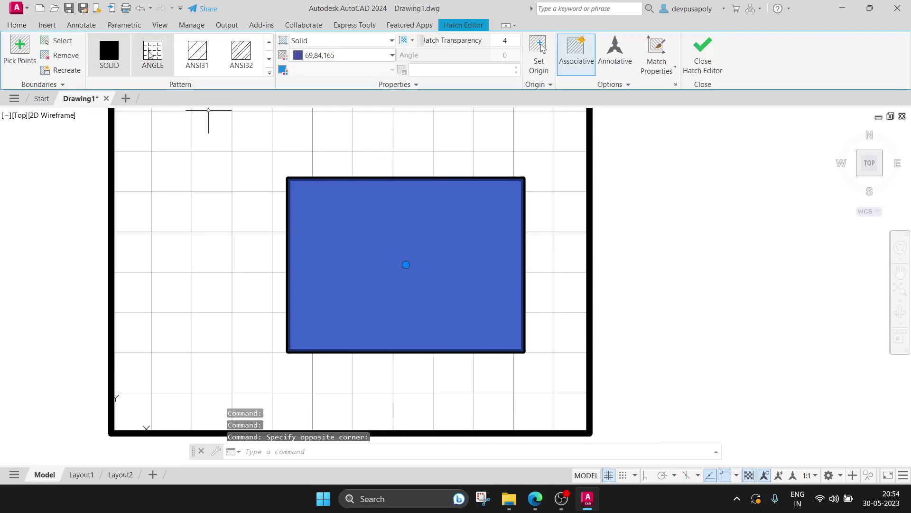
left_click(152, 52)
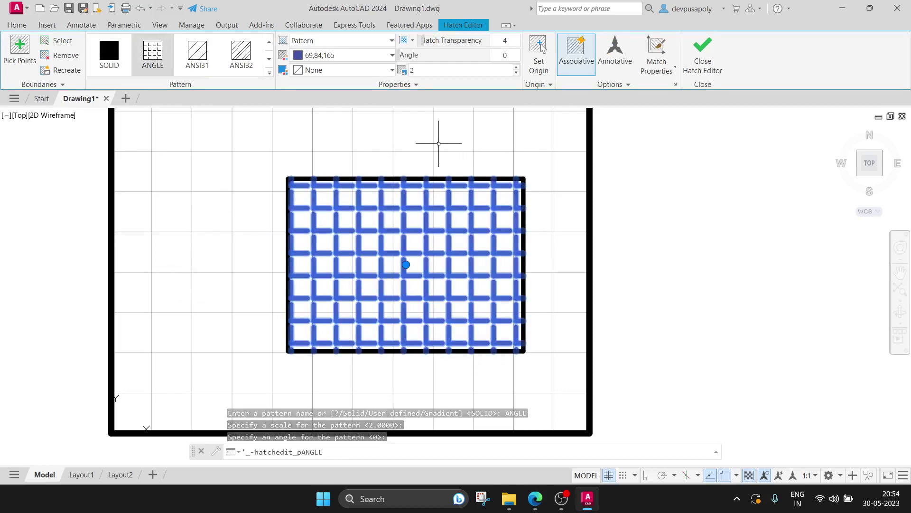
key("Escape")
type("line")
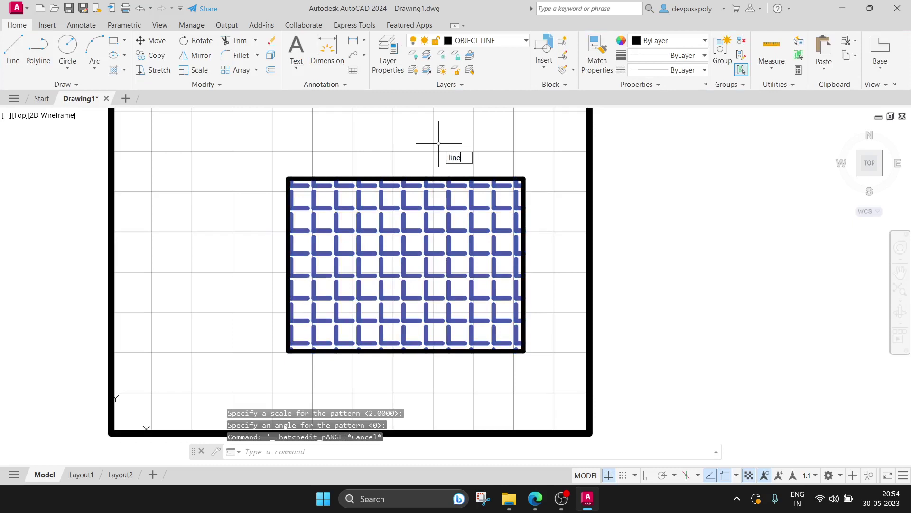
key("Return")
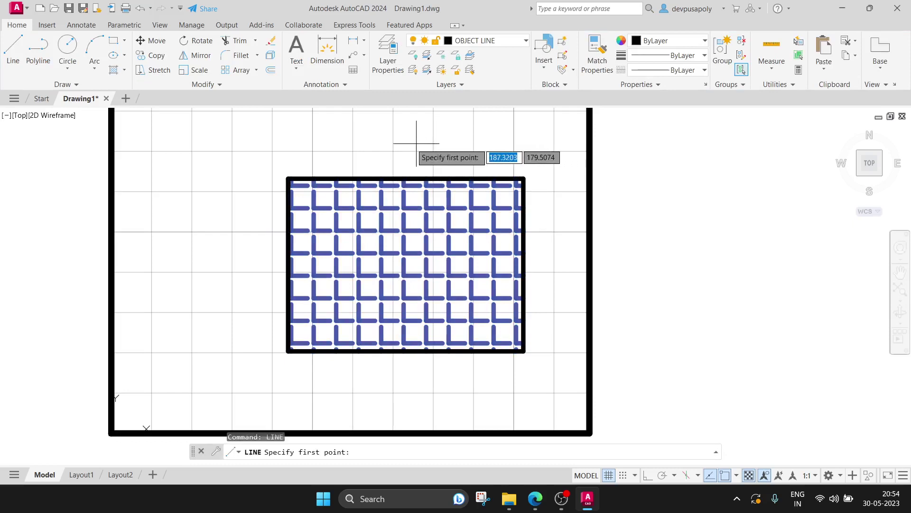
- Draw a vertical line through the middle of the tabletop
left_click(409, 143)
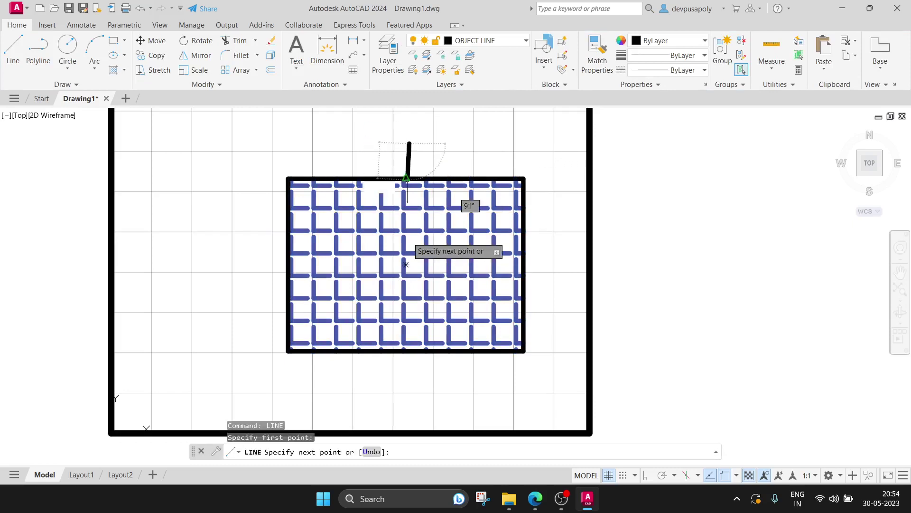
left_click(410, 401)
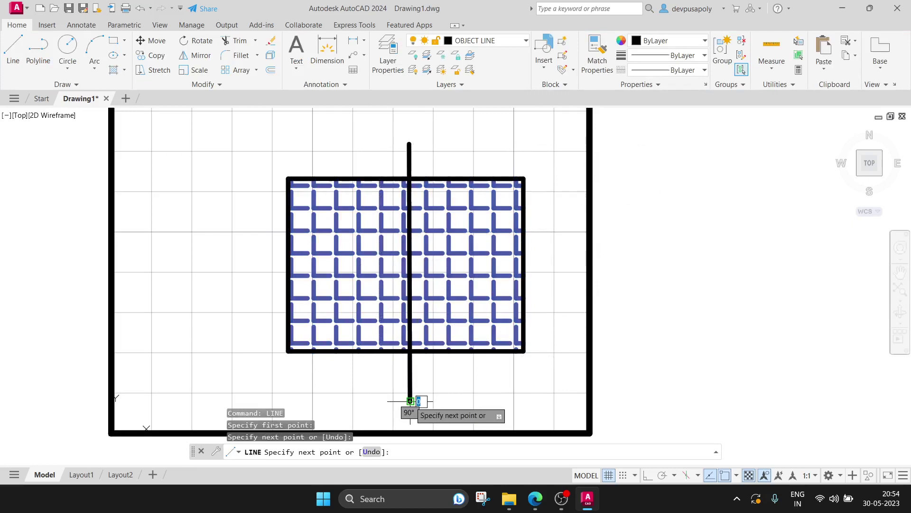
key("Escape")
- Trim the blue ANGLE hatch out of the tabletop's left half
type("trim")
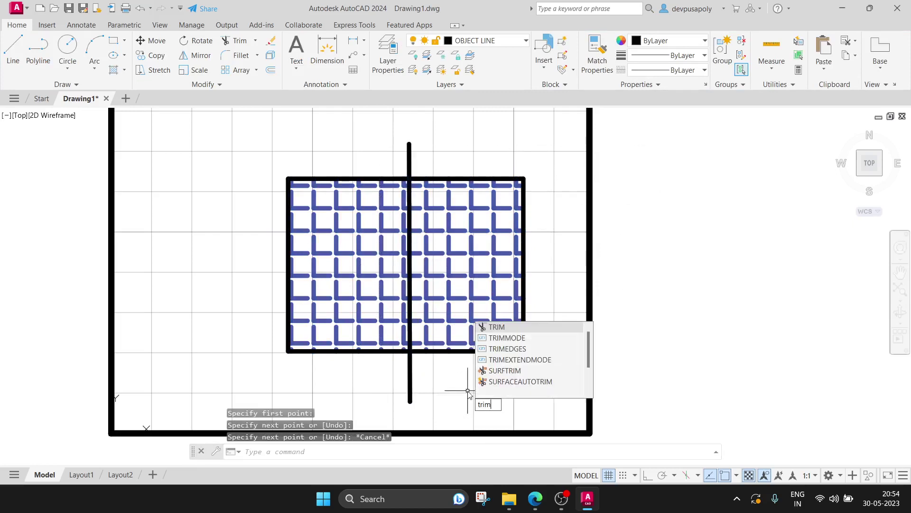
key("Return")
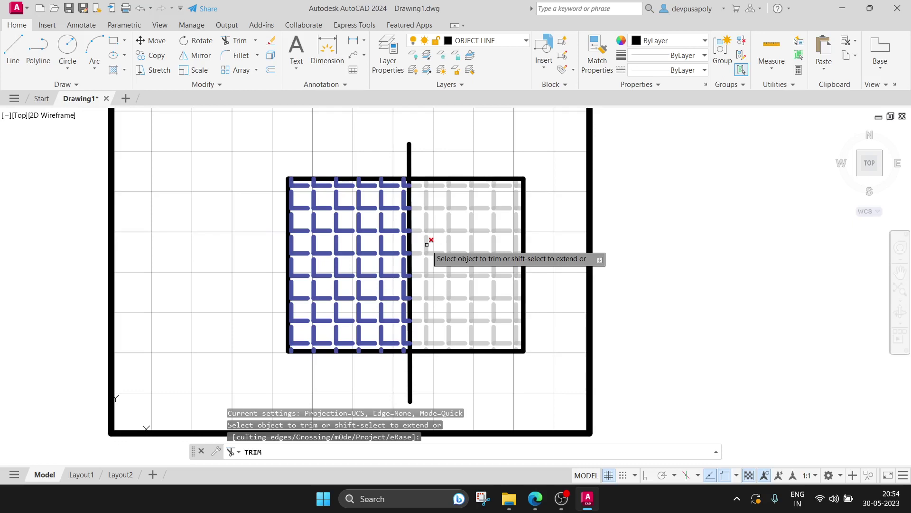
left_click(427, 244)
left_click(382, 242)
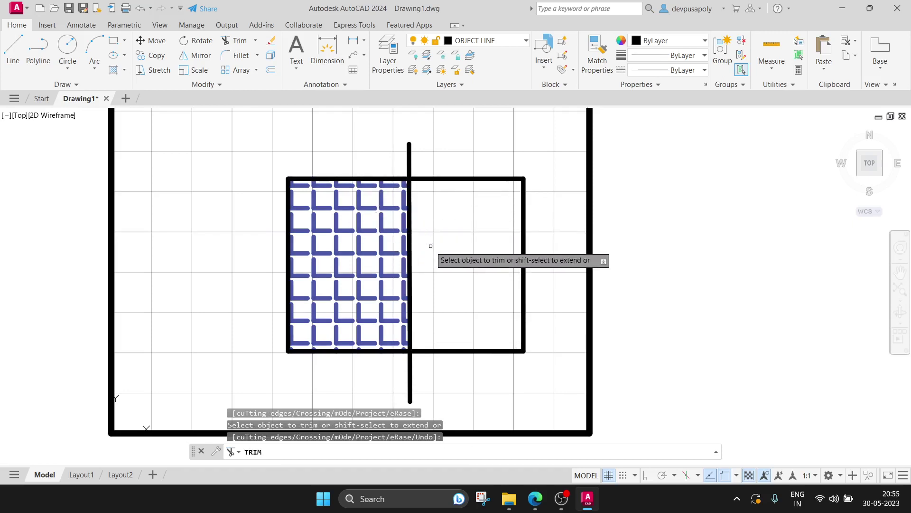
key("ctrl+z")
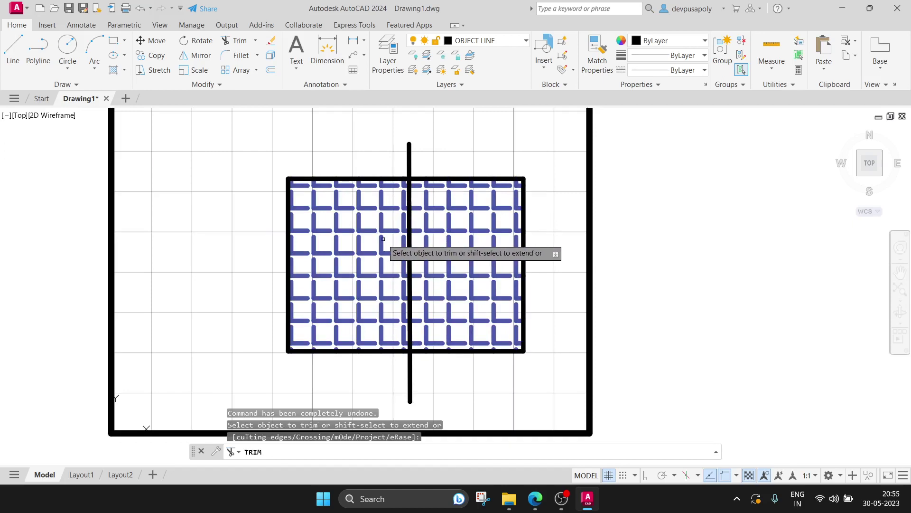
left_click(382, 239)
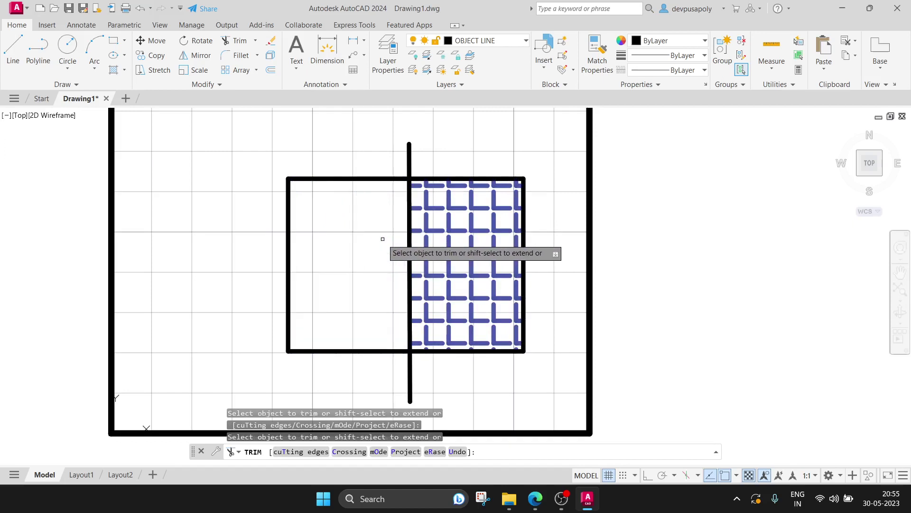
key("Escape")
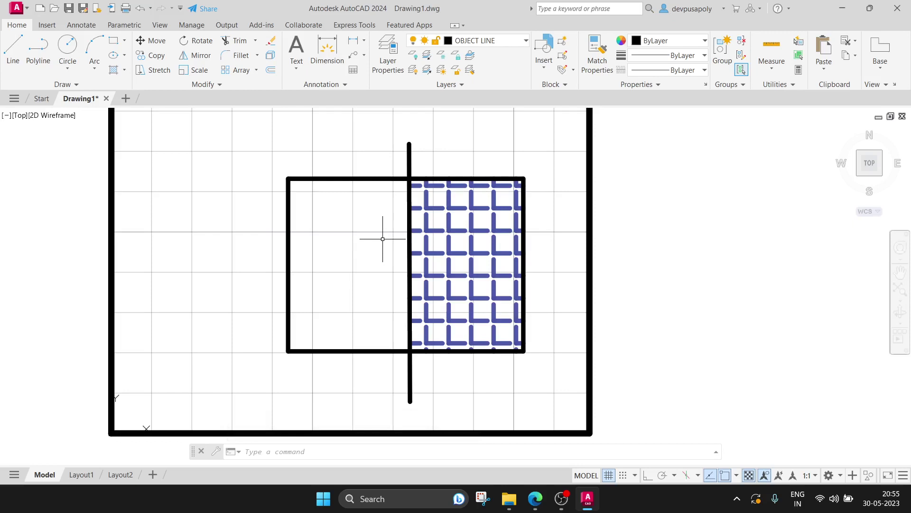
- Select the right-half hatch and change its pattern to user-defined lines, after trying ANSI31, ANSI32 and ANGLE
left_click(428, 243)
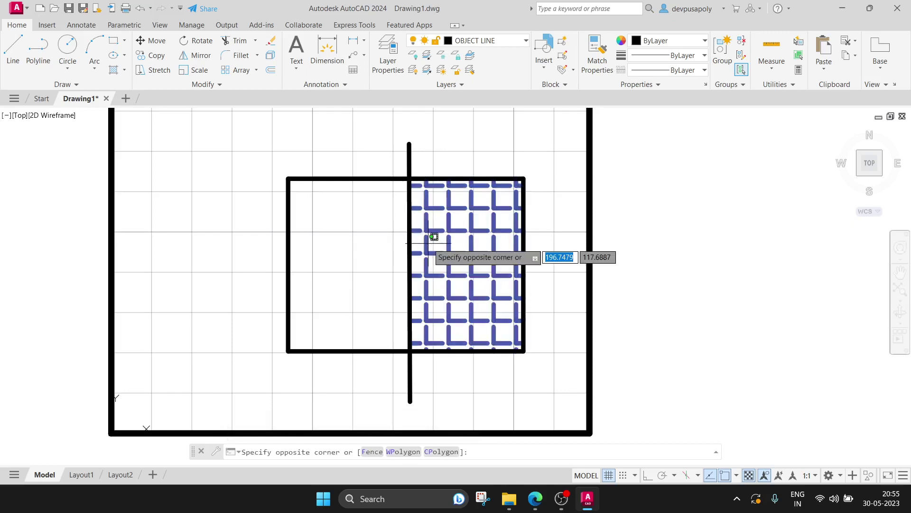
key("Escape")
left_click(429, 243)
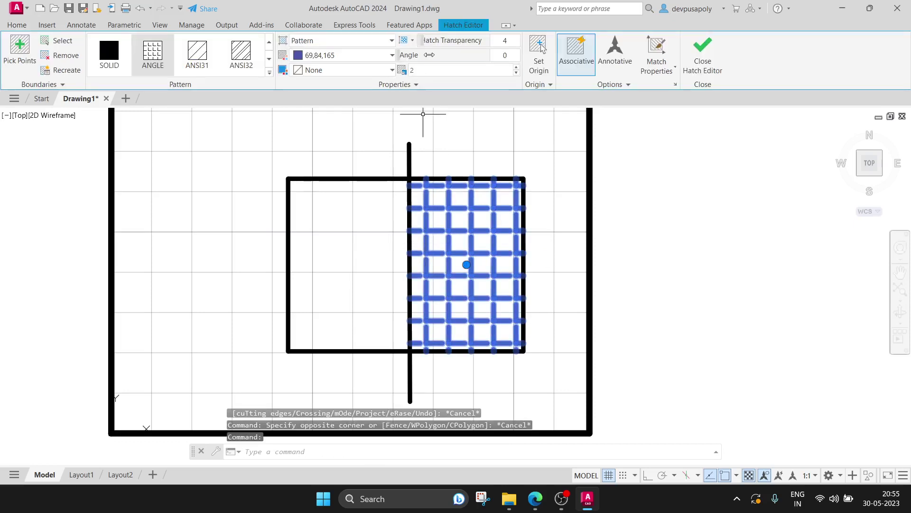
left_click(197, 53)
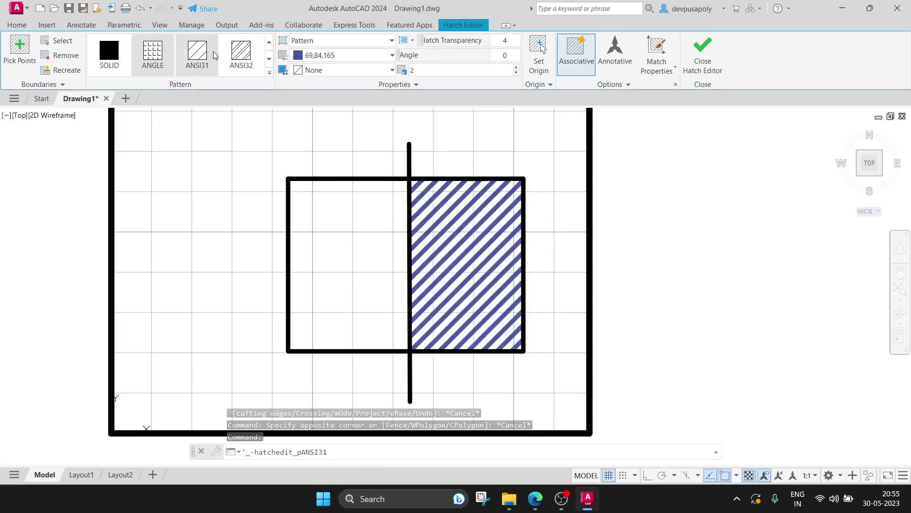
left_click(224, 58)
left_click(153, 53)
left_click(270, 59)
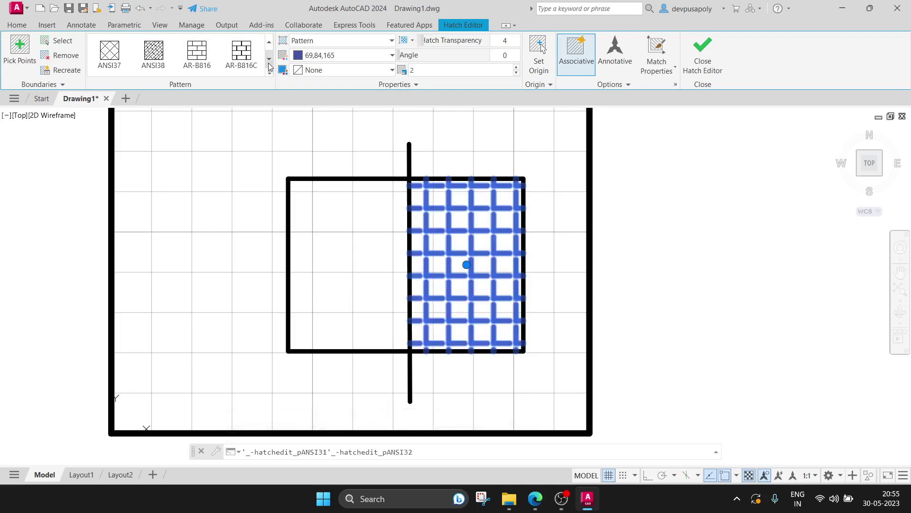
left_click(269, 59)
left_click(270, 59)
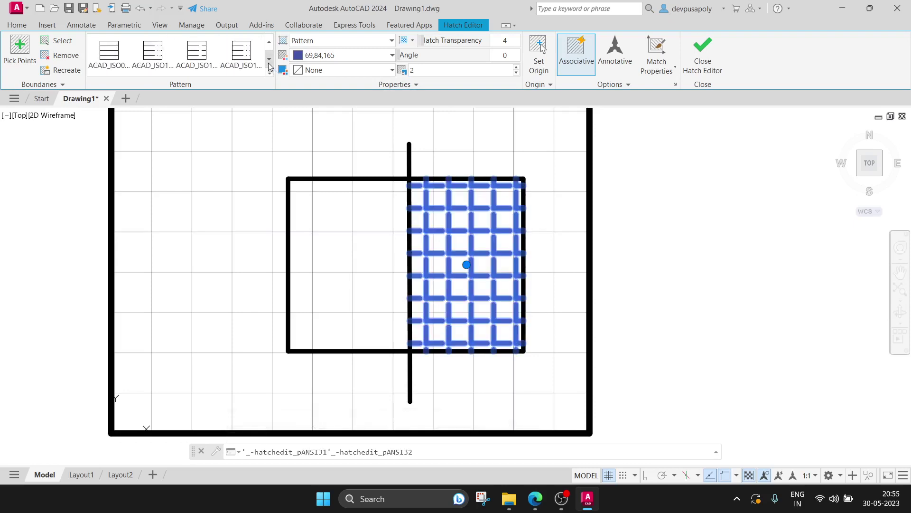
left_click(270, 58)
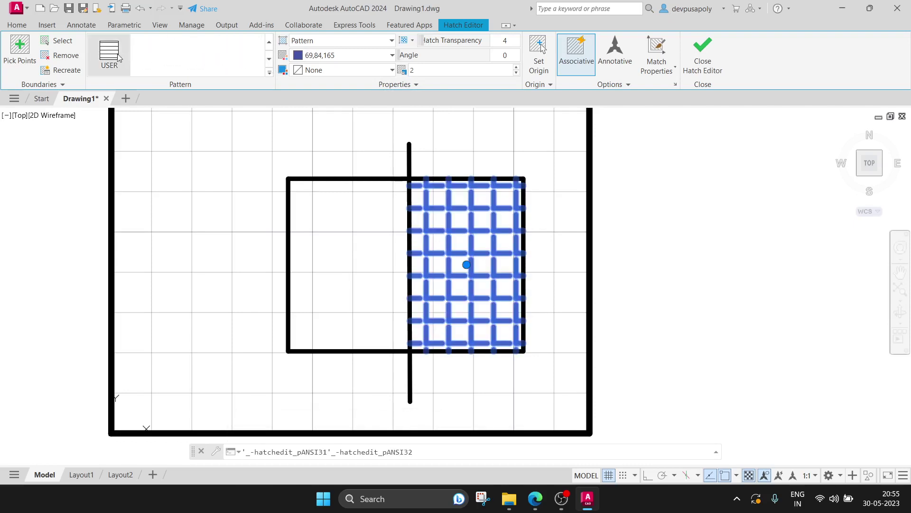
left_click(114, 56)
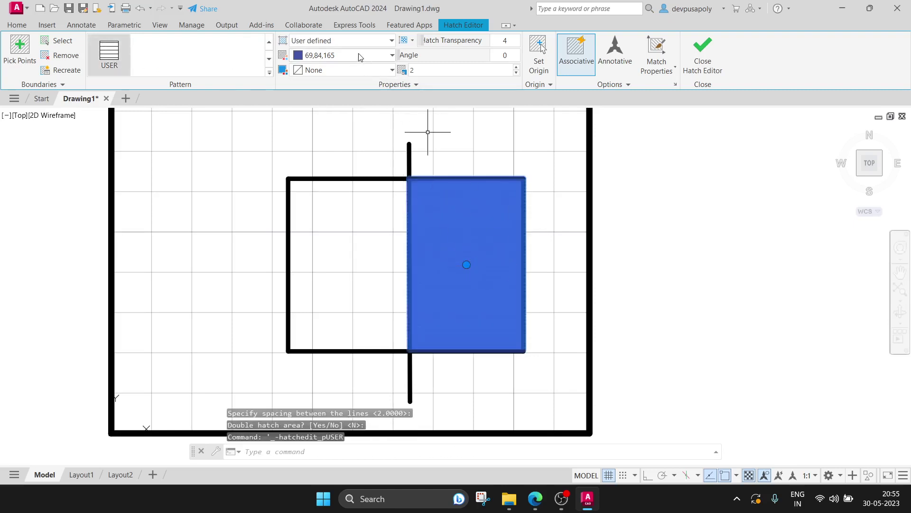
- Make the right-half hatch lines yellow with transparency 30 and a 60° angle
left_click(347, 69)
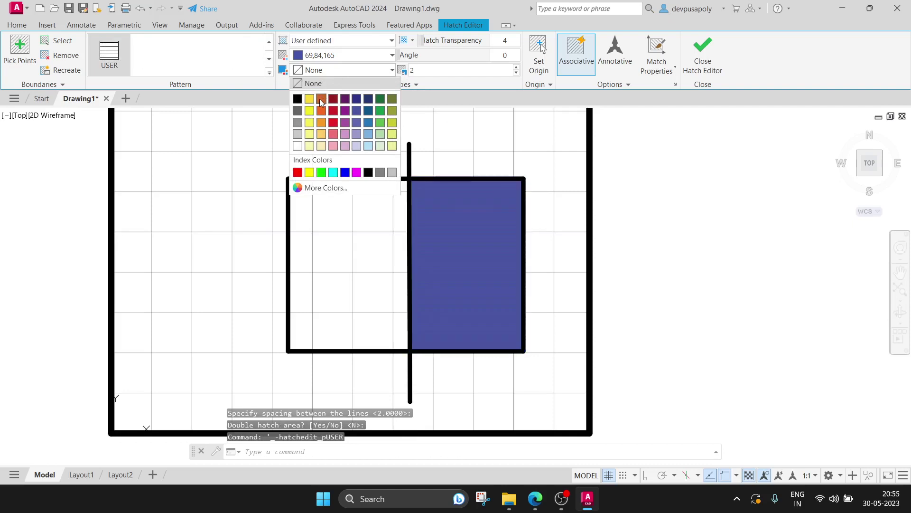
left_click(297, 146)
left_click(322, 56)
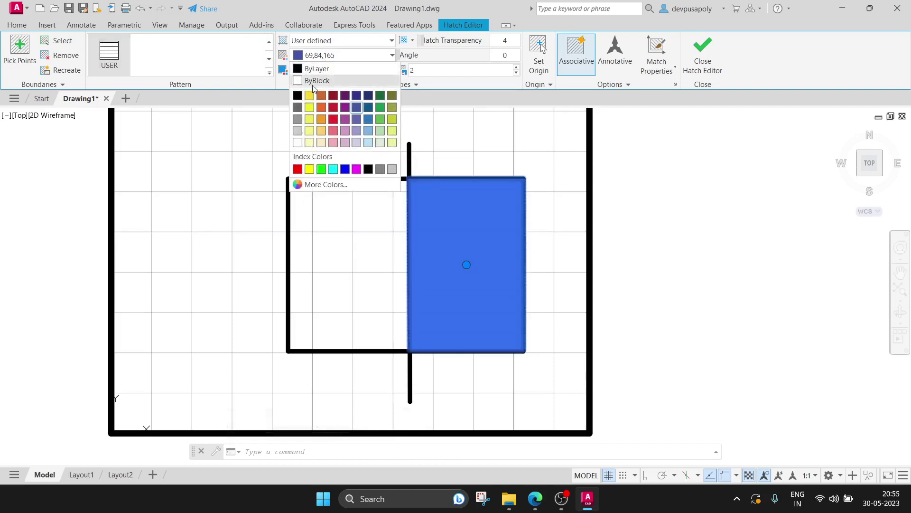
left_click(309, 109)
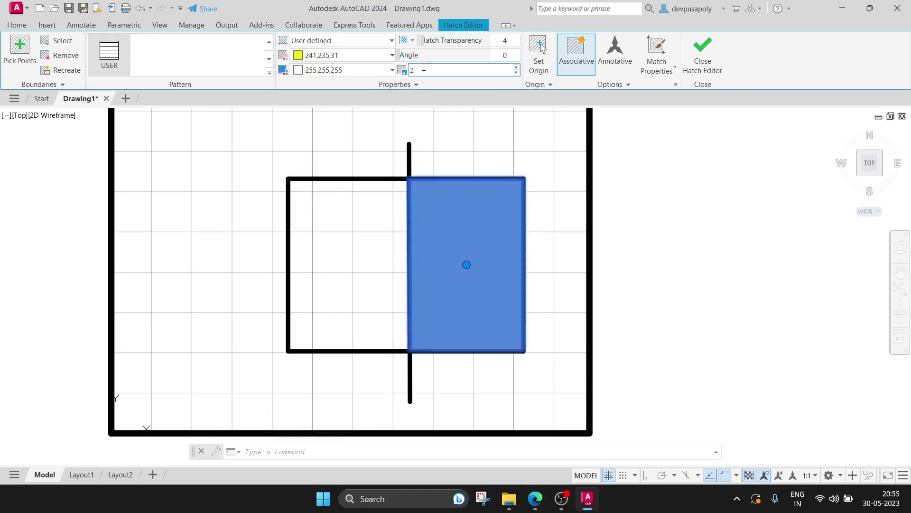
type("0")
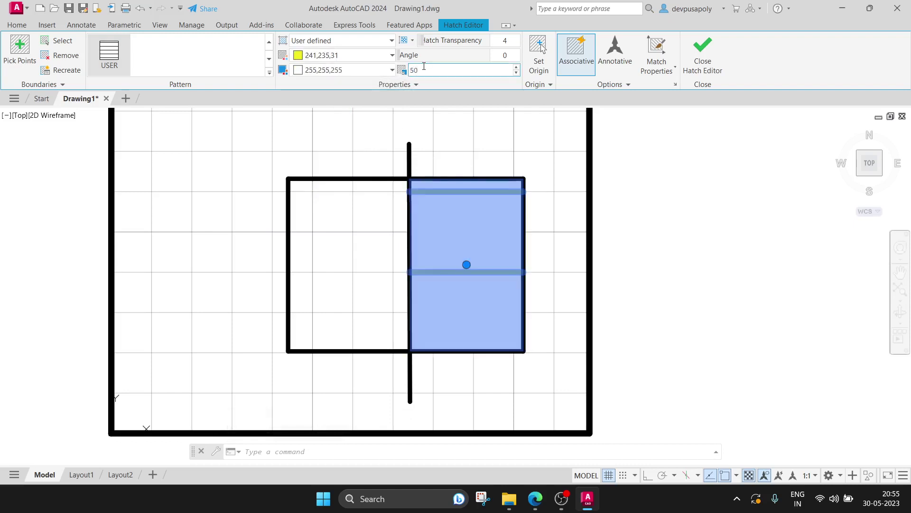
type("10")
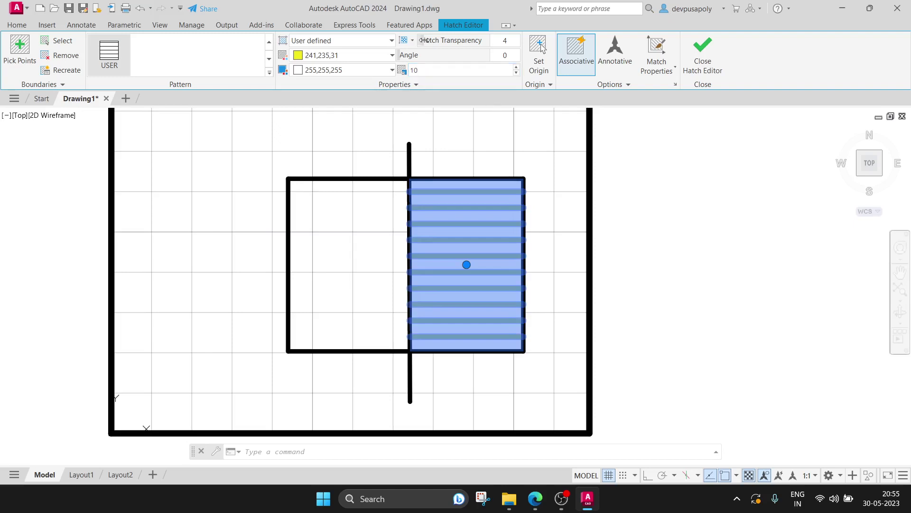
left_click_drag(442, 40, 465, 39)
type("60")
key("Return")
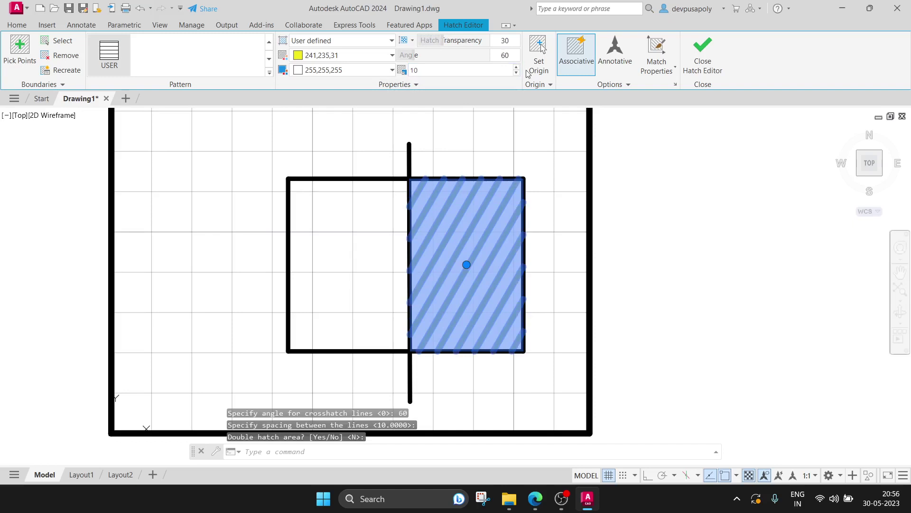
- Deselect and reselect the right-half hatch, then end hatch editing with Esc
left_click(554, 157)
key("Escape")
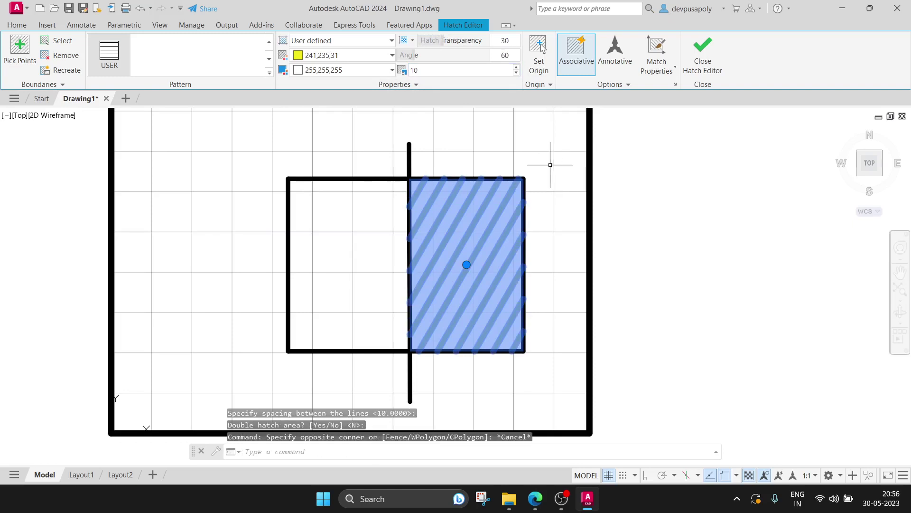
key("Escape")
left_click(474, 265)
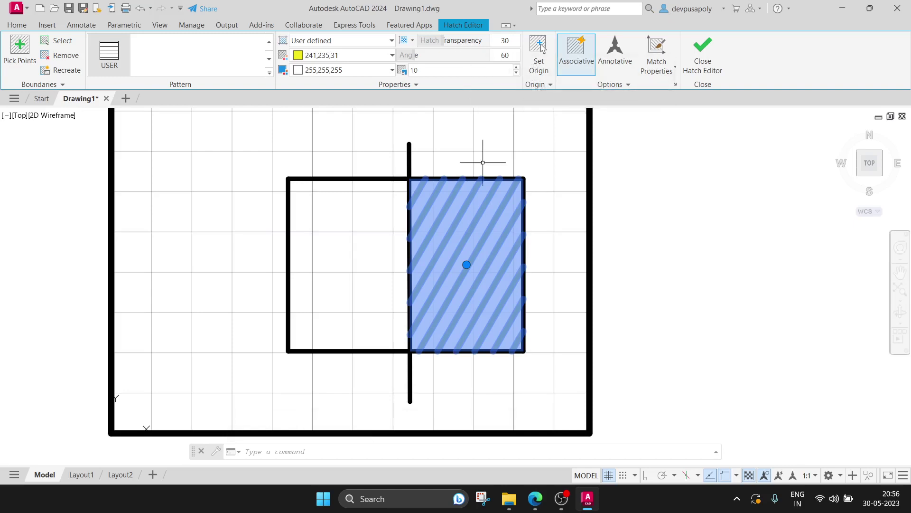
left_click(537, 245)
key("Escape")
key("Escape")
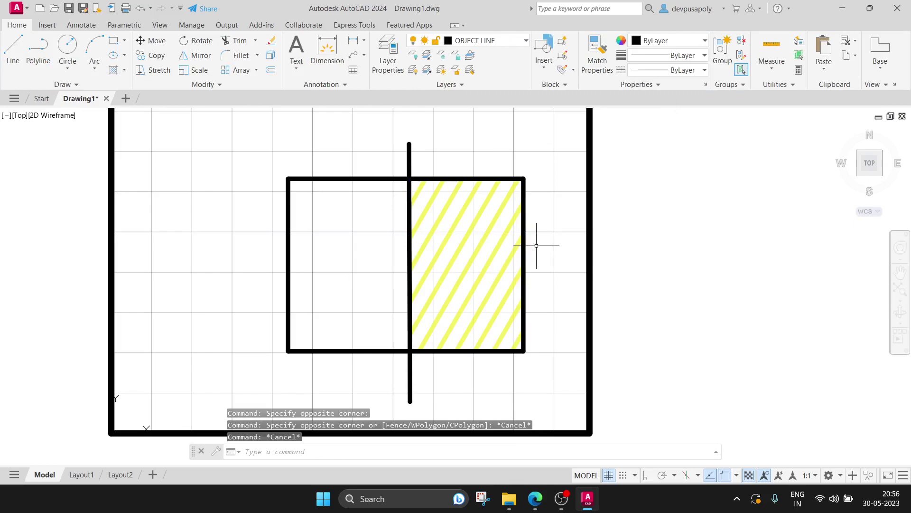
left_click(536, 499)
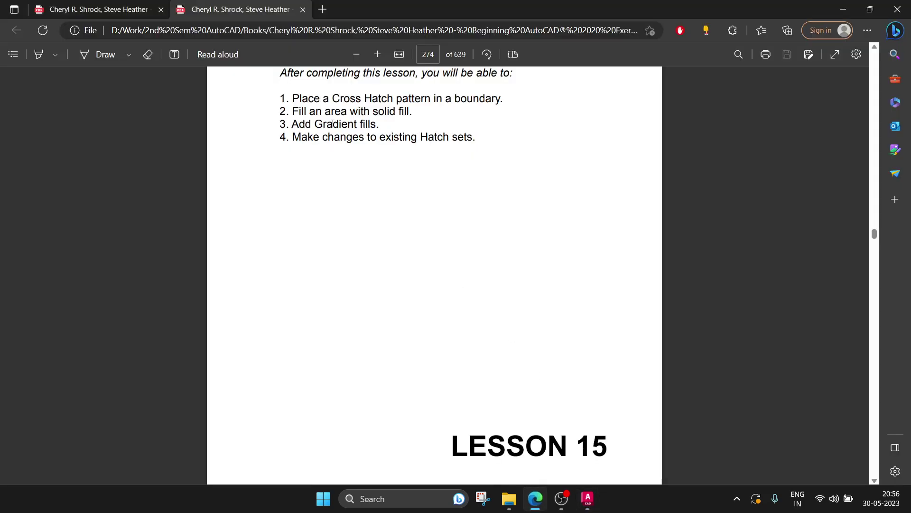
scroll(332, 124, "down", 5)
scroll(332, 124, "down", 5)
scroll(333, 124, "down", 5)
scroll(333, 124, "down", 5)
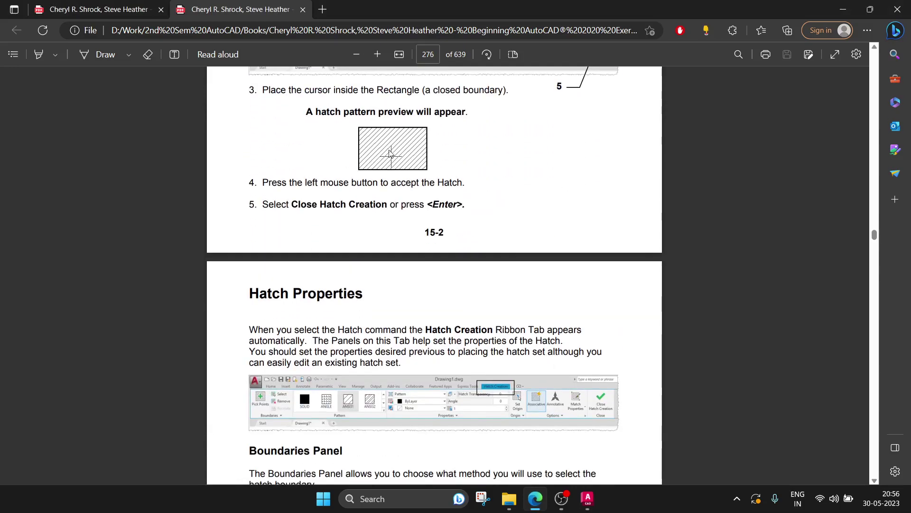
scroll(375, 146, "down", 5)
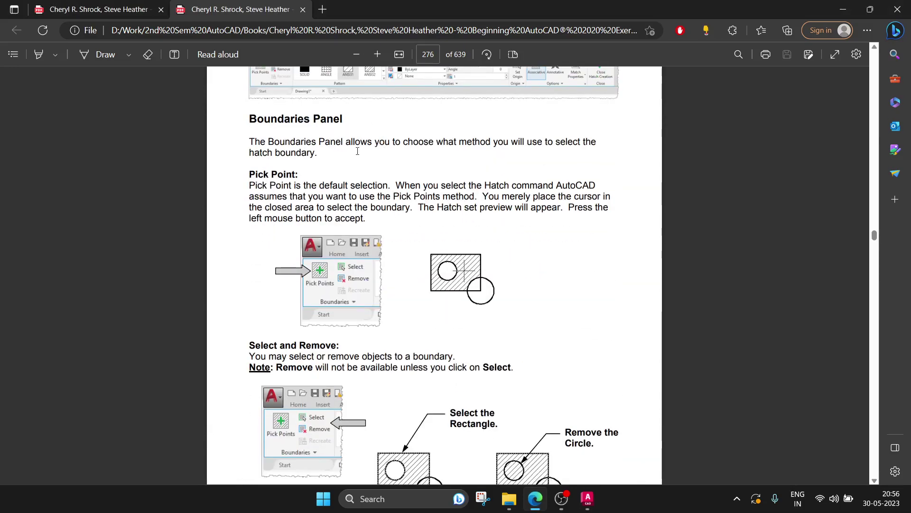
scroll(357, 151, "down", 3)
scroll(358, 151, "down", 4)
scroll(428, 163, "down", 4)
scroll(428, 163, "down", 2)
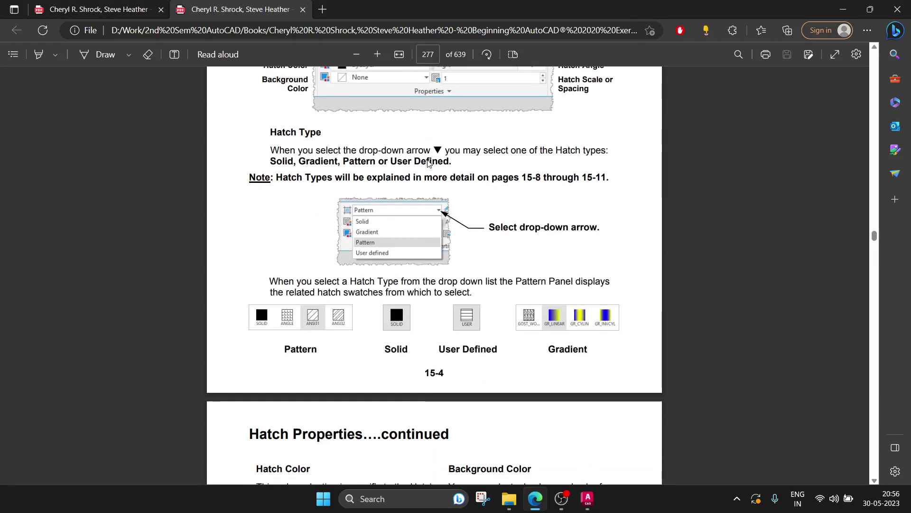
scroll(361, 161, "up", 1)
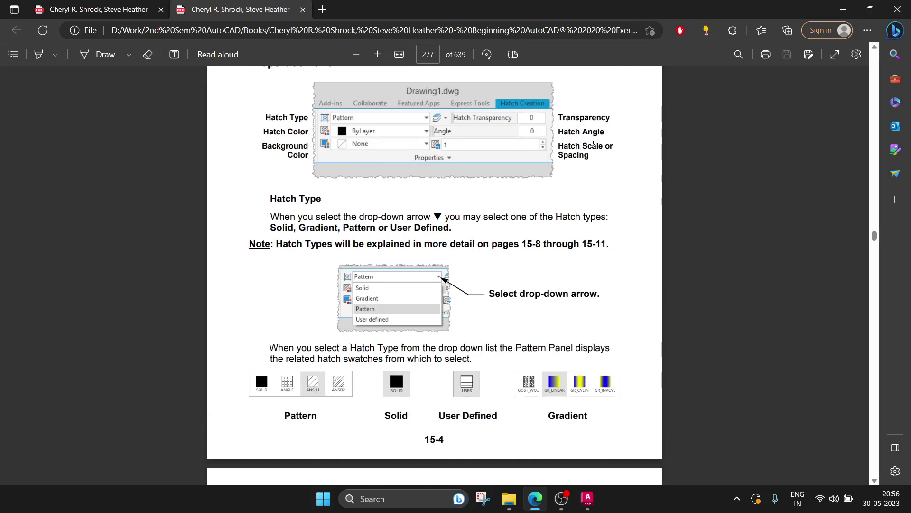
scroll(398, 194, "down", 1)
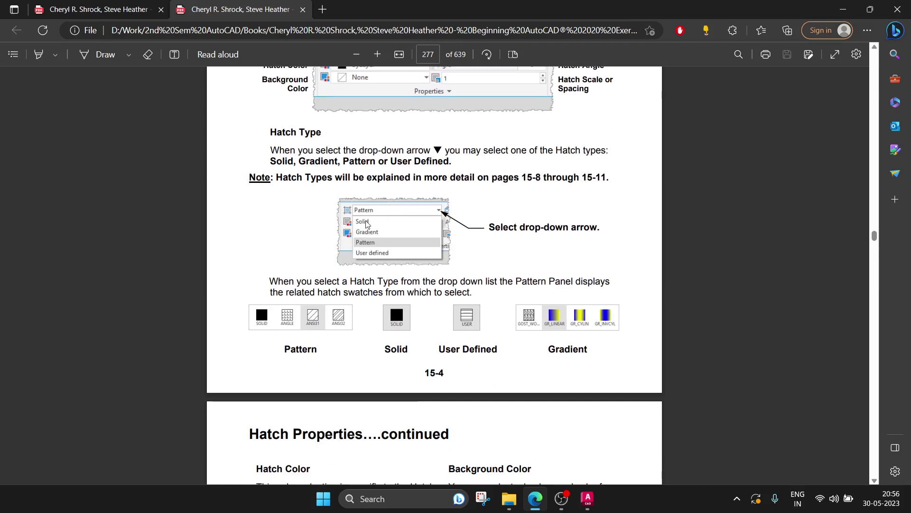
scroll(573, 227, "down", 3)
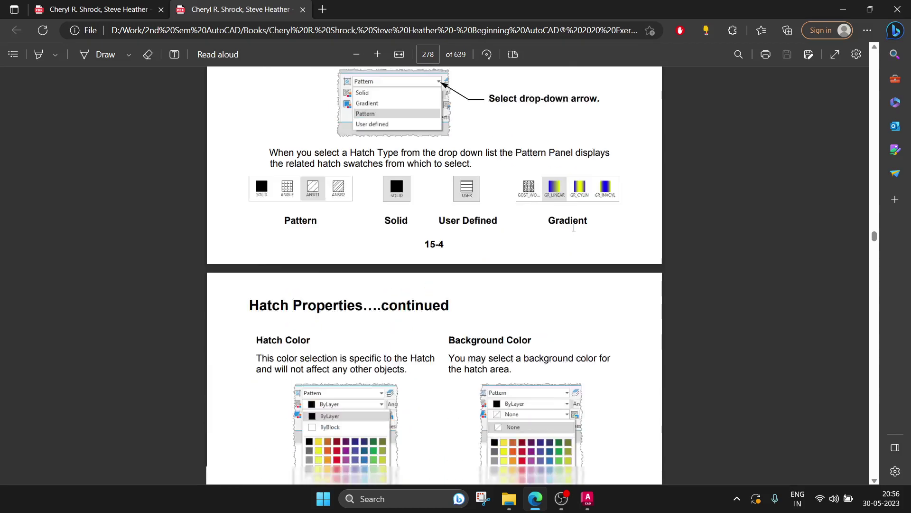
scroll(573, 226, "down", 4)
scroll(574, 227, "down", 4)
scroll(574, 227, "down", 5)
scroll(573, 227, "down", 3)
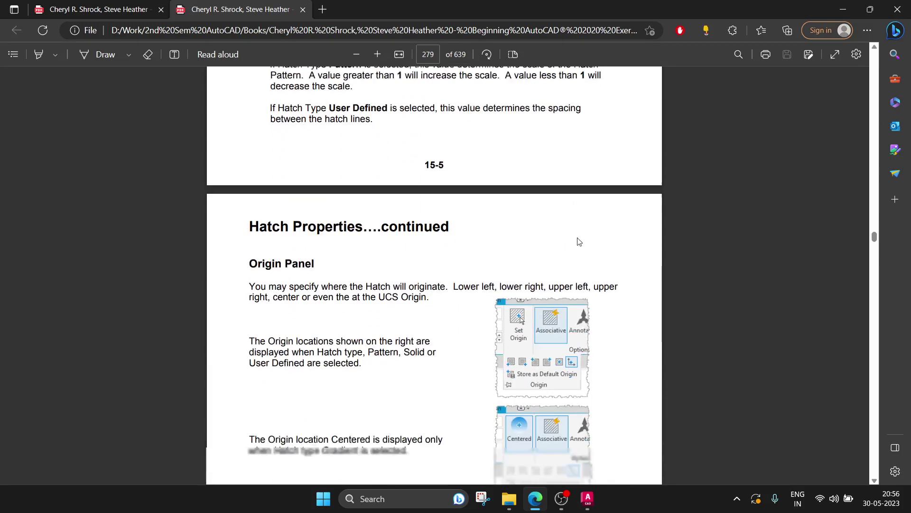
scroll(576, 241, "down", 1)
key("alt+Tab")
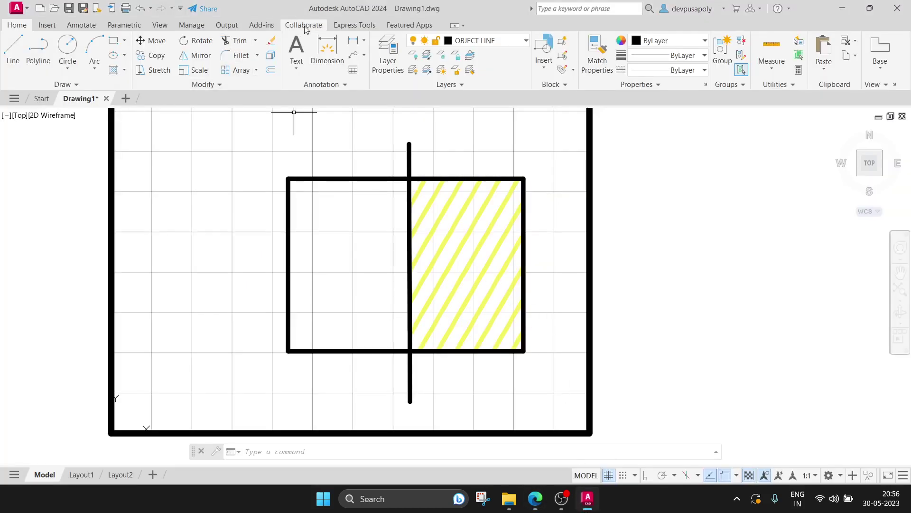
- Create a new hatch by picking inside the empty left half of the square
left_click(446, 244)
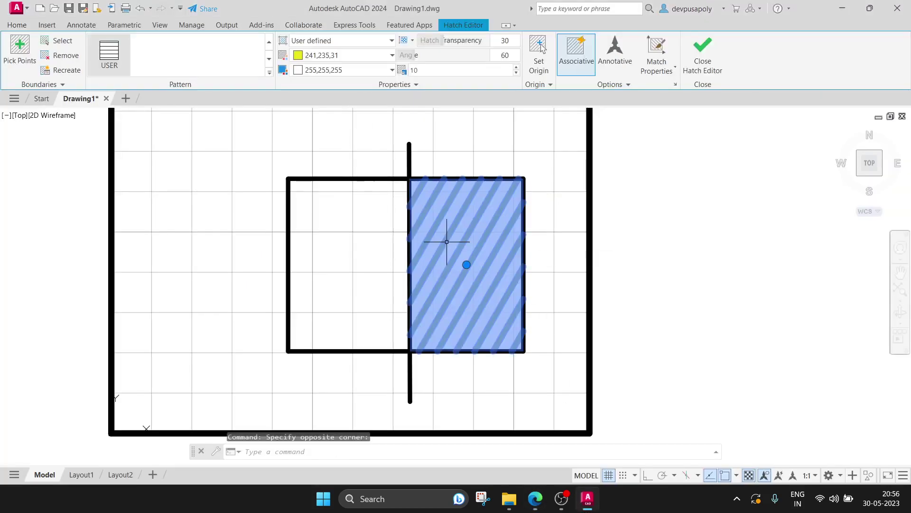
key("Escape")
key("Return")
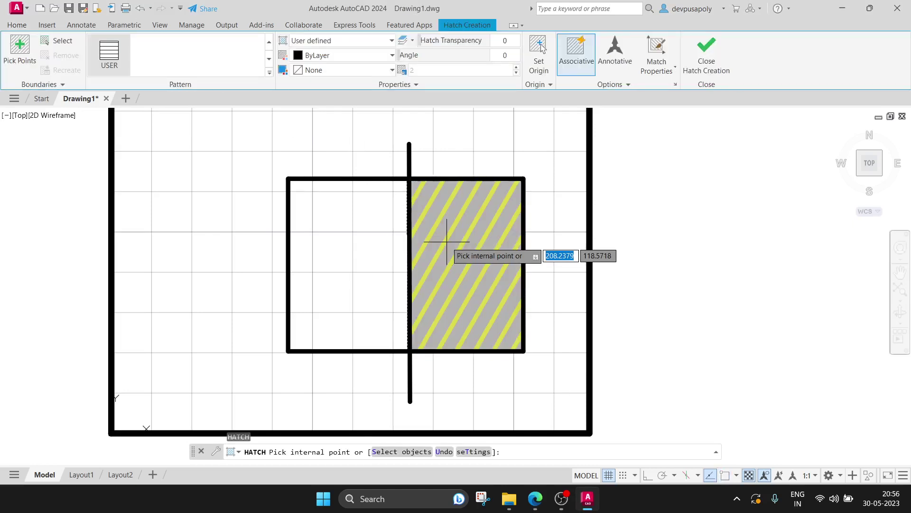
left_click(326, 210)
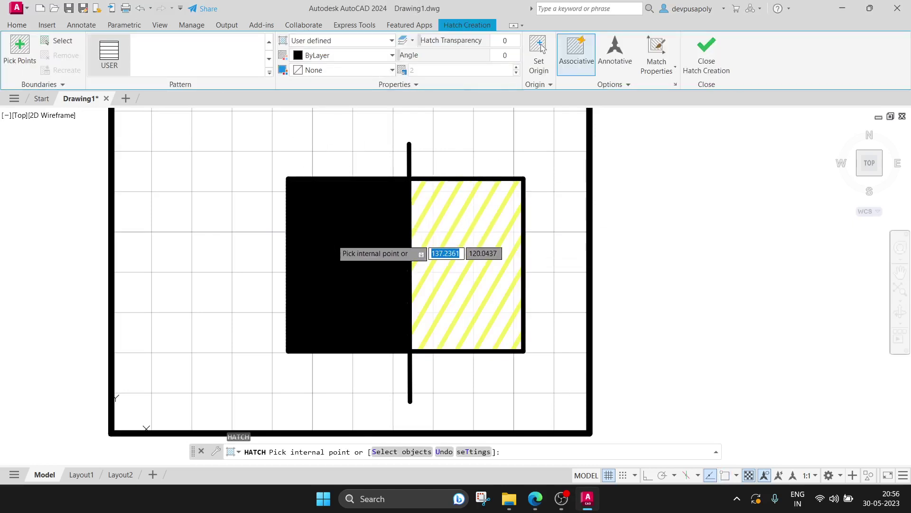
key("Return")
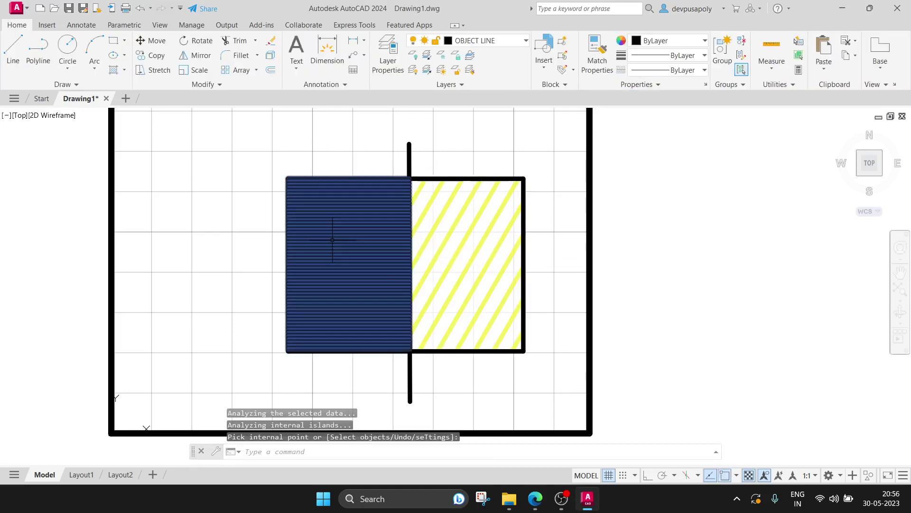
- Give the left-half hatch yellow lines, a white background and spacing 10, then return to the textbook
left_click(358, 229)
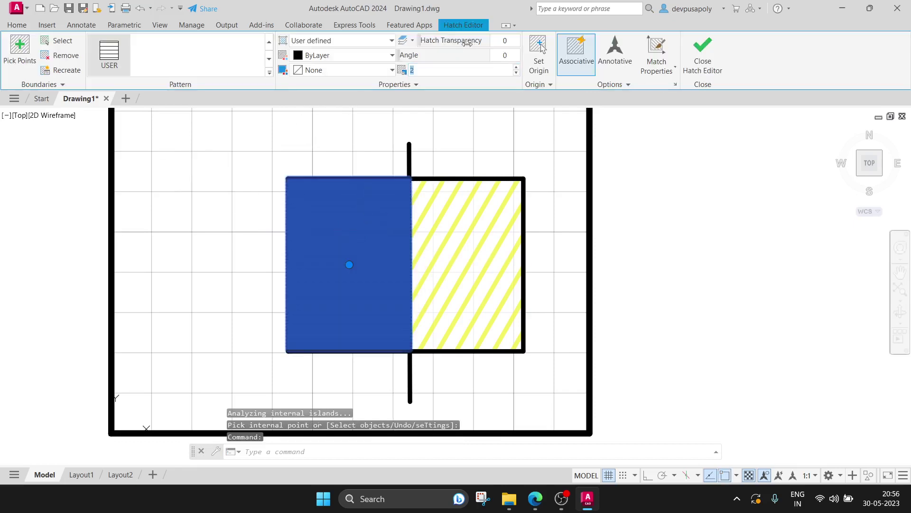
left_click(342, 59)
left_click(309, 107)
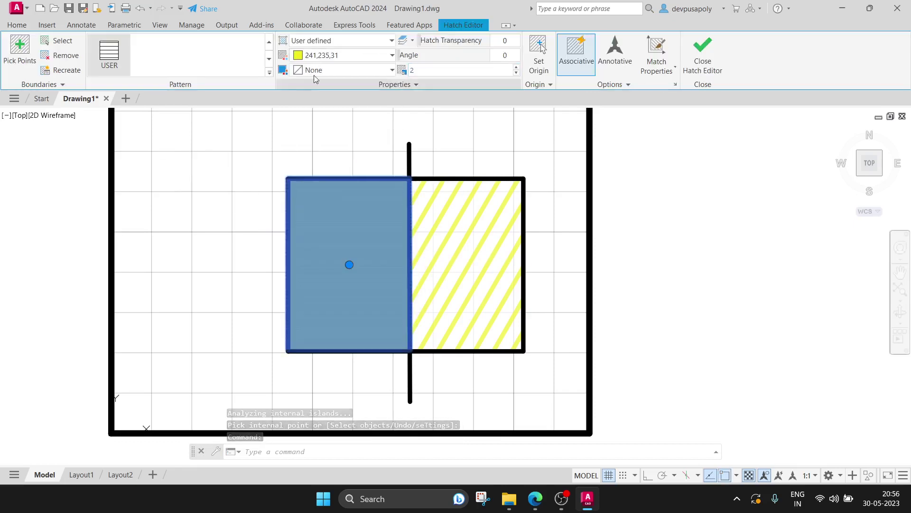
left_click(342, 70)
left_click(298, 145)
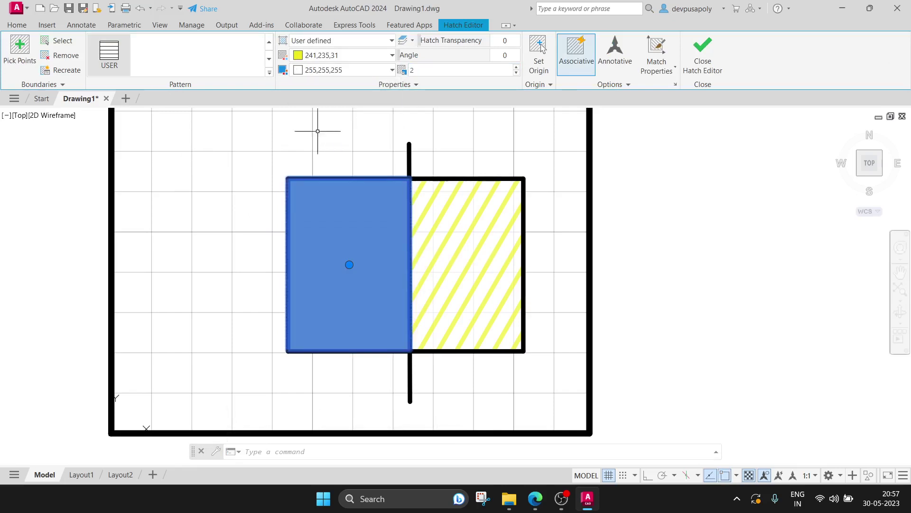
left_click(426, 71)
type("10")
key("Return")
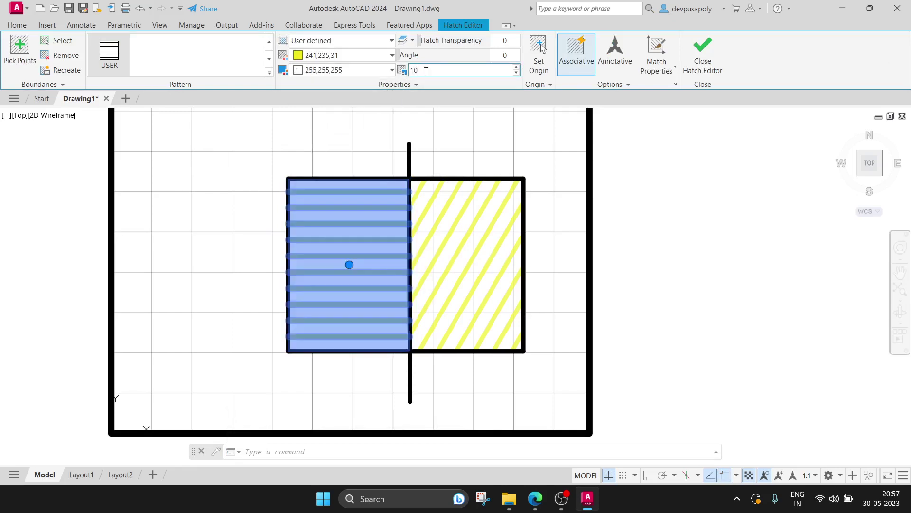
key("Escape")
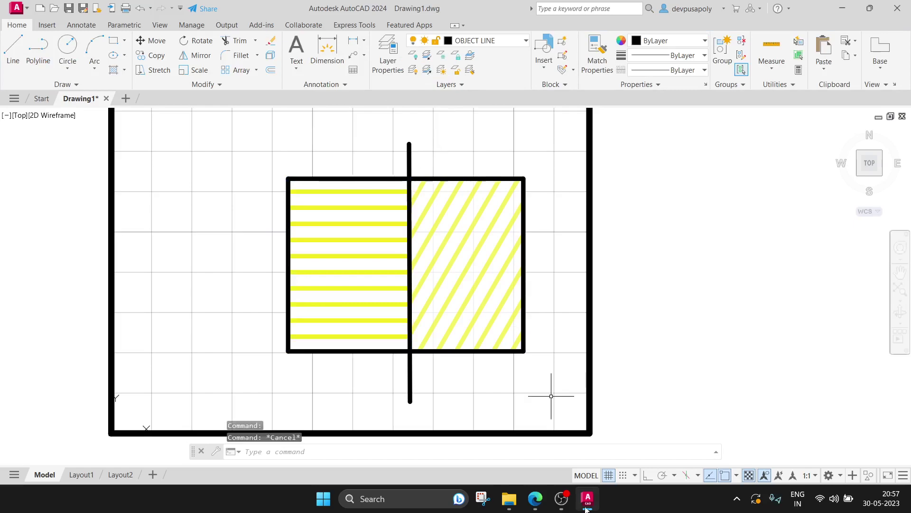
left_click(536, 498)
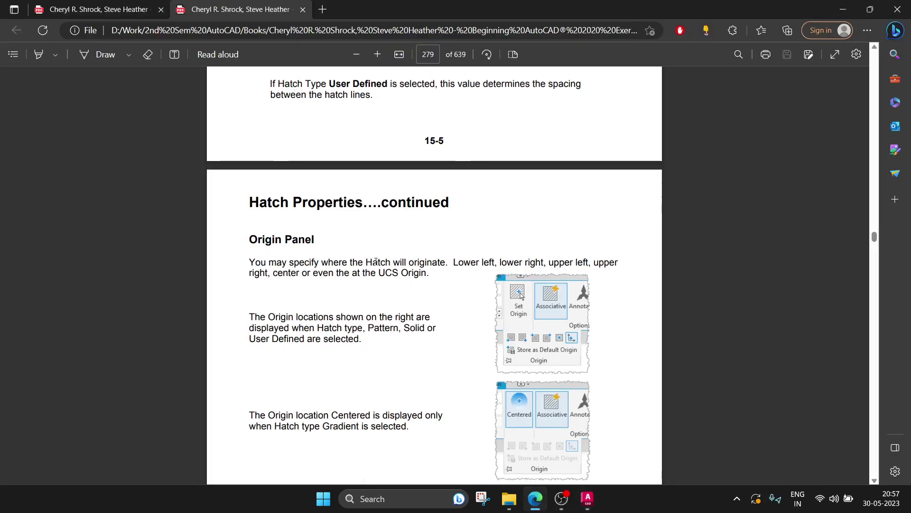
- Scroll the PDF through the User defined hatch steps
scroll(427, 238, "down", 4)
scroll(522, 215, "down", 2)
scroll(523, 215, "up", 2)
scroll(523, 215, "down", 4)
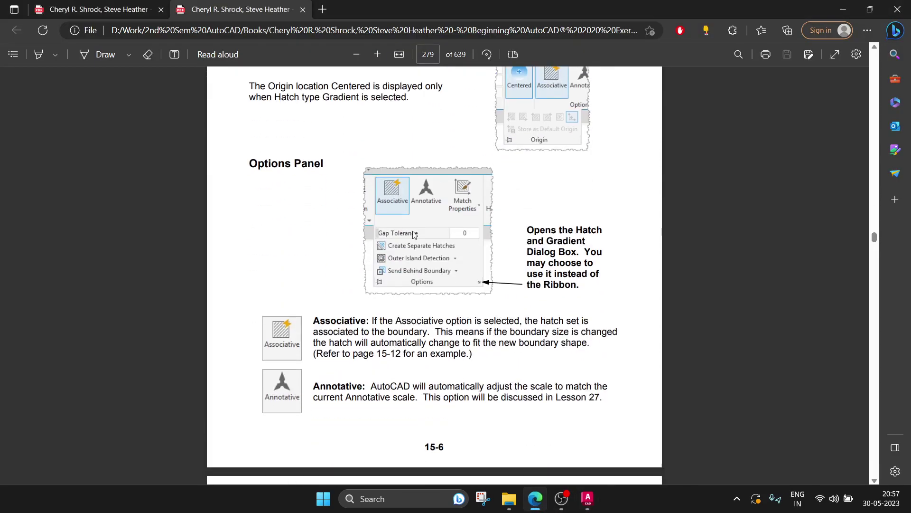
scroll(299, 205, "down", 6)
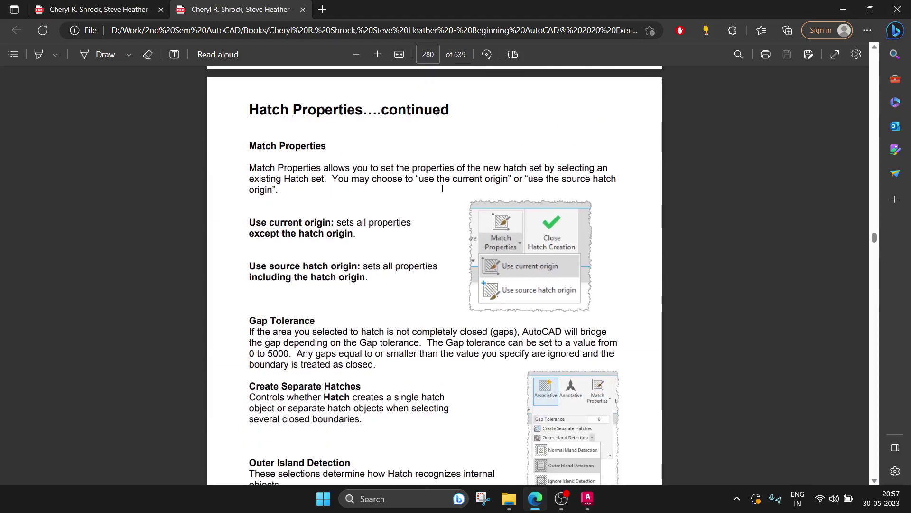
scroll(442, 189, "down", 4)
scroll(427, 204, "up", 1)
scroll(422, 211, "up", 3)
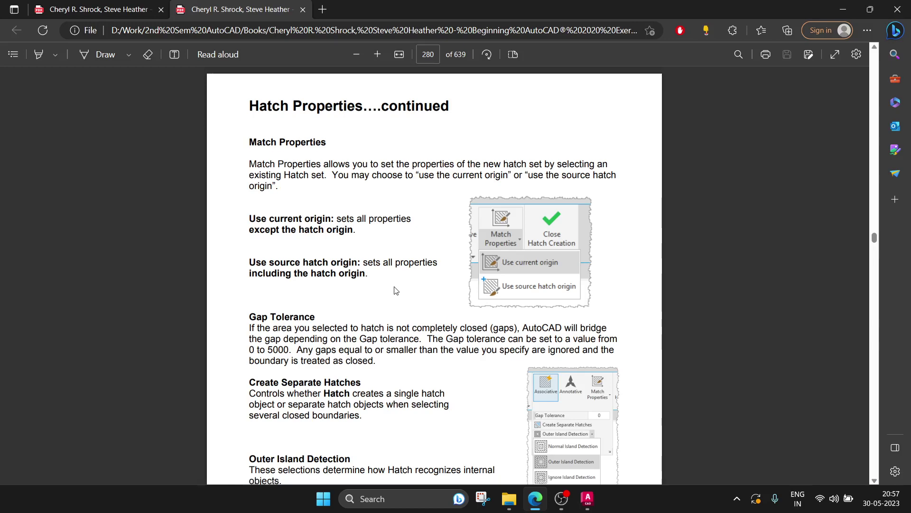
scroll(397, 290, "down", 4)
scroll(396, 289, "down", 5)
scroll(396, 290, "down", 3)
scroll(396, 290, "down", 4)
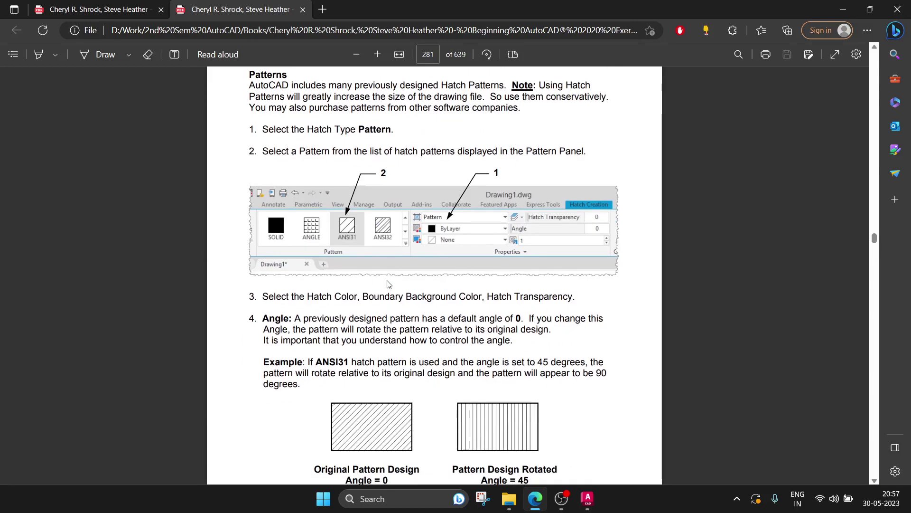
scroll(346, 246, "down", 3)
scroll(314, 256, "down", 1)
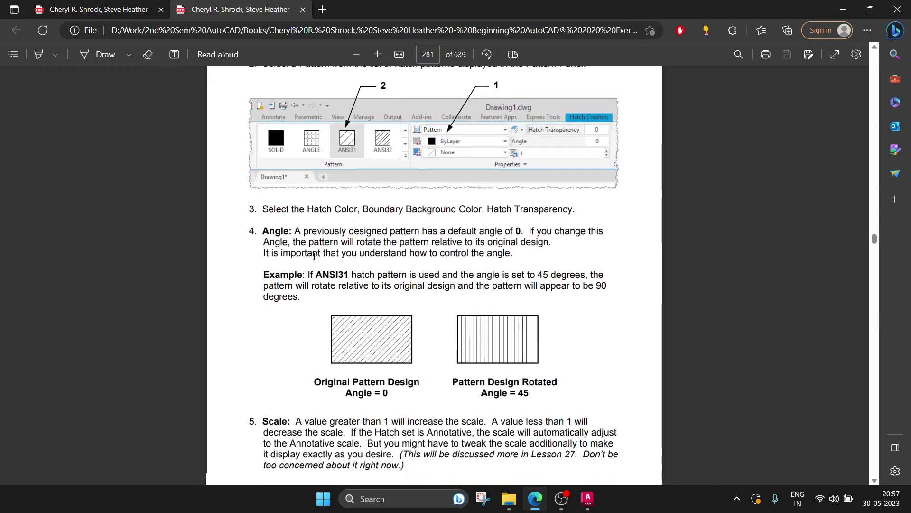
scroll(332, 257, "down", 3)
scroll(352, 259, "down", 4)
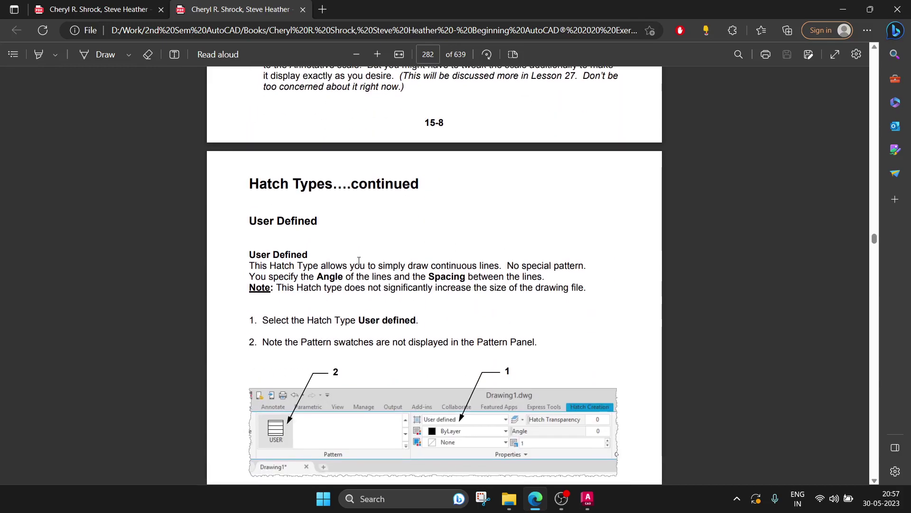
scroll(433, 267, "down", 5)
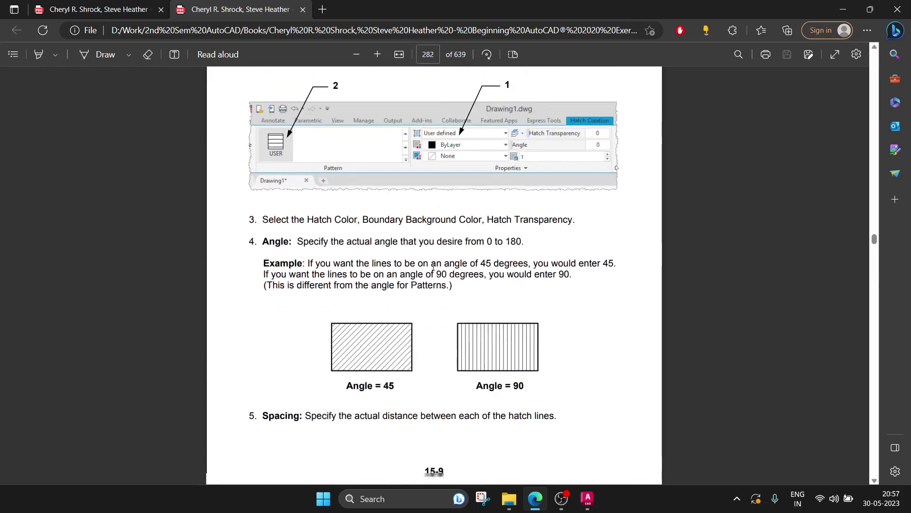
scroll(433, 266, "down", 4)
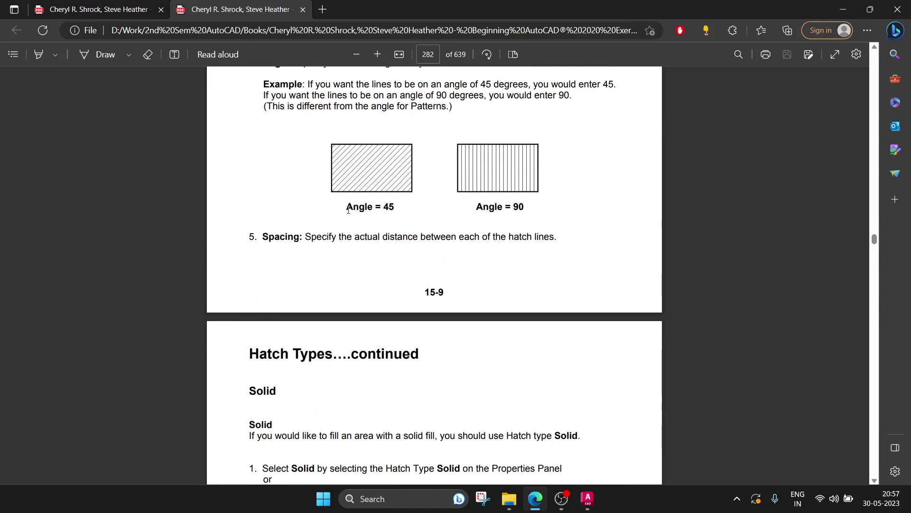
- Highlight the Angle = 45 and Angle = 90 captions, then scroll on through Solid and Gradient to page 285
left_click_drag(349, 209, 524, 208)
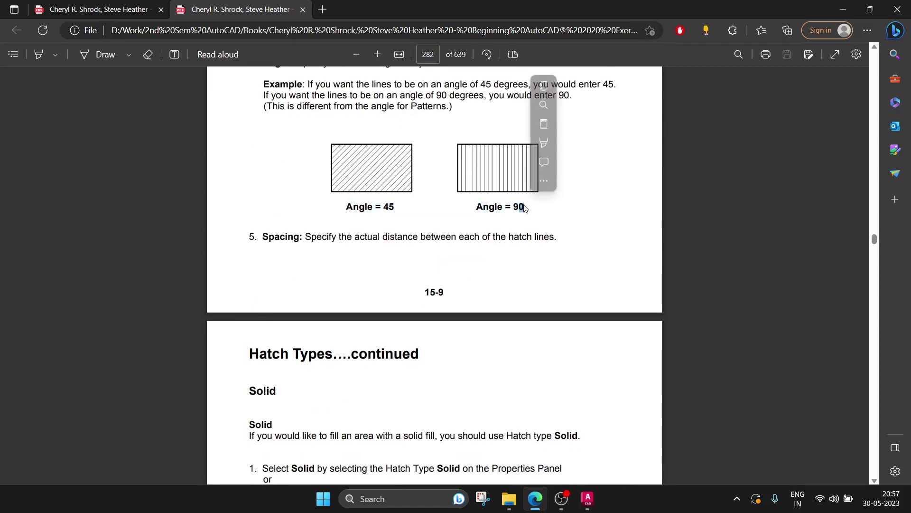
scroll(524, 208, "up", 5)
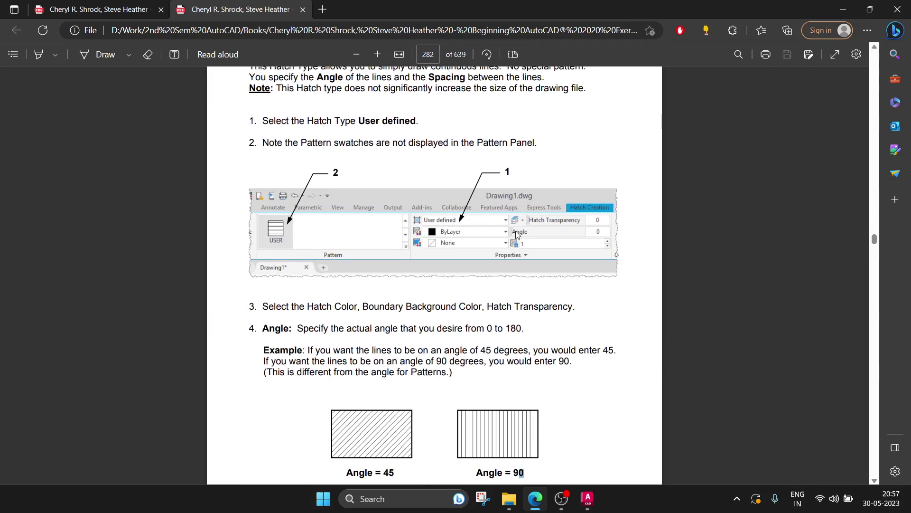
scroll(519, 227, "down", 8)
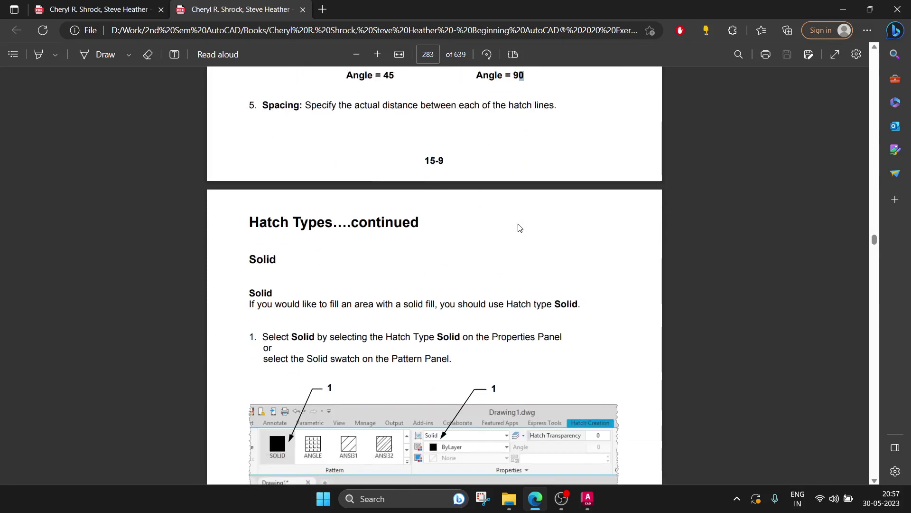
scroll(519, 227, "down", 4)
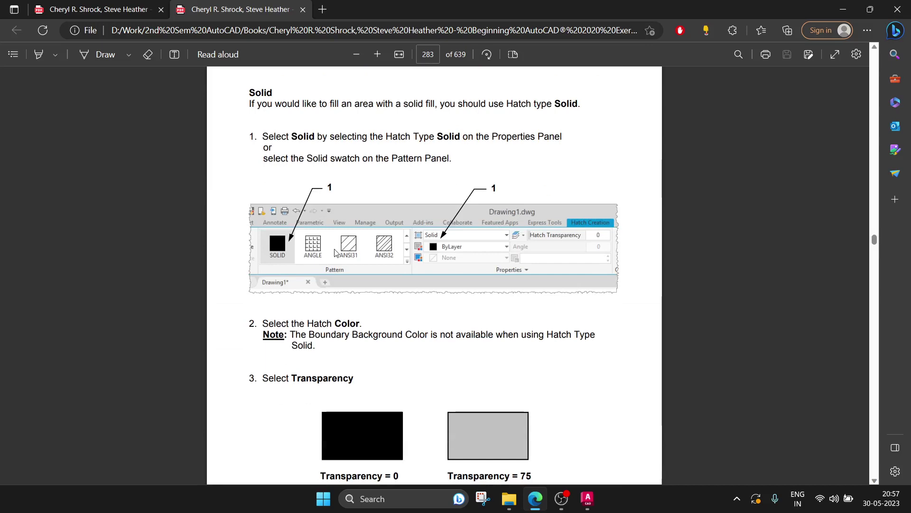
scroll(335, 253, "down", 6)
scroll(338, 247, "down", 3)
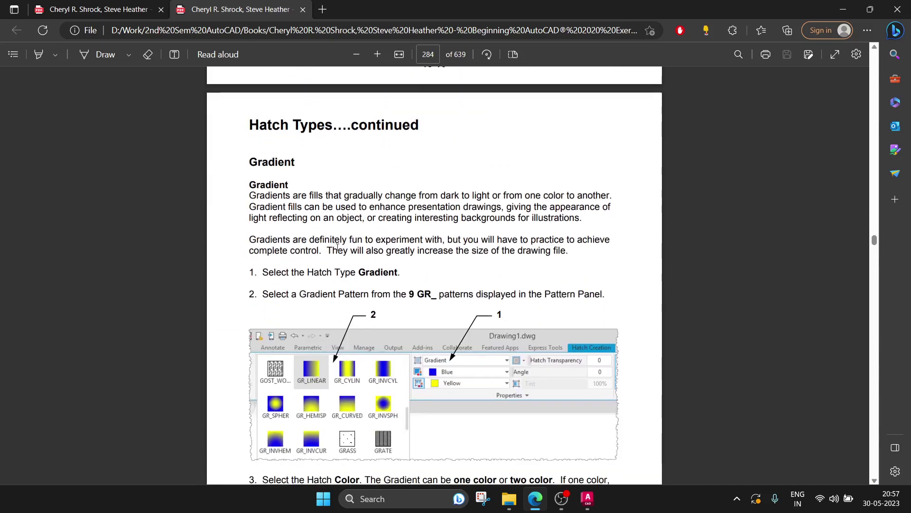
scroll(368, 247, "down", 4)
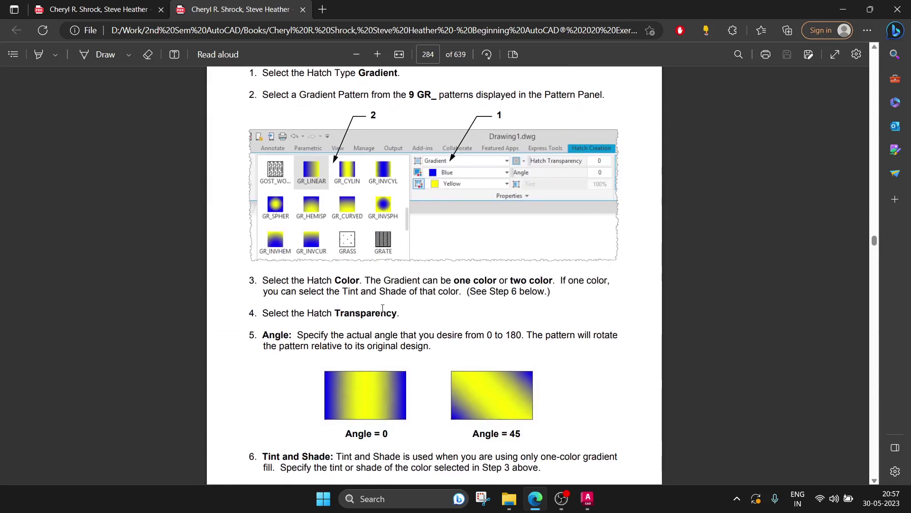
scroll(363, 318, "down", 4)
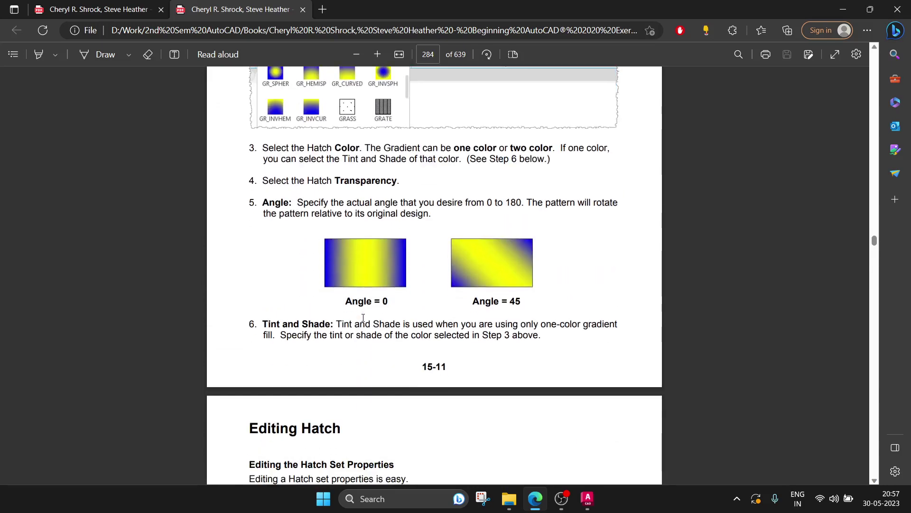
scroll(413, 330, "down", 3)
scroll(551, 282, "down", 4)
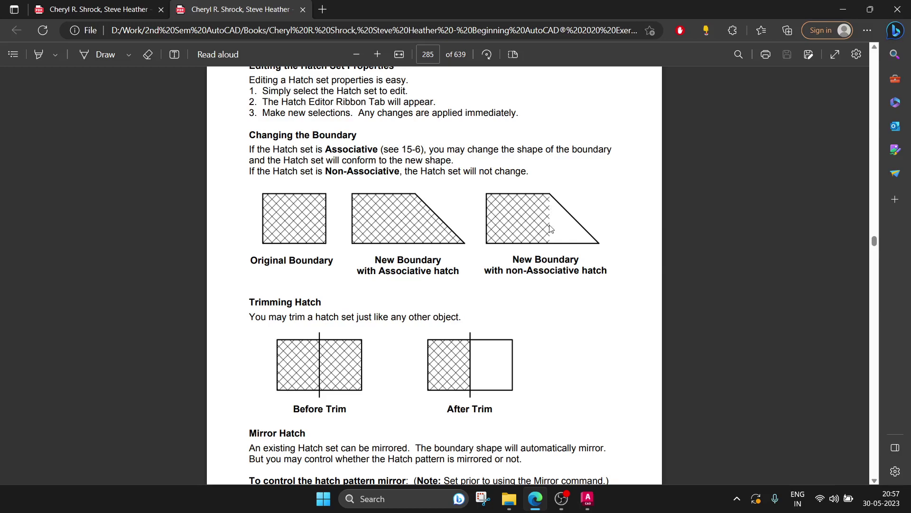
scroll(566, 228, "down", 3)
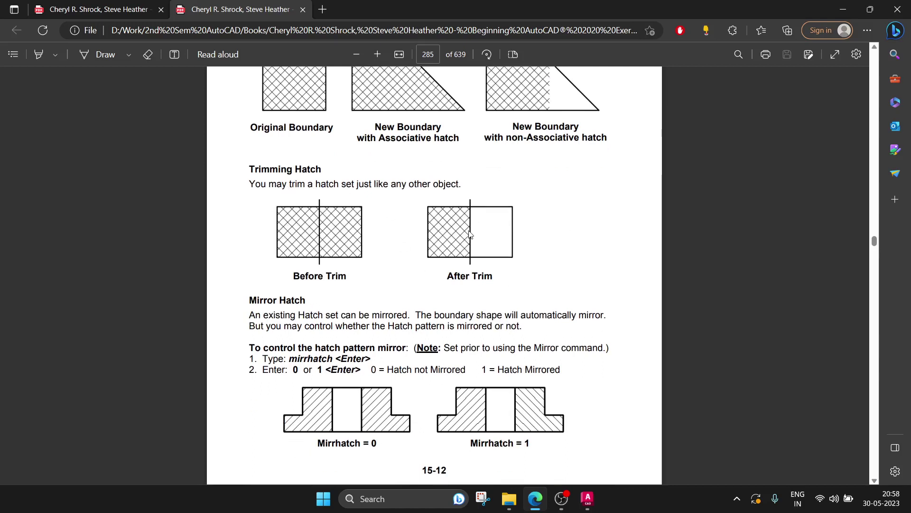
- Scroll down through the Exercise 15A–15E hatch drawing pages
scroll(484, 232, "down", 5)
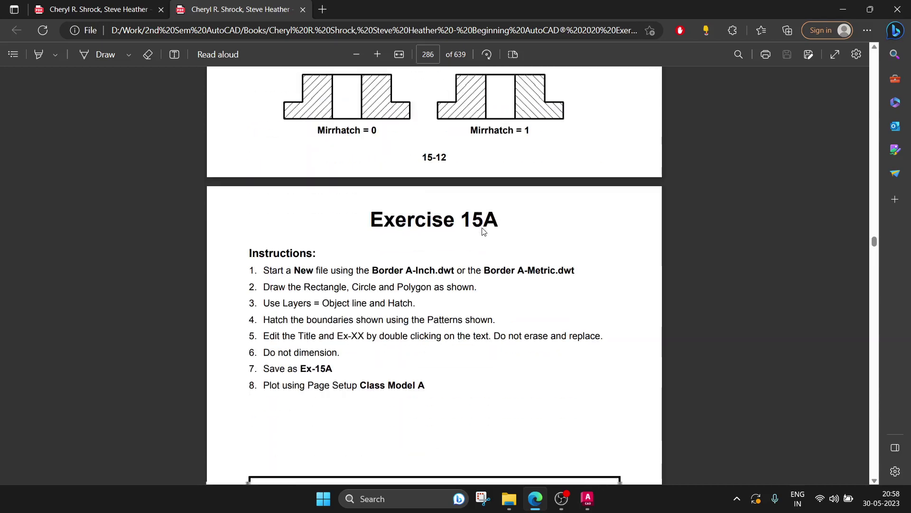
scroll(483, 231, "down", 5)
scroll(513, 205, "up", 1)
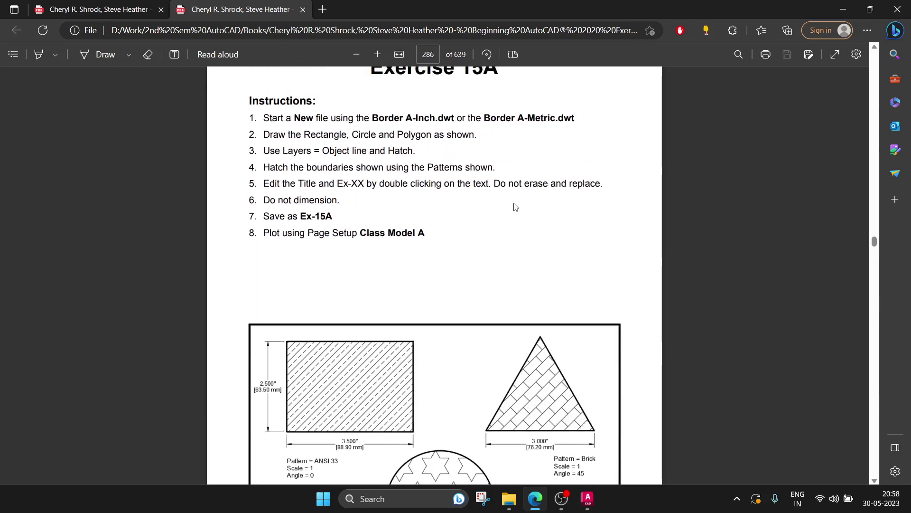
scroll(291, 179, "down", 3)
scroll(494, 332, "up", 5)
scroll(480, 290, "down", 4)
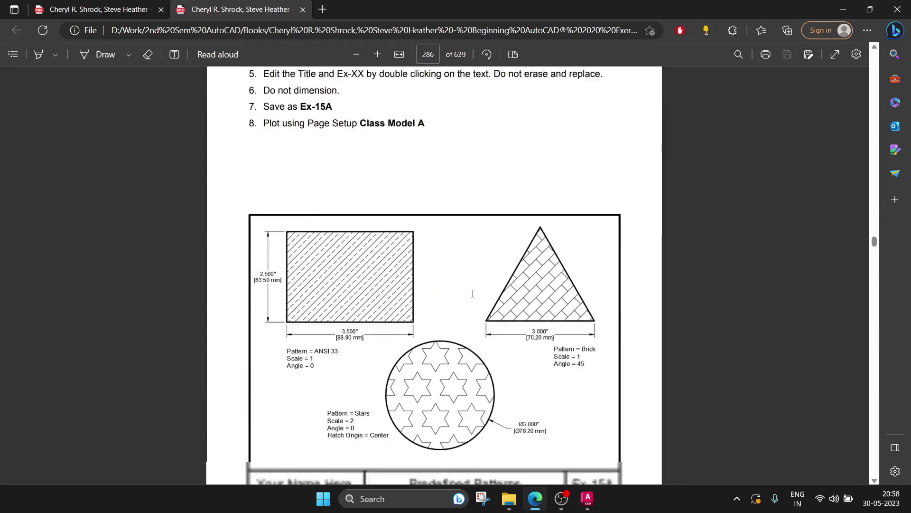
scroll(482, 266, "down", 1)
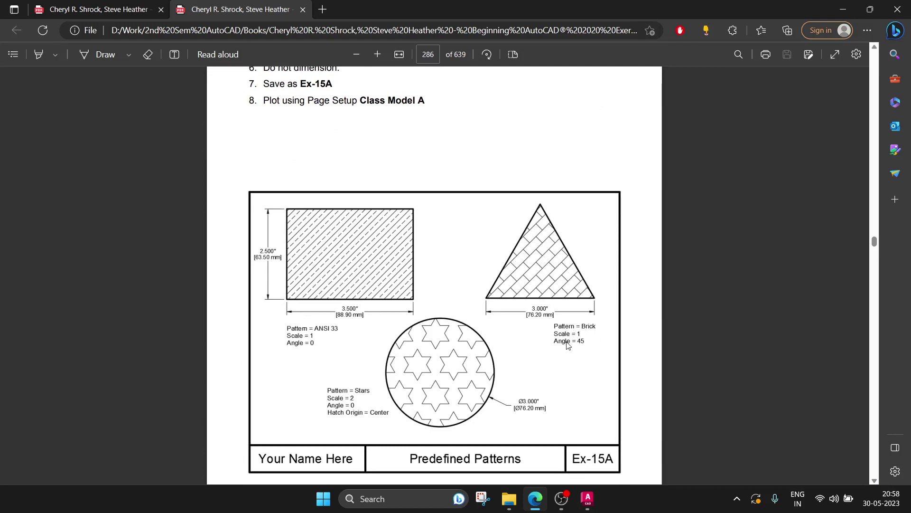
scroll(568, 344, "down", 2)
scroll(562, 339, "down", 2)
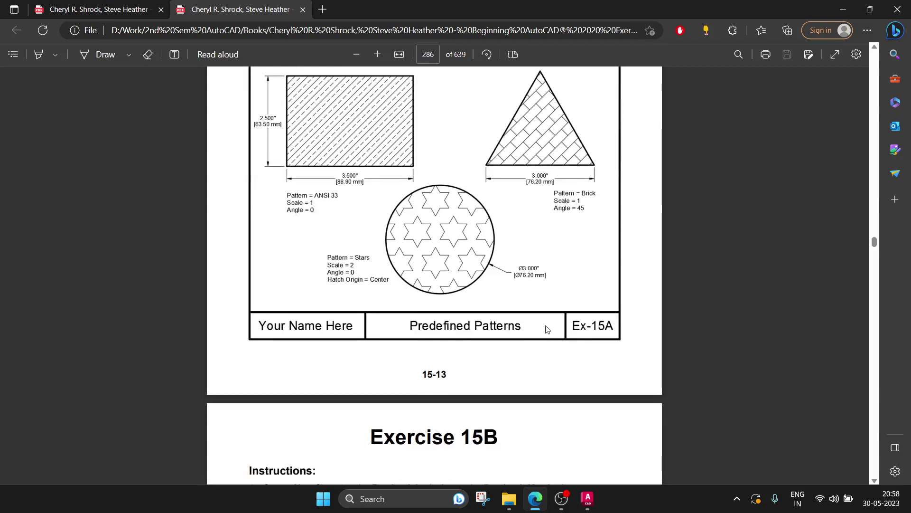
scroll(555, 335, "down", 5)
scroll(547, 328, "down", 5)
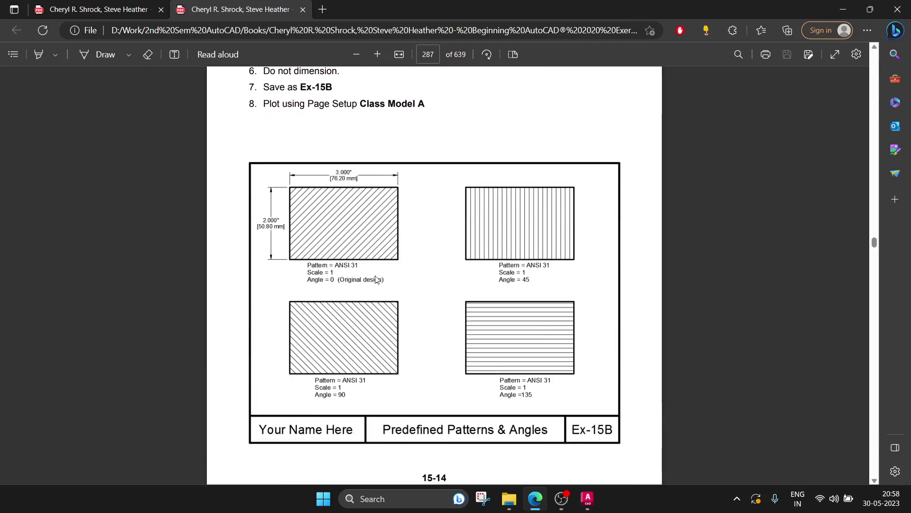
scroll(441, 270, "down", 3)
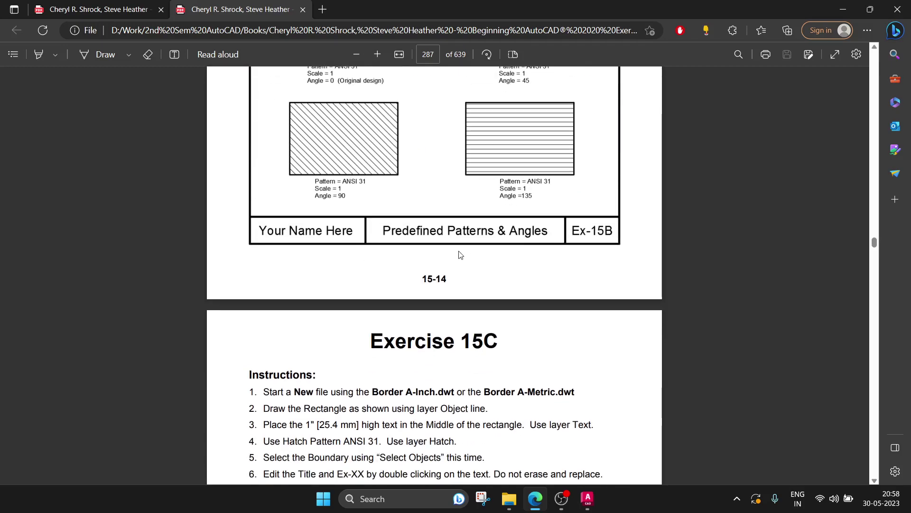
scroll(468, 252, "down", 5)
scroll(497, 245, "down", 1)
scroll(524, 247, "down", 4)
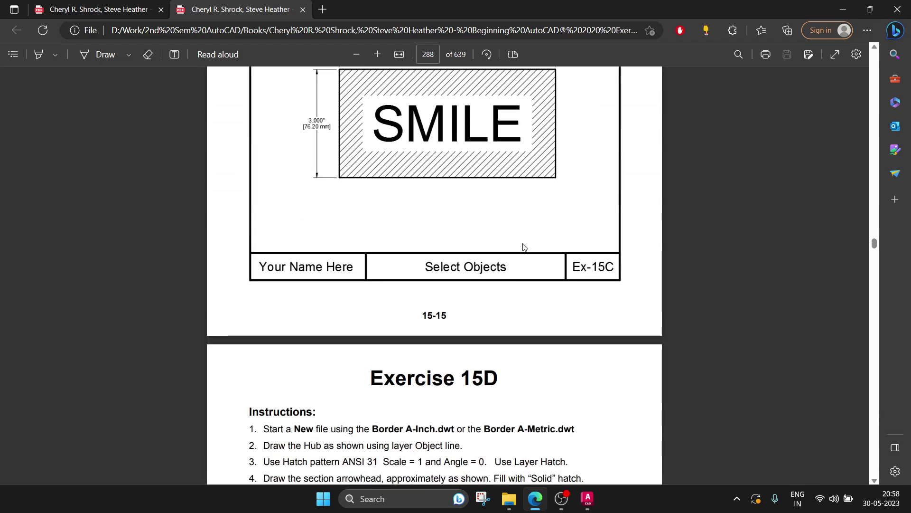
scroll(522, 246, "down", 5)
scroll(384, 245, "down", 5)
scroll(385, 246, "up", 5)
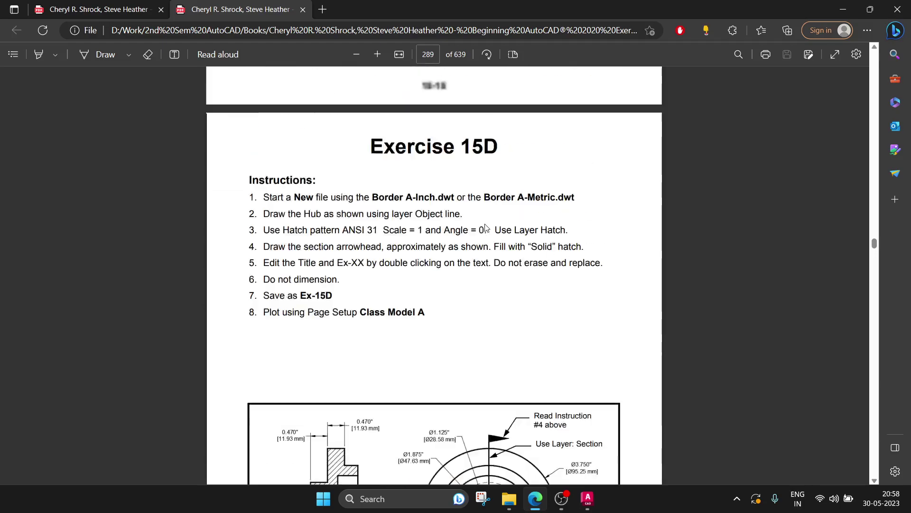
scroll(485, 228, "up", 3)
scroll(487, 227, "down", 10)
scroll(486, 227, "down", 8)
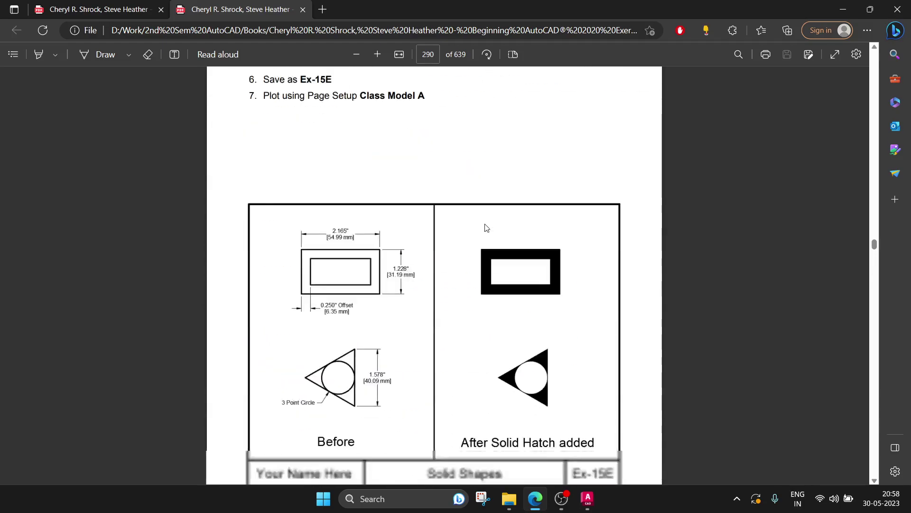
scroll(486, 226, "down", 2)
scroll(486, 227, "down", 6)
scroll(487, 227, "down", 5)
scroll(486, 227, "down", 5)
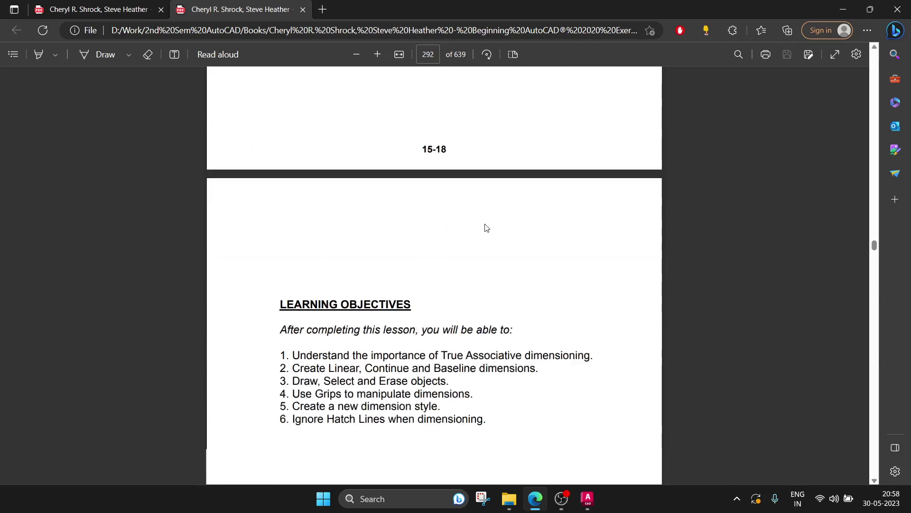
- Scroll back up to page 288's Ex-15C SMILE exercise and switch to OBS Studio
scroll(485, 228, "up", 3)
scroll(485, 228, "up", 8)
scroll(499, 294, "up", 7)
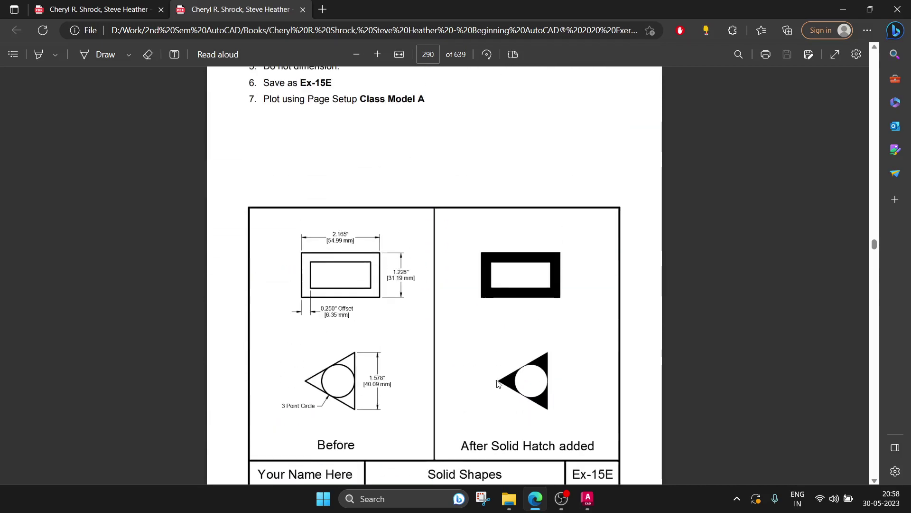
scroll(497, 383, "up", 5)
scroll(475, 351, "up", 2)
scroll(445, 319, "up", 8)
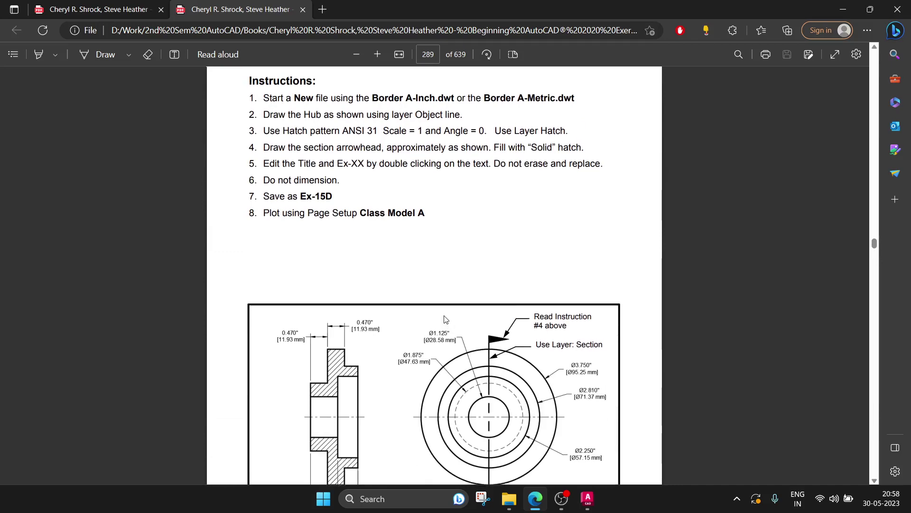
scroll(445, 319, "up", 8)
scroll(445, 319, "up", 2)
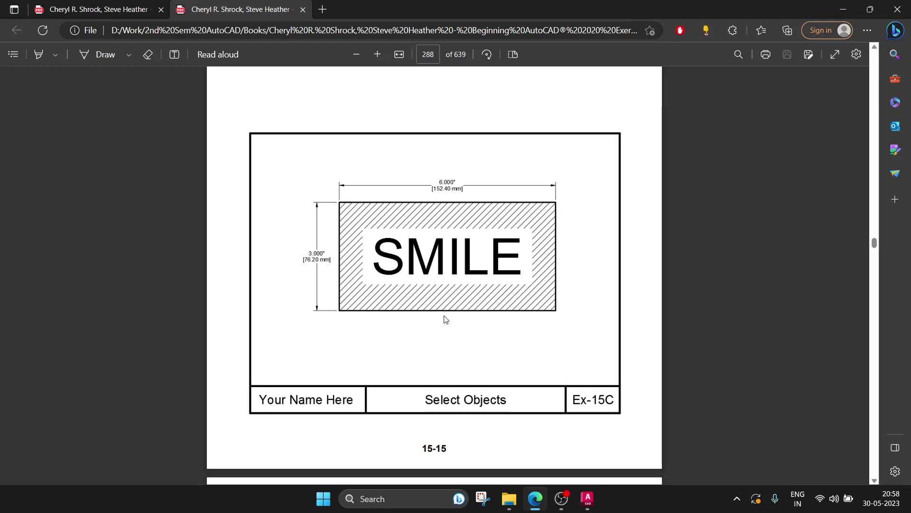
left_click(561, 498)
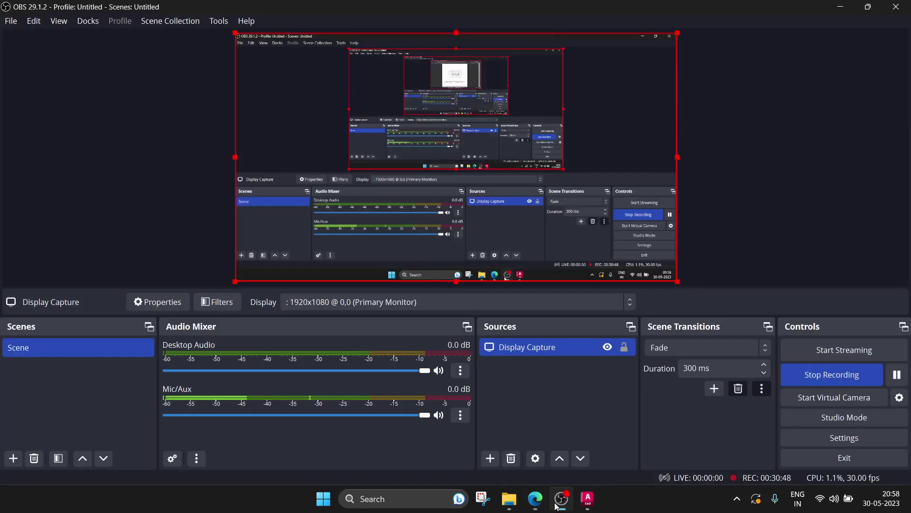